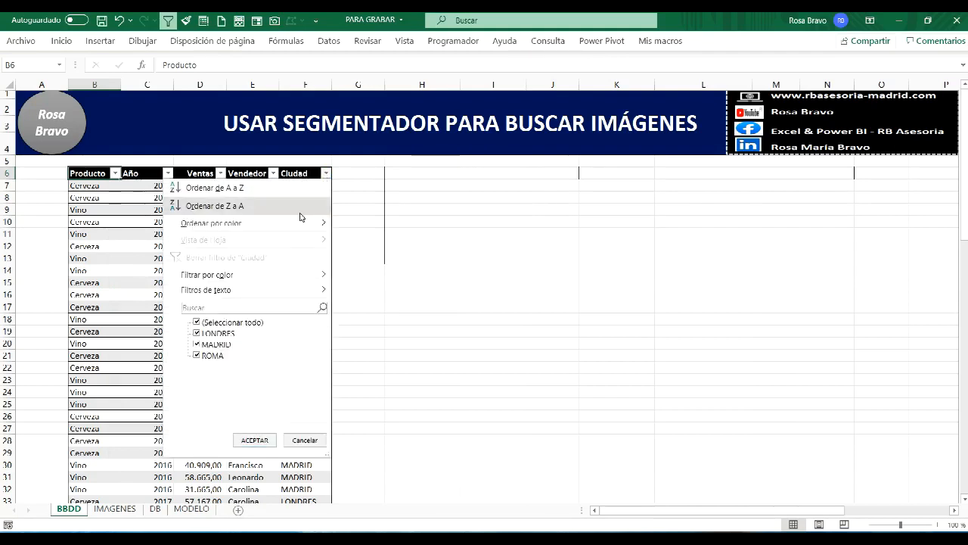
Review the sales records on the BBDD sheet and the finished sales dashboard on the MODELO sheet
{"action": "left_click", "coordinate": [305, 440]}
{"action": "scroll", "coordinate": [198, 294], "scroll_direction": "down", "scroll_amount": 7}
{"action": "scroll", "coordinate": [198, 294], "scroll_direction": "down", "scroll_amount": 12}
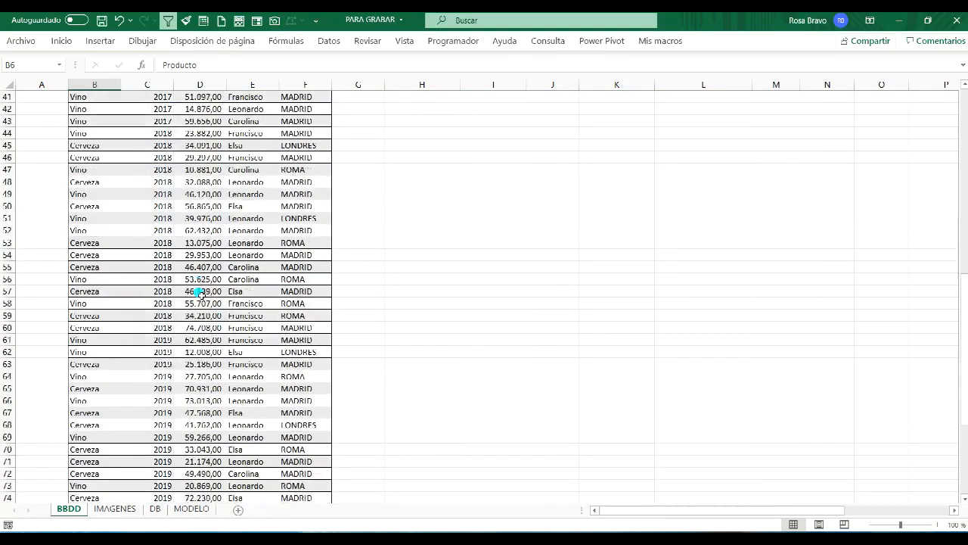
{"action": "scroll", "coordinate": [199, 293], "scroll_direction": "up", "scroll_amount": 12}
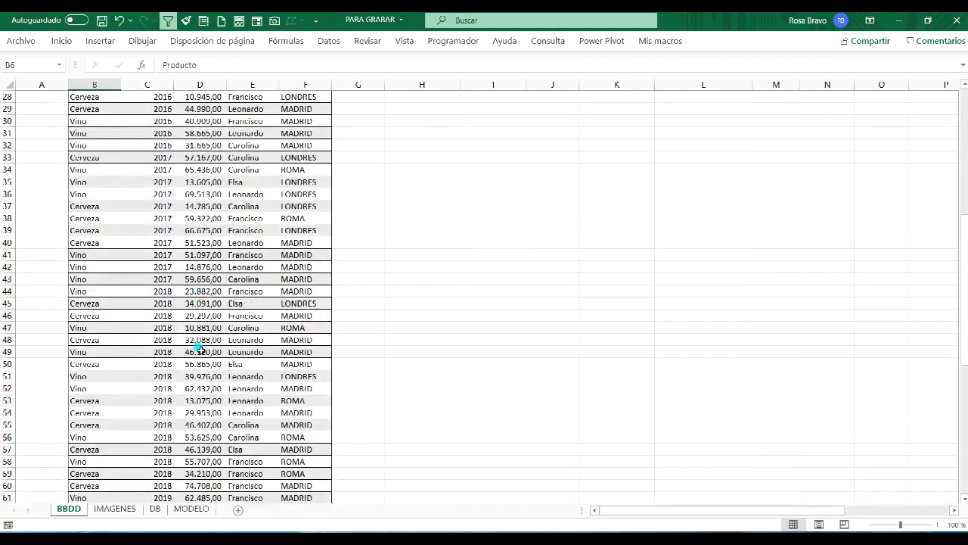
{"action": "left_click", "coordinate": [191, 508]}
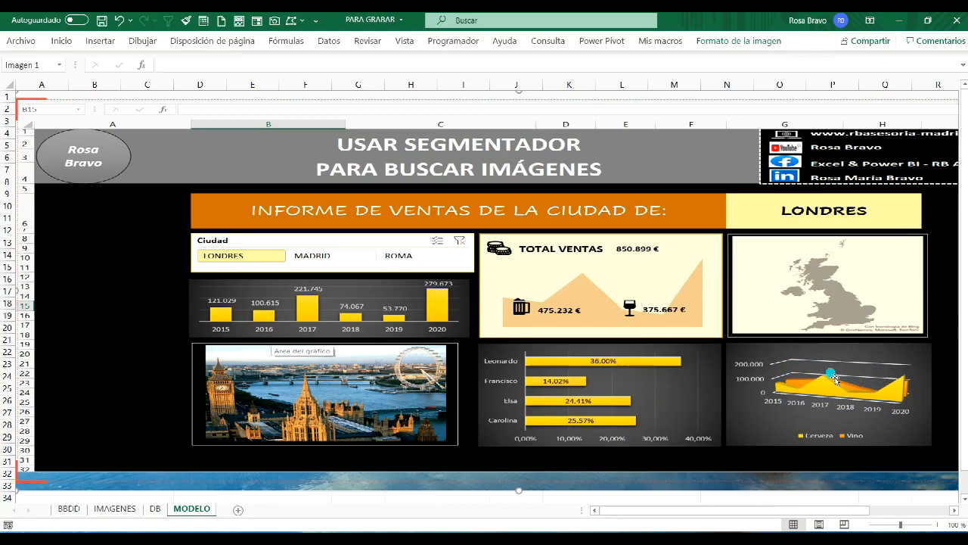
Turn off the filter on the header row of the sales data on the BBDD sheet
{"action": "left_click", "coordinate": [69, 509]}
{"action": "scroll", "coordinate": [204, 271], "scroll_direction": "up", "scroll_amount": 7}
{"action": "scroll", "coordinate": [216, 272], "scroll_direction": "up", "scroll_amount": 4}
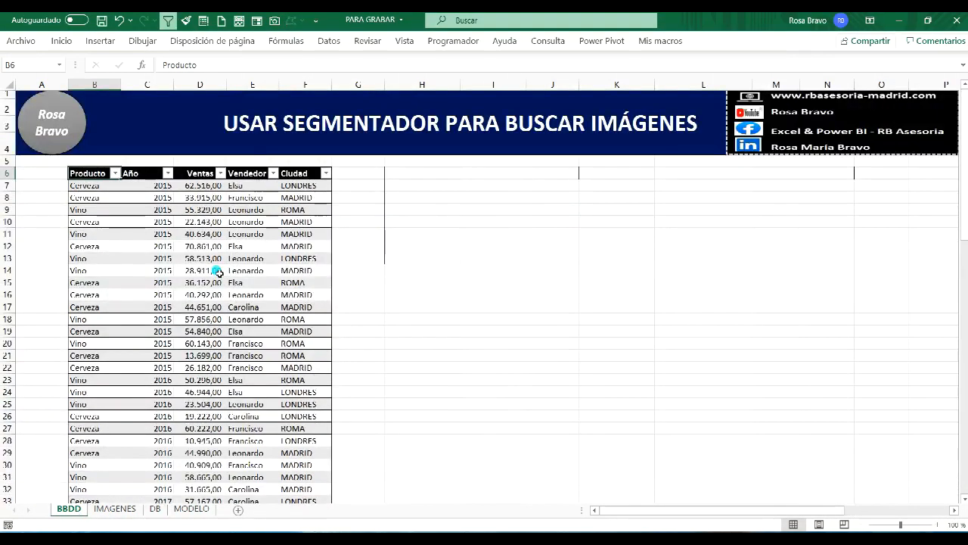
{"action": "left_click", "coordinate": [168, 21]}
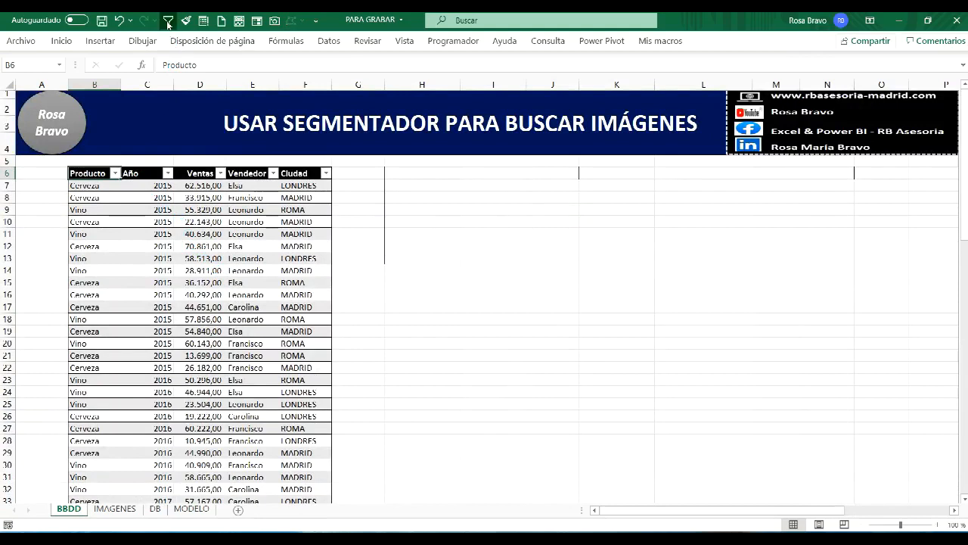
{"action": "left_click", "coordinate": [180, 248]}
{"action": "left_click", "coordinate": [189, 270]}
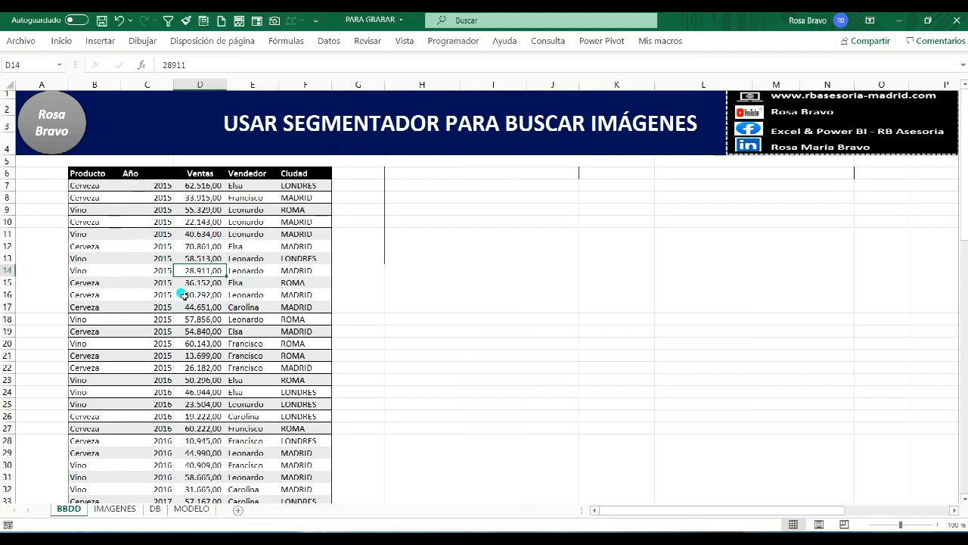
{"action": "scroll", "coordinate": [184, 293], "scroll_direction": "down", "scroll_amount": 8}
{"action": "scroll", "coordinate": [185, 292], "scroll_direction": "down", "scroll_amount": 5}
{"action": "scroll", "coordinate": [182, 280], "scroll_direction": "up", "scroll_amount": 13}
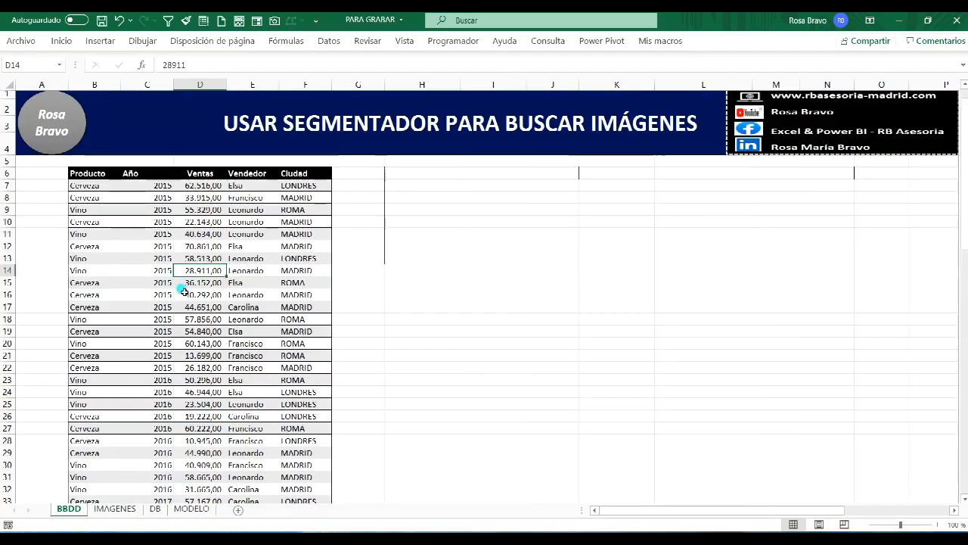
{"action": "scroll", "coordinate": [231, 301], "scroll_direction": "down", "scroll_amount": 10}
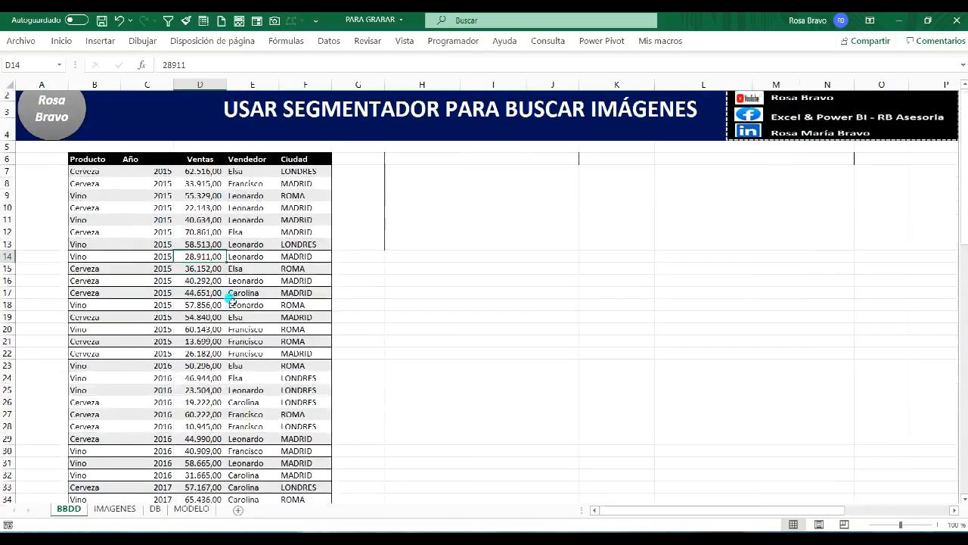
{"action": "scroll", "coordinate": [231, 299], "scroll_direction": "up", "scroll_amount": 10}
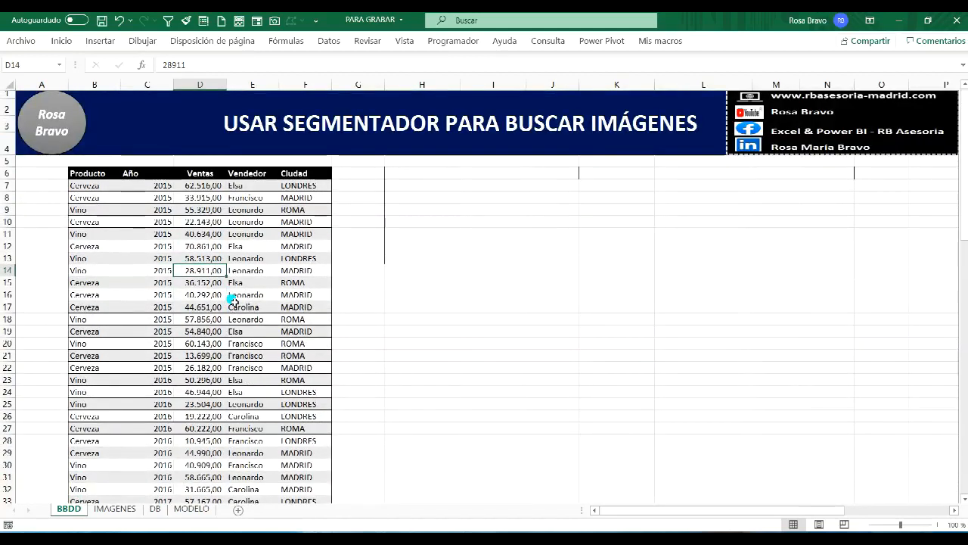
{"action": "type", "text": "T"}
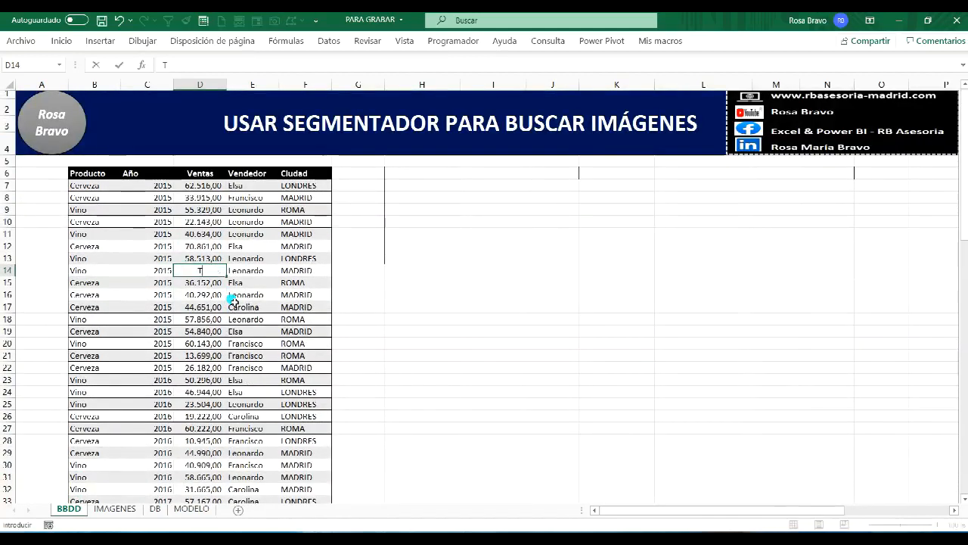
{"action": "key", "text": "Escape"}
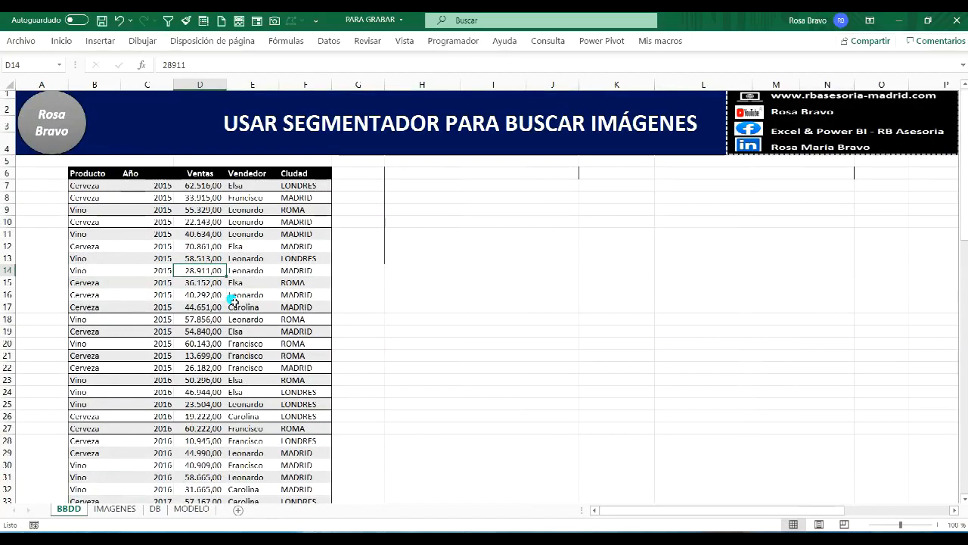
Convert the sales data in B6:F88 into a table with headers
{"action": "key", "text": "ctrl+t"}
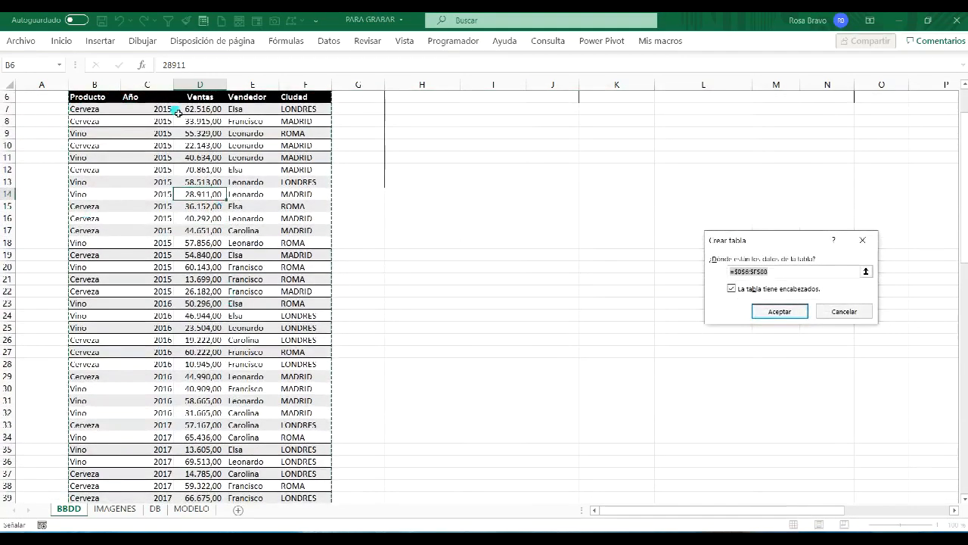
{"action": "scroll", "coordinate": [107, 163], "scroll_direction": "up", "scroll_amount": 1}
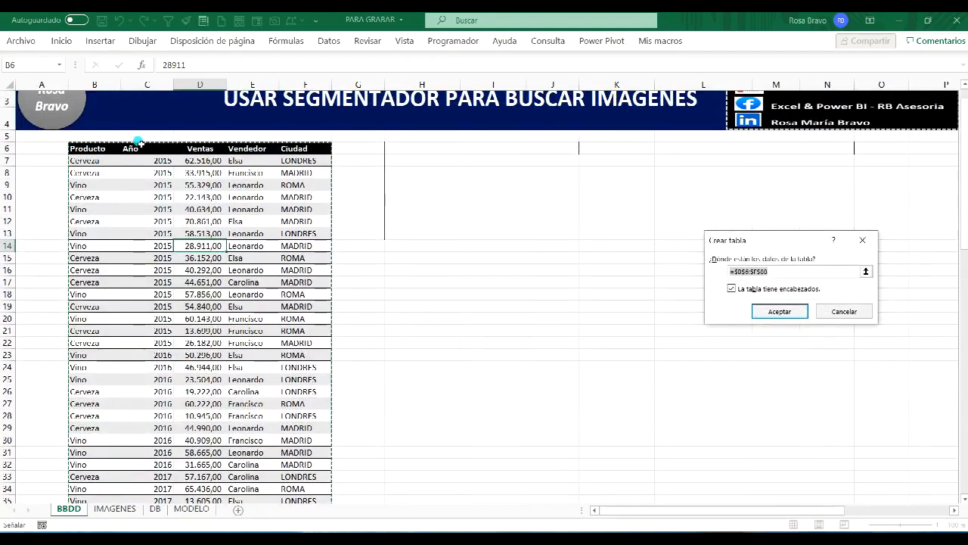
{"action": "scroll", "coordinate": [319, 227], "scroll_direction": "down", "scroll_amount": 14}
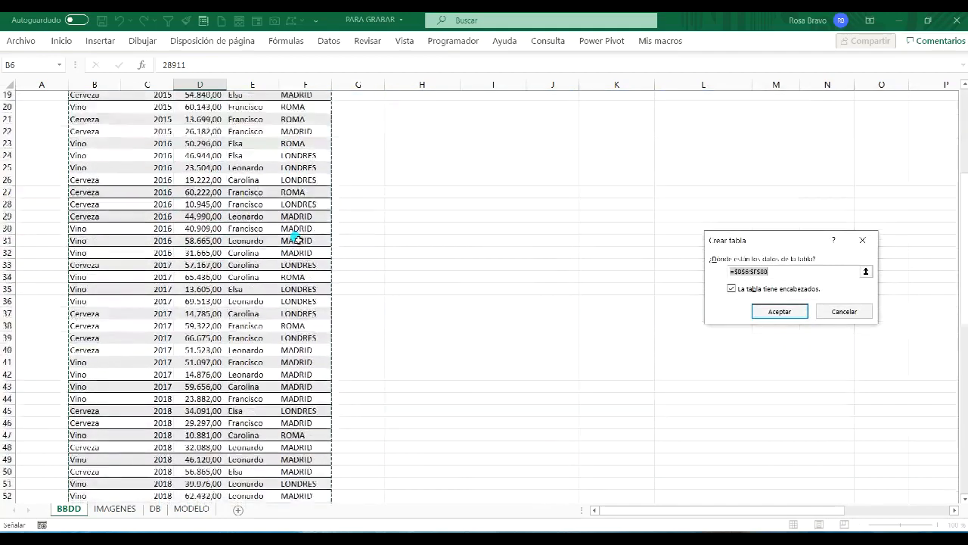
{"action": "scroll", "coordinate": [296, 238], "scroll_direction": "up", "scroll_amount": 15}
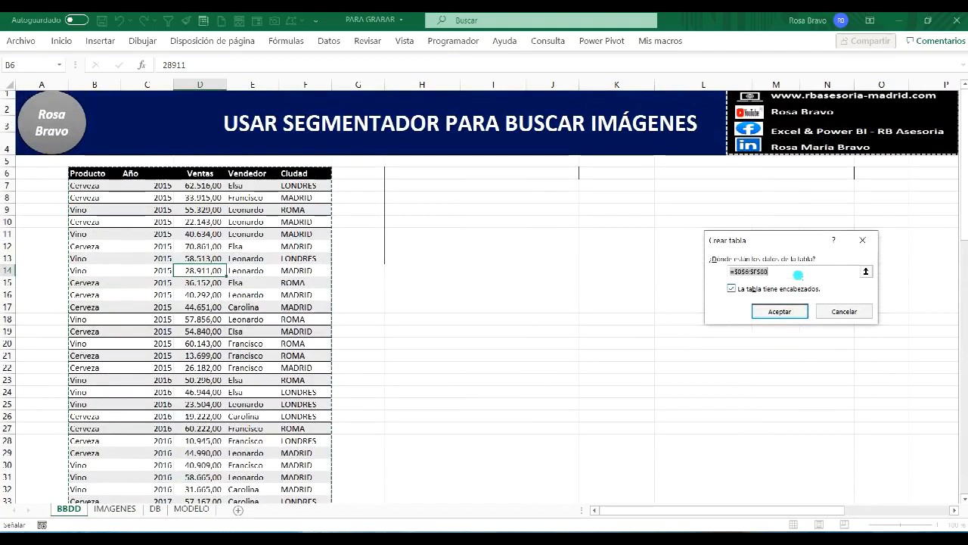
{"action": "left_click_drag", "start_coordinate": [793, 237], "coordinate": [531, 211]}
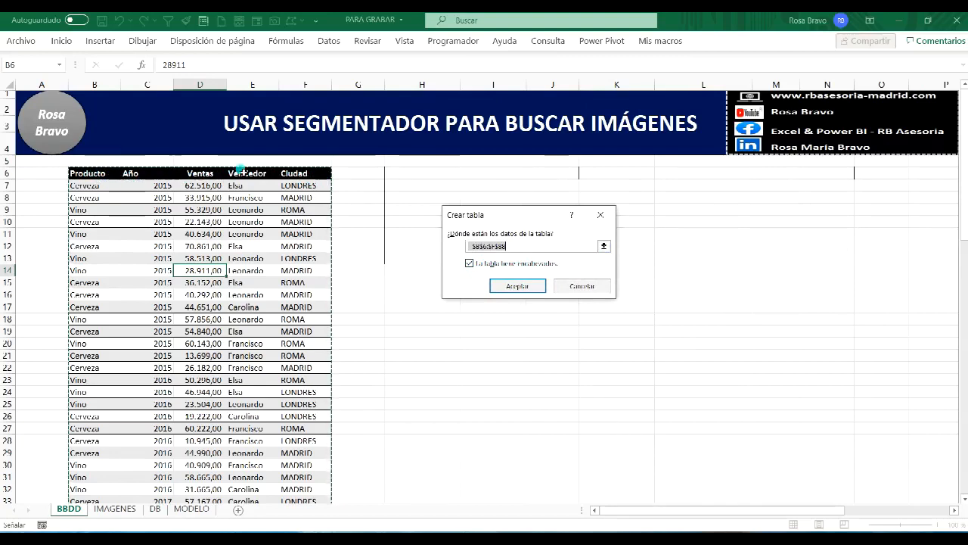
{"action": "left_click", "coordinate": [518, 285]}
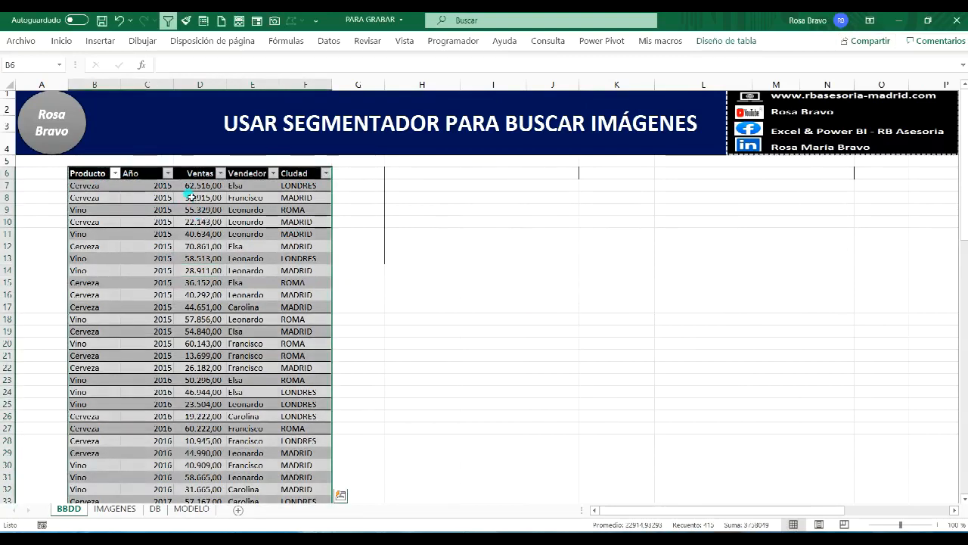
Remove the filter arrows from the sales table's header row and select a single sales cell inside the table
{"action": "left_click", "coordinate": [167, 24]}
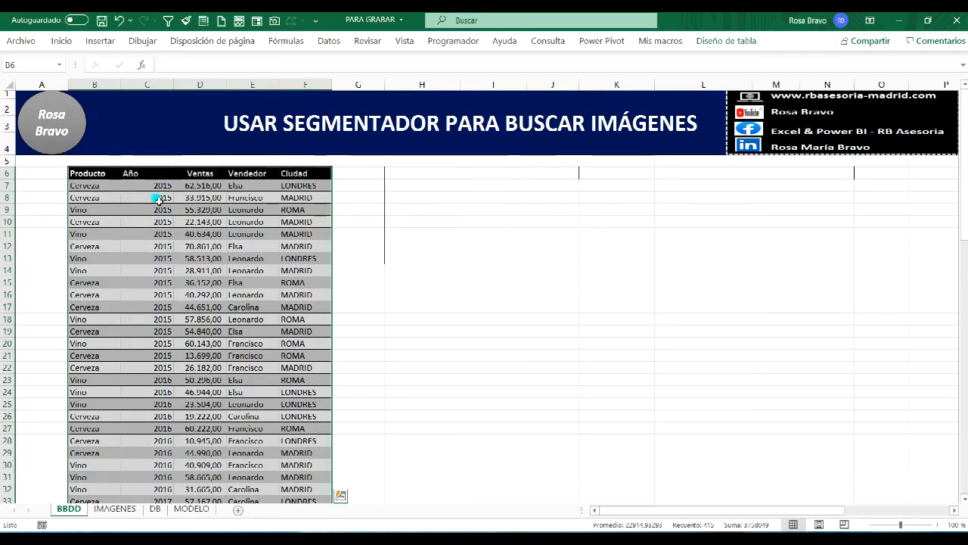
{"action": "left_click", "coordinate": [243, 321]}
{"action": "left_click", "coordinate": [203, 324]}
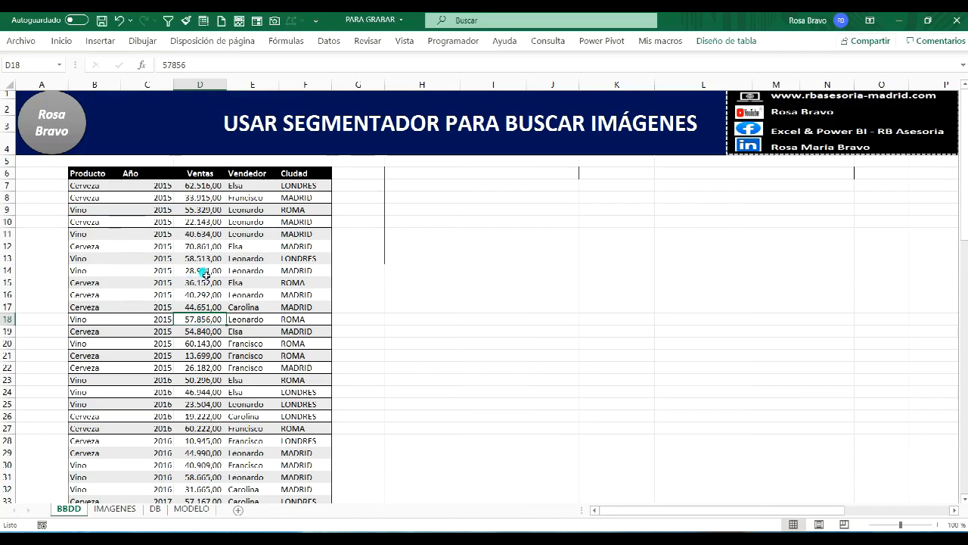
Insert a pivot table based on the sales table, placed in cell H6 of the existing BBDD sheet
{"action": "left_click", "coordinate": [106, 42]}
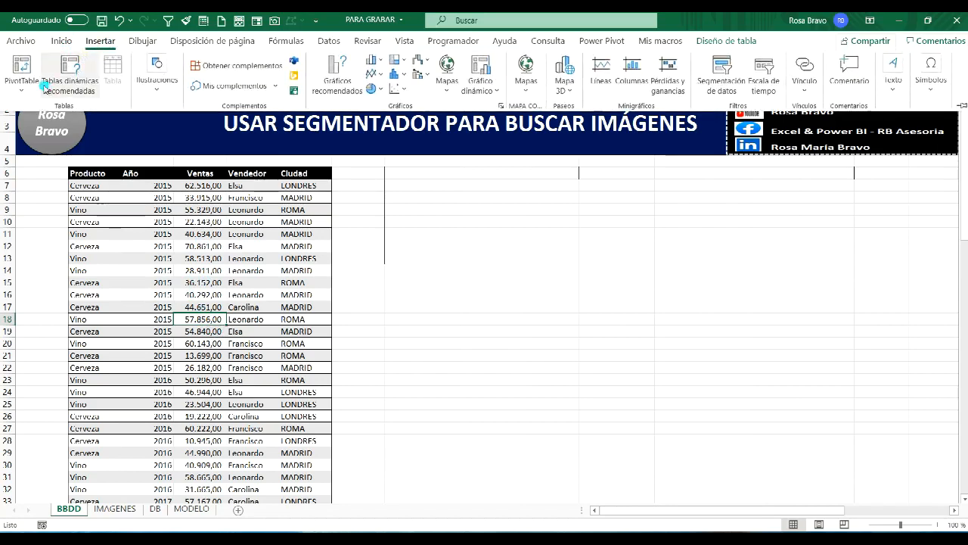
{"action": "left_click", "coordinate": [21, 72]}
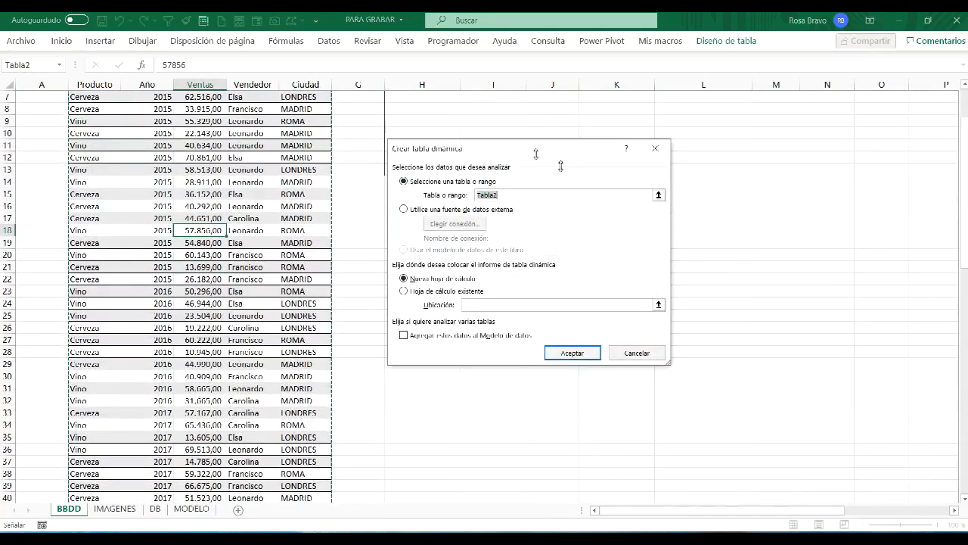
{"action": "left_click_drag", "start_coordinate": [551, 151], "coordinate": [781, 174]}
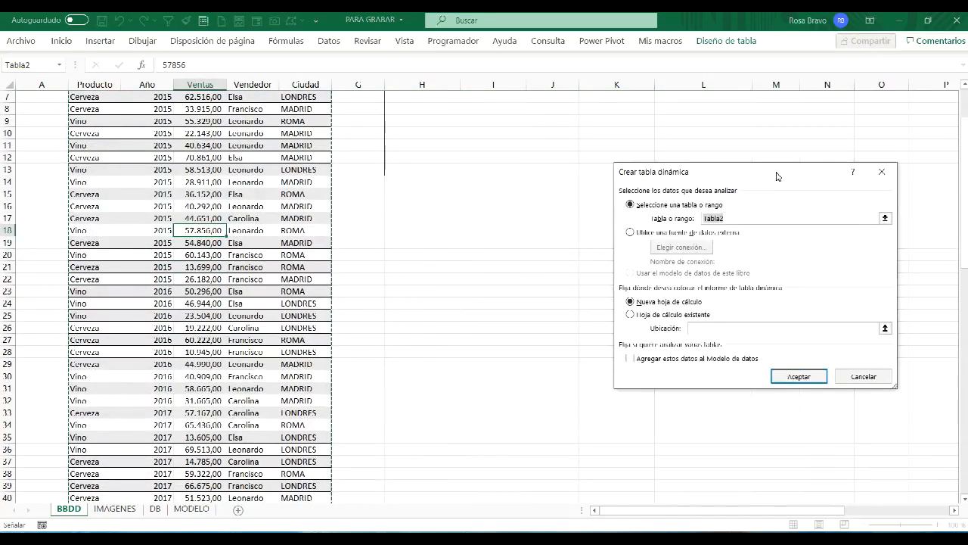
{"action": "scroll", "coordinate": [757, 244], "scroll_direction": "up", "scroll_amount": 2}
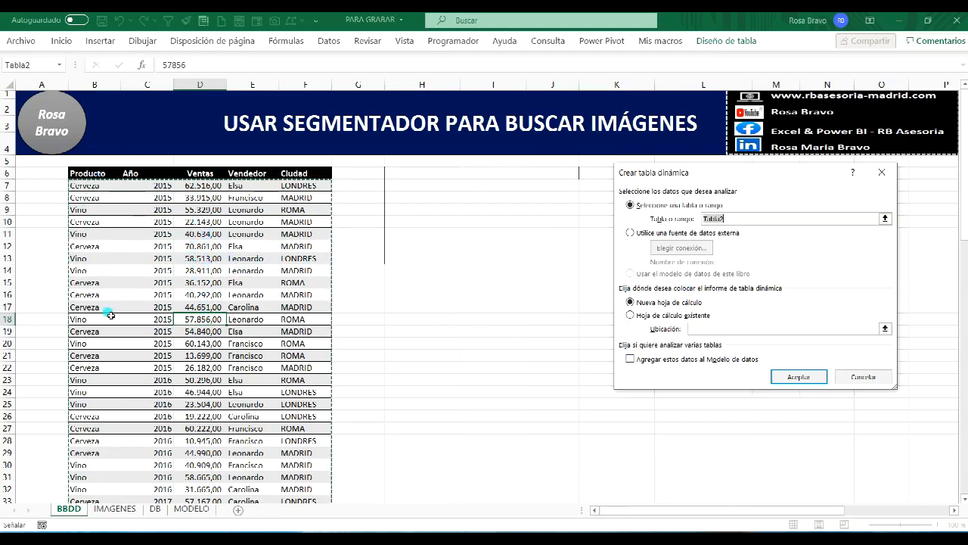
{"action": "scroll", "coordinate": [110, 314], "scroll_direction": "down", "scroll_amount": 14}
{"action": "scroll", "coordinate": [110, 310], "scroll_direction": "down", "scroll_amount": 8}
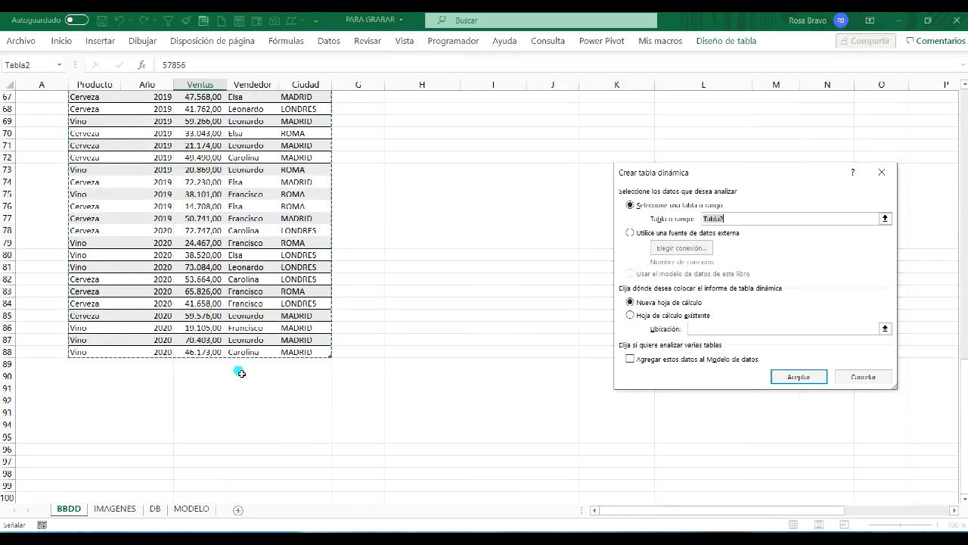
{"action": "scroll", "coordinate": [240, 373], "scroll_direction": "up", "scroll_amount": 20}
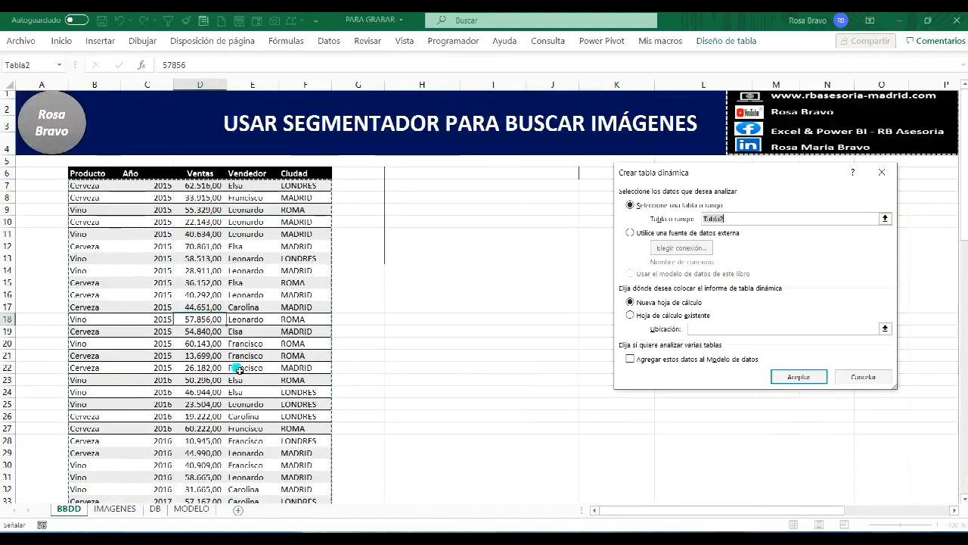
{"action": "left_click", "coordinate": [632, 316]}
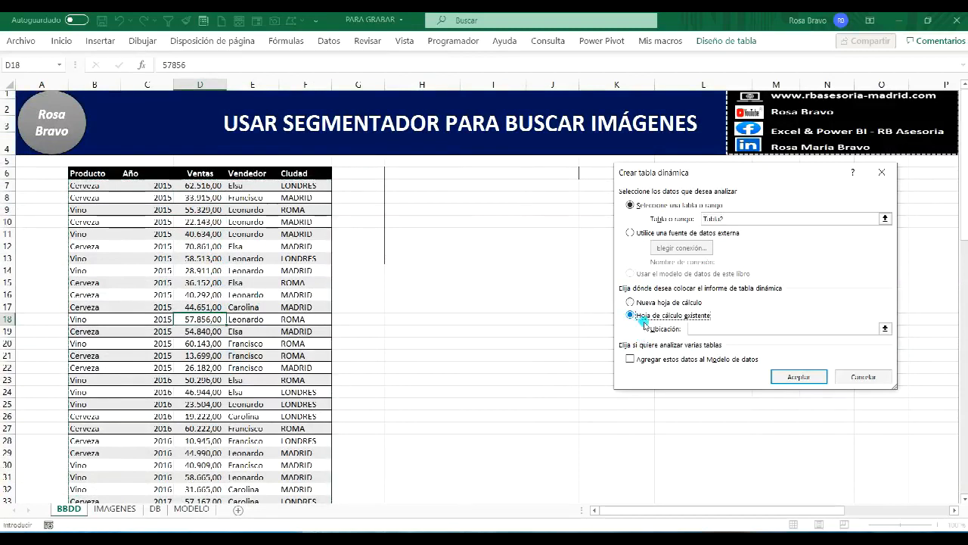
{"action": "left_click", "coordinate": [429, 217]}
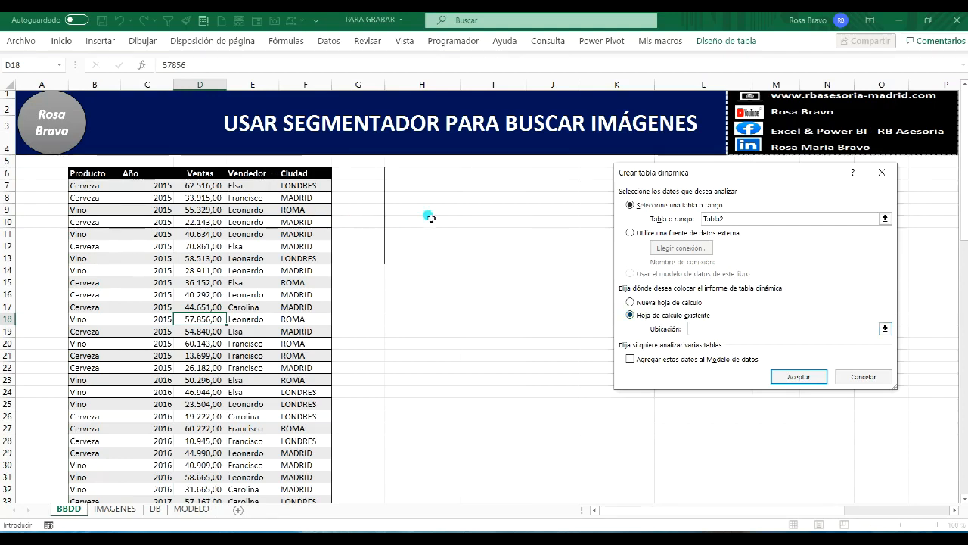
{"action": "left_click", "coordinate": [411, 174]}
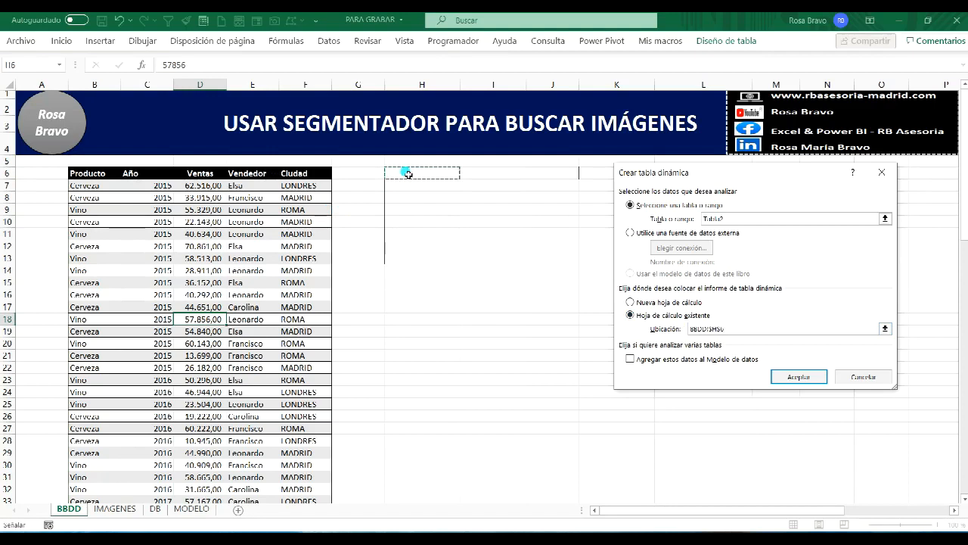
{"action": "left_click", "coordinate": [777, 380]}
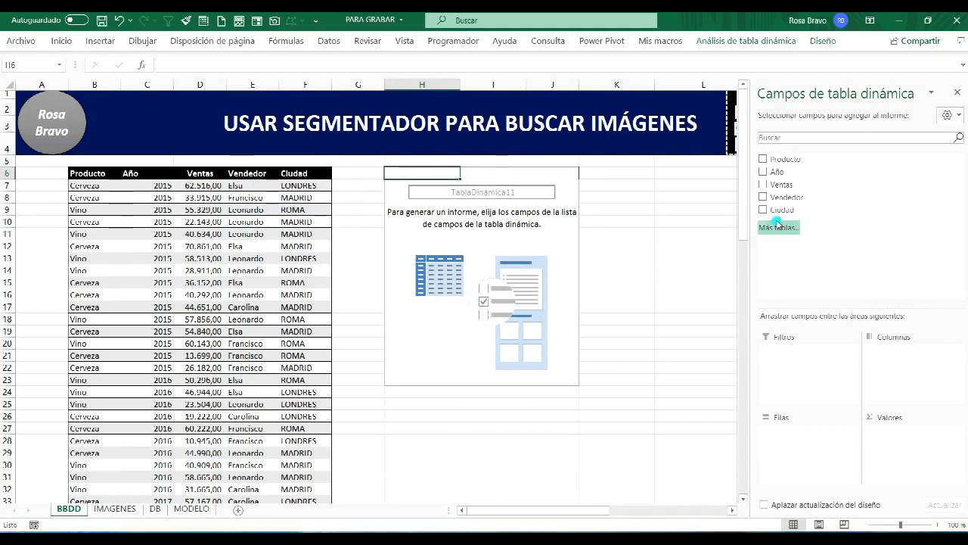
Add Ventas to the pivot table's values and Año to its rows
{"action": "left_click_drag", "start_coordinate": [780, 184], "coordinate": [904, 447]}
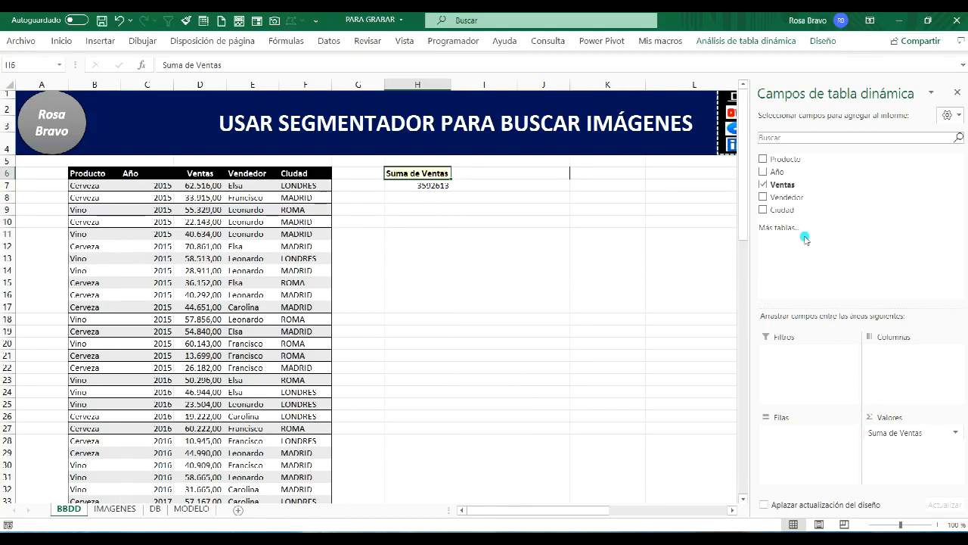
{"action": "left_click_drag", "start_coordinate": [777, 172], "coordinate": [807, 451]}
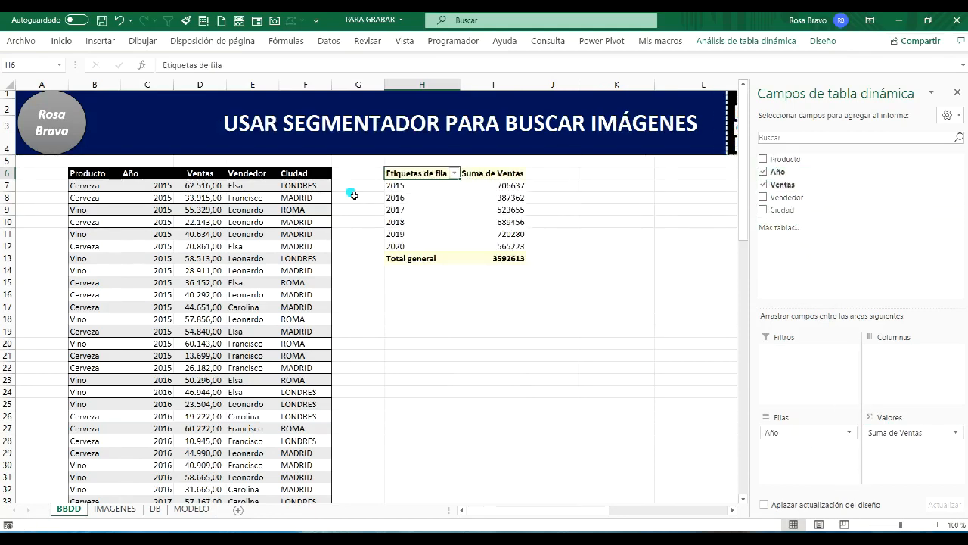
Format the pivot table's sales sums in I7:I13 with thousands separators and no decimals
{"action": "left_click_drag", "start_coordinate": [492, 189], "coordinate": [496, 263]}
{"action": "left_click", "coordinate": [61, 41]}
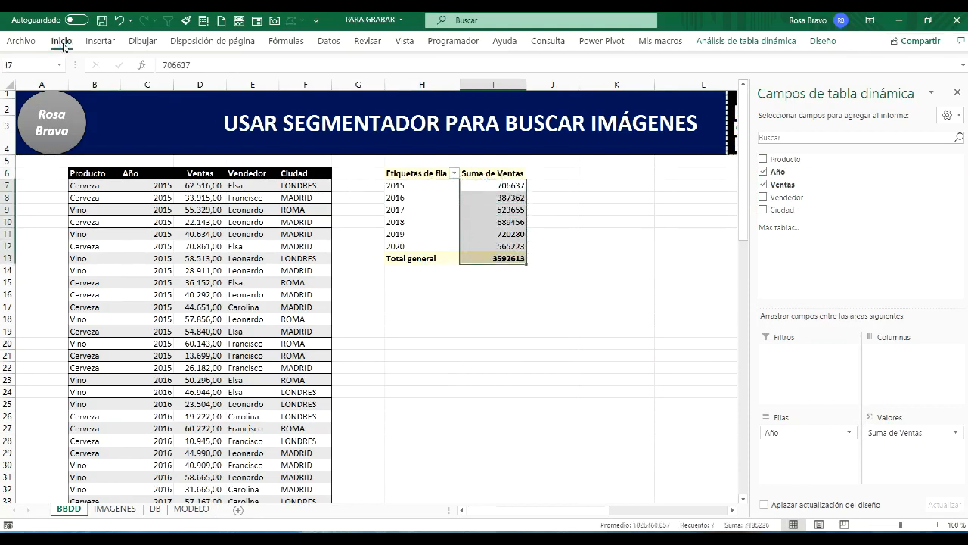
{"action": "left_click", "coordinate": [444, 87]}
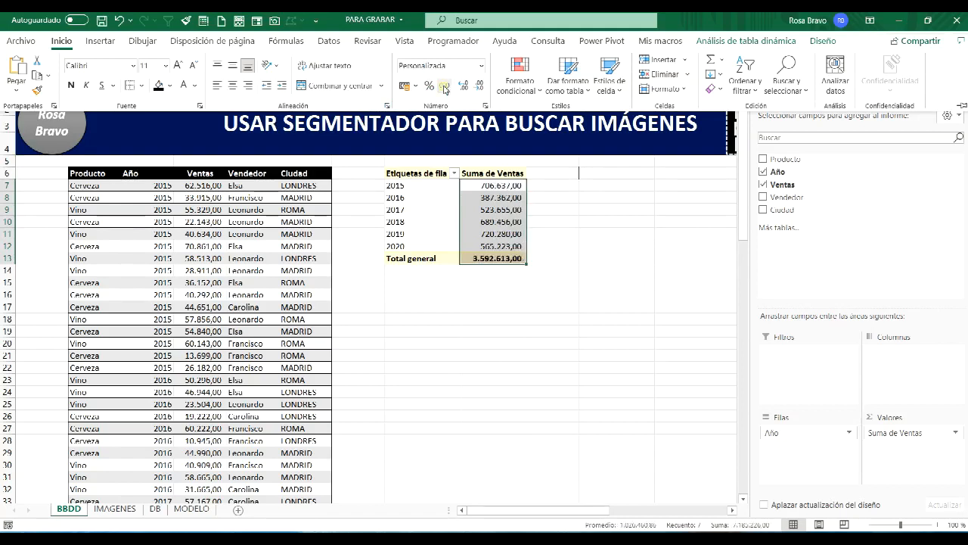
{"action": "left_click", "coordinate": [483, 88]}
{"action": "left_click", "coordinate": [484, 87]}
{"action": "left_click", "coordinate": [495, 306]}
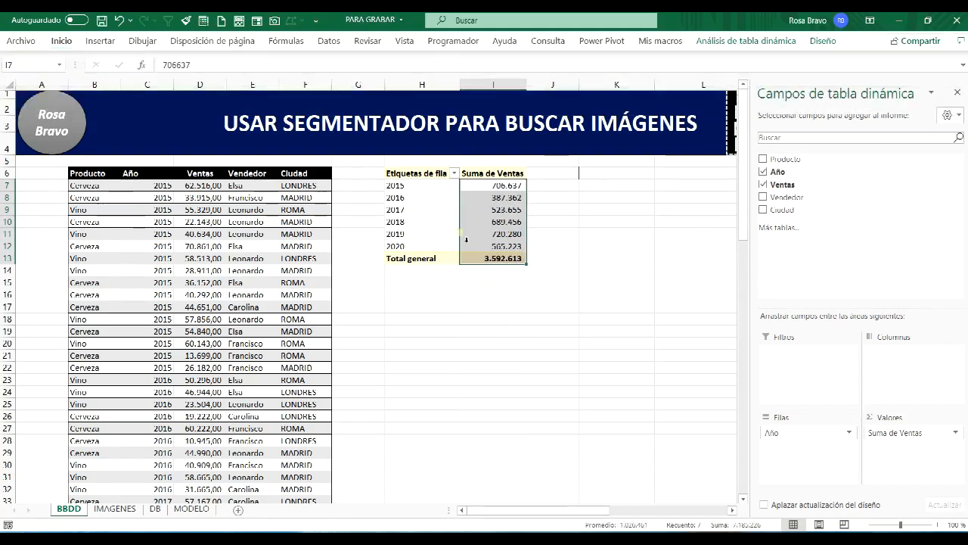
{"action": "left_click", "coordinate": [430, 201]}
{"action": "left_click", "coordinate": [430, 202]}
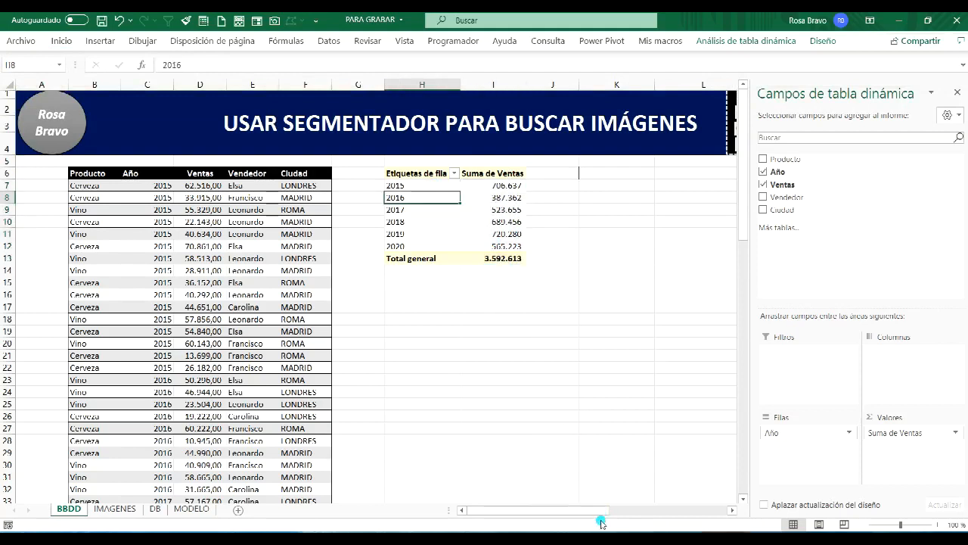
Insert a clustered column chart (Columnas agrupadas) from the pivot table of sales by year
{"action": "left_click_drag", "start_coordinate": [586, 514], "coordinate": [599, 515]}
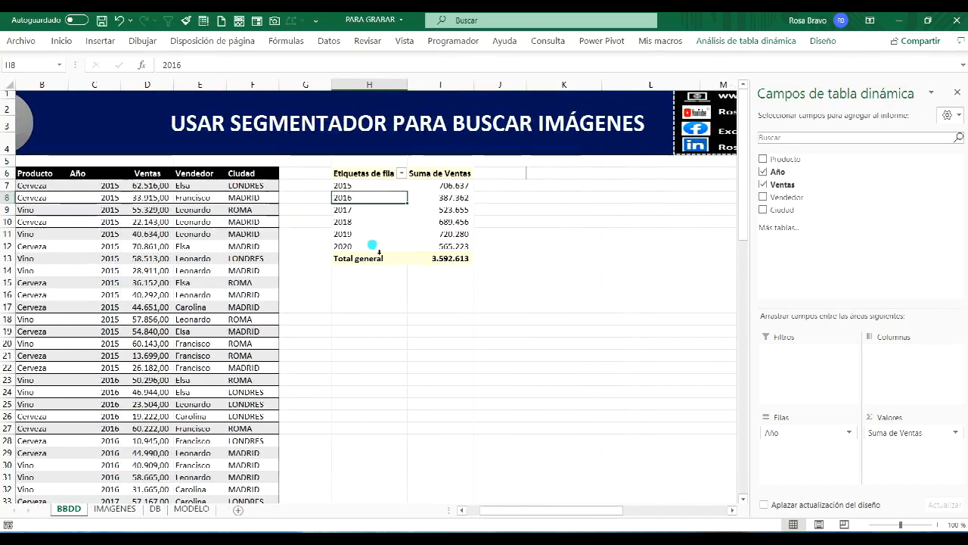
{"action": "left_click", "coordinate": [381, 188]}
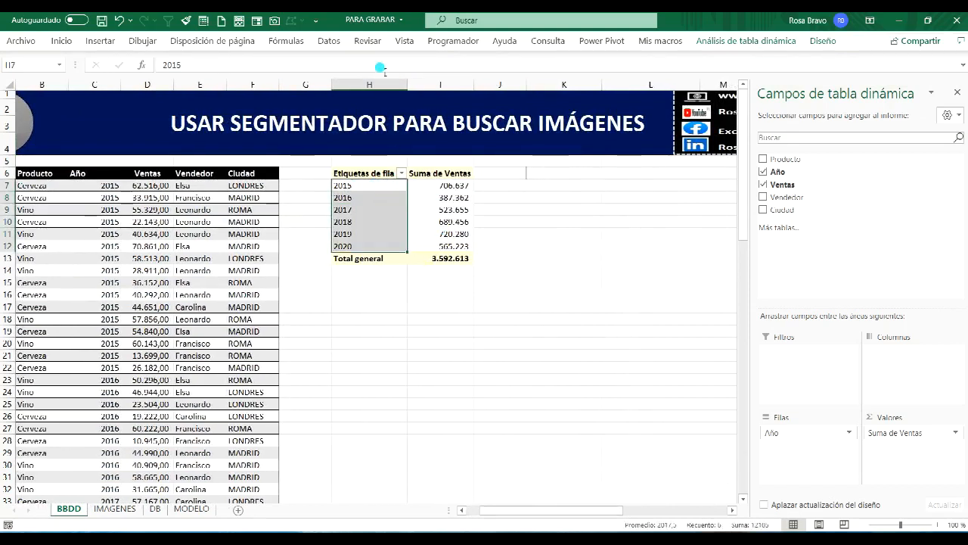
{"action": "left_click", "coordinate": [100, 40]}
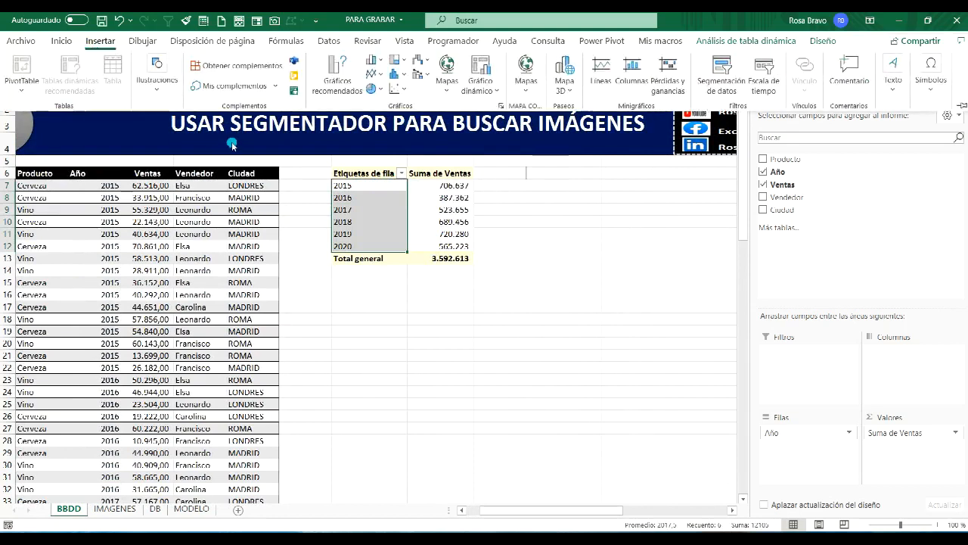
{"action": "left_click", "coordinate": [326, 84]}
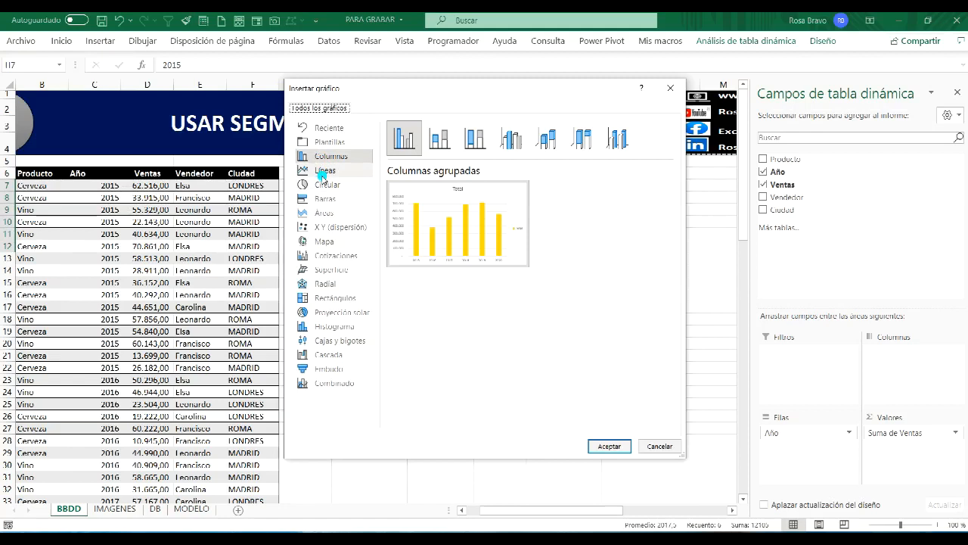
{"action": "left_click", "coordinate": [326, 171]}
{"action": "left_click", "coordinate": [324, 185]}
{"action": "left_click", "coordinate": [321, 156]}
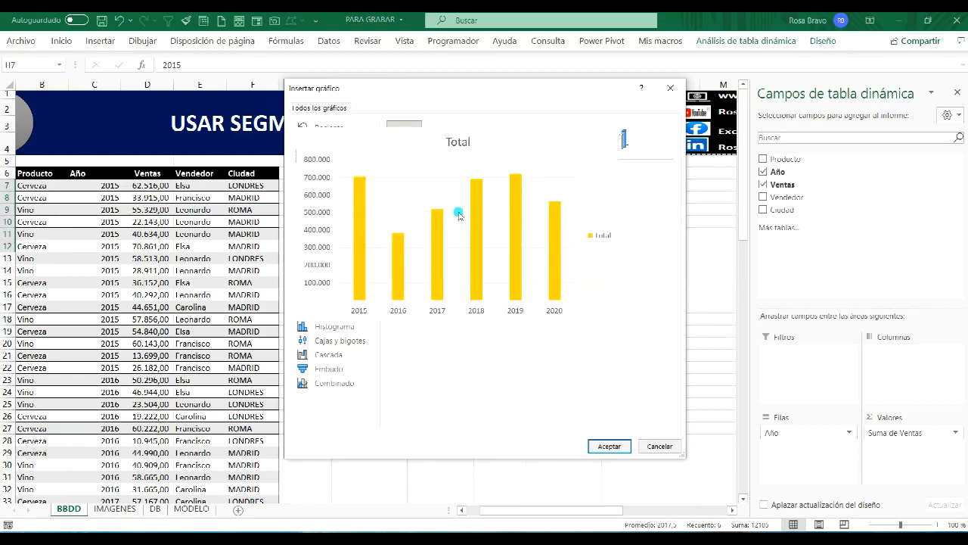
{"action": "left_click", "coordinate": [609, 446]}
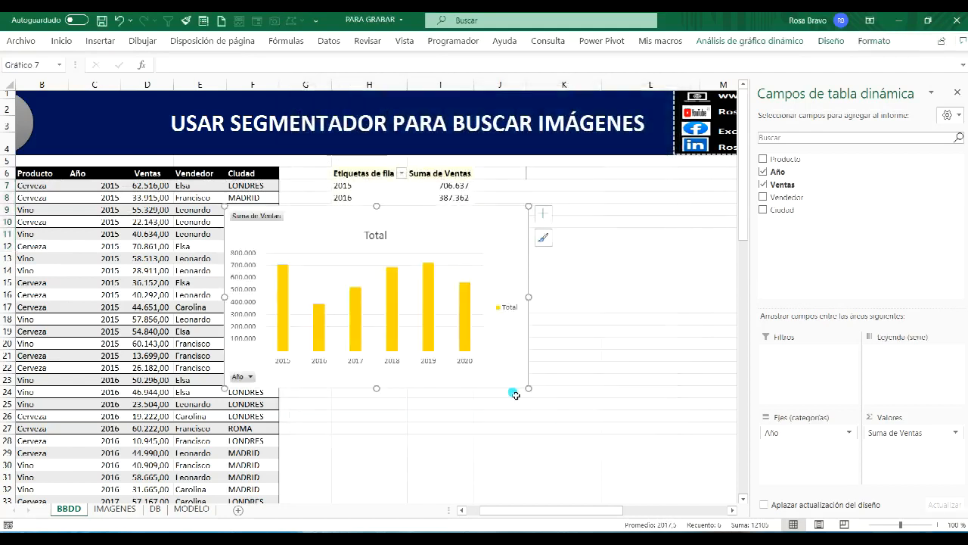
Move the column chart just below the pivot table and shrink it to cover about H15:J24
{"action": "left_click_drag", "start_coordinate": [439, 227], "coordinate": [551, 304]}
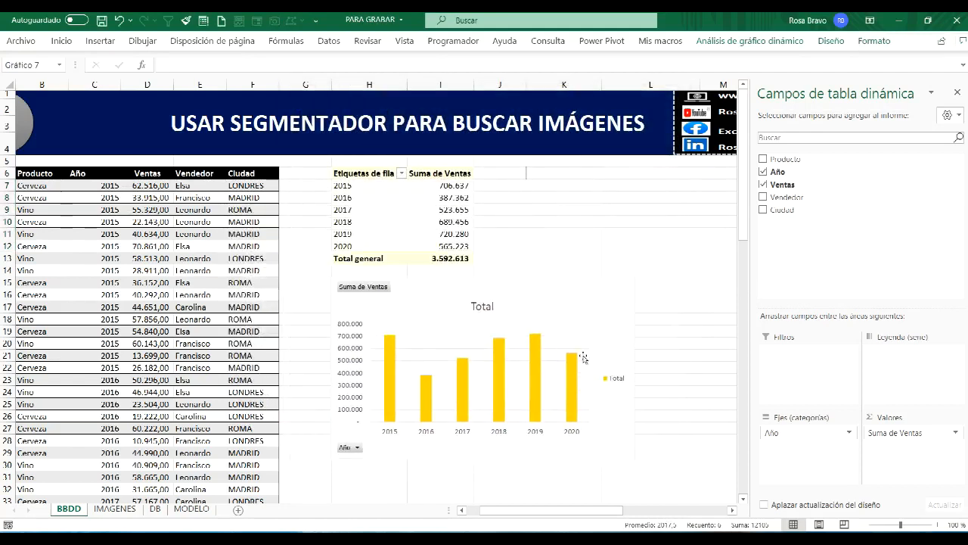
{"action": "left_click_drag", "start_coordinate": [602, 370], "coordinate": [533, 363]}
{"action": "left_click_drag", "start_coordinate": [431, 460], "coordinate": [431, 403]}
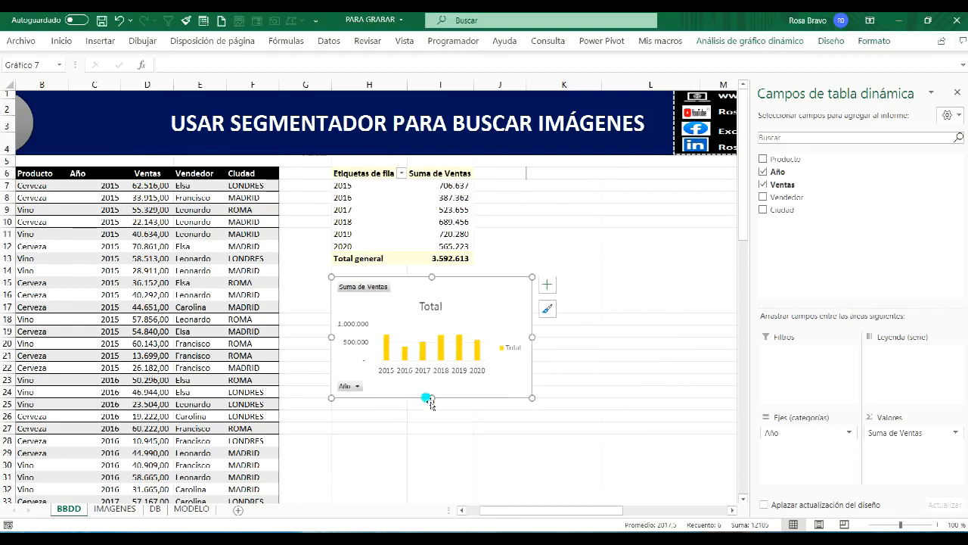
Hide all field buttons on the column chart and apply the dark gradient chart style
{"action": "left_click", "coordinate": [365, 287]}
{"action": "right_click", "coordinate": [361, 288]}
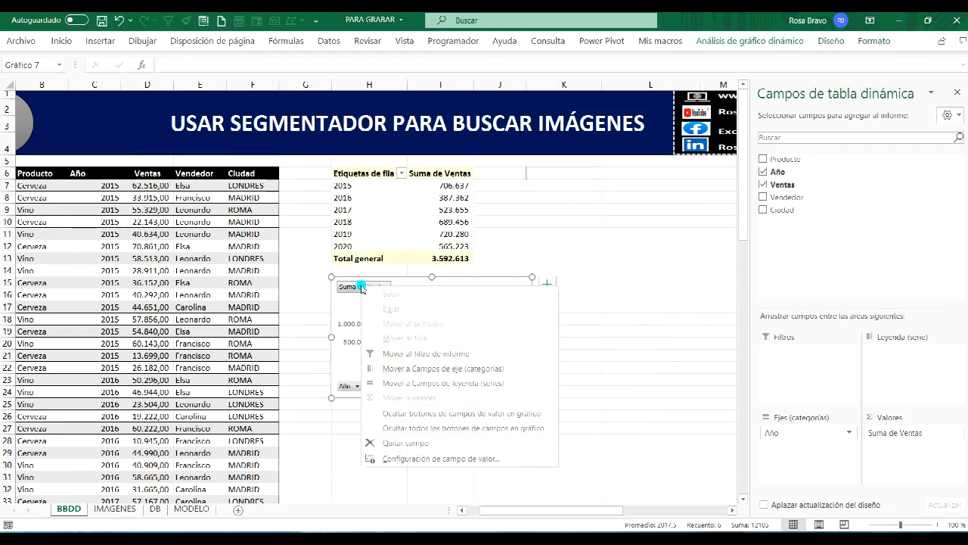
{"action": "left_click", "coordinate": [417, 428]}
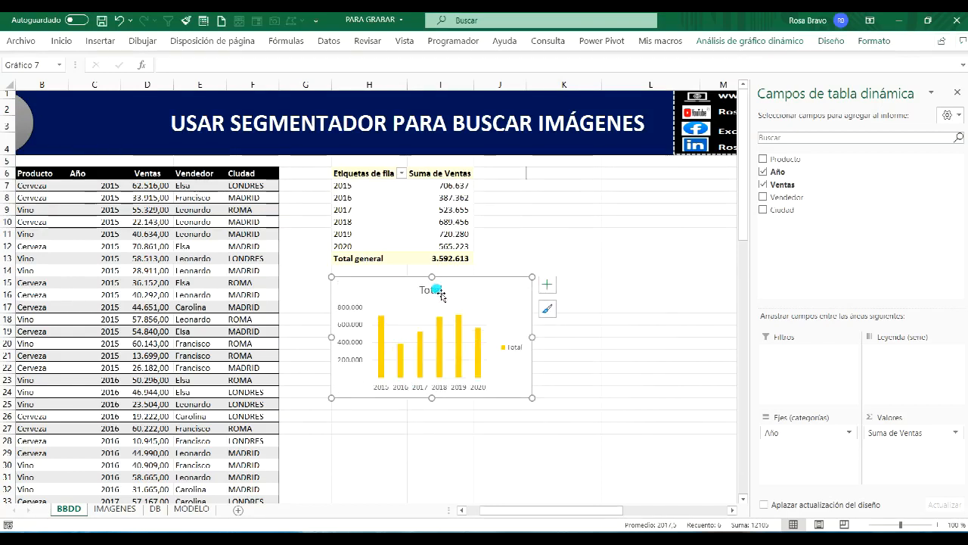
{"action": "left_click", "coordinate": [549, 311]}
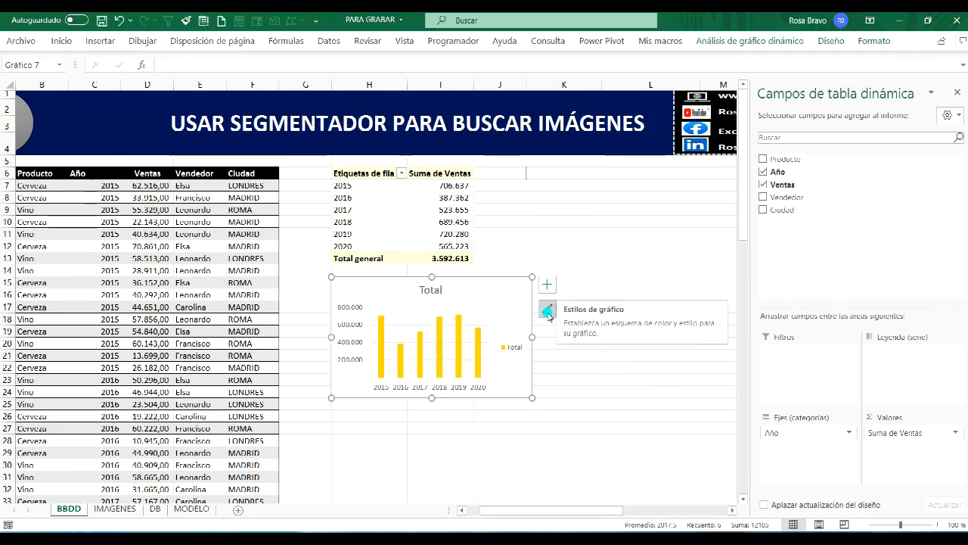
{"action": "left_click", "coordinate": [548, 311]}
{"action": "scroll", "coordinate": [605, 350], "scroll_direction": "down", "scroll_amount": 3}
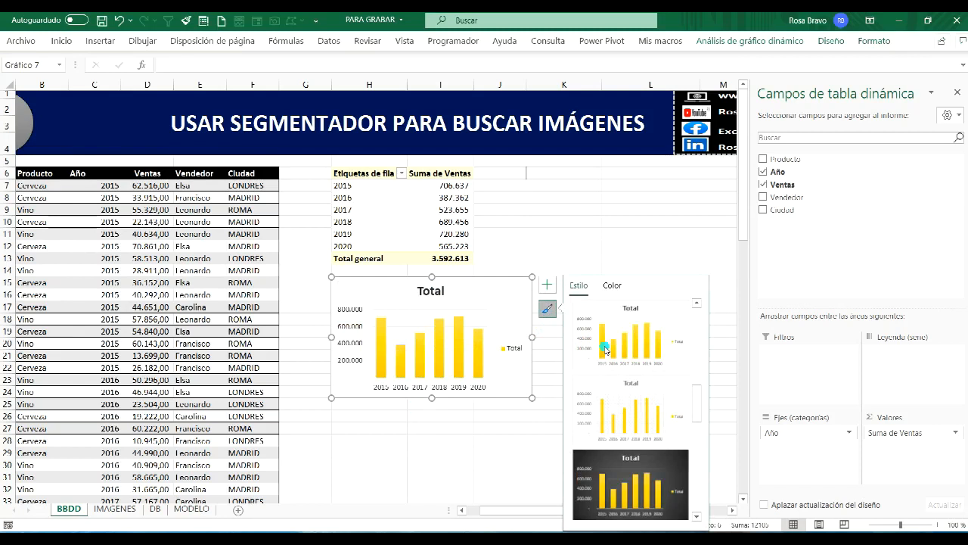
{"action": "left_click", "coordinate": [652, 465]}
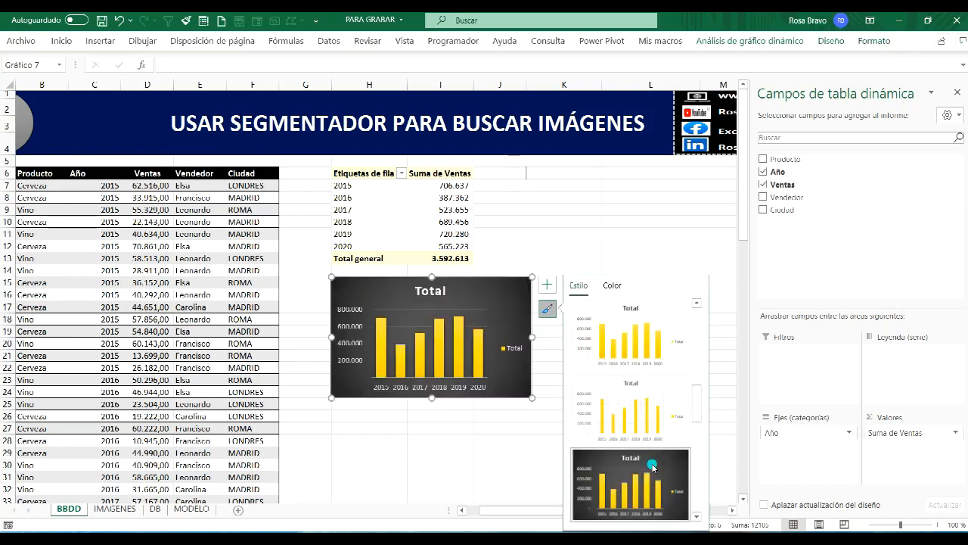
Delete the title, the legend and the vertical value axis from the column chart
{"action": "left_click", "coordinate": [438, 298]}
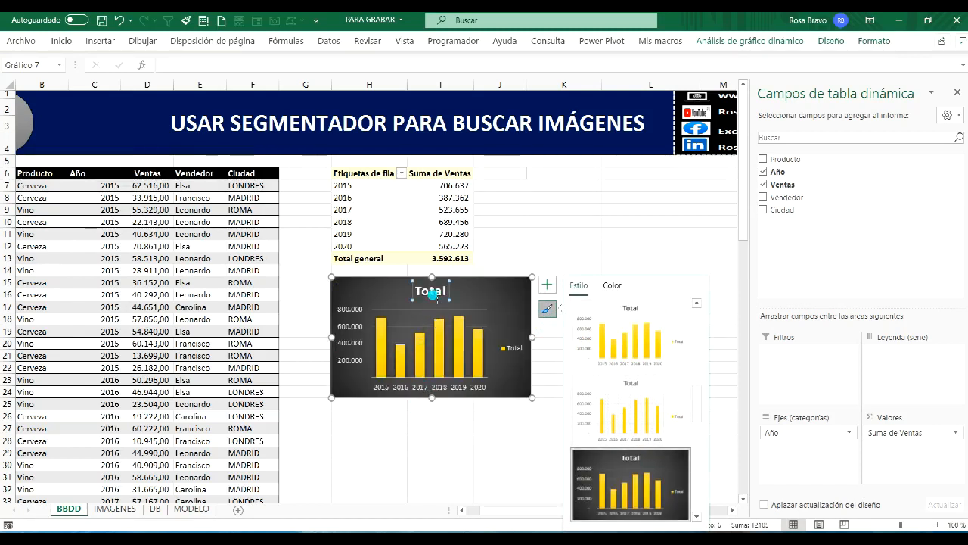
{"action": "key", "text": "Delete"}
{"action": "left_click", "coordinate": [507, 340]}
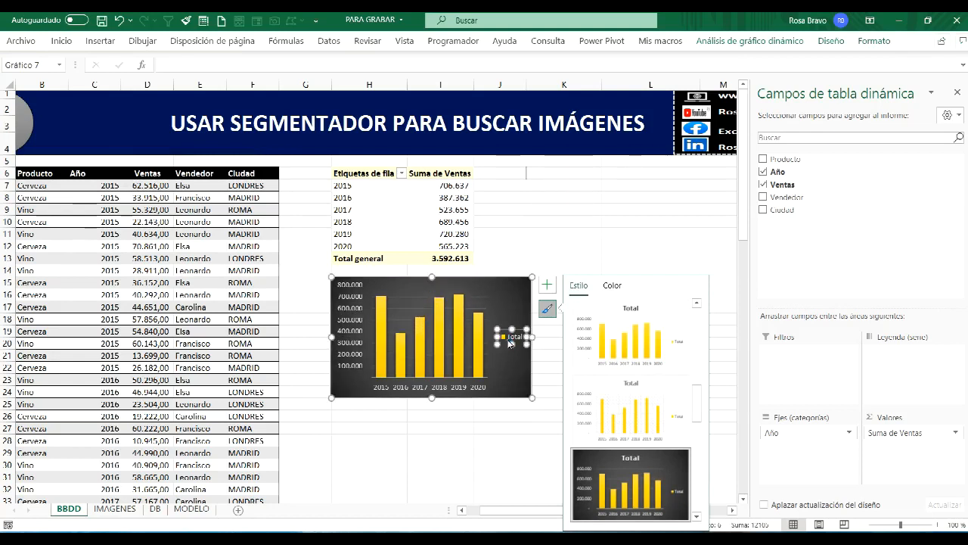
{"action": "key", "text": "Delete"}
{"action": "left_click", "coordinate": [349, 321]}
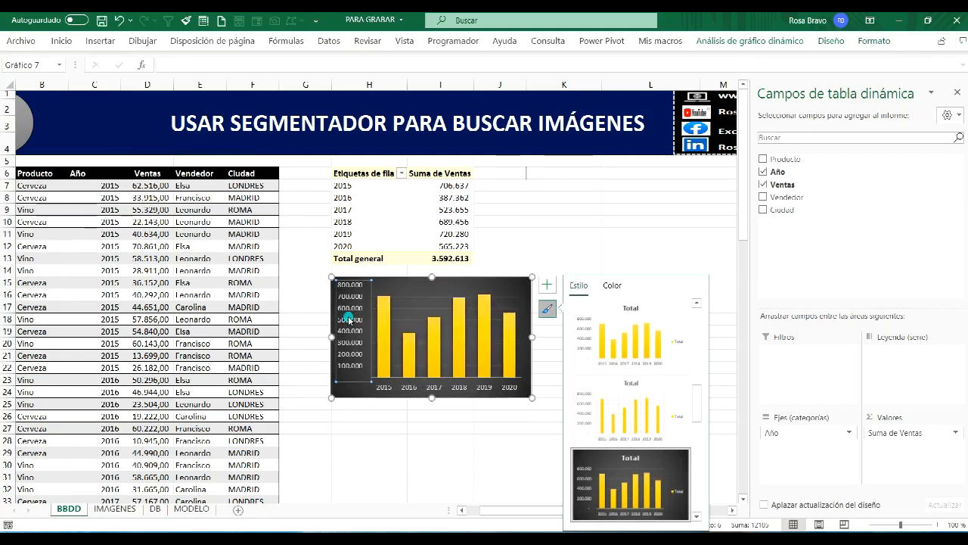
{"action": "key", "text": "Delete"}
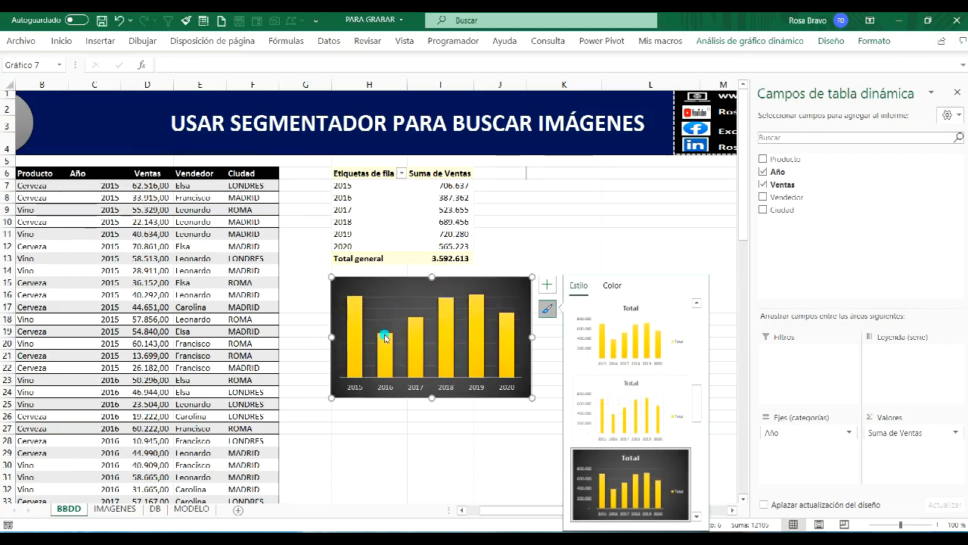
{"action": "left_click", "coordinate": [424, 439]}
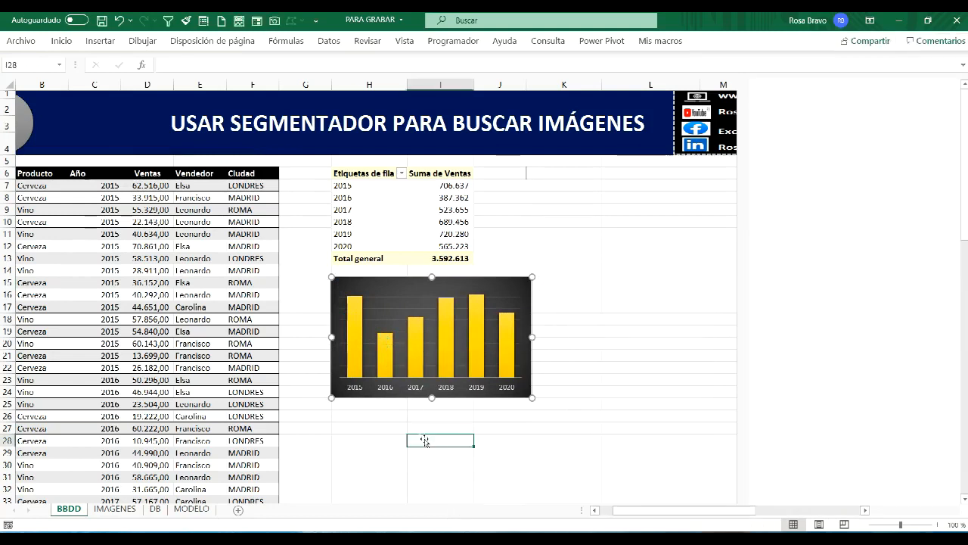
Add data labels to the column chart at the outside end (Extremo externo) of the columns
{"action": "left_click", "coordinate": [505, 288]}
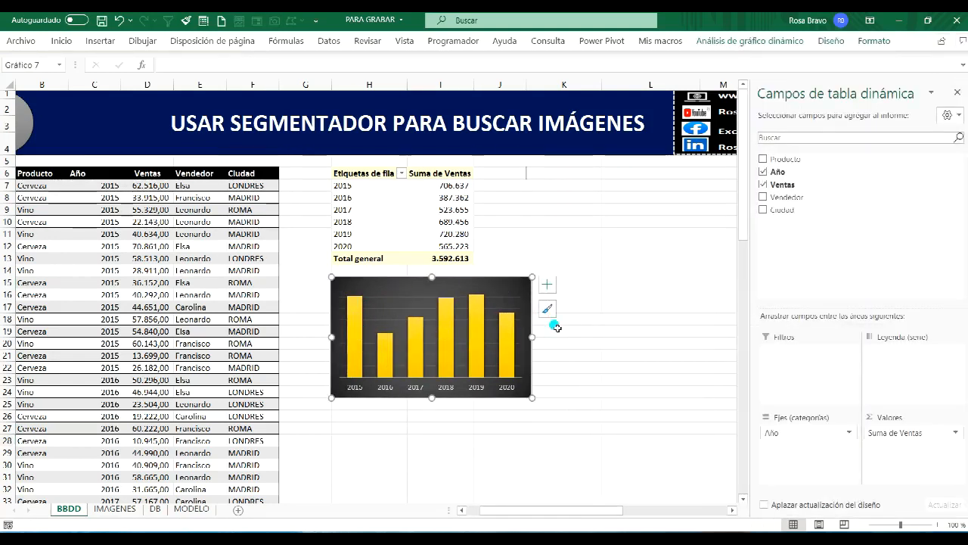
{"action": "left_click", "coordinate": [548, 286]}
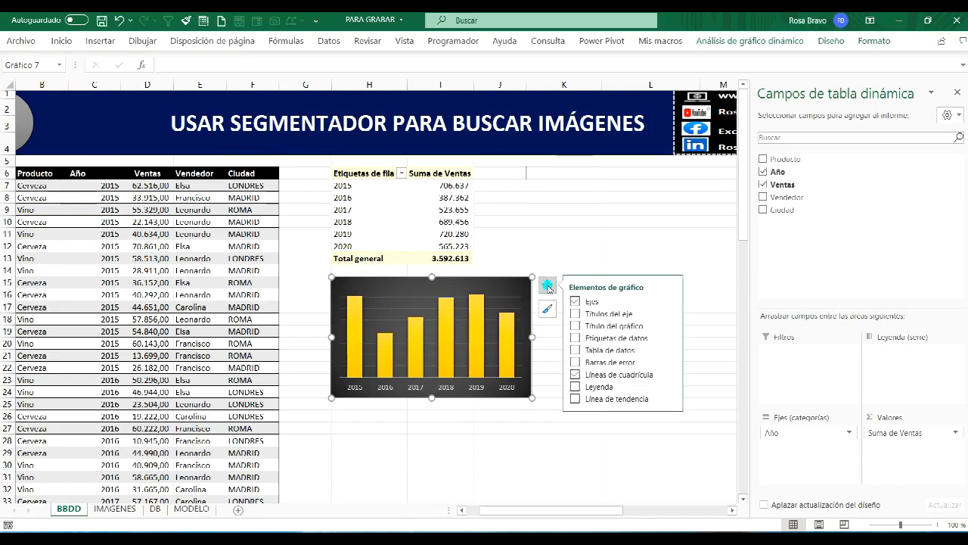
{"action": "left_click", "coordinate": [576, 338]}
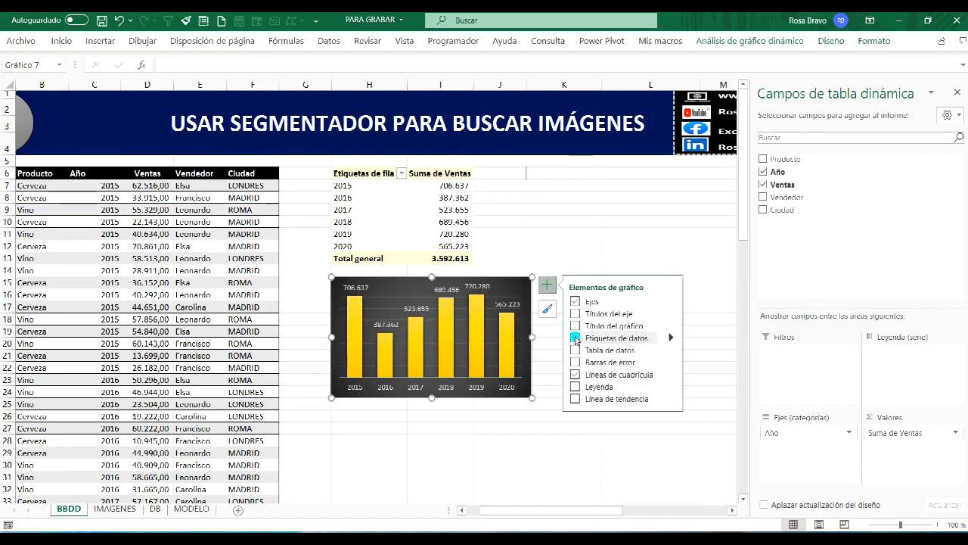
{"action": "left_click", "coordinate": [671, 339]}
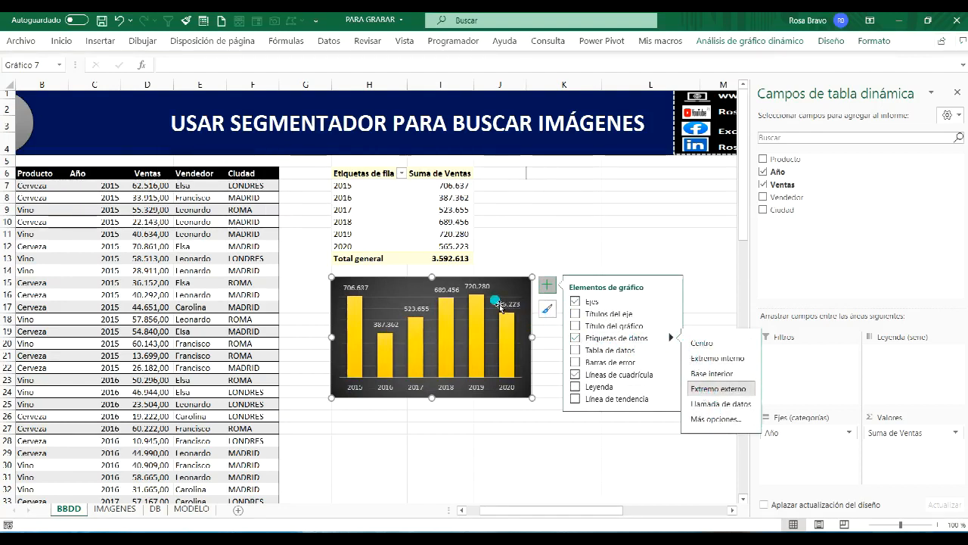
{"action": "left_click", "coordinate": [416, 442]}
Insert an area chart based on the same pivot table of sales by year
{"action": "left_click", "coordinate": [441, 342]}
{"action": "left_click", "coordinate": [368, 208]}
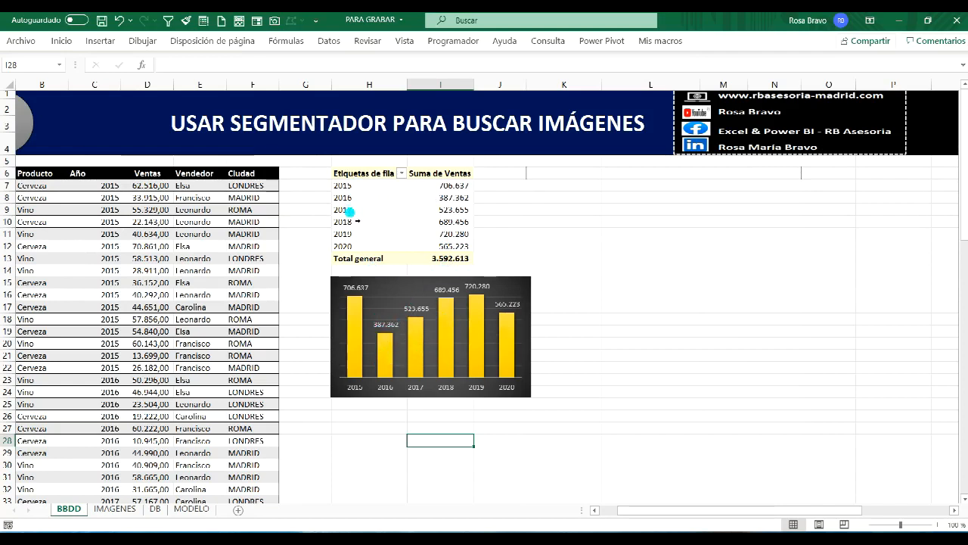
{"action": "left_click", "coordinate": [436, 213]}
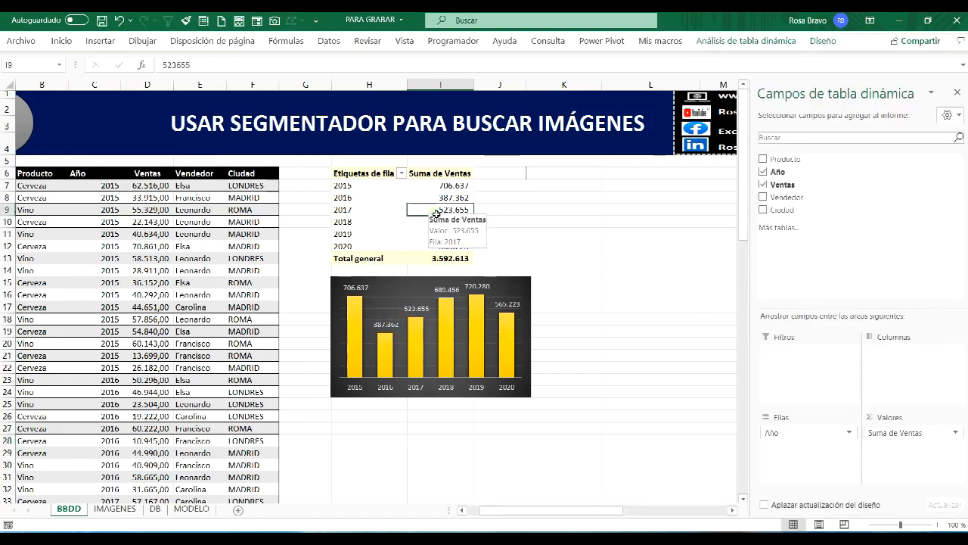
{"action": "left_click", "coordinate": [100, 41]}
{"action": "left_click", "coordinate": [339, 91]}
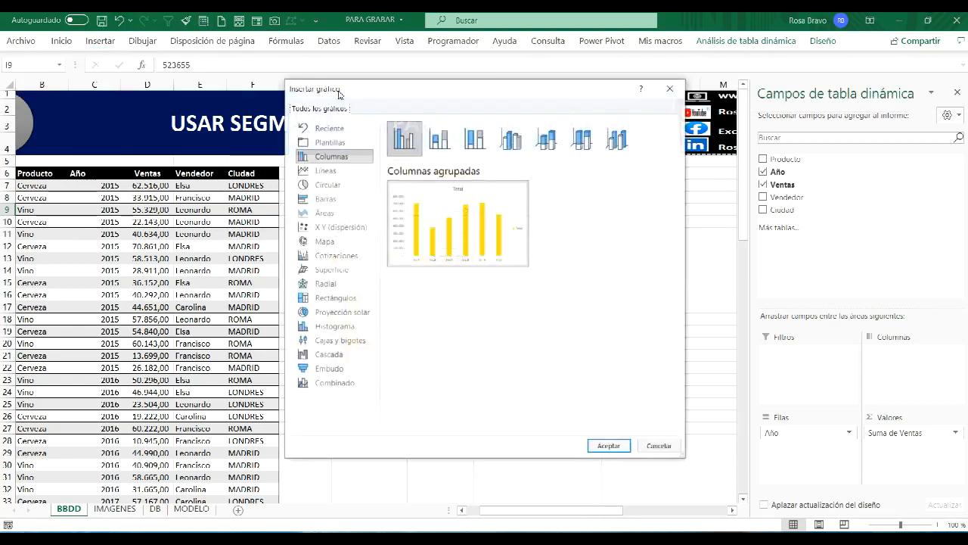
{"action": "left_click", "coordinate": [323, 212]}
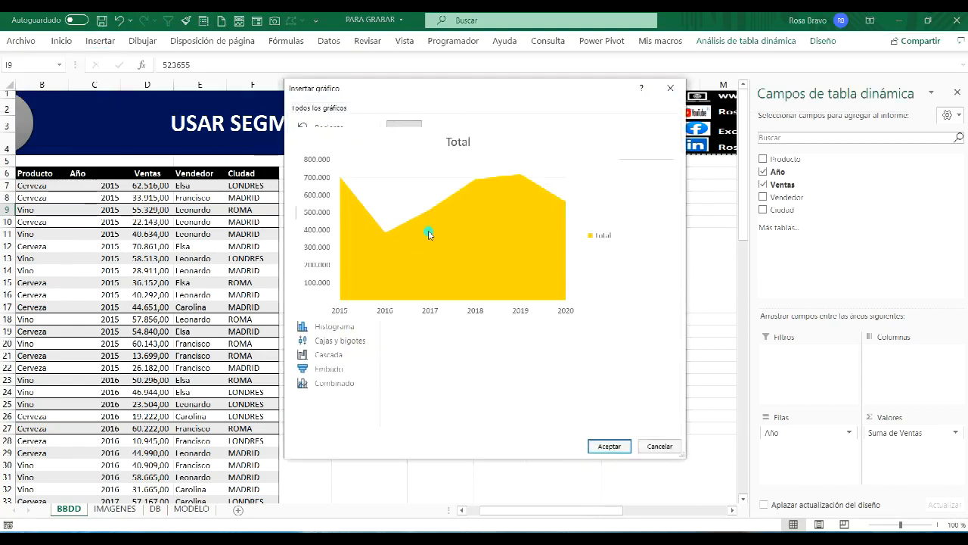
{"action": "left_click", "coordinate": [617, 445]}
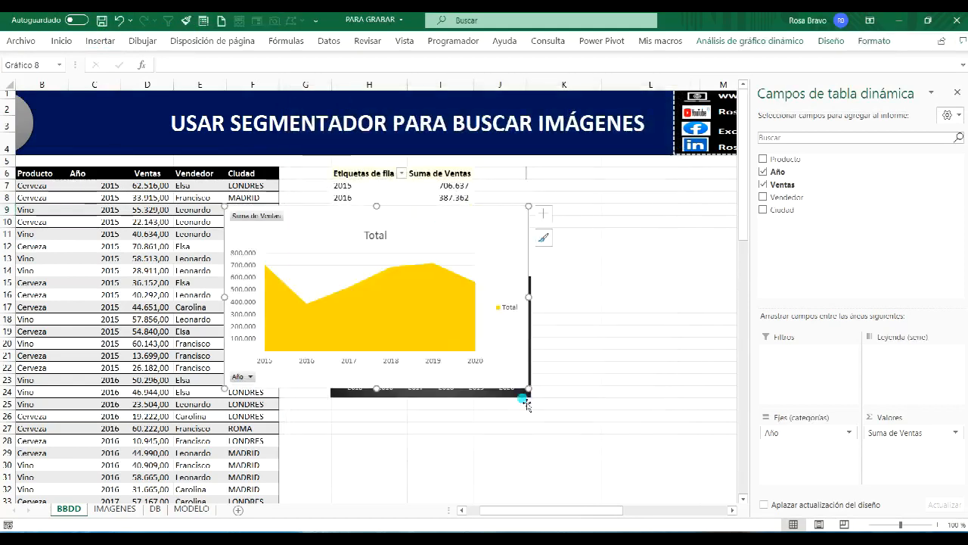
Move the area chart below the column chart and resize it to the same width, covering about H26:J36
{"action": "left_click_drag", "start_coordinate": [413, 225], "coordinate": [521, 414]}
{"action": "scroll", "coordinate": [555, 309], "scroll_direction": "down", "scroll_amount": 3}
{"action": "left_click_drag", "start_coordinate": [637, 409], "coordinate": [531, 409]}
{"action": "left_click_drag", "start_coordinate": [431, 503], "coordinate": [442, 433]}
{"action": "left_click", "coordinate": [386, 348]}
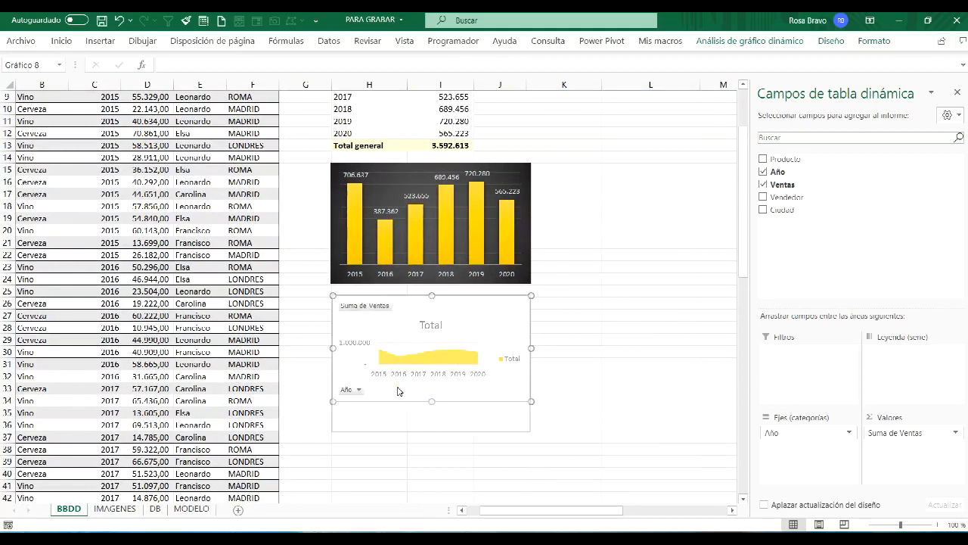
Hide all field buttons on the area chart and apply the dark style with a shaded yellow area
{"action": "left_click", "coordinate": [376, 317]}
{"action": "right_click", "coordinate": [373, 307]}
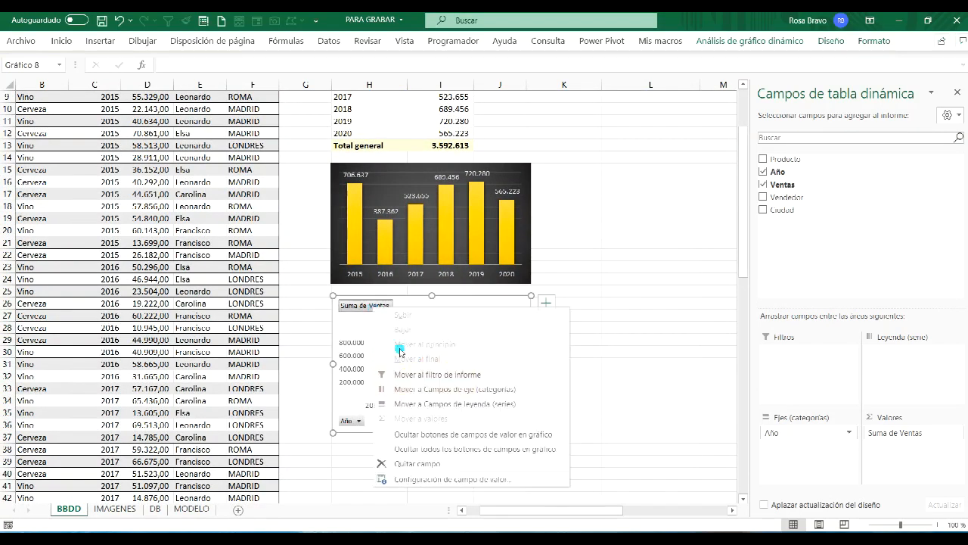
{"action": "left_click", "coordinate": [448, 449]}
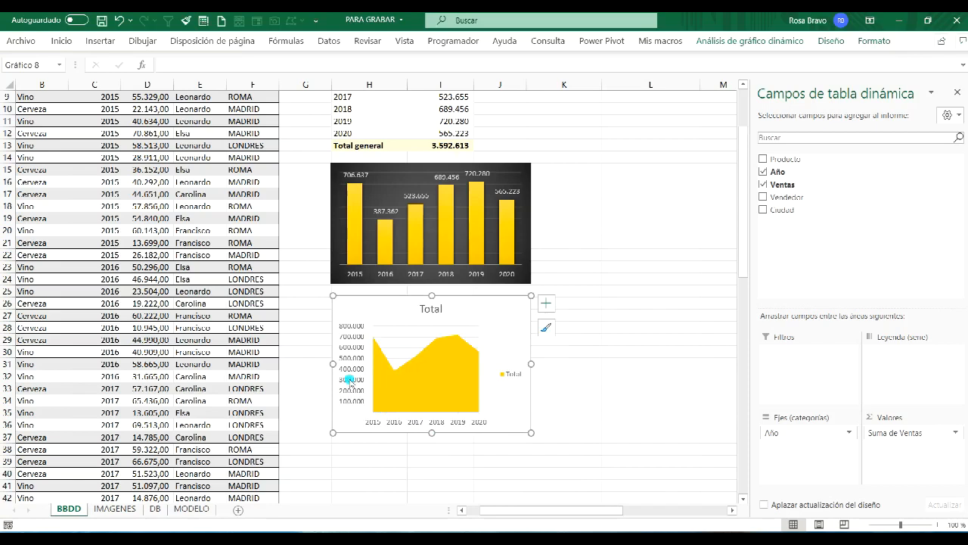
{"action": "left_click", "coordinate": [546, 327]}
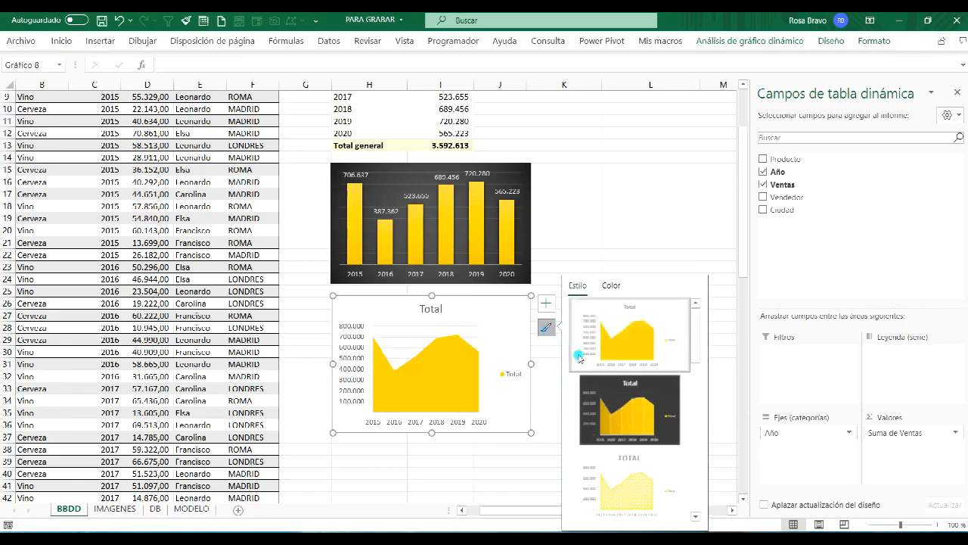
{"action": "scroll", "coordinate": [612, 424], "scroll_direction": "down", "scroll_amount": 3}
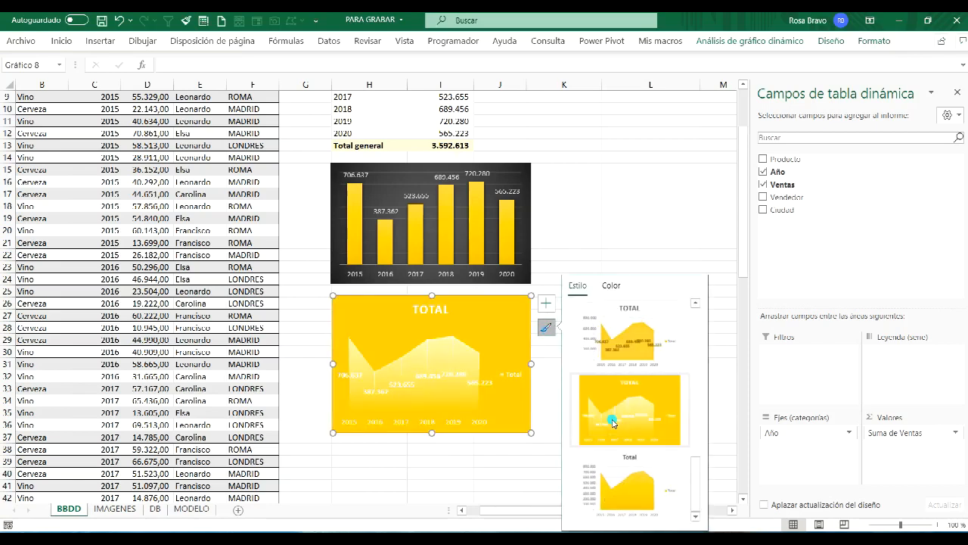
{"action": "scroll", "coordinate": [613, 422], "scroll_direction": "up", "scroll_amount": 2}
{"action": "scroll", "coordinate": [620, 458], "scroll_direction": "down", "scroll_amount": 2}
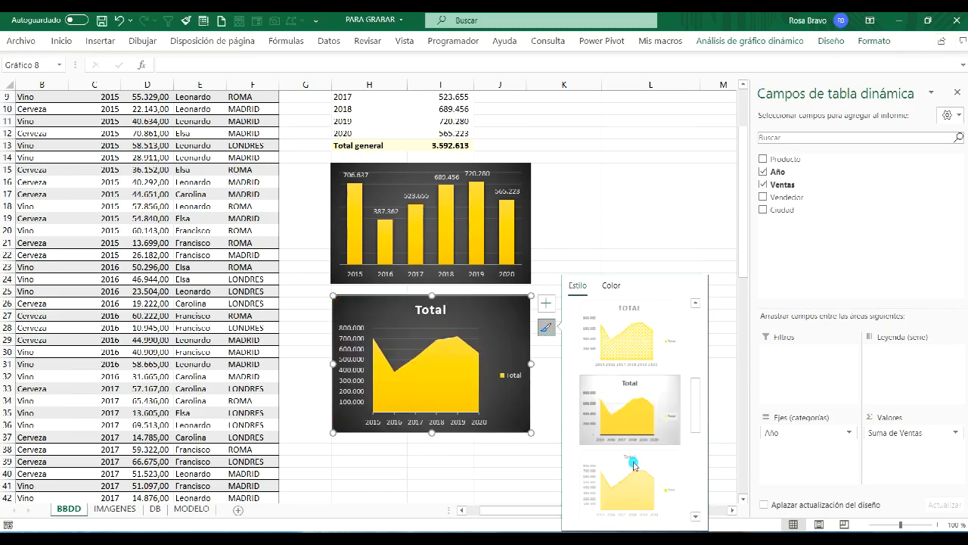
{"action": "left_click", "coordinate": [631, 424]}
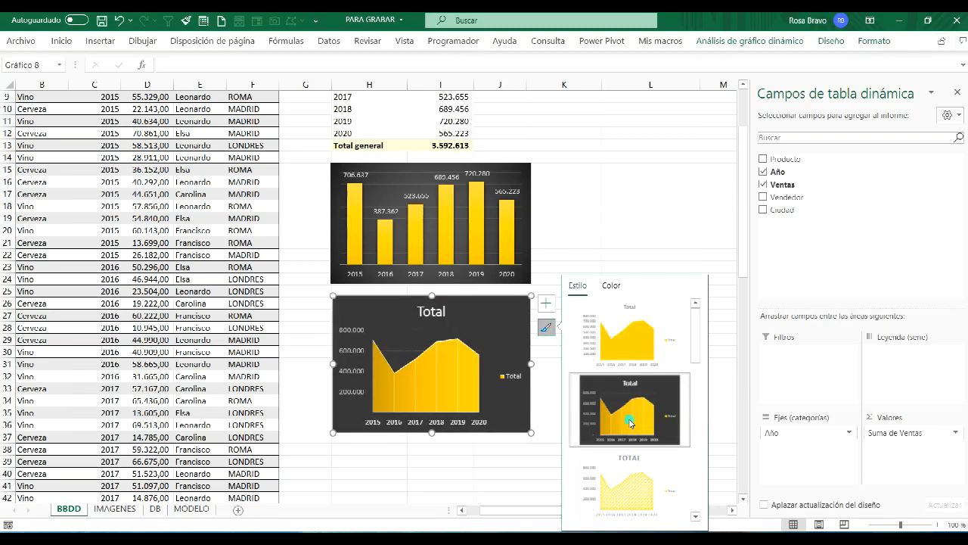
Delete the title, legend, vertical axis and horizontal axis from the area chart
{"action": "left_click", "coordinate": [431, 316]}
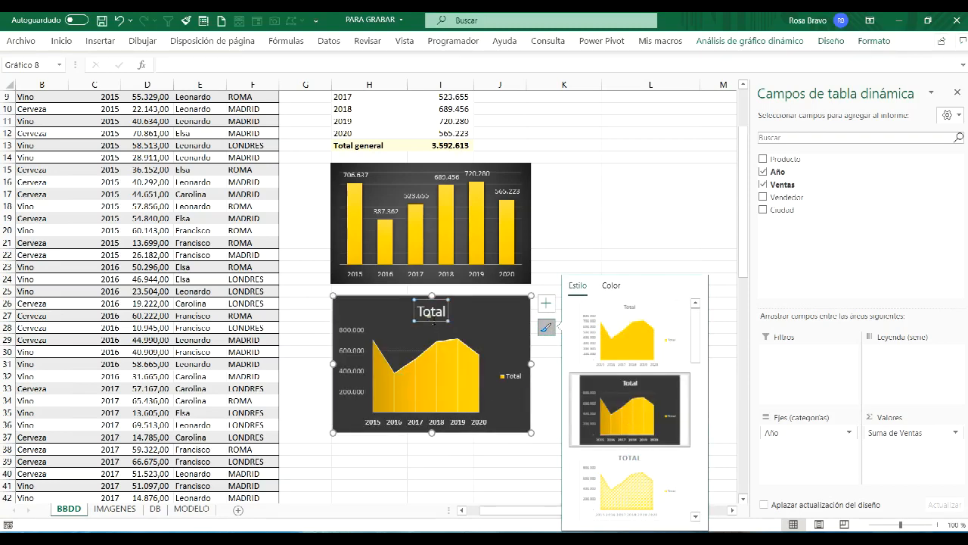
{"action": "key", "text": "Delete"}
{"action": "left_click", "coordinate": [511, 369]}
{"action": "key", "text": "Delete"}
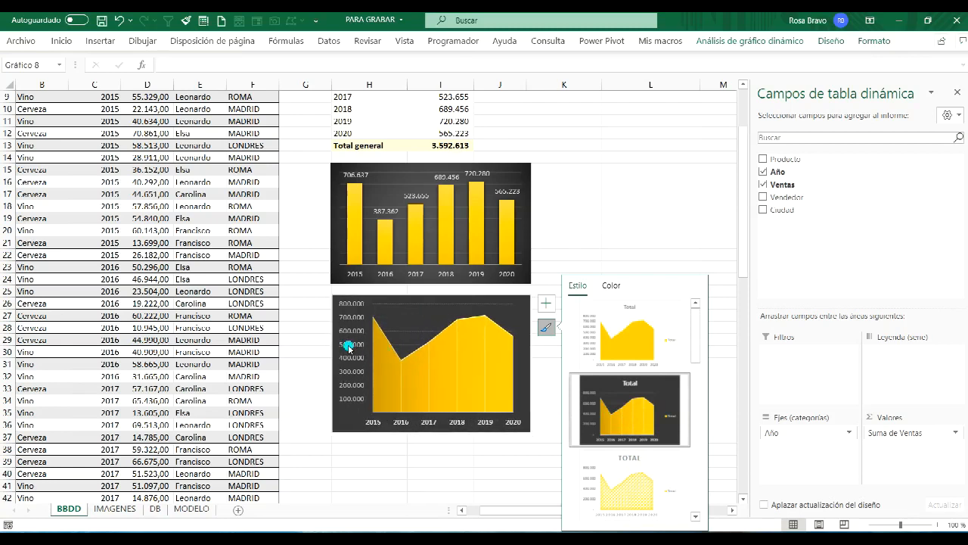
{"action": "left_click", "coordinate": [349, 346]}
{"action": "key", "text": "Delete"}
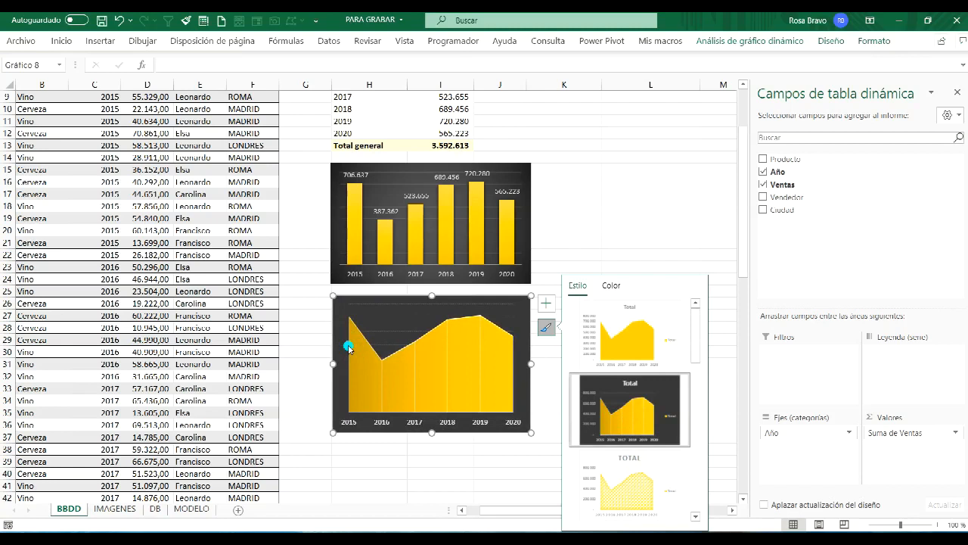
{"action": "left_click", "coordinate": [411, 425]}
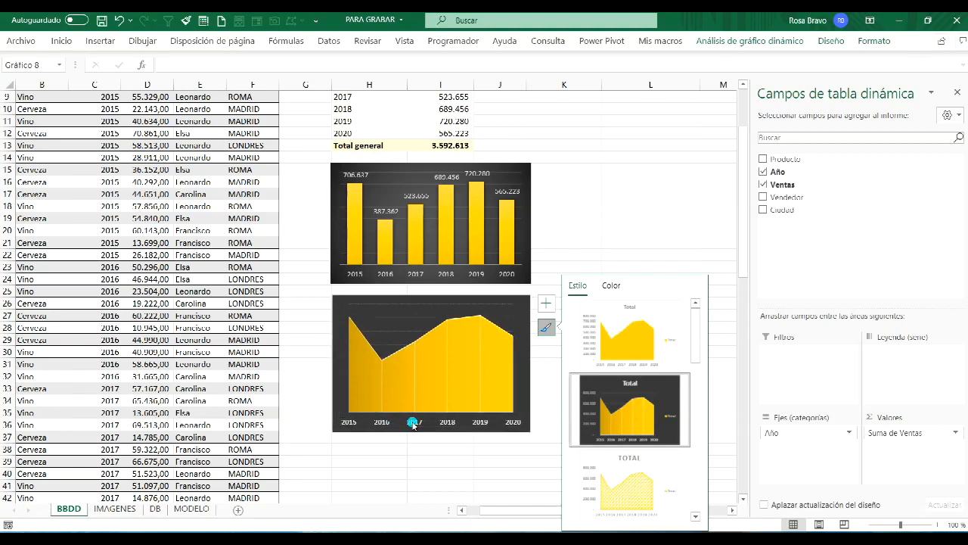
{"action": "key", "text": "Delete"}
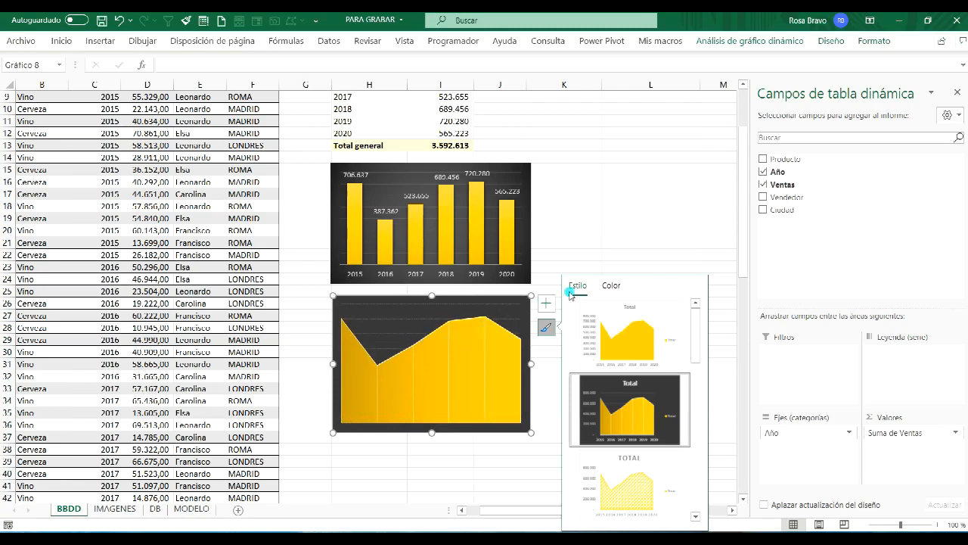
{"action": "left_click", "coordinate": [580, 219]}
Rename the pivot table of sales by year as VENTAS X AÑO
{"action": "scroll", "coordinate": [484, 339], "scroll_direction": "up", "scroll_amount": 3}
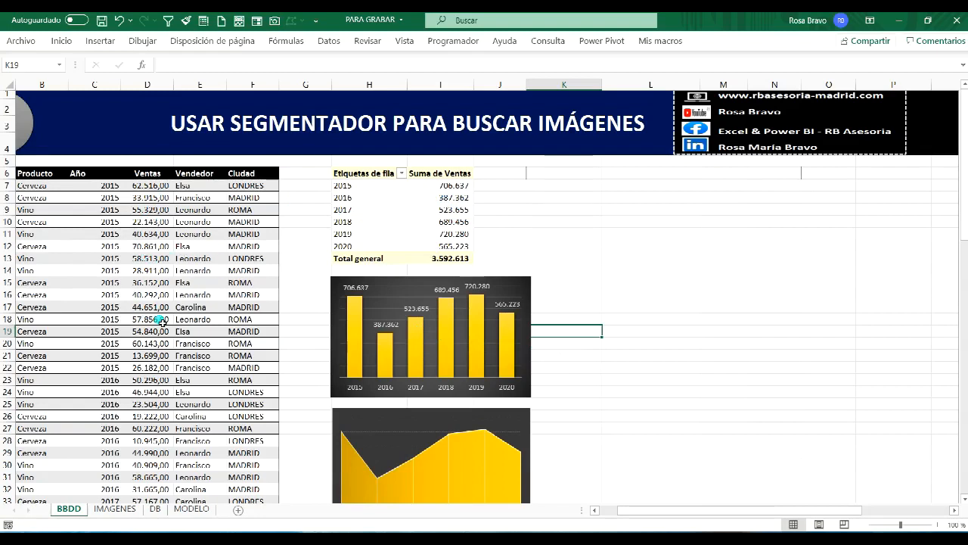
{"action": "left_click", "coordinate": [446, 210]}
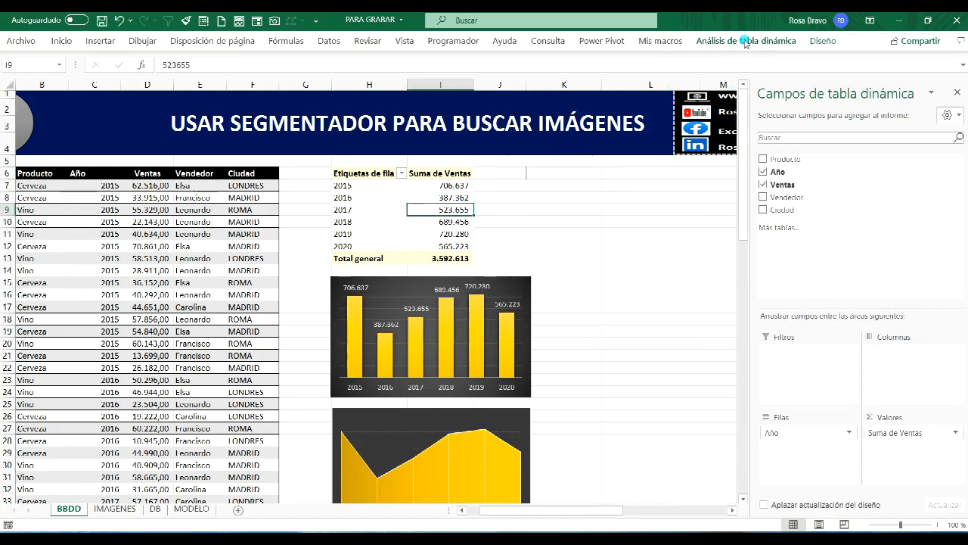
{"action": "left_click", "coordinate": [744, 43]}
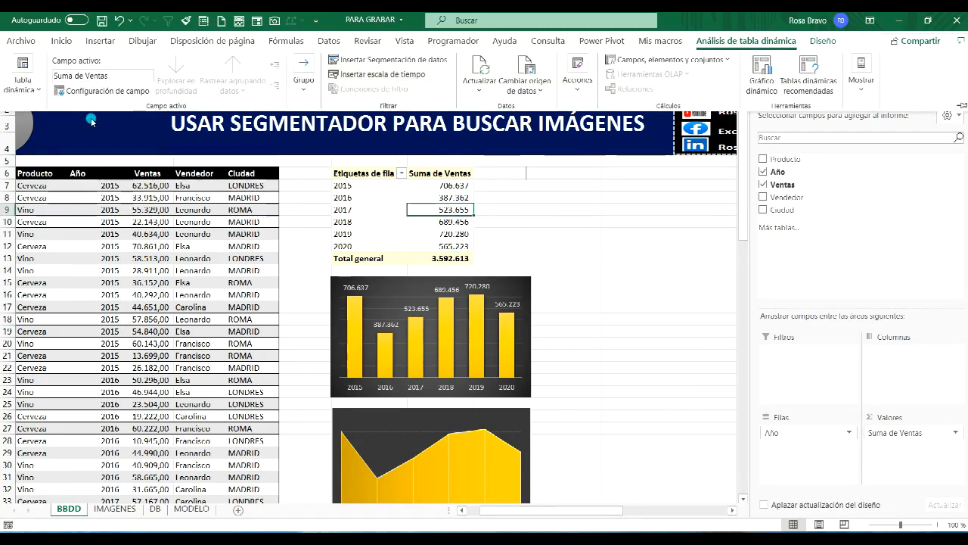
{"action": "left_click", "coordinate": [38, 94]}
{"action": "double_click", "coordinate": [76, 136]}
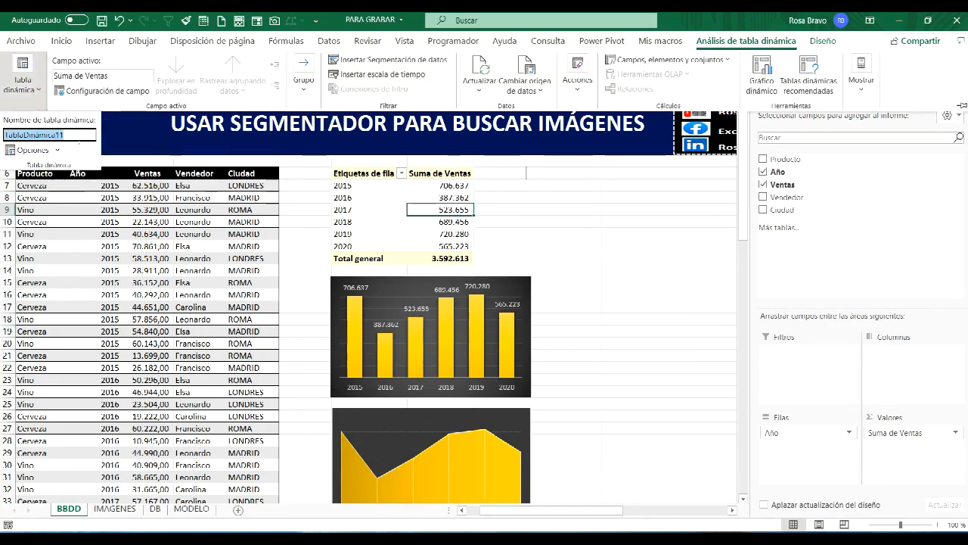
{"action": "key", "text": "BackSpace"}
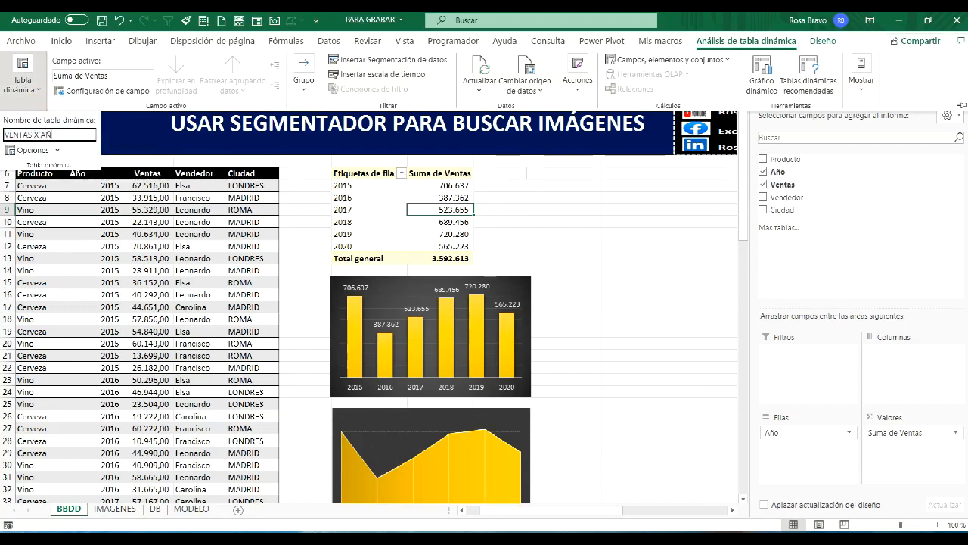
{"action": "key", "text": "Return"}
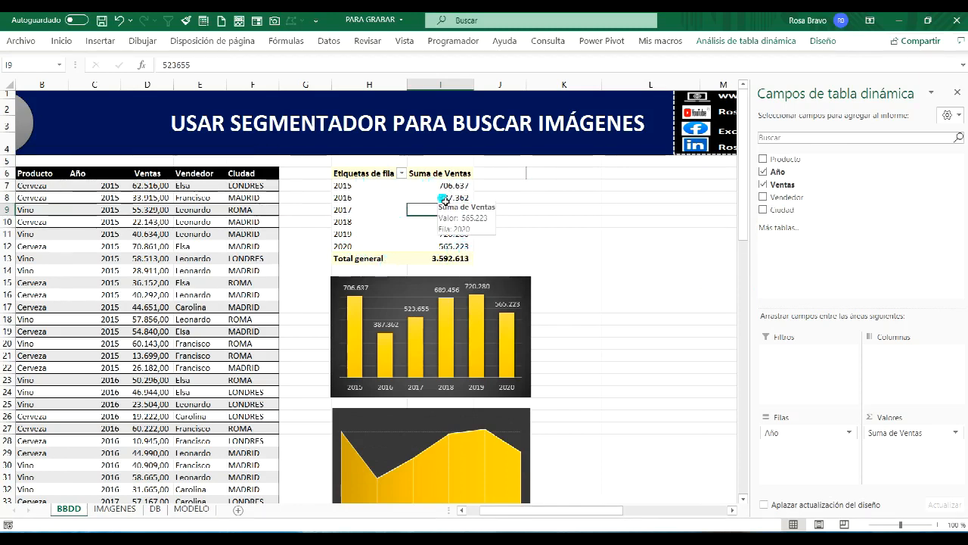
Copy the sales by year pivot table to K6 and add Producto as the copy's column field
{"action": "left_click", "coordinate": [355, 174]}
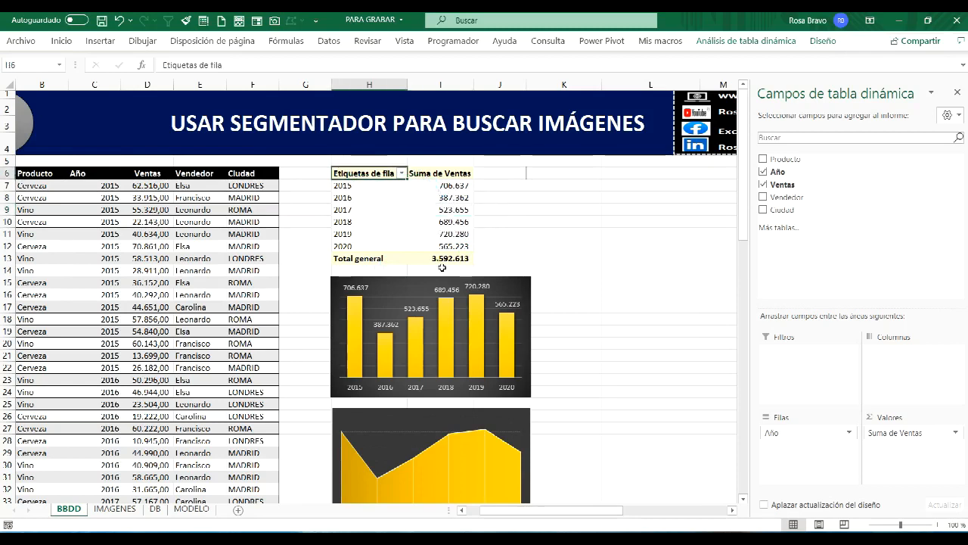
{"action": "left_click", "coordinate": [444, 258], "text": "shift"}
{"action": "key", "text": "ctrl+c"}
{"action": "left_click", "coordinate": [568, 175]}
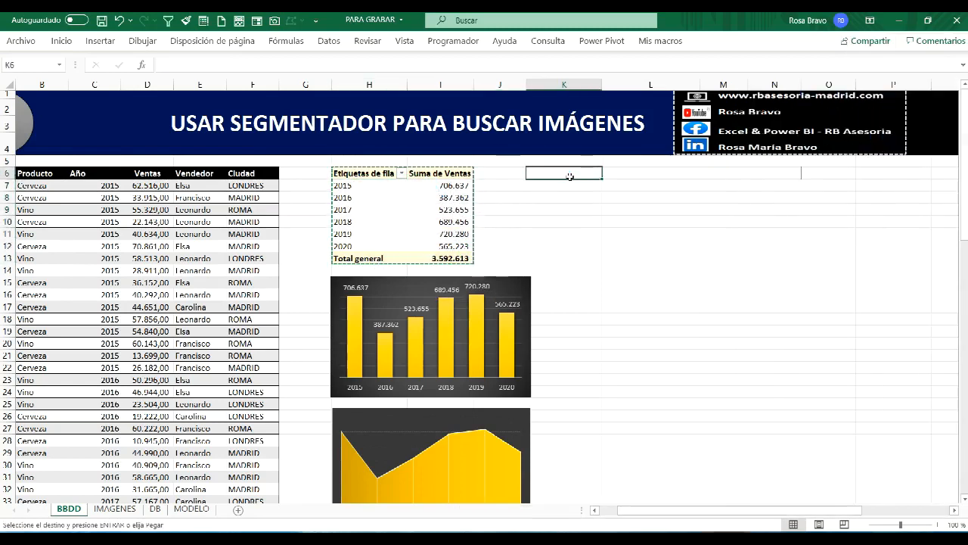
{"action": "key", "text": "ctrl+v"}
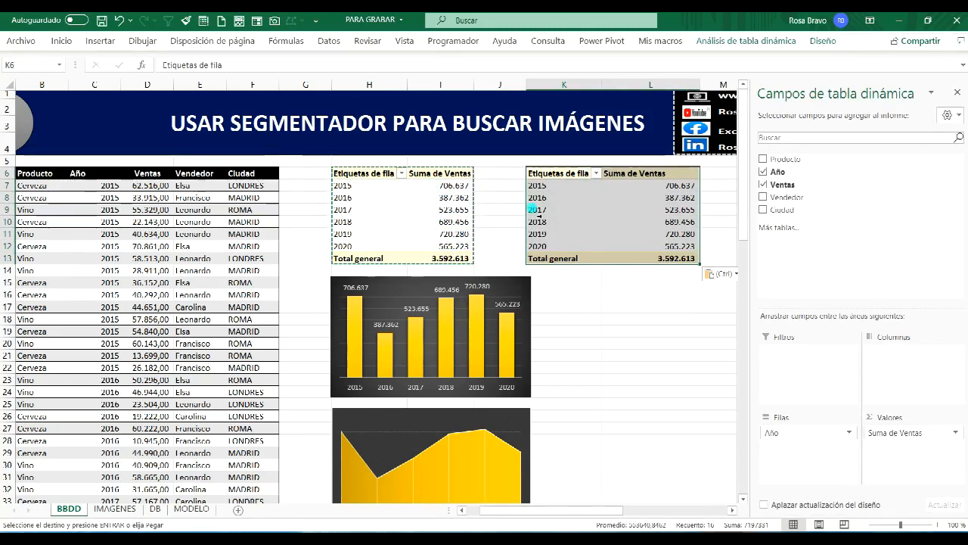
{"action": "key", "text": "Escape"}
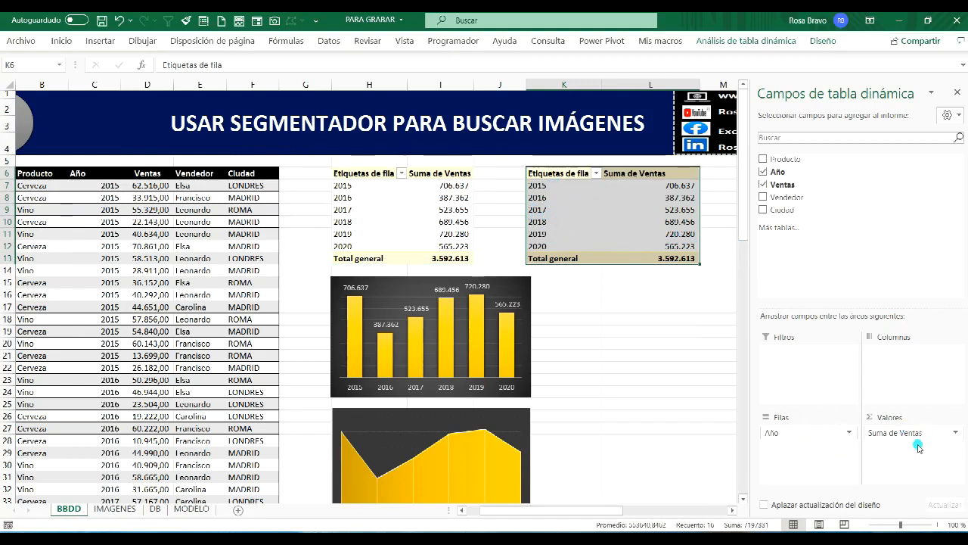
{"action": "left_click_drag", "start_coordinate": [777, 159], "coordinate": [893, 362]}
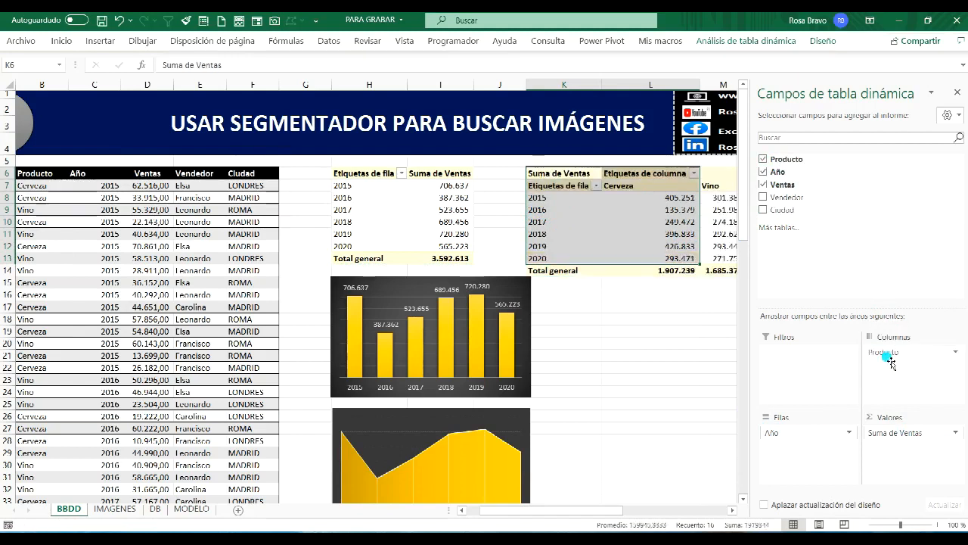
Rename the pivot table of sales by product and year as VENTAS X PDTO Y AÑO
{"action": "left_click", "coordinate": [733, 511]}
{"action": "left_click", "coordinate": [733, 511]}
{"action": "left_click", "coordinate": [733, 510]}
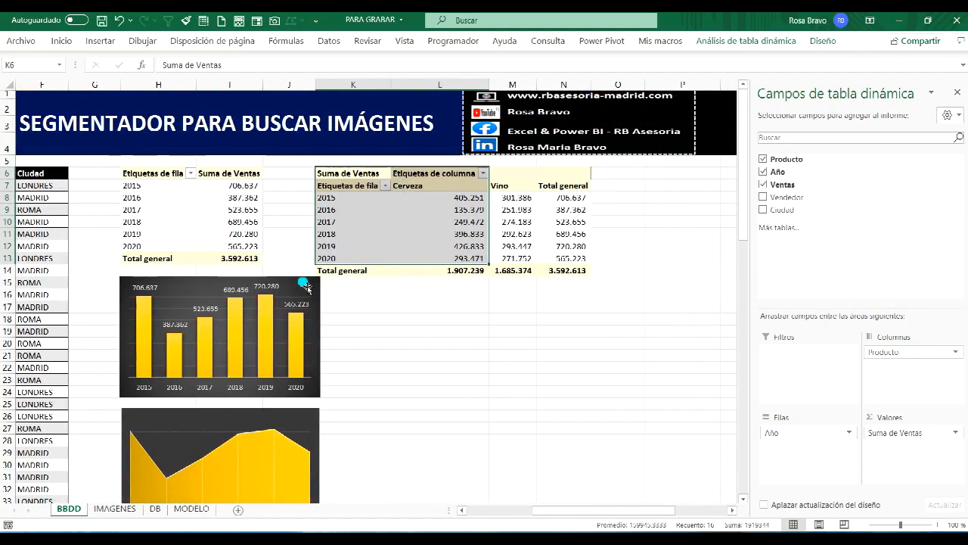
{"action": "left_click", "coordinate": [454, 221]}
{"action": "left_click", "coordinate": [755, 41]}
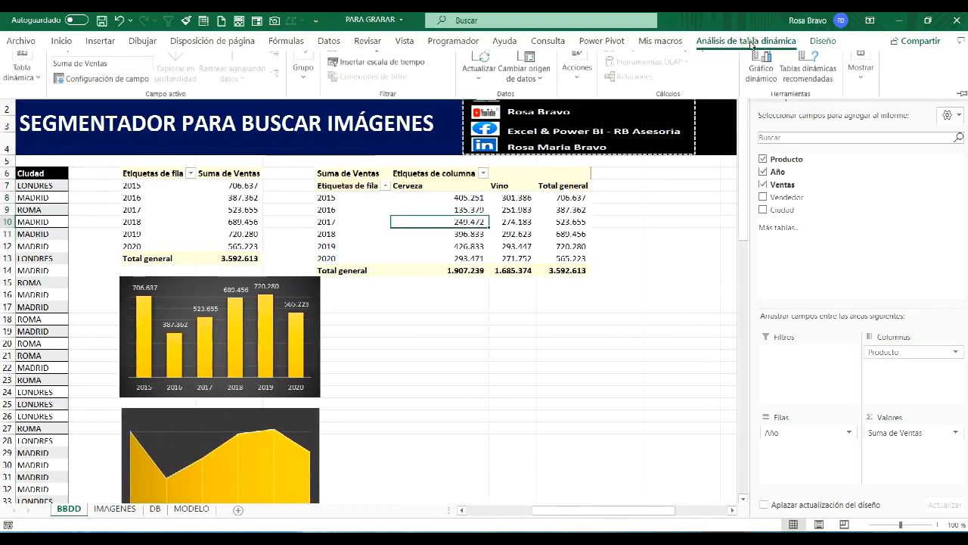
{"action": "left_click", "coordinate": [22, 75]}
{"action": "left_click", "coordinate": [70, 136]}
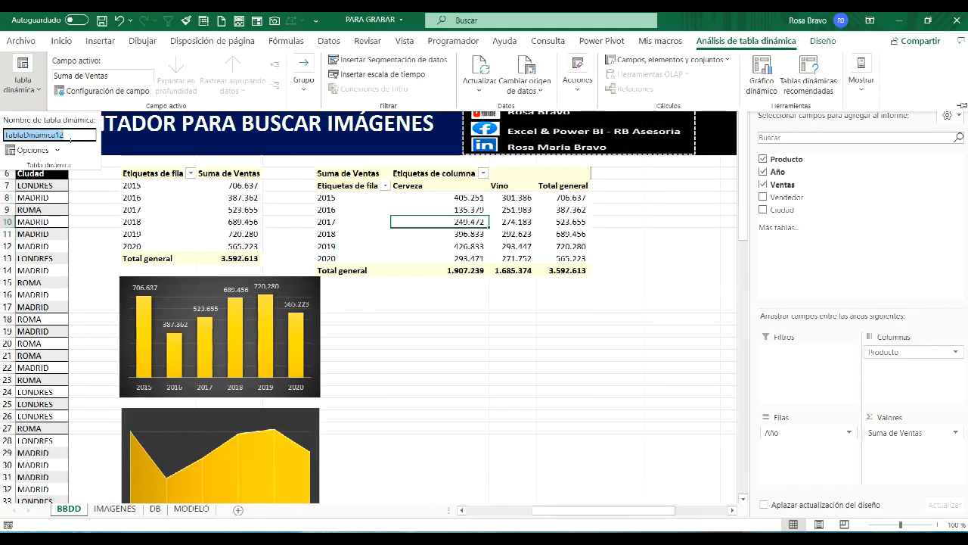
{"action": "type", "text": "VENTAS X PDTO Y AÑO"}
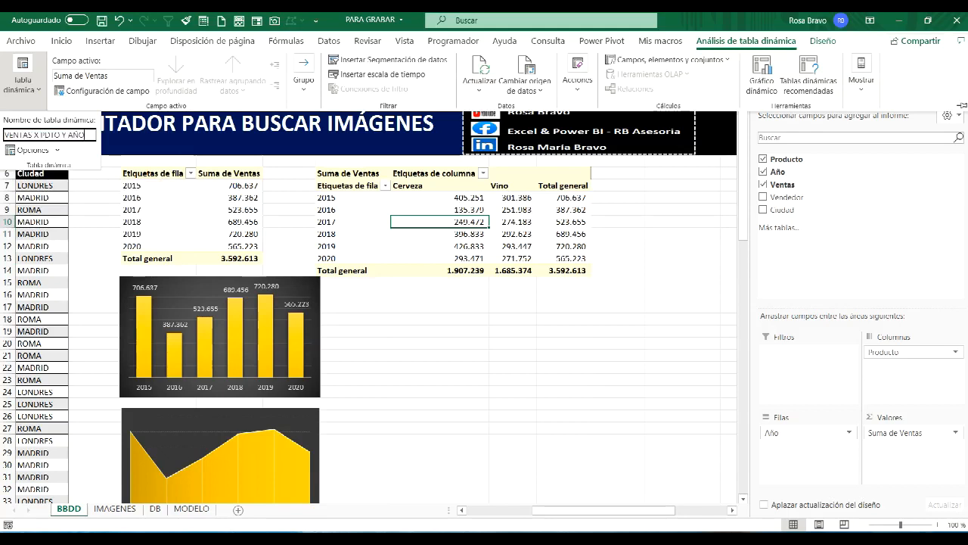
{"action": "key", "text": "Return"}
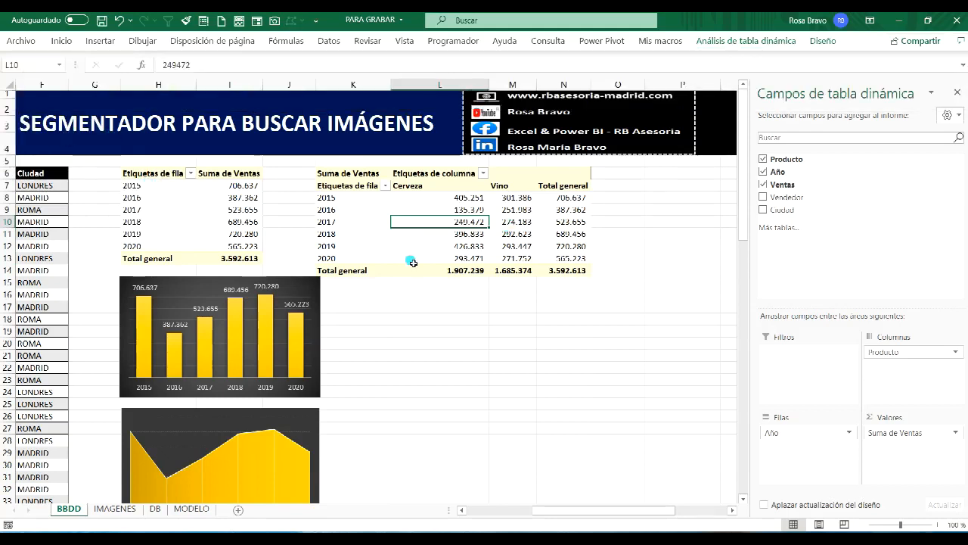
Insert a 3D area chart (Área 3D) based on the pivot table of sales by product and year
{"action": "left_click", "coordinate": [101, 40]}
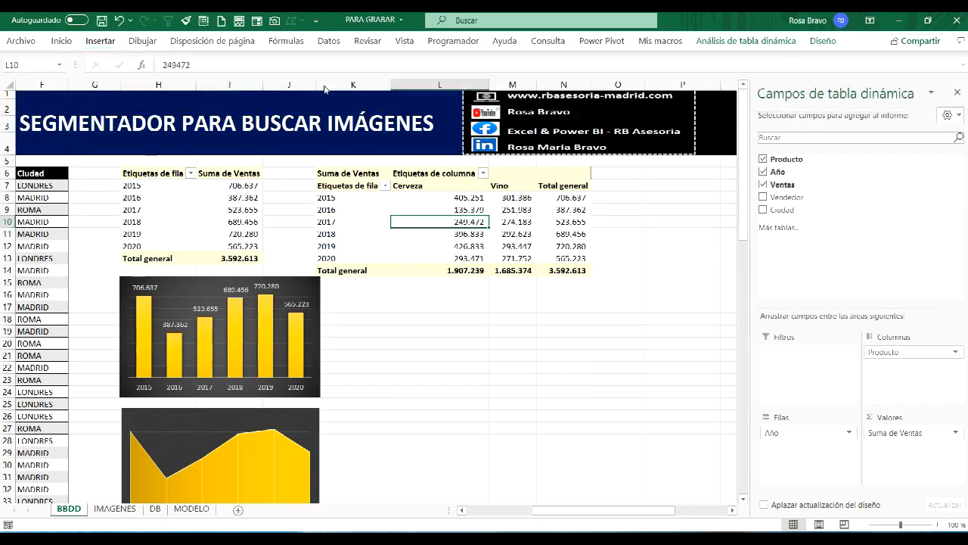
{"action": "left_click", "coordinate": [321, 214]}
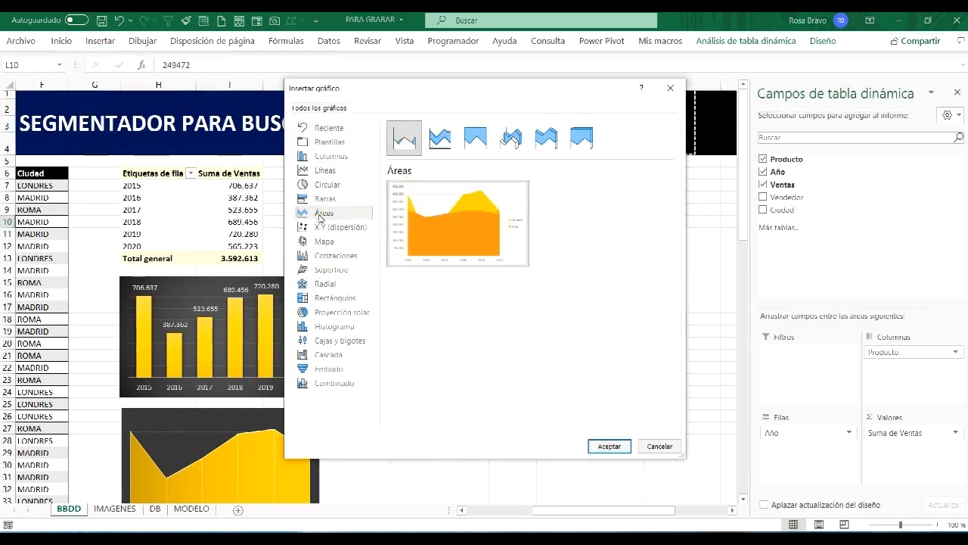
{"action": "left_click", "coordinate": [512, 138]}
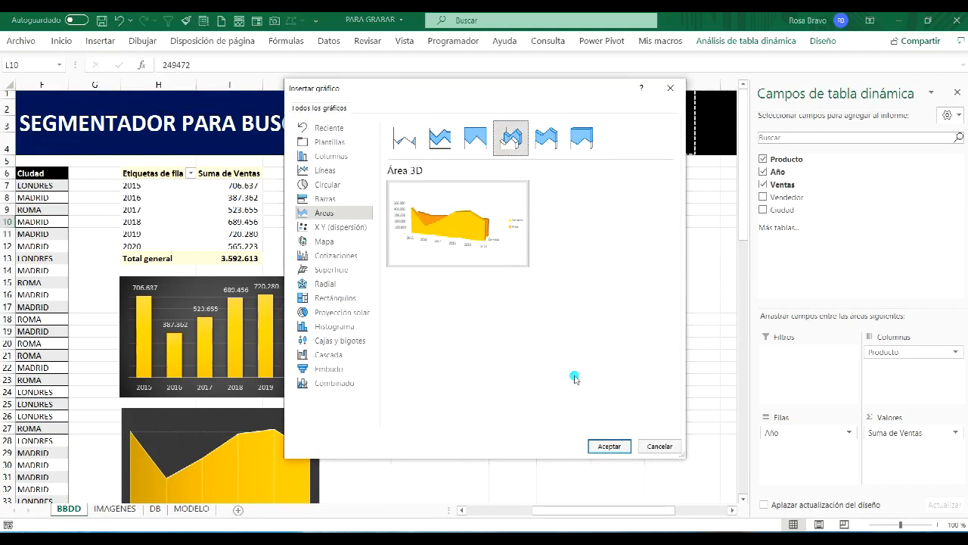
{"action": "left_click", "coordinate": [606, 440]}
Move the 3D area chart below its pivot table and shrink it to cover about K16:N27
{"action": "left_click_drag", "start_coordinate": [378, 234], "coordinate": [493, 314]}
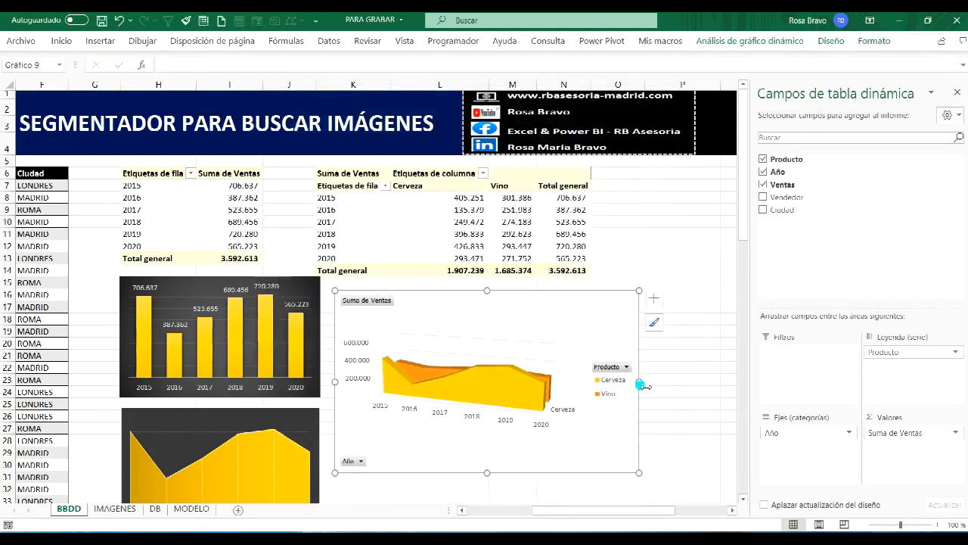
{"action": "left_click_drag", "start_coordinate": [599, 385], "coordinate": [590, 384]}
{"action": "left_click_drag", "start_coordinate": [462, 474], "coordinate": [462, 428]}
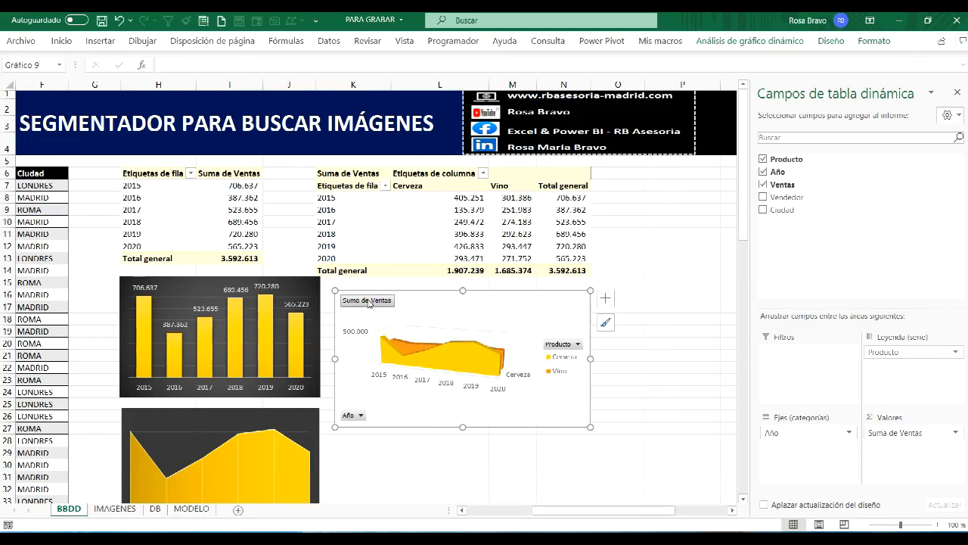
Hide all field buttons on the 3D area chart and apply the dark gradient chart style
{"action": "right_click", "coordinate": [368, 301]}
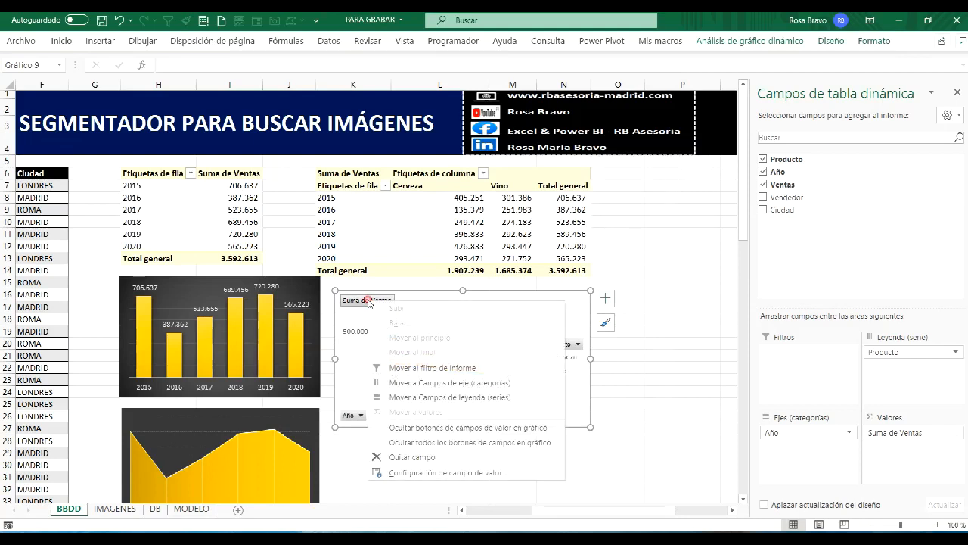
{"action": "left_click", "coordinate": [441, 442]}
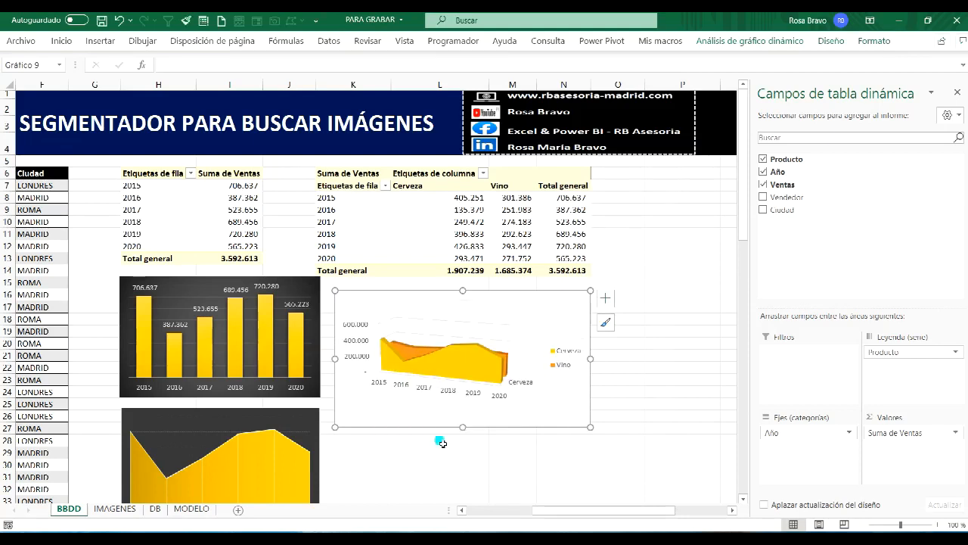
{"action": "left_click", "coordinate": [605, 323]}
{"action": "left_click", "coordinate": [662, 389]}
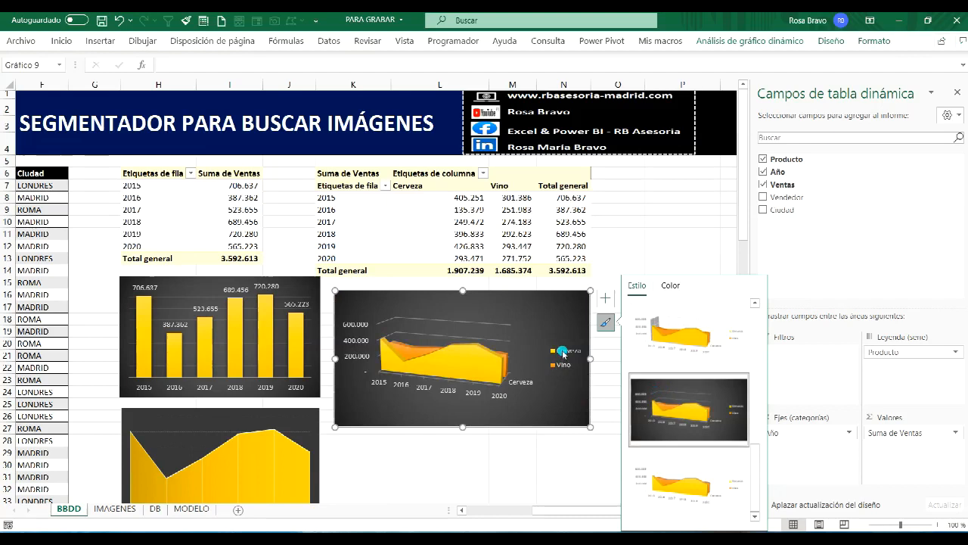
{"action": "left_click", "coordinate": [605, 323]}
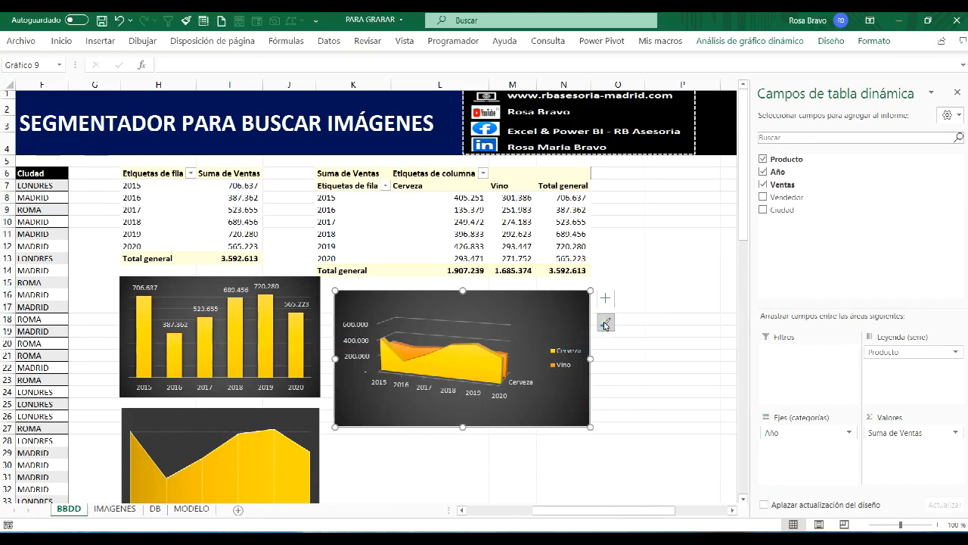
Place the 3D area chart's legend at the bottom (Inferior) and extend the chart's lower edge to about row 29
{"action": "left_click", "coordinate": [605, 298]}
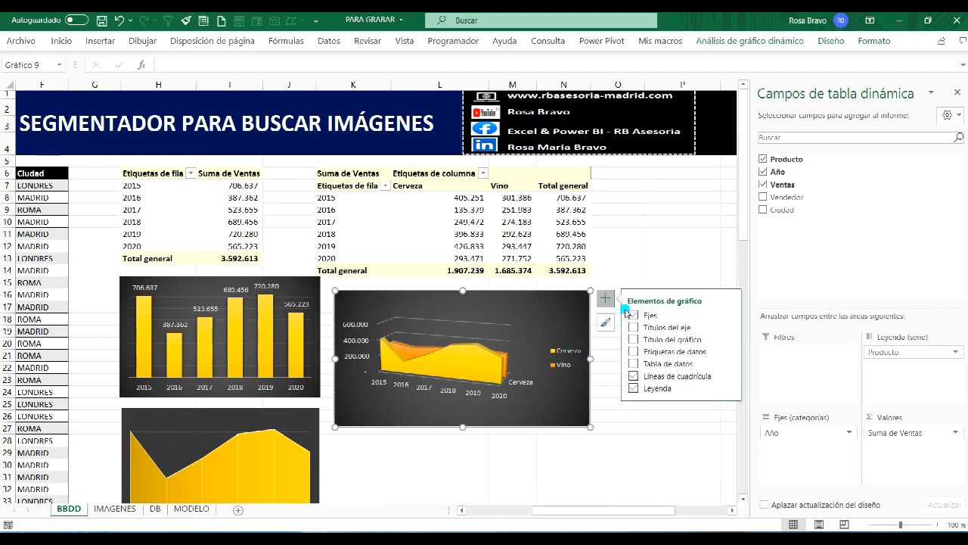
{"action": "left_click", "coordinate": [729, 388]}
{"action": "left_click", "coordinate": [772, 439]}
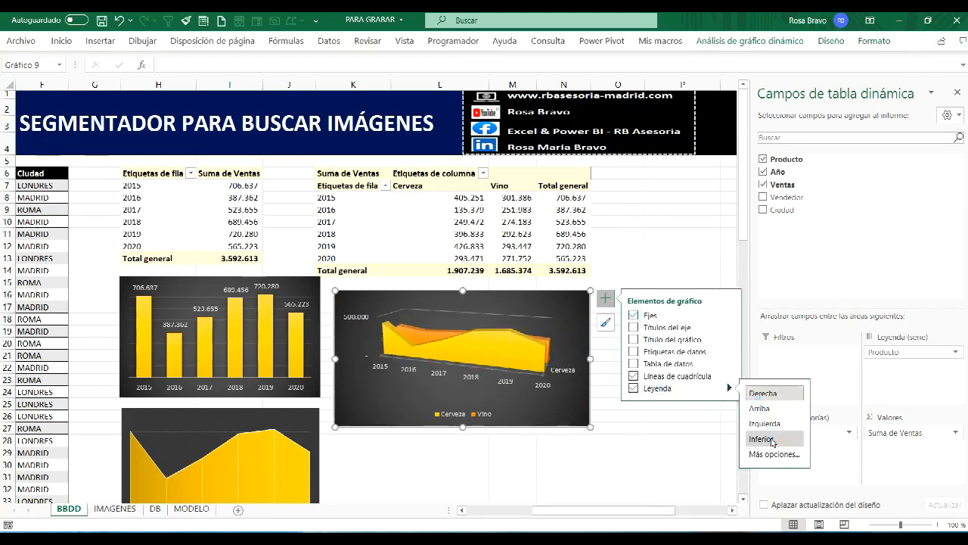
{"action": "left_click", "coordinate": [496, 462]}
{"action": "left_click", "coordinate": [458, 426]}
{"action": "left_click_drag", "start_coordinate": [462, 426], "coordinate": [465, 451]}
Copy the pivot table of sales by product and year and paste the copy at cell P6
{"action": "left_click", "coordinate": [620, 513]}
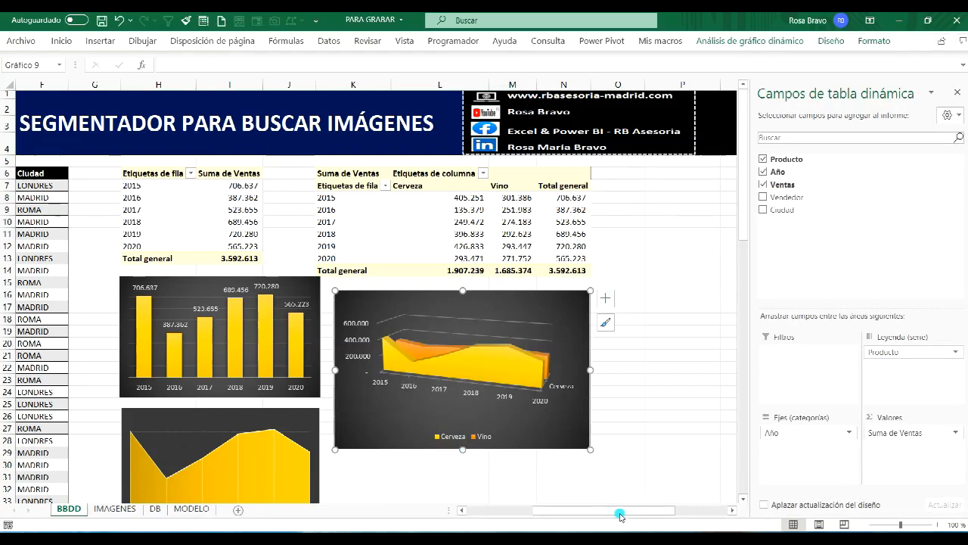
{"action": "scroll", "coordinate": [552, 320], "scroll_direction": "right", "scroll_amount": 3}
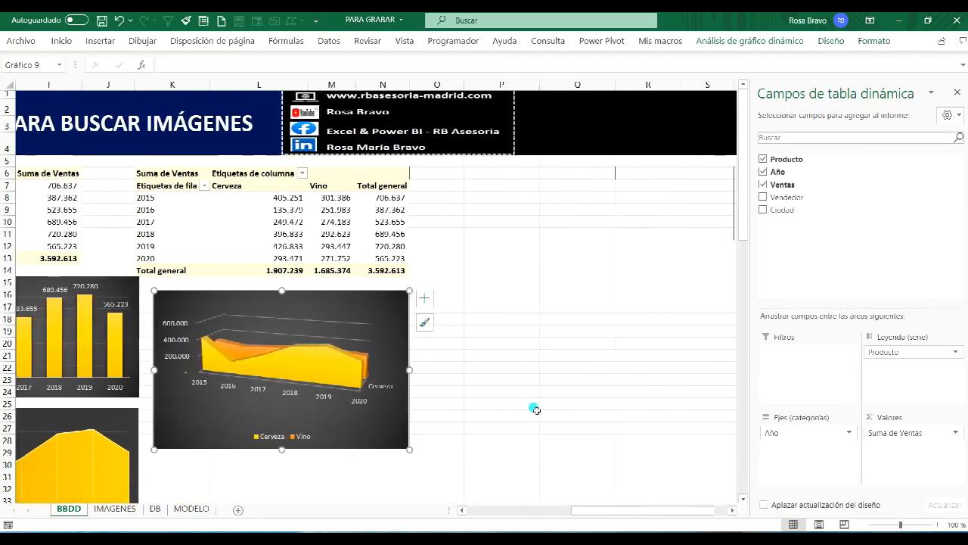
{"action": "left_click", "coordinate": [190, 173]}
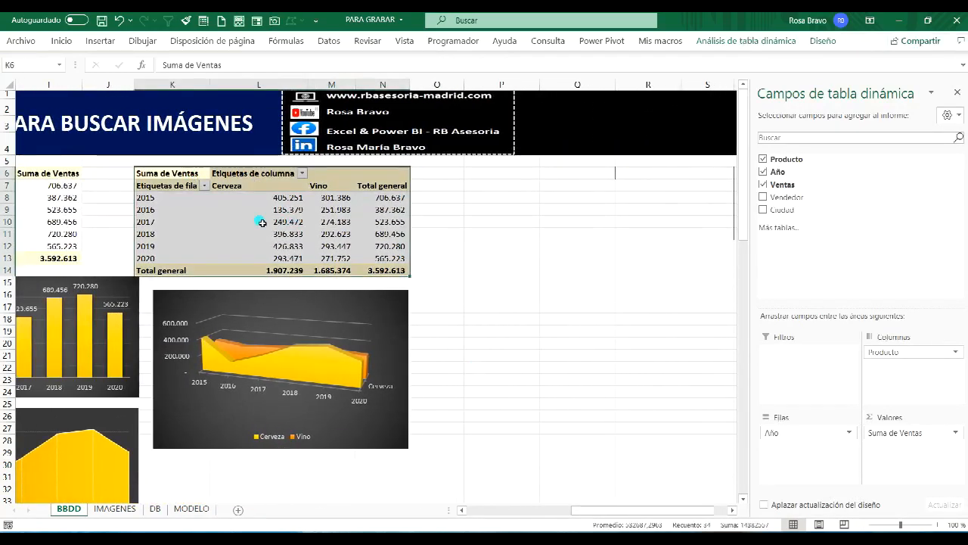
{"action": "key", "text": "ctrl+c"}
{"action": "left_click", "coordinate": [494, 174]}
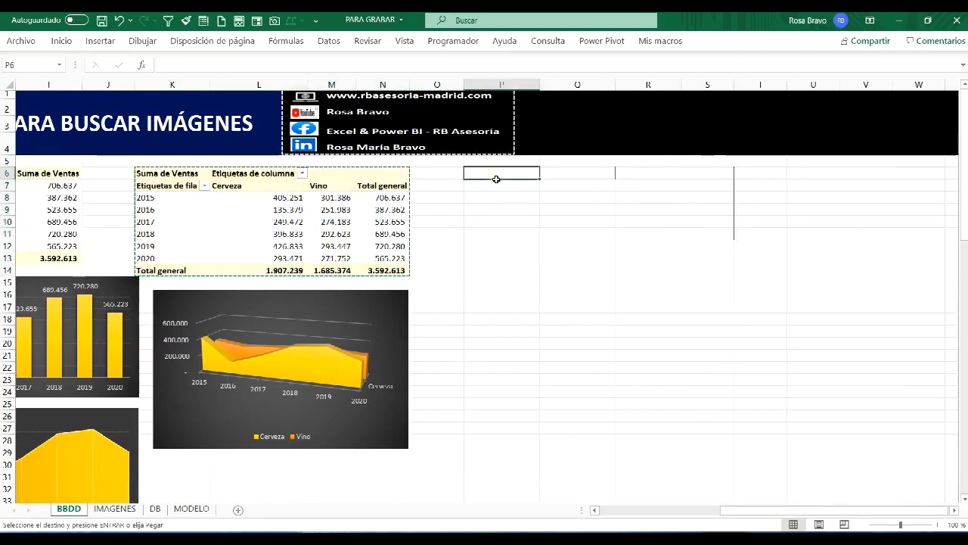
{"action": "key", "text": "ctrl+v"}
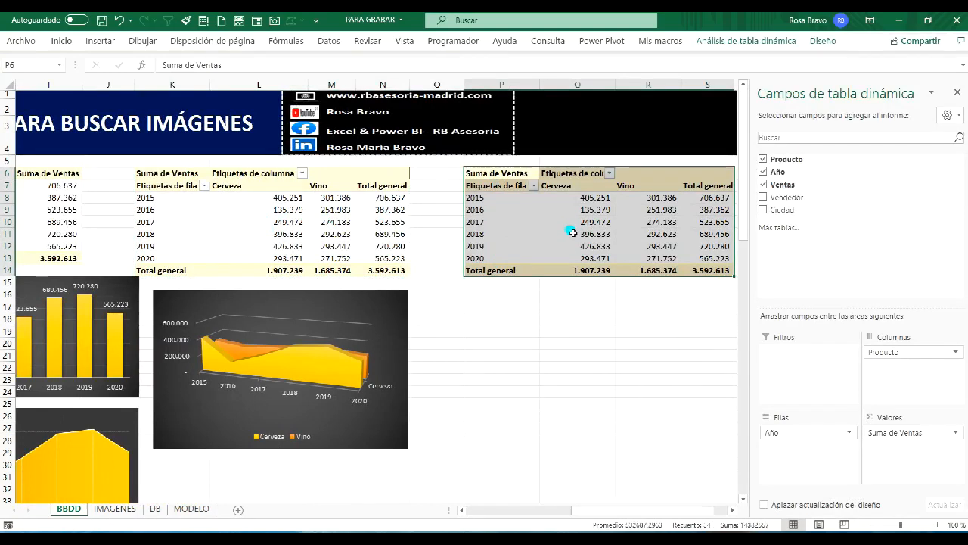
Remove Año and Producto from the copied pivot table and place Vendedor in its rows
{"action": "mouse_move", "coordinate": [578, 225]}
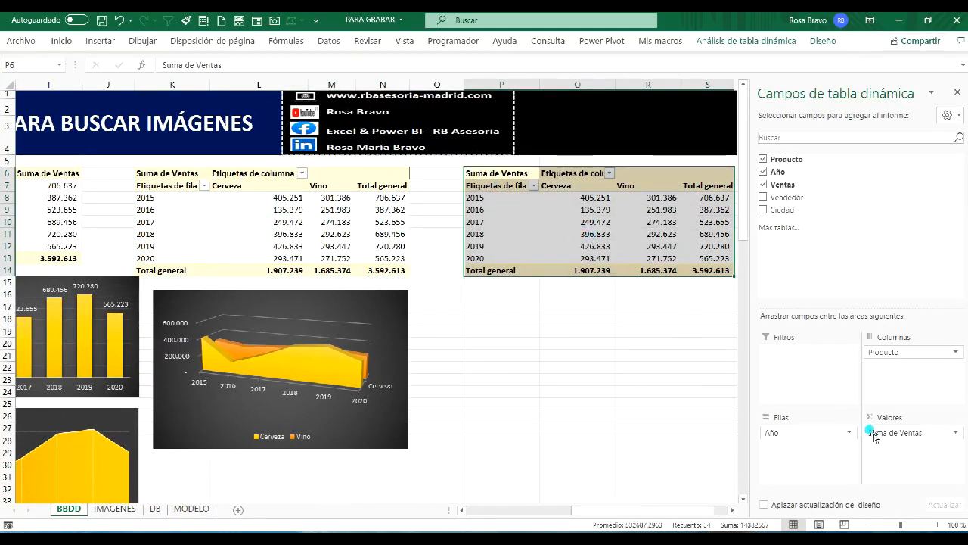
{"action": "left_click", "coordinate": [768, 174]}
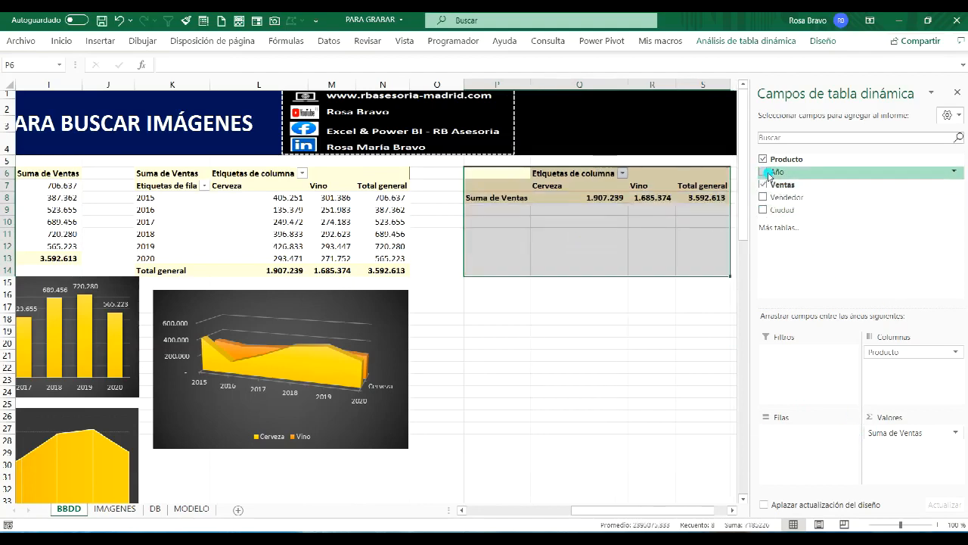
{"action": "left_click", "coordinate": [762, 160]}
{"action": "left_click_drag", "start_coordinate": [787, 197], "coordinate": [797, 442]}
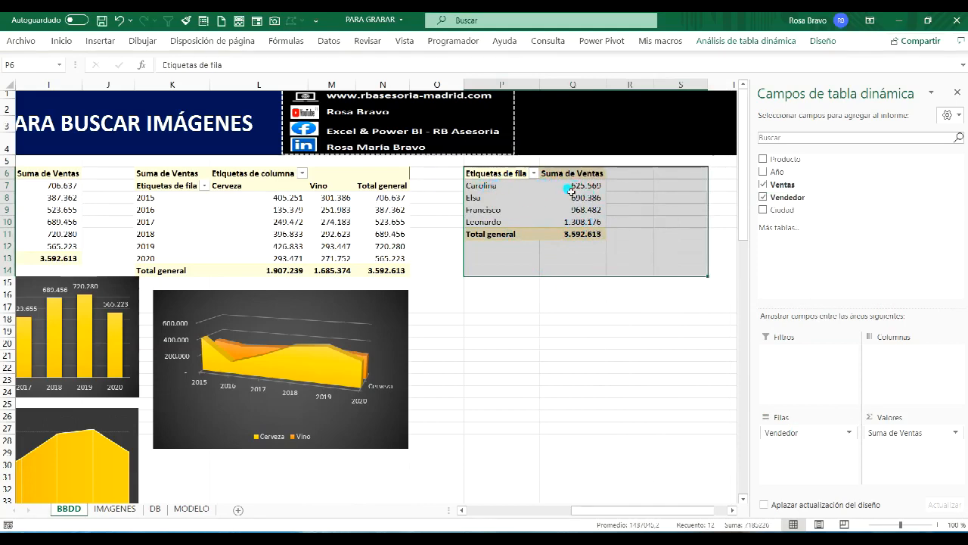
{"action": "left_click", "coordinate": [647, 504]}
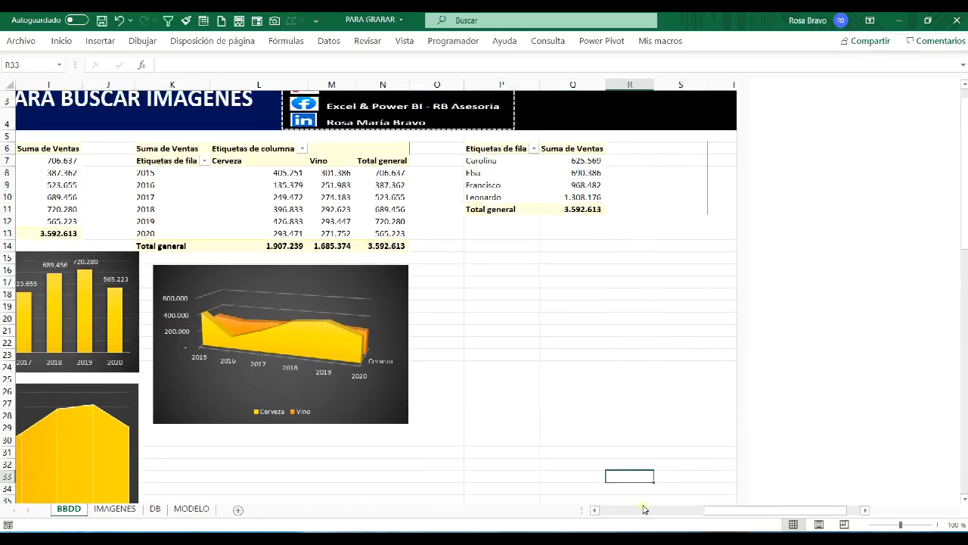
Show the Suma de Ventas values of the seller pivot table as % del total general
{"action": "left_click", "coordinate": [567, 173]}
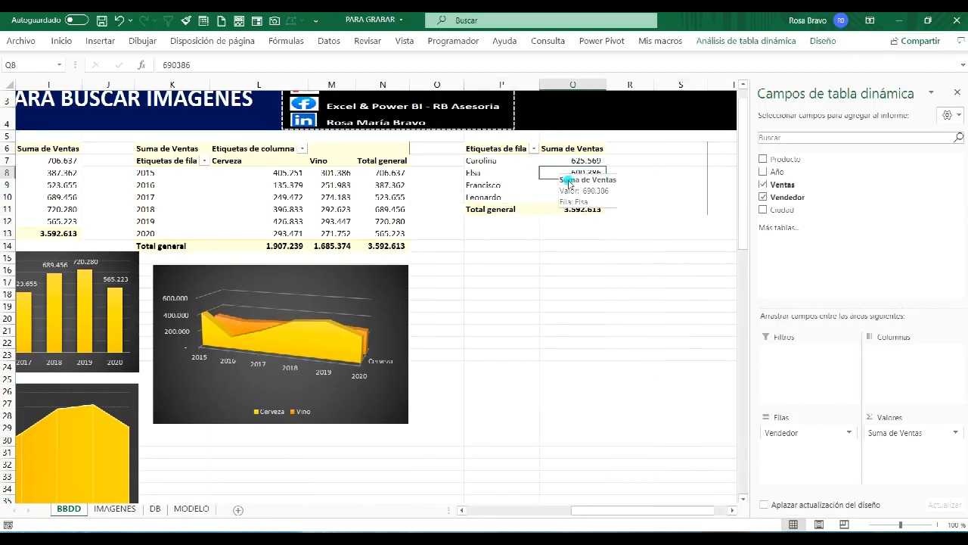
{"action": "left_click", "coordinate": [957, 435]}
{"action": "left_click", "coordinate": [917, 421]}
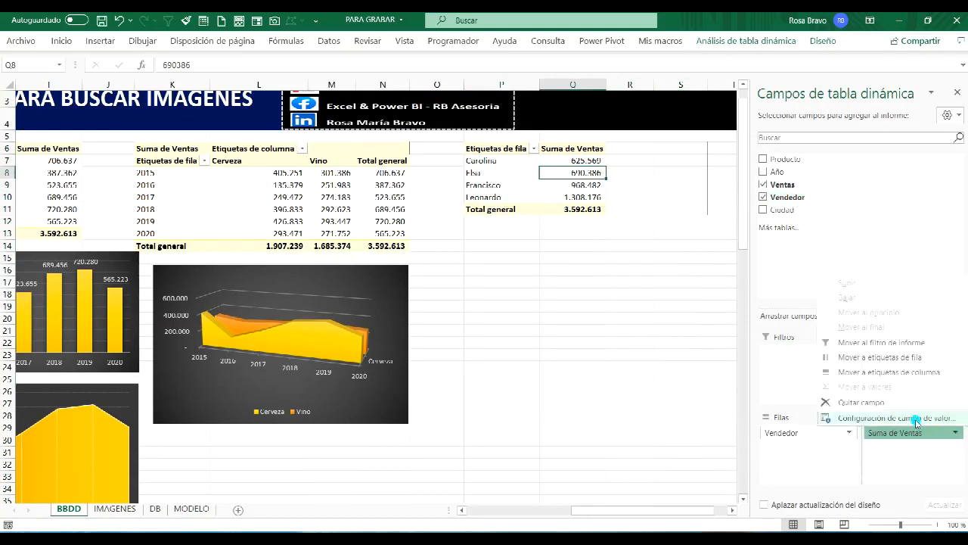
{"action": "left_click", "coordinate": [723, 235]}
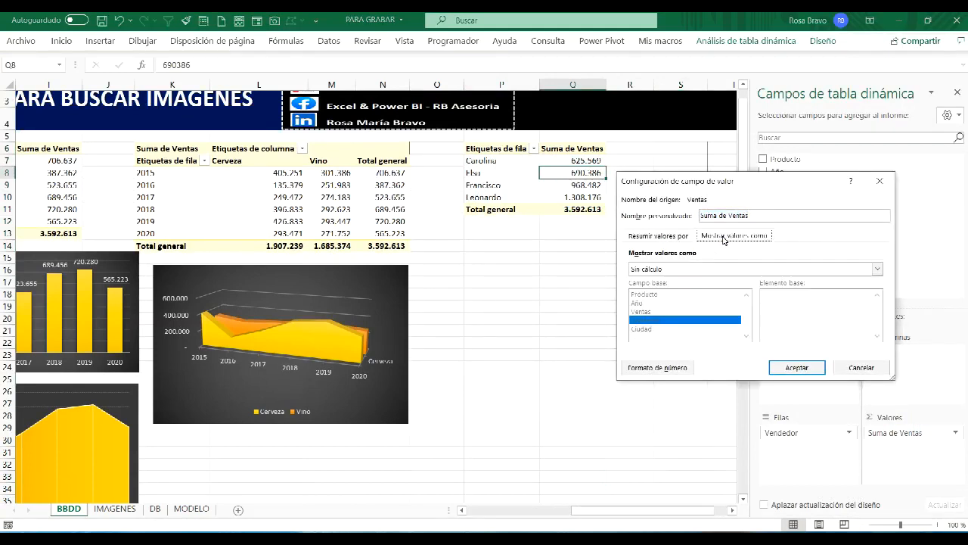
{"action": "left_click", "coordinate": [699, 269]}
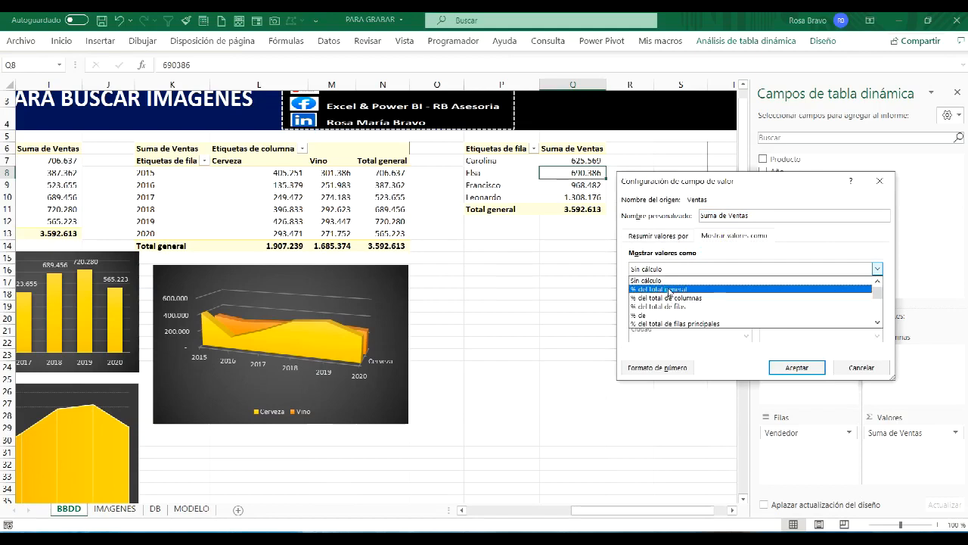
{"action": "left_click", "coordinate": [671, 297]}
{"action": "left_click", "coordinate": [795, 368]}
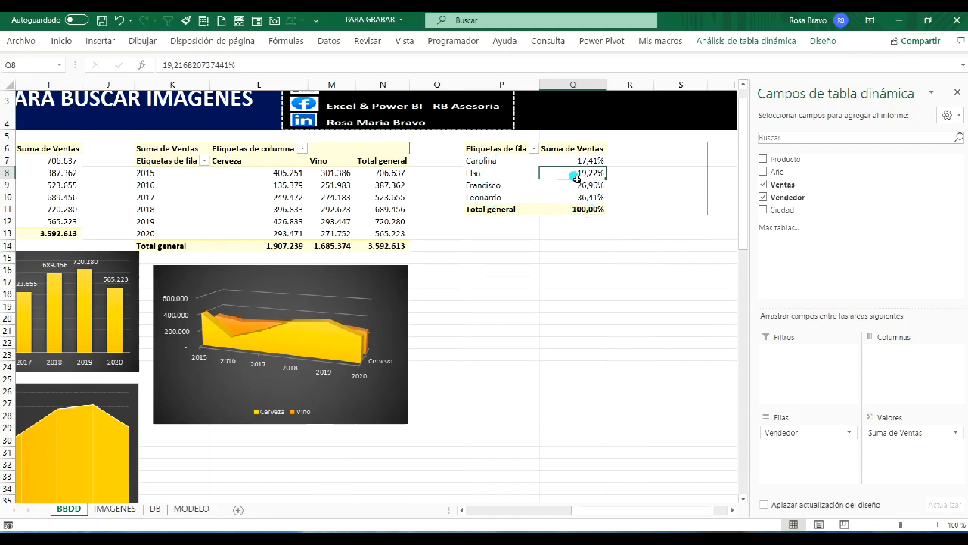
Name the pivot table of sales by seller VENTAS X VENDEDOR
{"action": "left_click", "coordinate": [498, 187]}
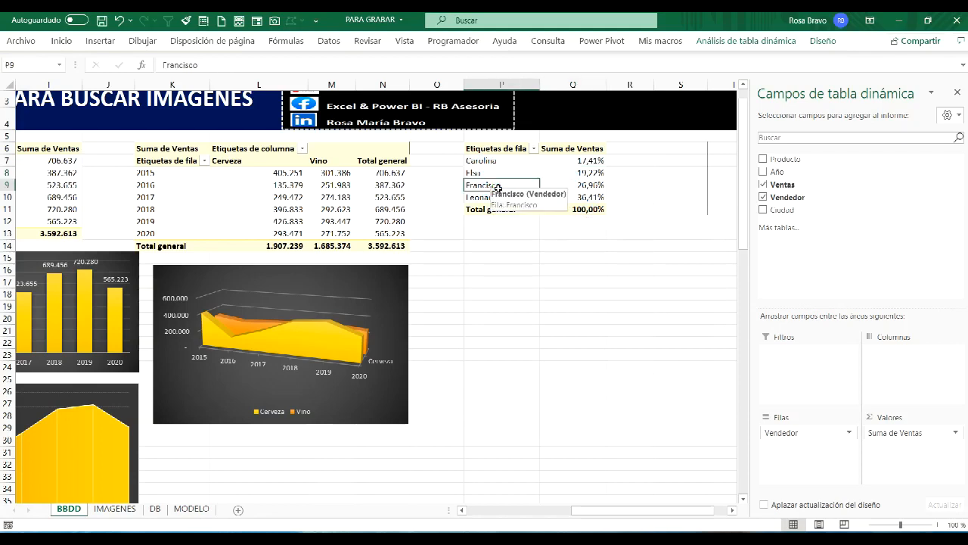
{"action": "left_click", "coordinate": [746, 41]}
{"action": "left_click", "coordinate": [44, 89]}
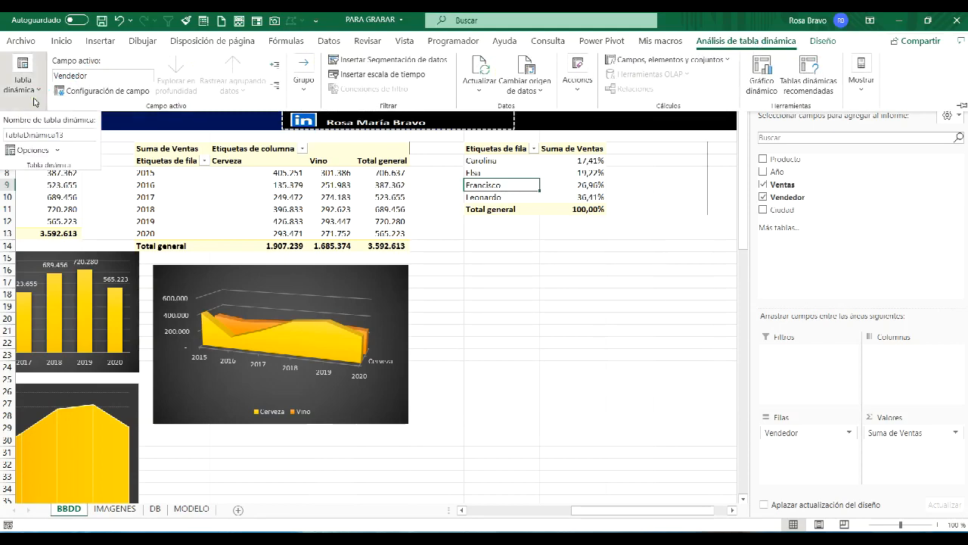
{"action": "left_click", "coordinate": [39, 137]}
{"action": "type", "text": "VEN"}
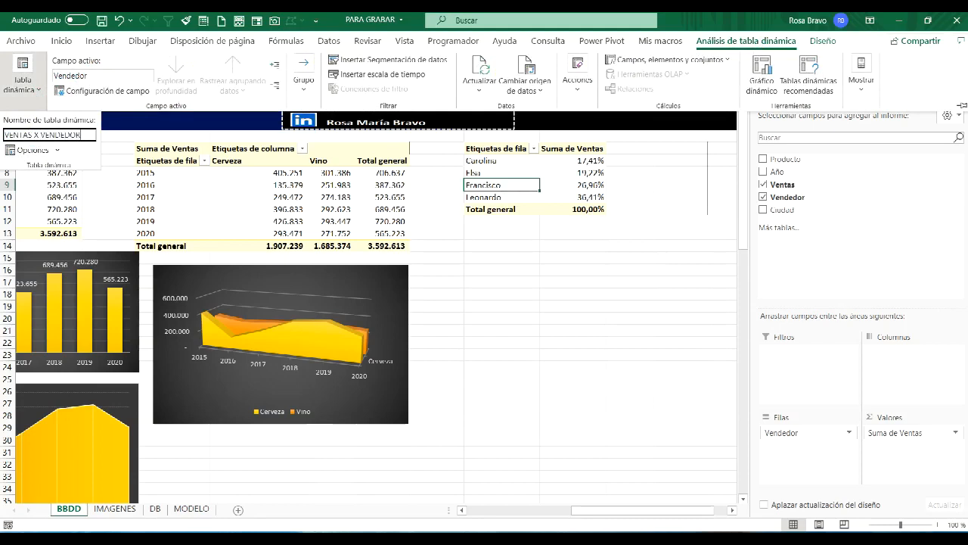
{"action": "type", "text": "TAS X VENDEDOR"}
{"action": "key", "text": "Return"}
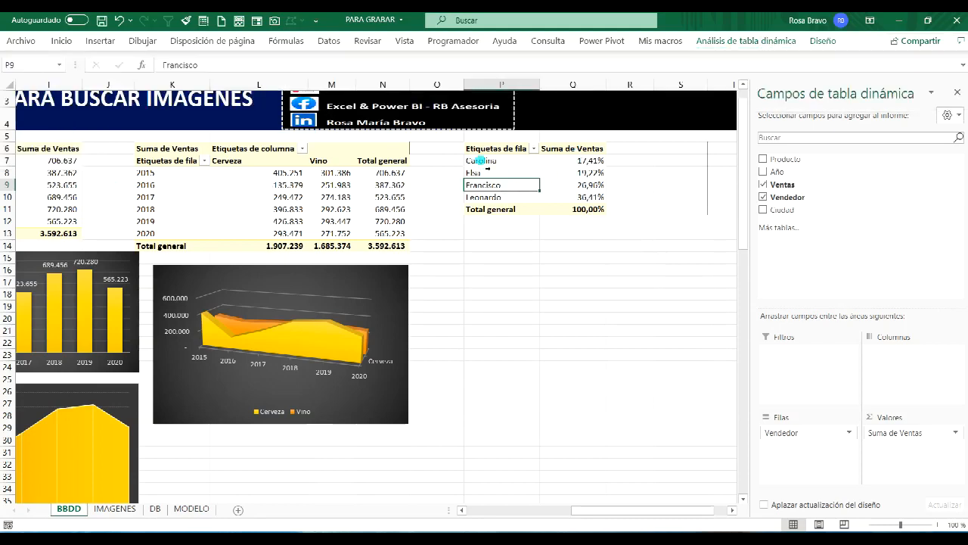
Insert a clustered bar chart (Barras agrupadas) based on the pivot table of sales by seller
{"action": "left_click", "coordinate": [100, 41]}
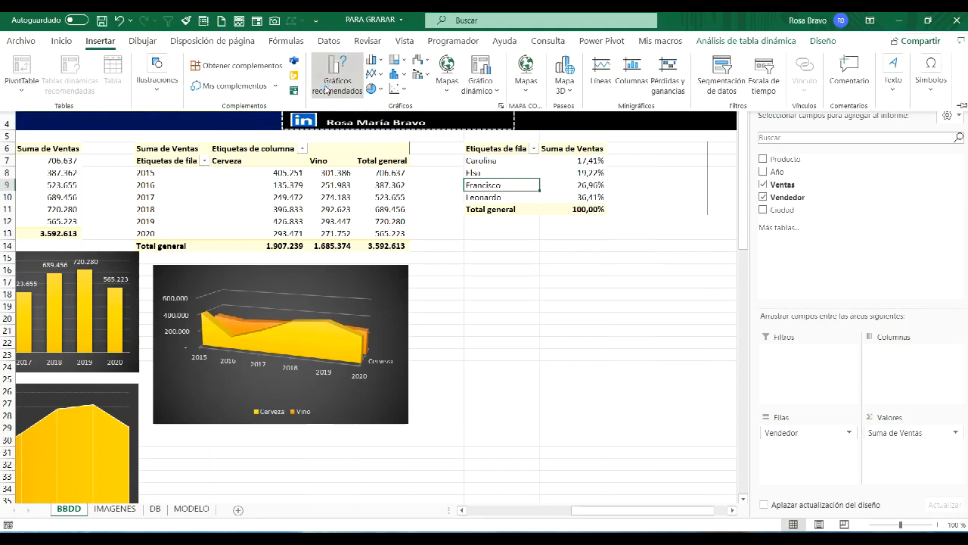
{"action": "left_click", "coordinate": [326, 90]}
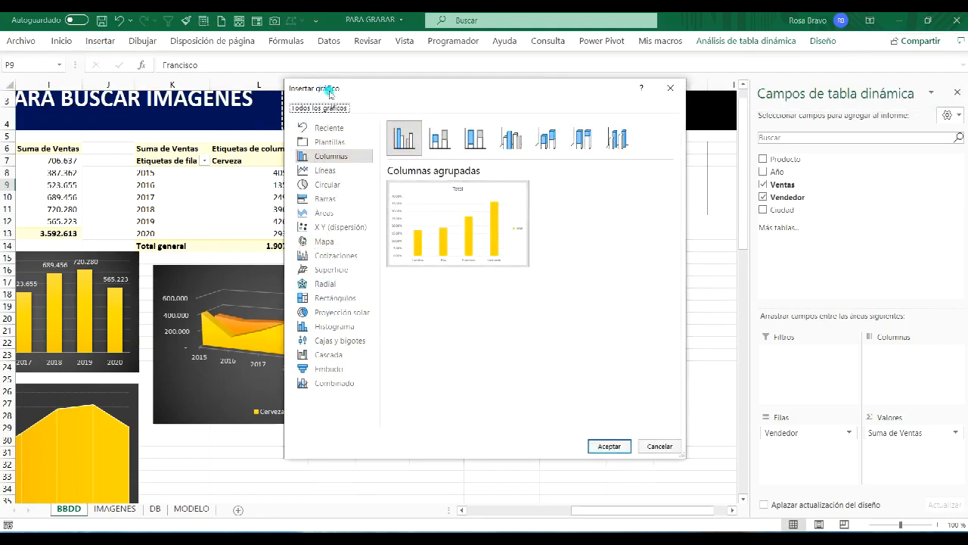
{"action": "left_click", "coordinate": [324, 199]}
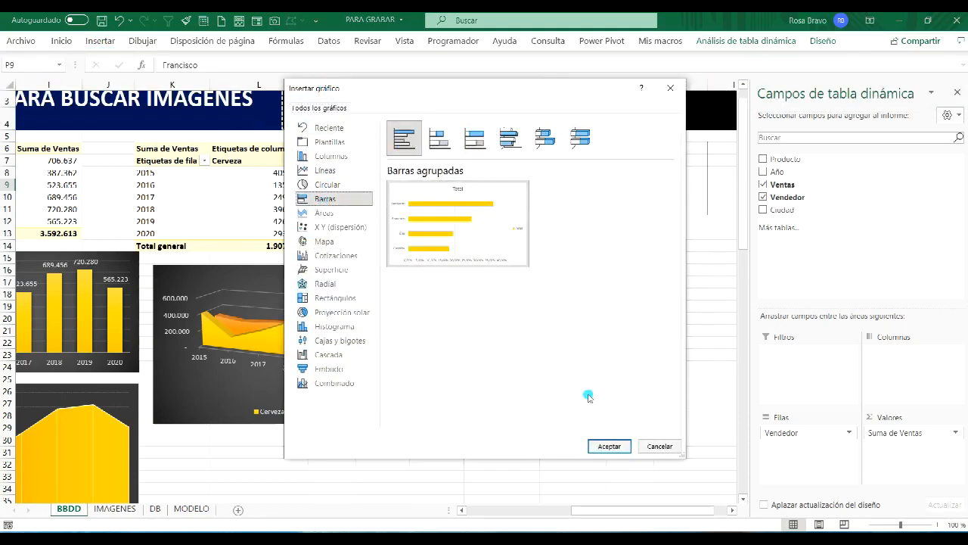
{"action": "left_click", "coordinate": [609, 446]}
Move the bar chart below the seller pivot table and shrink it to cover about O15:S25
{"action": "left_click_drag", "start_coordinate": [479, 249], "coordinate": [644, 281]}
{"action": "left_click_drag", "start_coordinate": [659, 510], "coordinate": [669, 510]}
{"action": "left_click_drag", "start_coordinate": [678, 351], "coordinate": [597, 351]}
{"action": "left_click_drag", "start_coordinate": [486, 443], "coordinate": [486, 389]}
Hide all field buttons on the bar chart and extend its lower edge to about row 28
{"action": "right_click", "coordinate": [402, 272]}
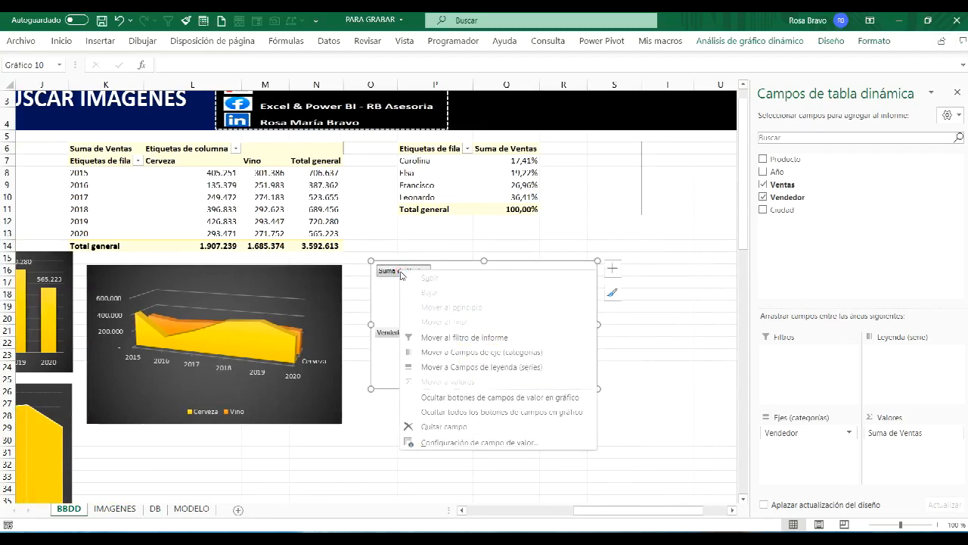
{"action": "left_click", "coordinate": [465, 412]}
{"action": "left_click_drag", "start_coordinate": [485, 390], "coordinate": [486, 428]}
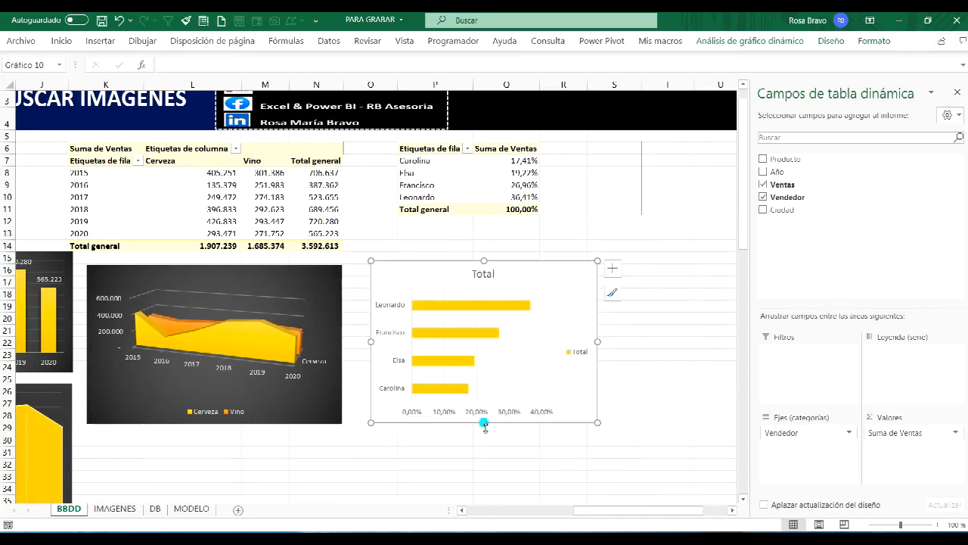
Apply the dark gradient chart style to the bar chart and delete its title and legend
{"action": "left_click", "coordinate": [613, 293]}
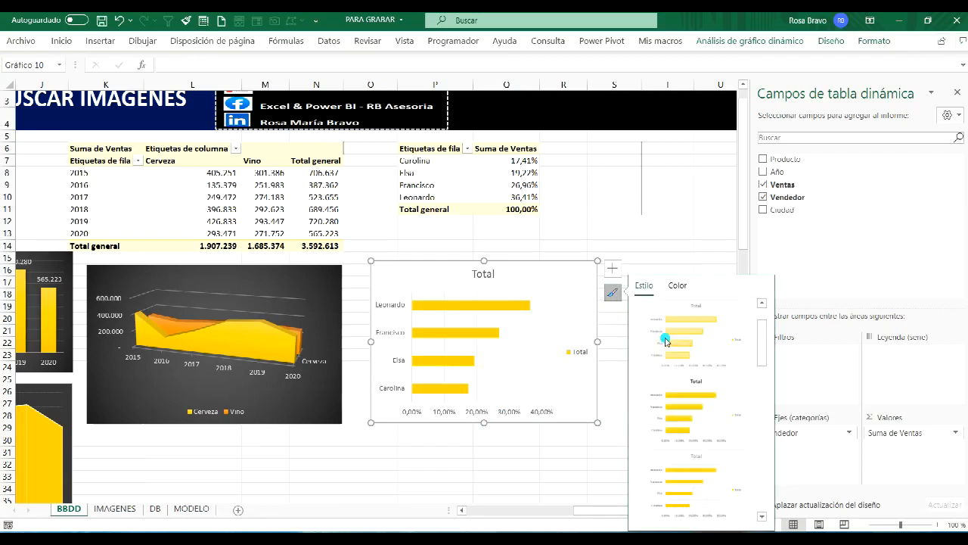
{"action": "left_click", "coordinate": [697, 346]}
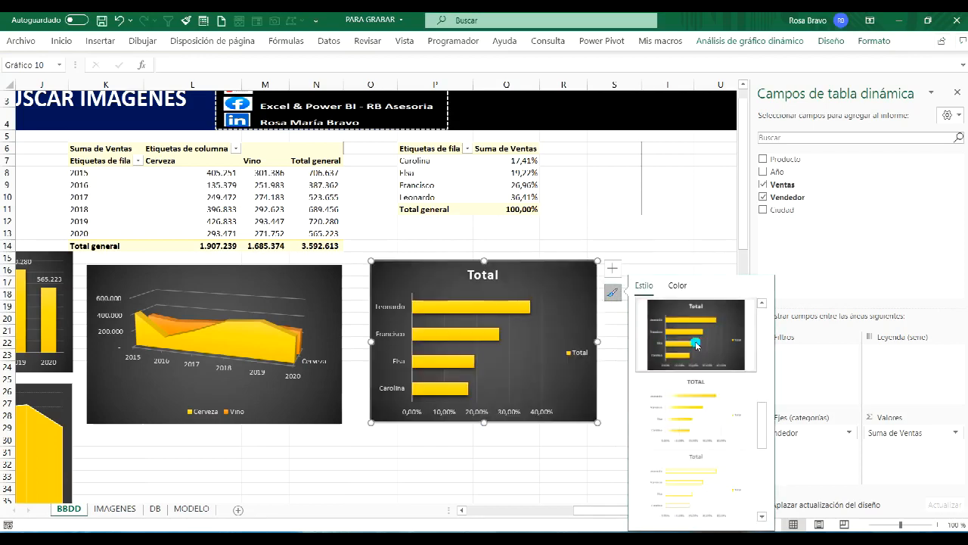
{"action": "left_click", "coordinate": [485, 278]}
{"action": "key", "text": "Delete"}
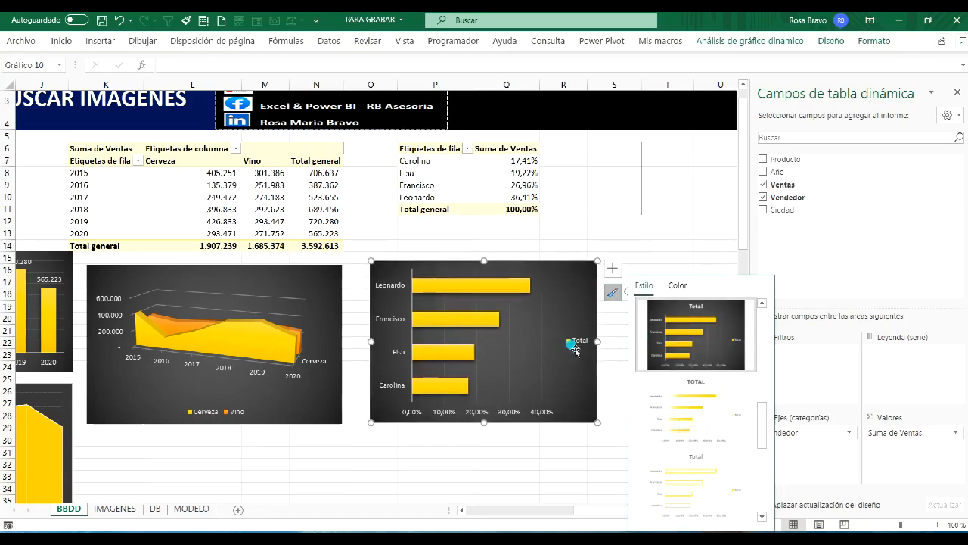
{"action": "left_click", "coordinate": [572, 345]}
{"action": "key", "text": "Delete"}
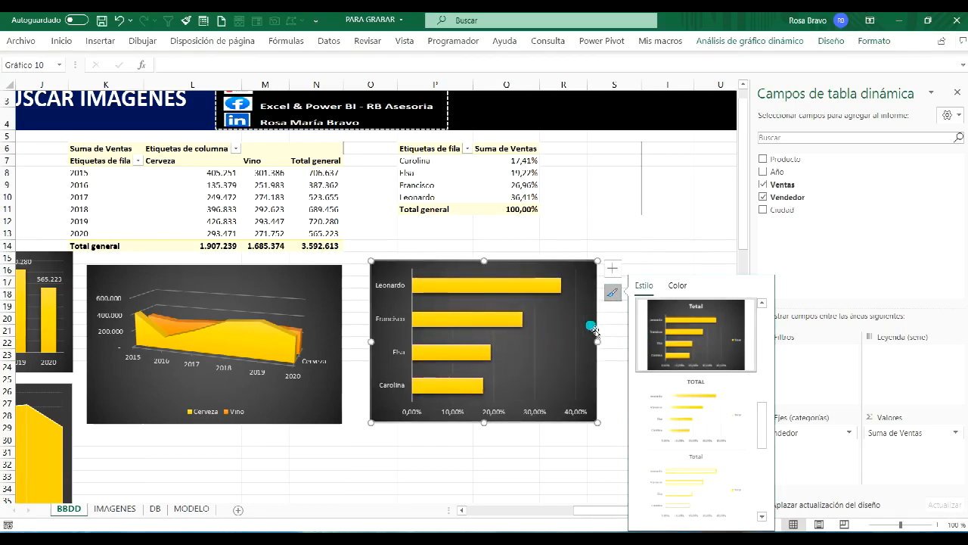
Add data labels (Etiquetas de datos) to the bar chart of sales by seller, keeping its legend off
{"action": "left_click", "coordinate": [613, 269]}
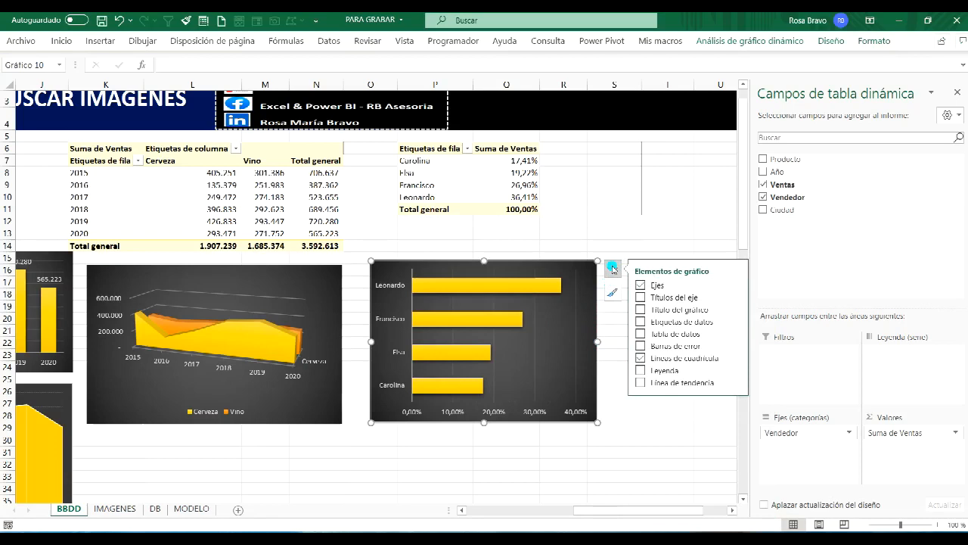
{"action": "left_click", "coordinate": [640, 370]}
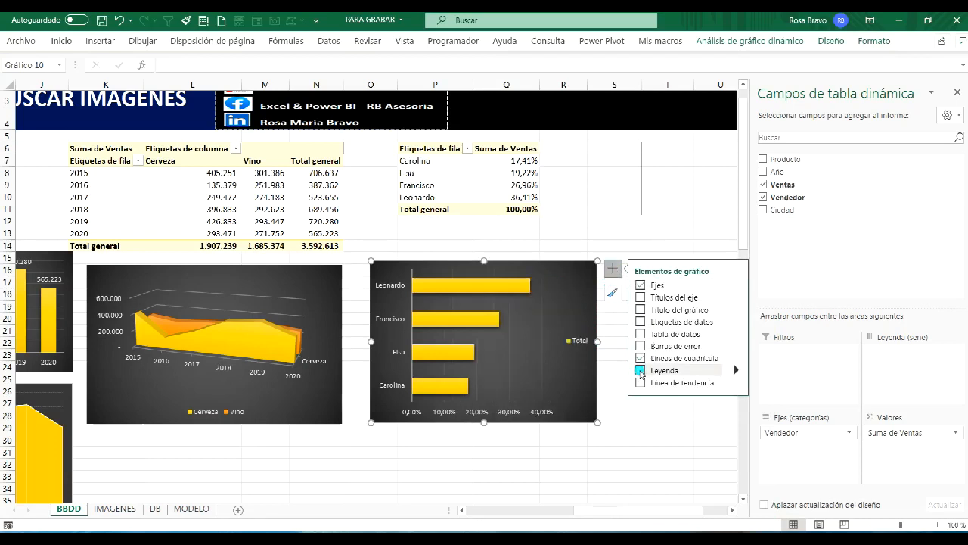
{"action": "left_click", "coordinate": [641, 370]}
{"action": "left_click", "coordinate": [640, 321]}
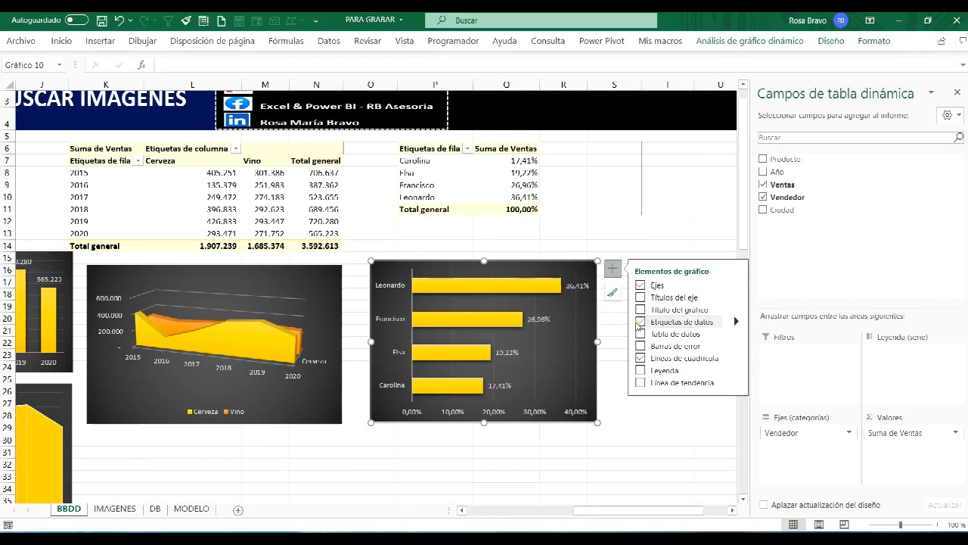
{"action": "left_click", "coordinate": [614, 331]}
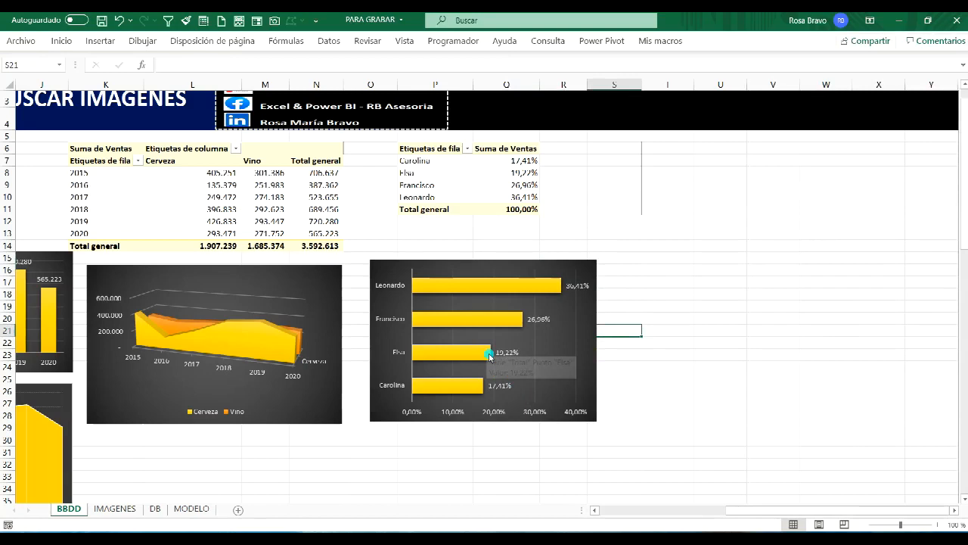
Examine the finished dashboard on the MODELO sheet and return to the pivot tables and charts on BBDD
{"action": "left_click_drag", "start_coordinate": [760, 513], "coordinate": [685, 513]}
{"action": "left_click", "coordinate": [182, 508]}
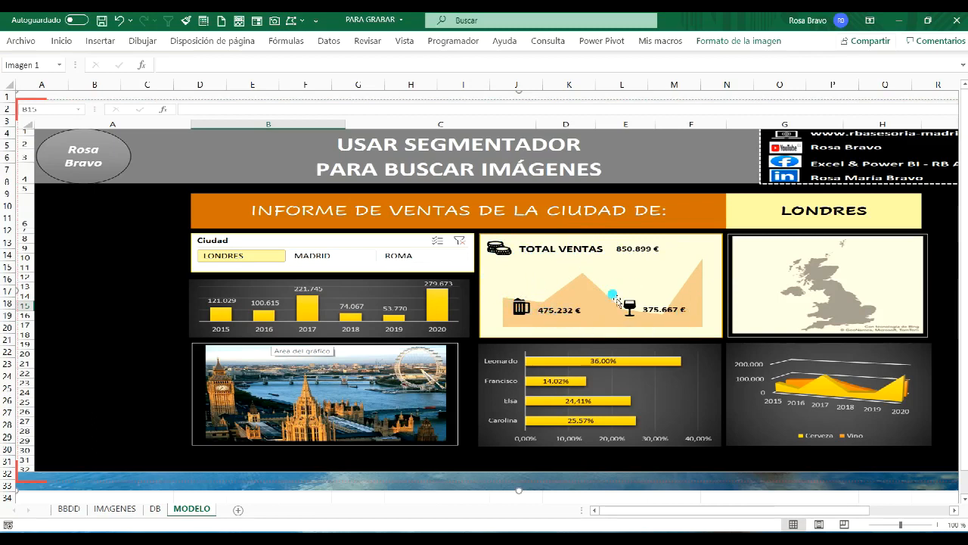
{"action": "left_click_drag", "start_coordinate": [616, 298], "coordinate": [666, 307]}
{"action": "left_click_drag", "start_coordinate": [646, 156], "coordinate": [598, 152]}
{"action": "left_click", "coordinate": [69, 509]}
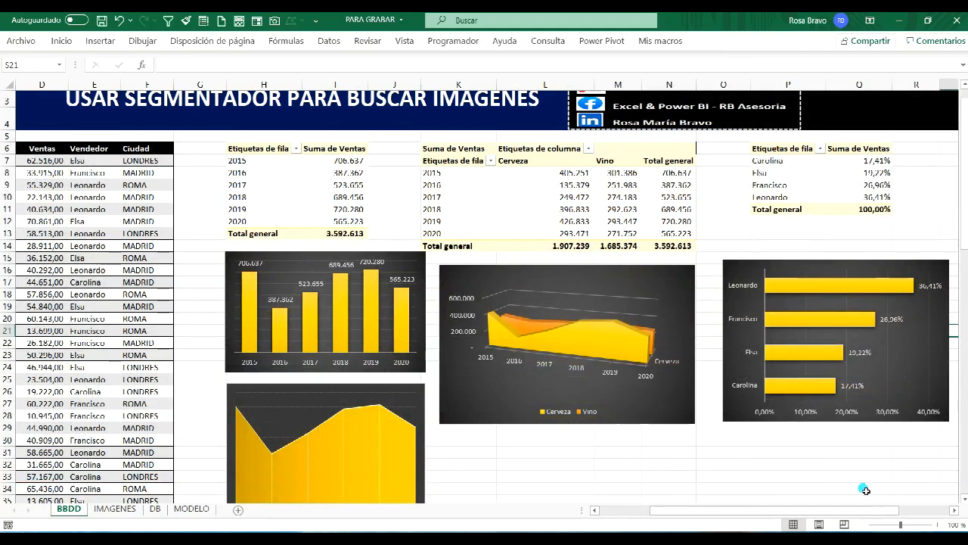
{"action": "left_click", "coordinate": [953, 512]}
{"action": "left_click", "coordinate": [953, 512]}
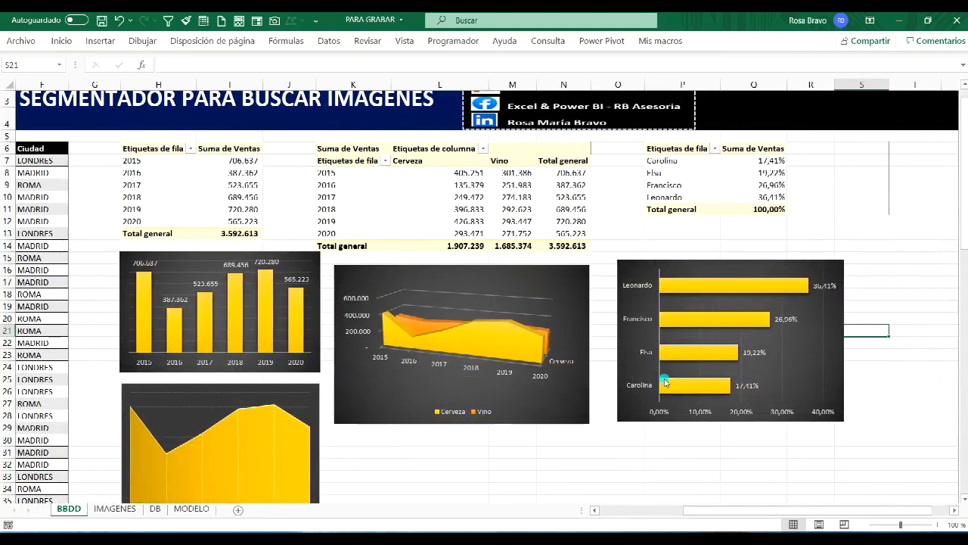
{"action": "left_click", "coordinate": [439, 466]}
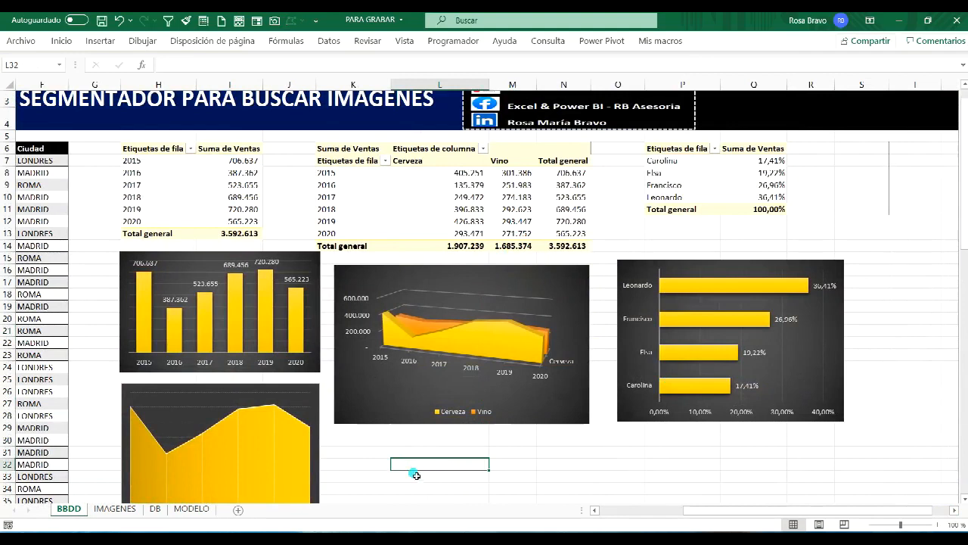
Enter the labels TOTAL VENTAS, TOTAL VENTAS CERVEZA and TOTAL VENTAS VINO in cells L32 to L34
{"action": "type", "text": "TOTAL"}
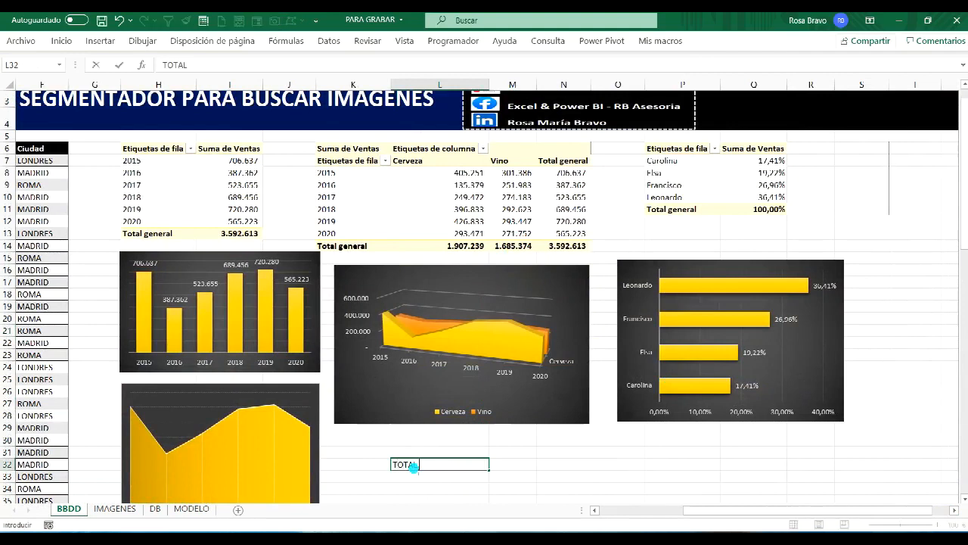
{"action": "type", "text": " VENTAS"}
{"action": "key", "text": "Return"}
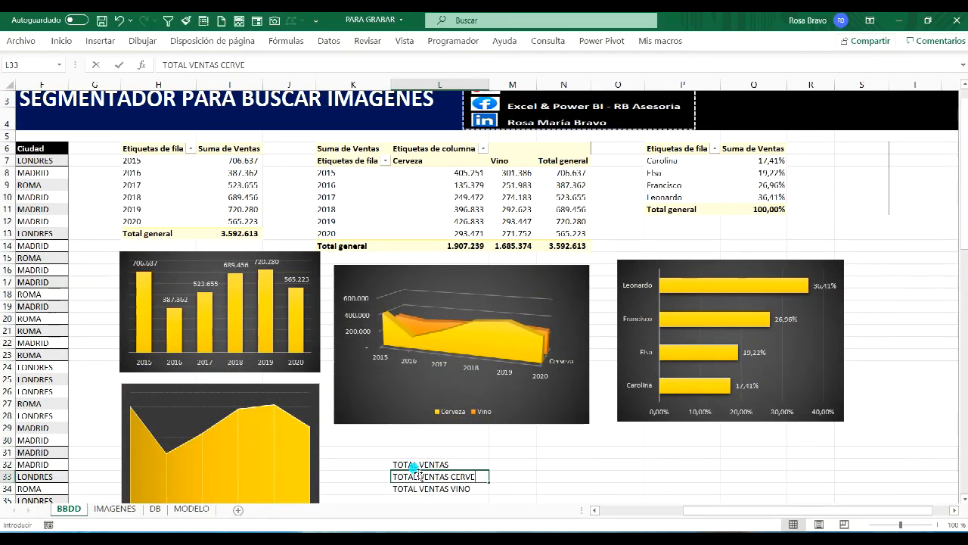
{"action": "type", "text": "ZA"}
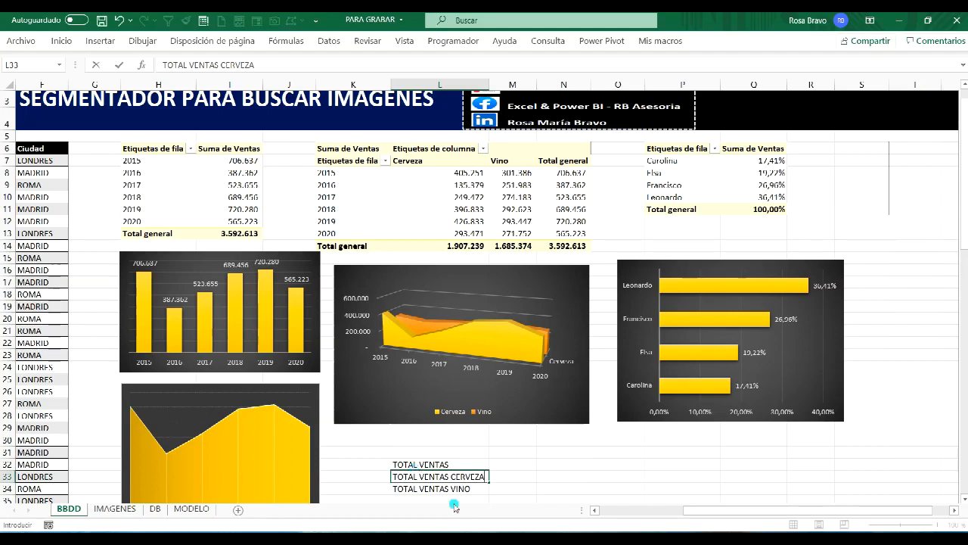
Reference the overall grand total of the year-by-product pivot table in M32, beside TOTAL VENTAS
{"action": "left_click", "coordinate": [518, 467]}
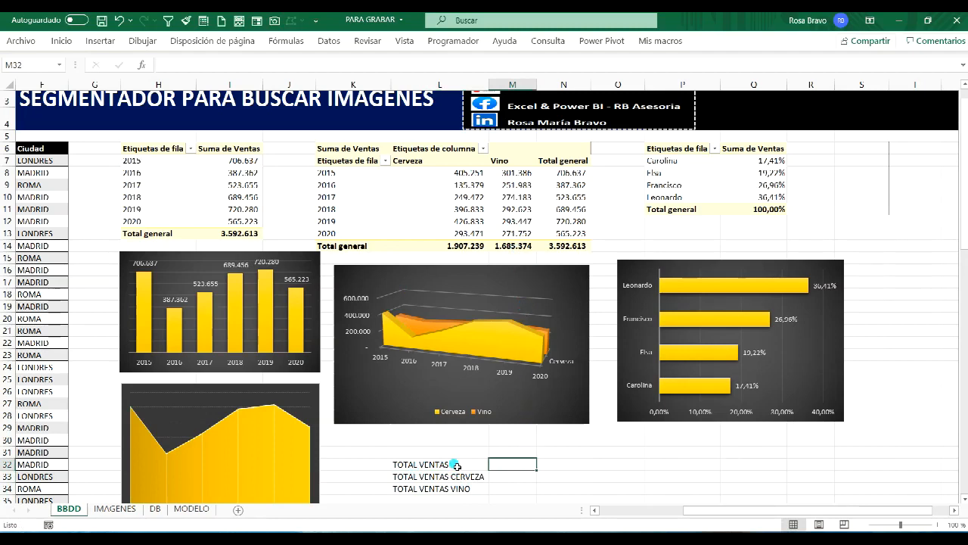
{"action": "type", "text": "+"}
{"action": "left_click", "coordinate": [563, 246]}
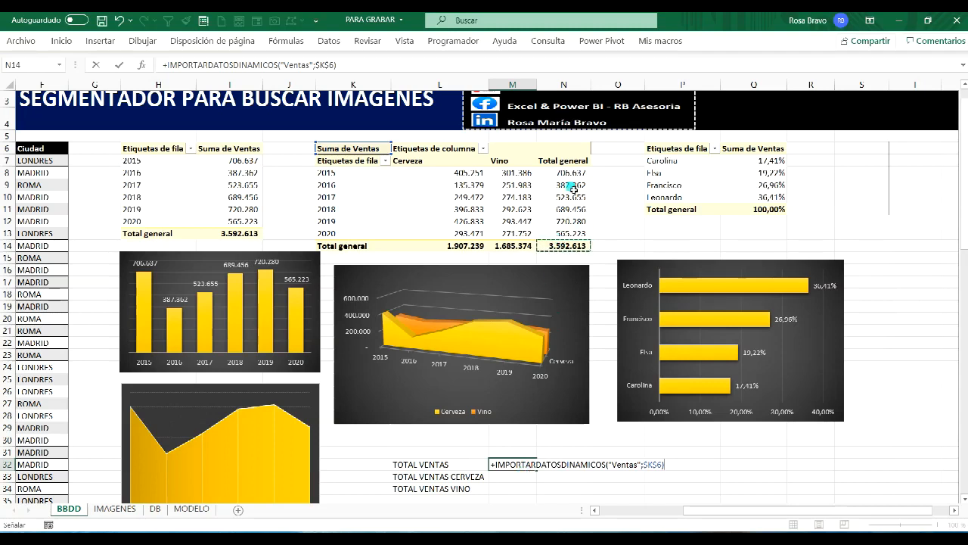
{"action": "key", "text": "Return"}
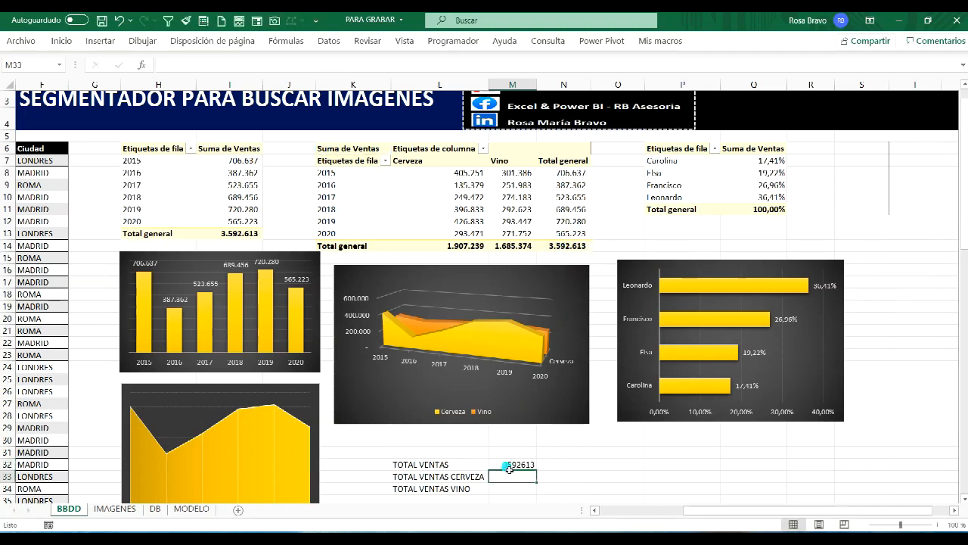
Reference the pivot table's Cerveza grand total in M33 and its Vino grand total in M34
{"action": "type", "text": "+"}
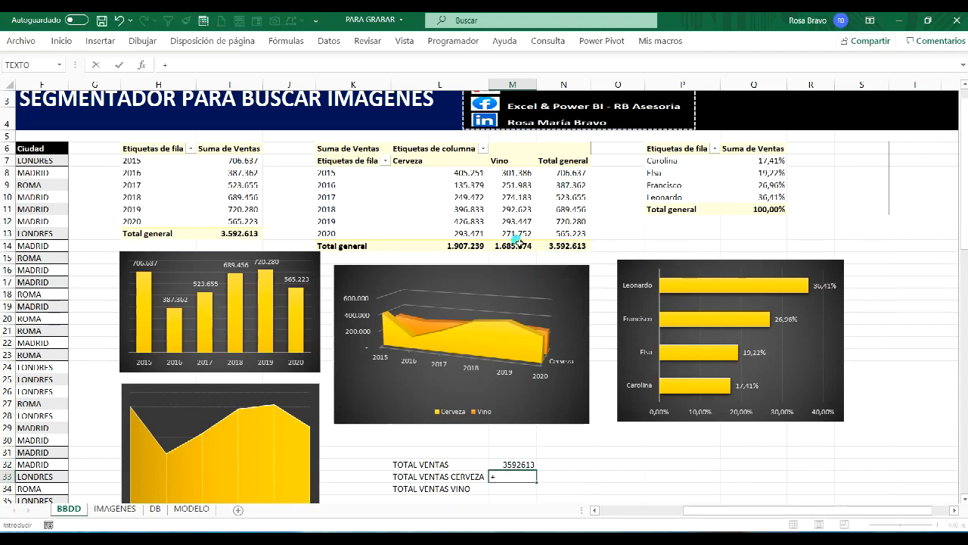
{"action": "left_click", "coordinate": [463, 242]}
{"action": "key", "text": "Return"}
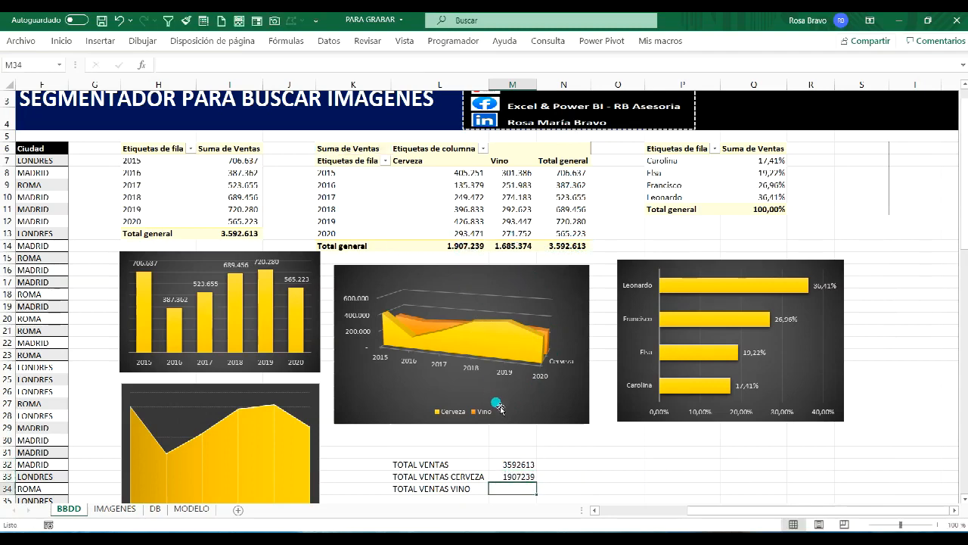
{"action": "type", "text": "+"}
{"action": "left_click", "coordinate": [519, 245]}
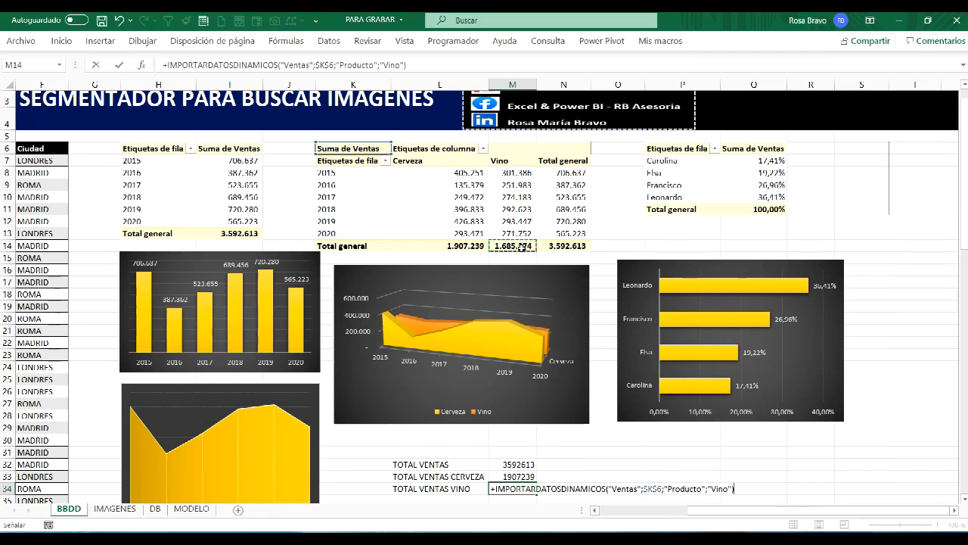
{"action": "key", "text": "Return"}
Format the totals in M32:M34 as Spanish euro accounting amounts without decimals
{"action": "left_click_drag", "start_coordinate": [500, 450], "coordinate": [513, 472]}
{"action": "left_click", "coordinate": [60, 42]}
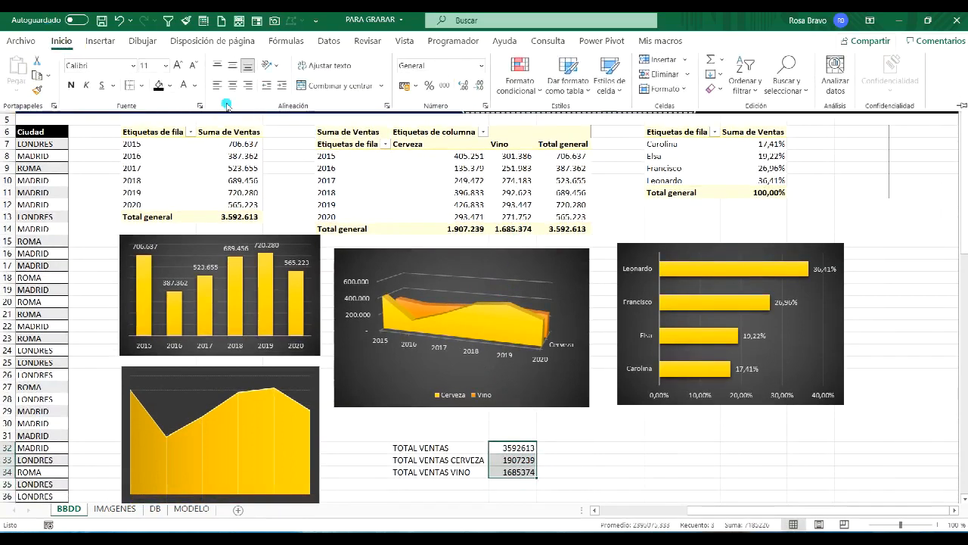
{"action": "left_click", "coordinate": [423, 107]}
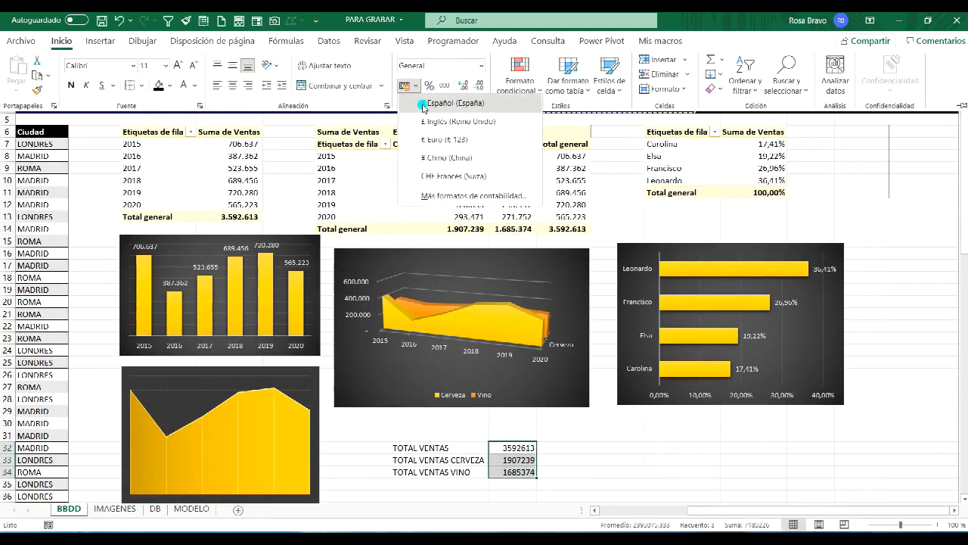
{"action": "left_click", "coordinate": [479, 86]}
{"action": "left_click", "coordinate": [479, 85]}
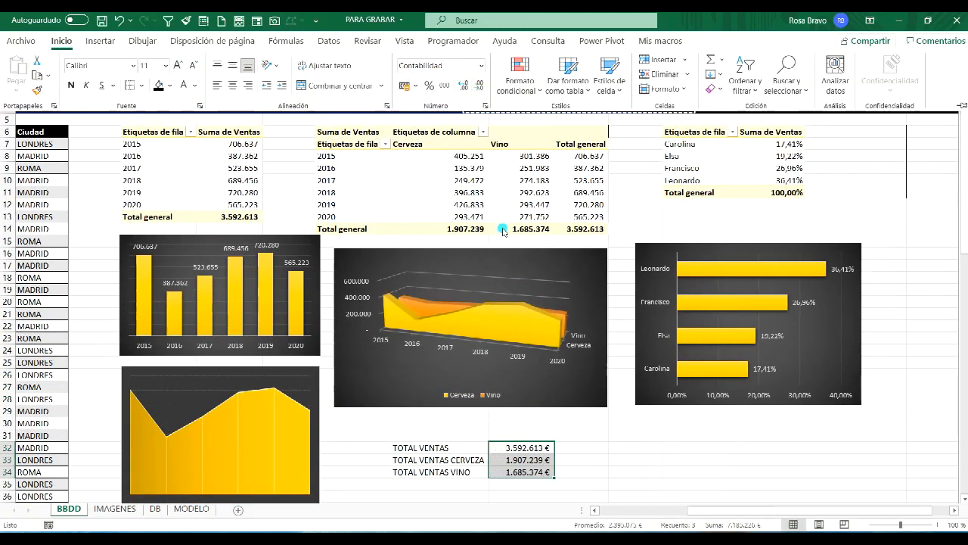
{"action": "left_click", "coordinate": [590, 448]}
Make the three total amounts in M32:M34 bold
{"action": "left_click", "coordinate": [451, 460]}
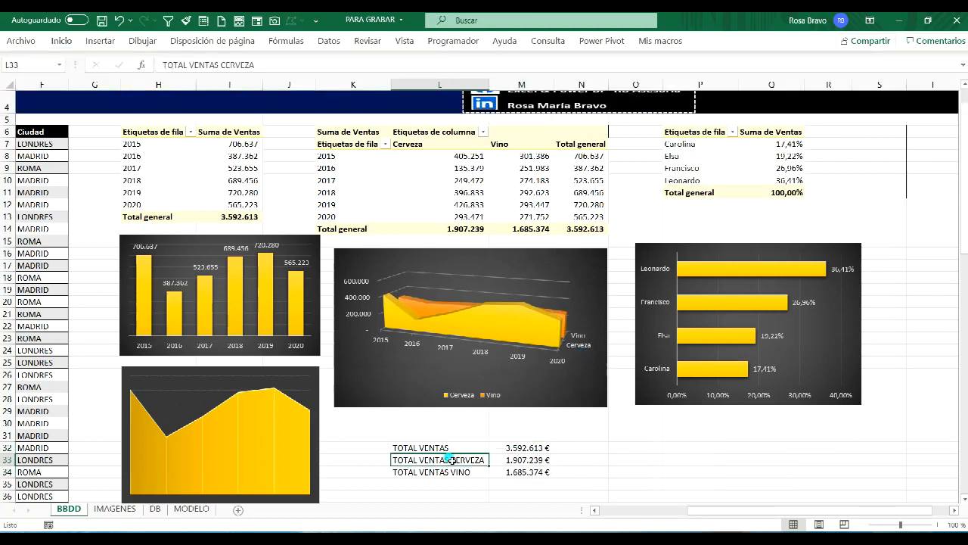
{"action": "scroll", "coordinate": [452, 460], "scroll_direction": "down", "scroll_amount": 1}
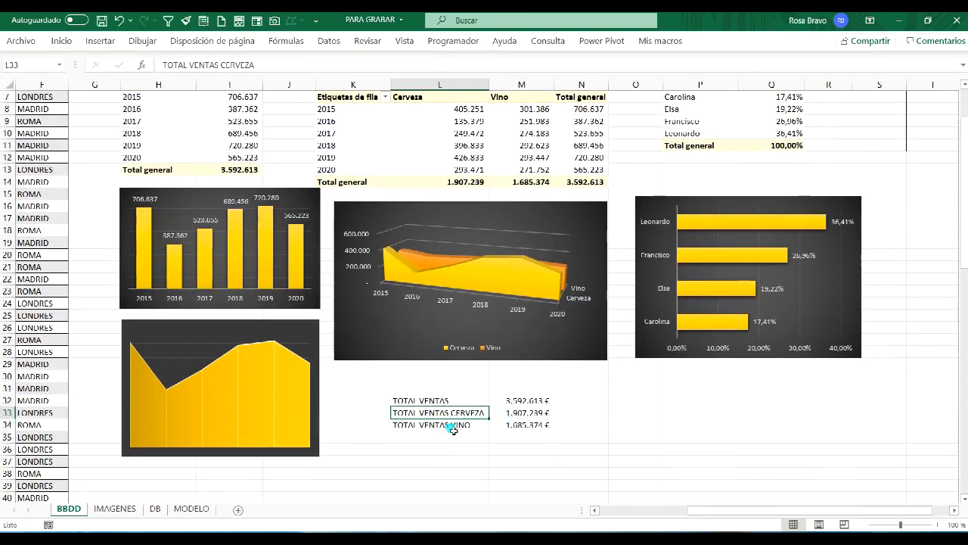
{"action": "left_click_drag", "start_coordinate": [524, 405], "coordinate": [529, 425]}
{"action": "key", "text": "ctrl+n"}
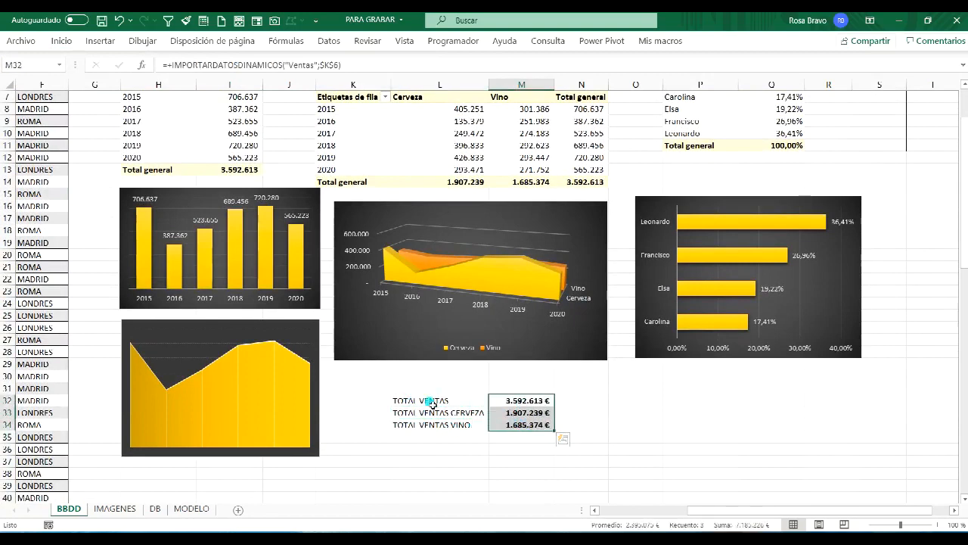
Compare the empty DB report sheet with the finished MODELO dashboard and return to BBDD
{"action": "left_click", "coordinate": [151, 508]}
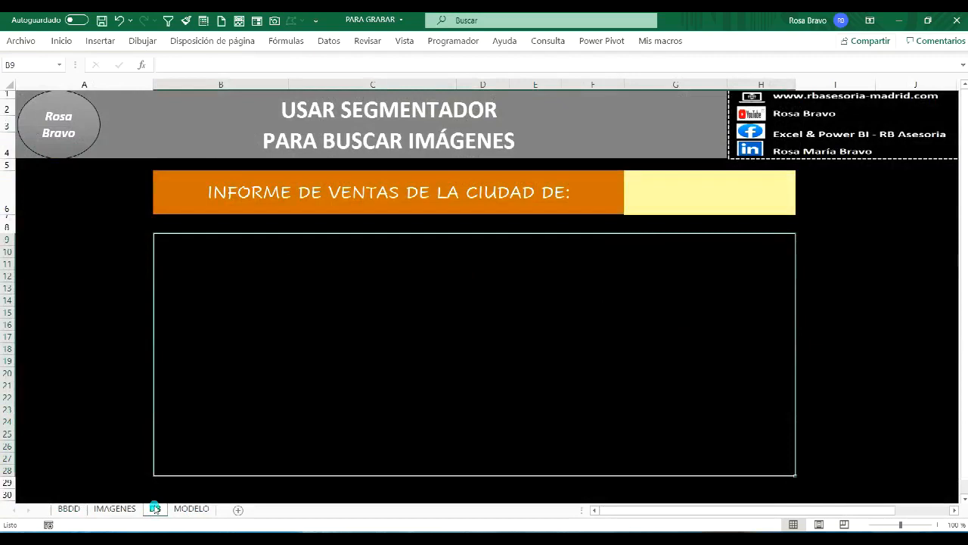
{"action": "left_click", "coordinate": [195, 507]}
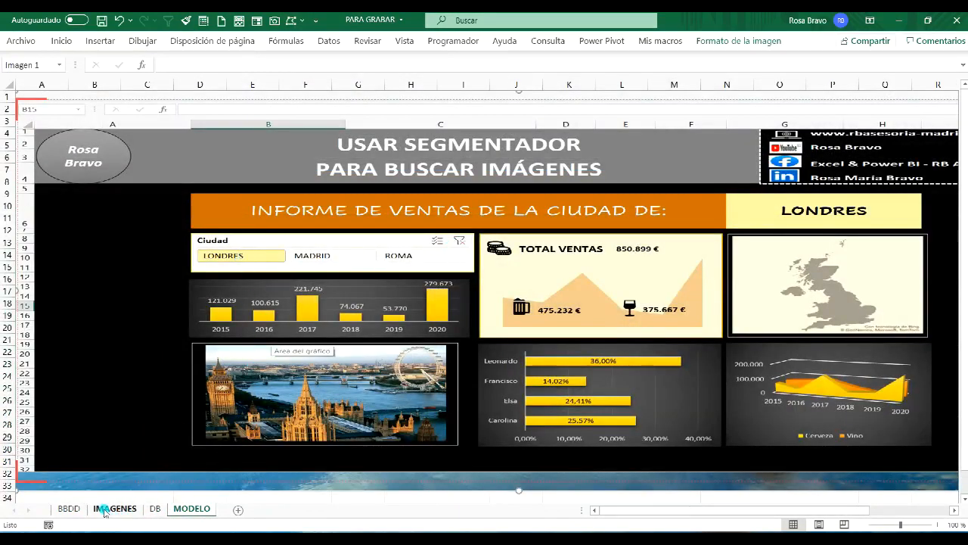
{"action": "left_click", "coordinate": [71, 509]}
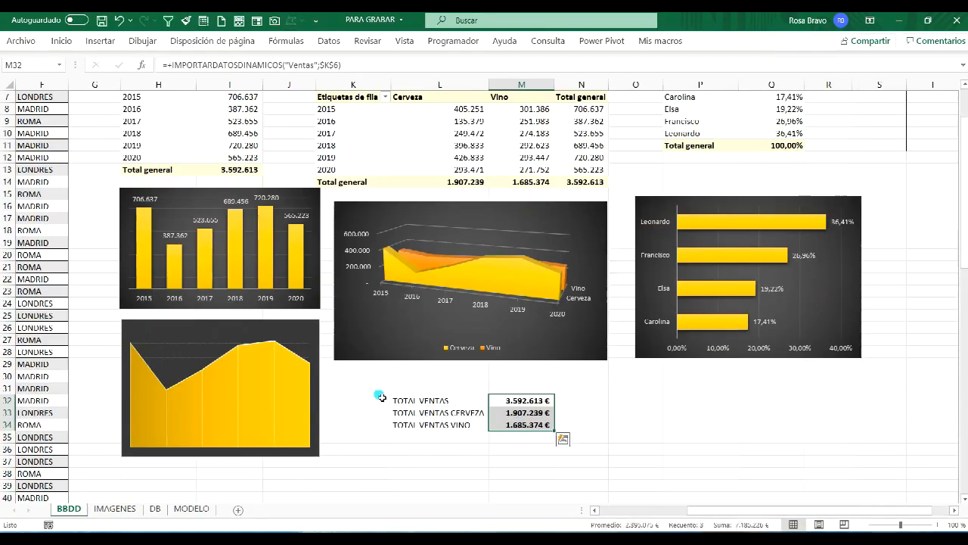
Add a slicer for the Ciudad field from the sales-by-year pivot table
{"action": "scroll", "coordinate": [399, 390], "scroll_direction": "down", "scroll_amount": 1}
{"action": "scroll", "coordinate": [249, 402], "scroll_direction": "up", "scroll_amount": 3}
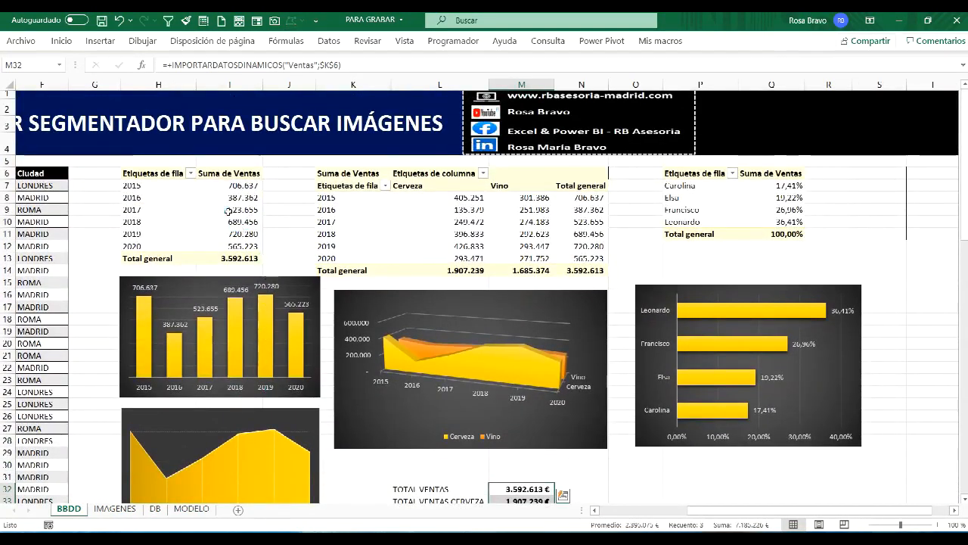
{"action": "left_click", "coordinate": [228, 211]}
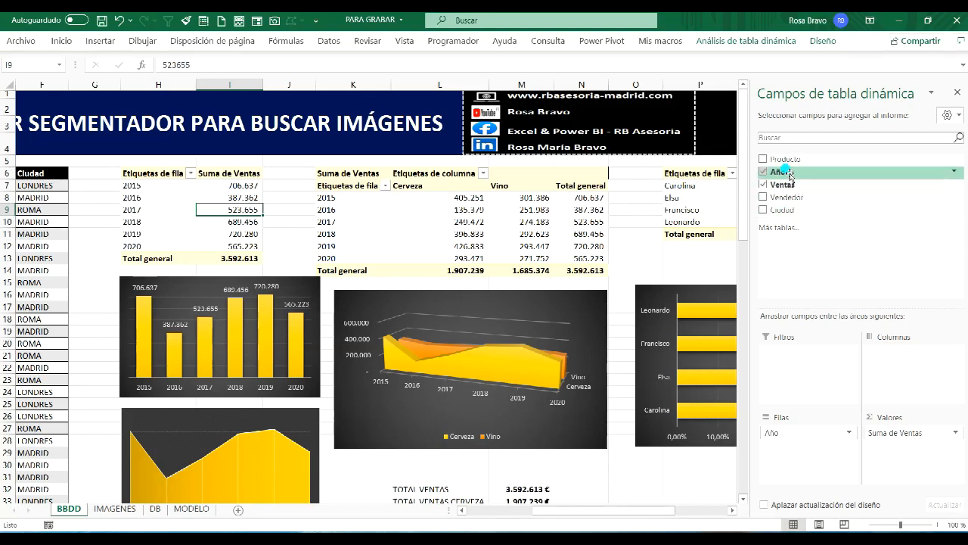
{"action": "right_click", "coordinate": [789, 212]}
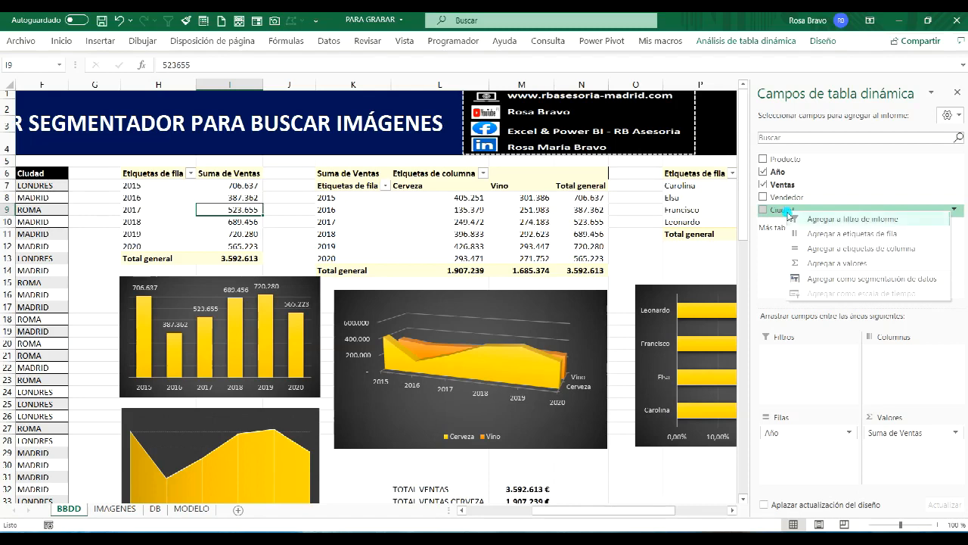
{"action": "left_click", "coordinate": [827, 280]}
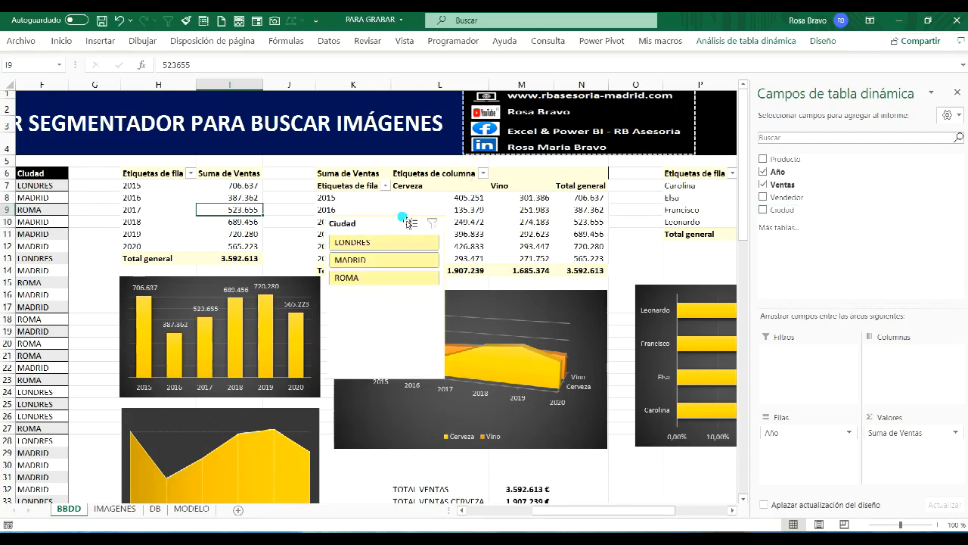
Move the Ciudad slicer to the free area beyond the seller bar chart and shorten it to about 4.47 cm
{"action": "scroll", "coordinate": [404, 231], "scroll_direction": "down", "scroll_amount": 1}
{"action": "left_click_drag", "start_coordinate": [391, 265], "coordinate": [768, 258]}
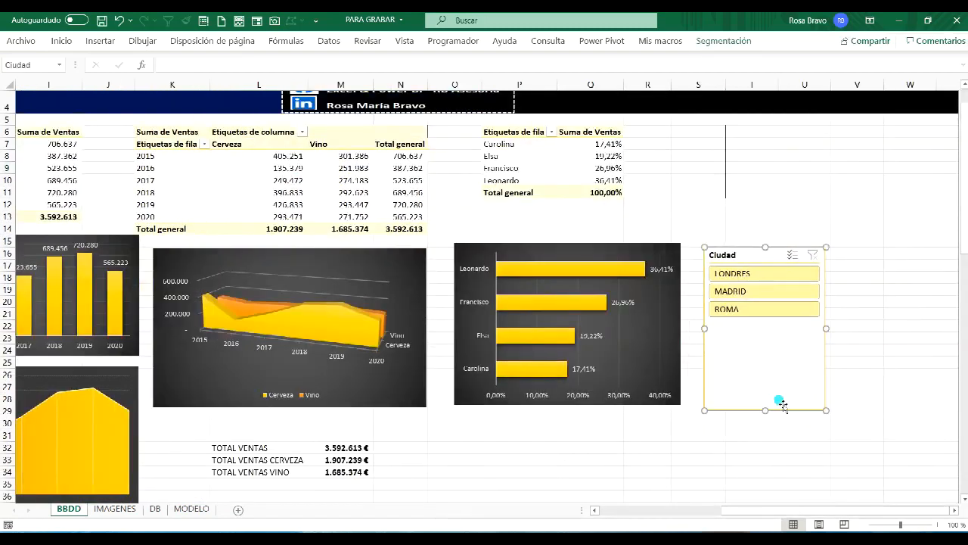
{"action": "left_click_drag", "start_coordinate": [765, 410], "coordinate": [763, 362]}
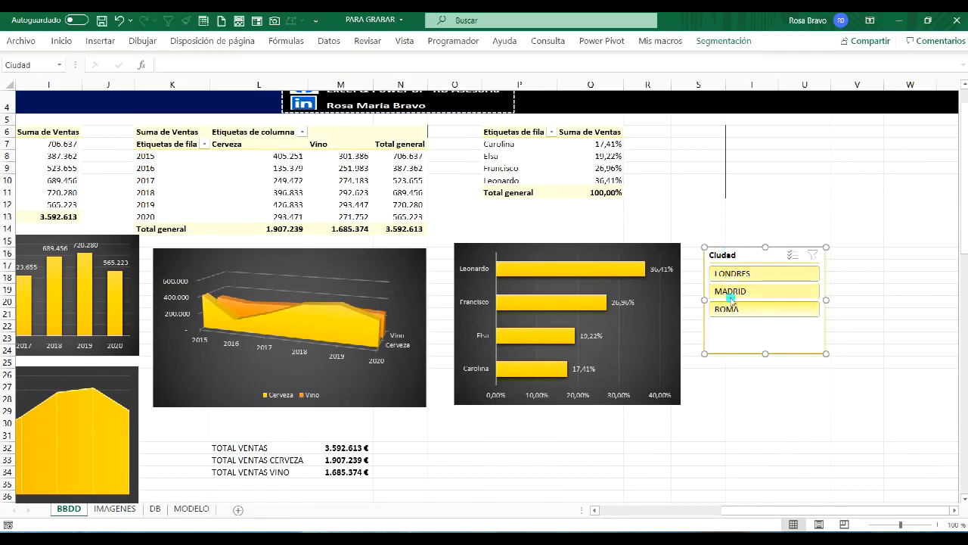
Arrange the Ciudad slicer's buttons in 3 columns
{"action": "left_click", "coordinate": [709, 42]}
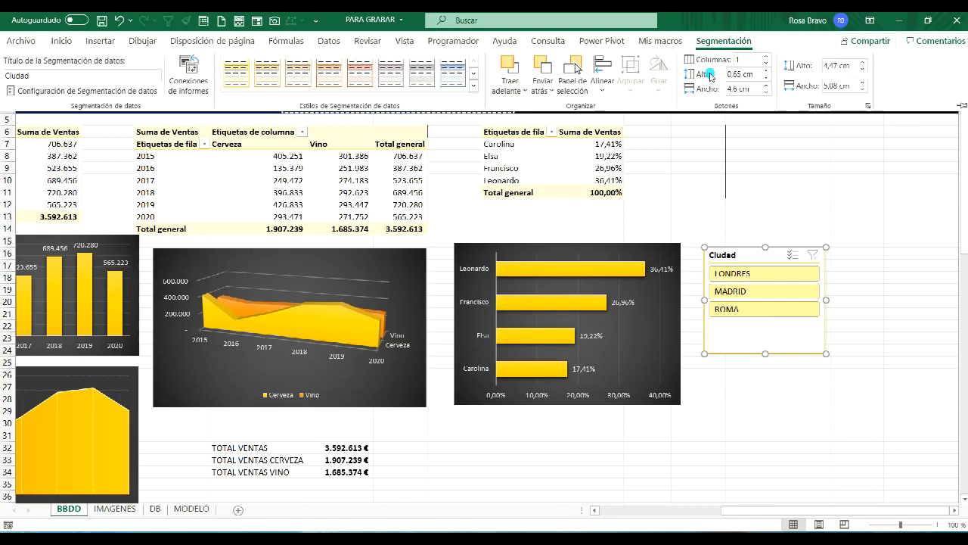
{"action": "left_click", "coordinate": [766, 57]}
{"action": "left_click", "coordinate": [766, 58]}
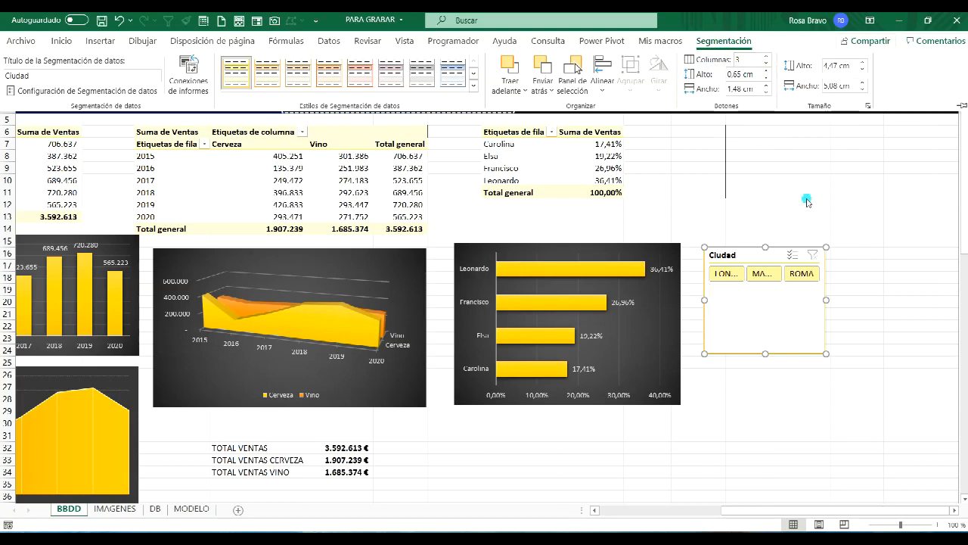
Widen the slicer until the city names fit, reduce its height to one button row, and place it below the seller bar chart
{"action": "left_click", "coordinate": [827, 298]}
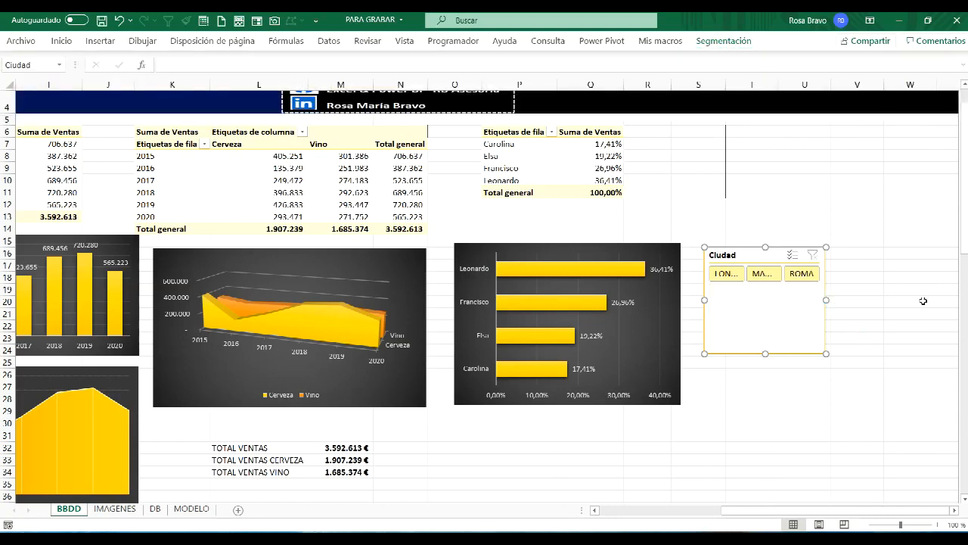
{"action": "left_click_drag", "start_coordinate": [827, 302], "coordinate": [937, 305]}
{"action": "left_click_drag", "start_coordinate": [820, 356], "coordinate": [810, 299]}
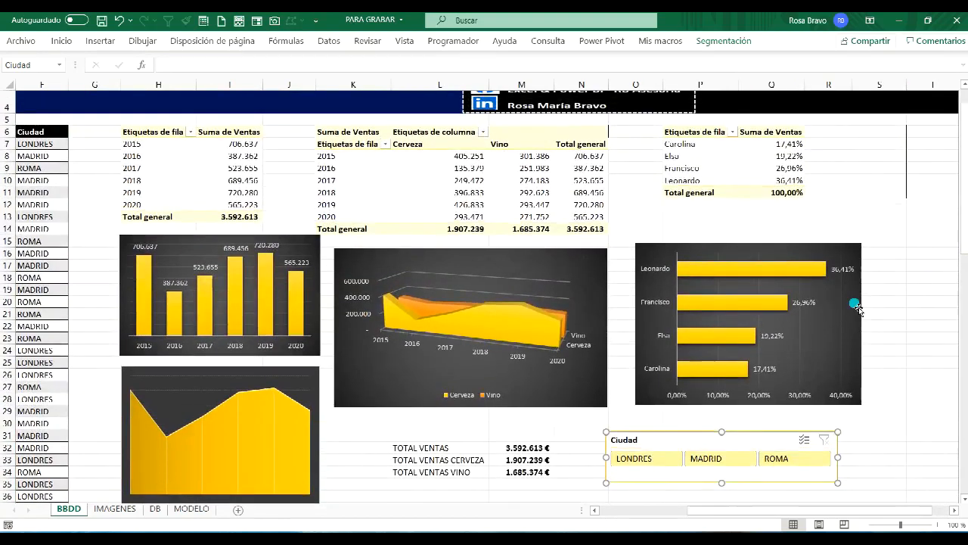
{"action": "left_click_drag", "start_coordinate": [778, 437], "coordinate": [790, 438]}
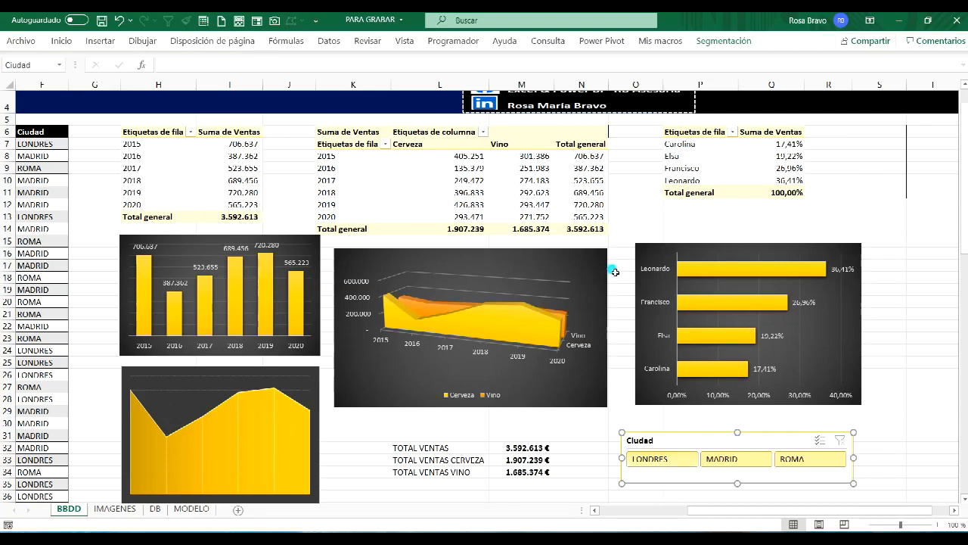
Test the slicer with LONDRES, MADRID and ROMA, and leave it filtered on LONDRES
{"action": "left_click", "coordinate": [653, 459]}
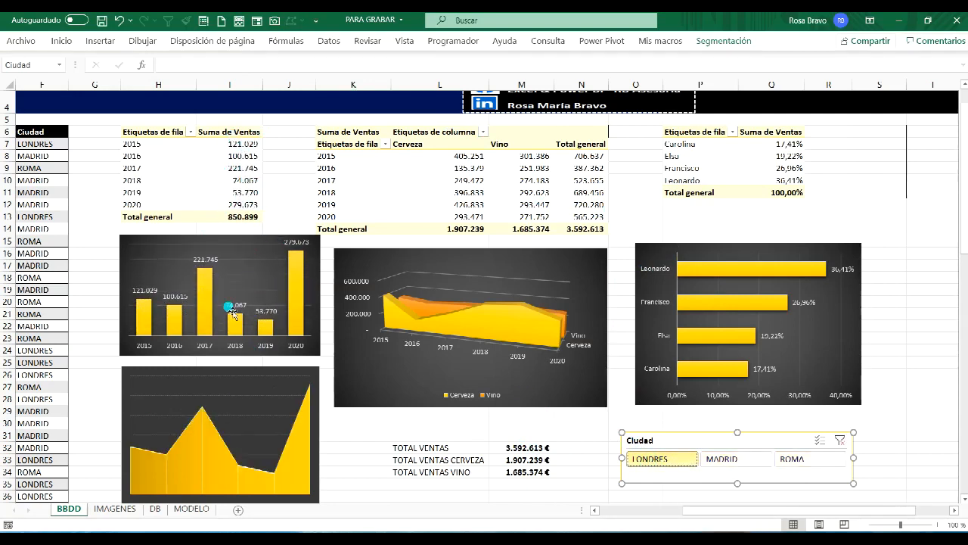
{"action": "left_click", "coordinate": [713, 460]}
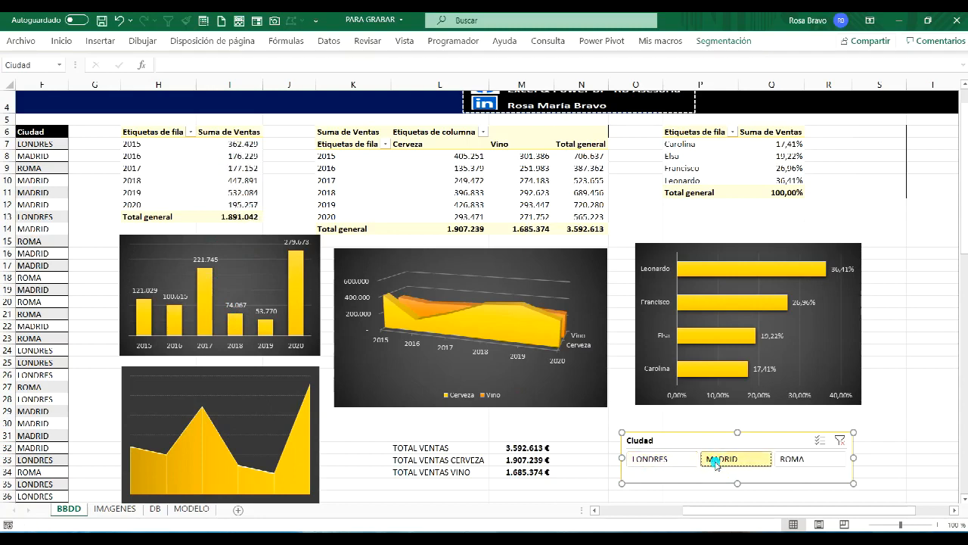
{"action": "left_click", "coordinate": [787, 461]}
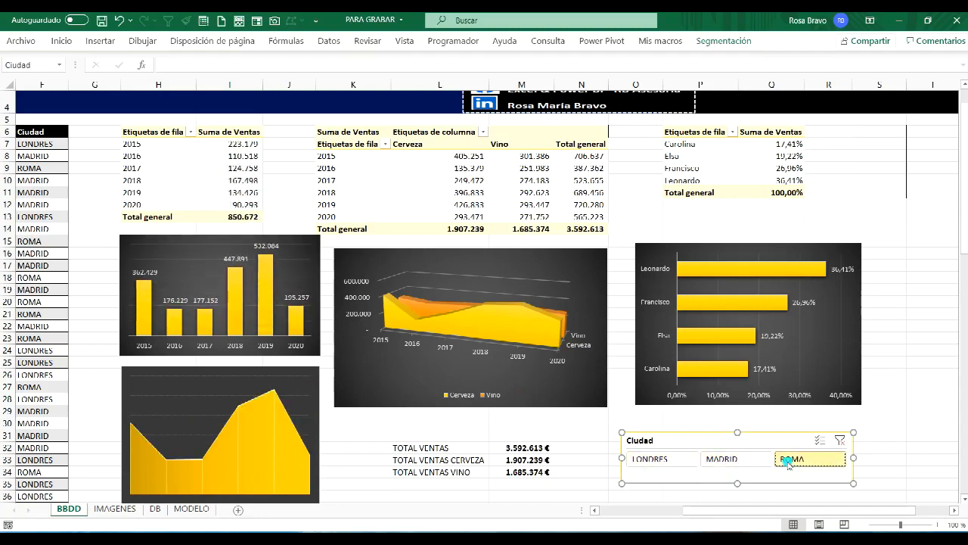
{"action": "left_click", "coordinate": [668, 465]}
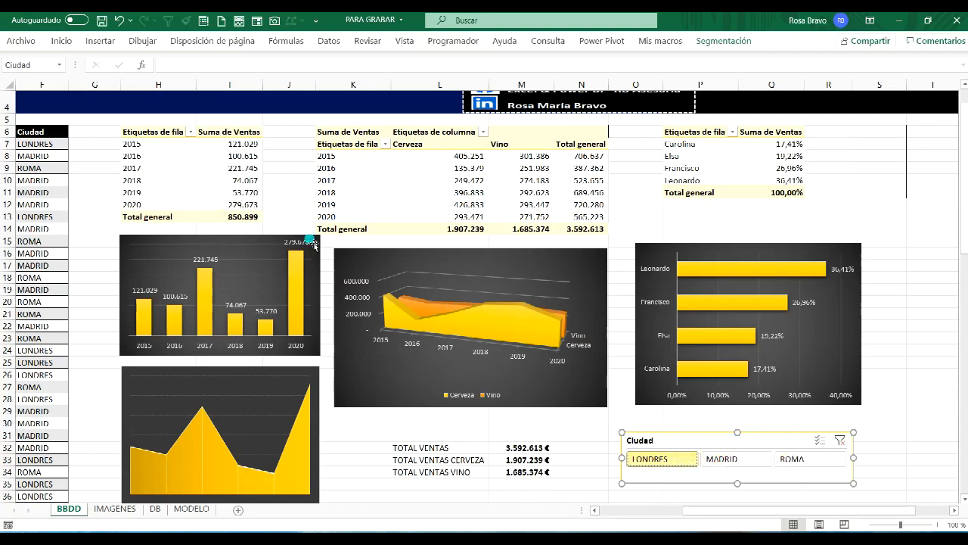
Select the sales-by-year pivot table and close its field list
{"action": "left_click", "coordinate": [230, 168]}
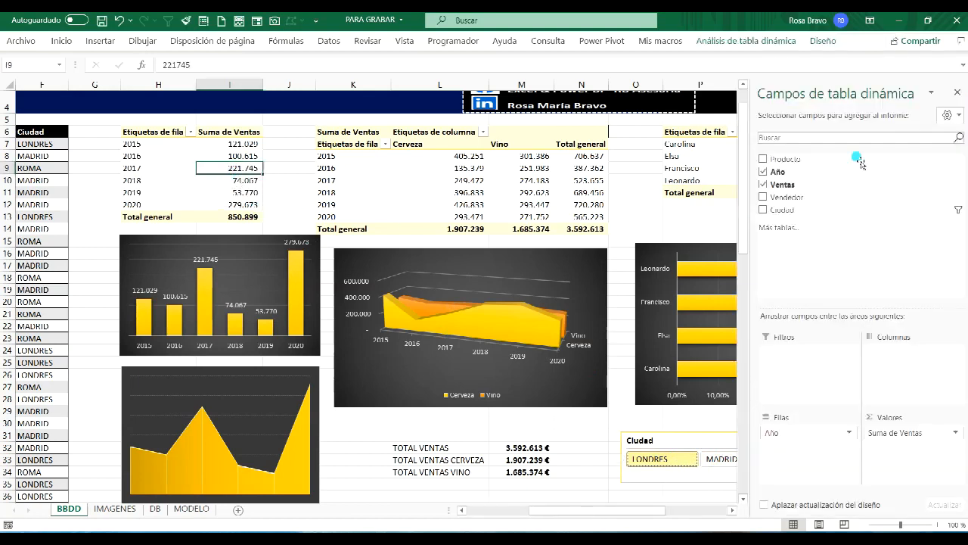
{"action": "left_click", "coordinate": [958, 92]}
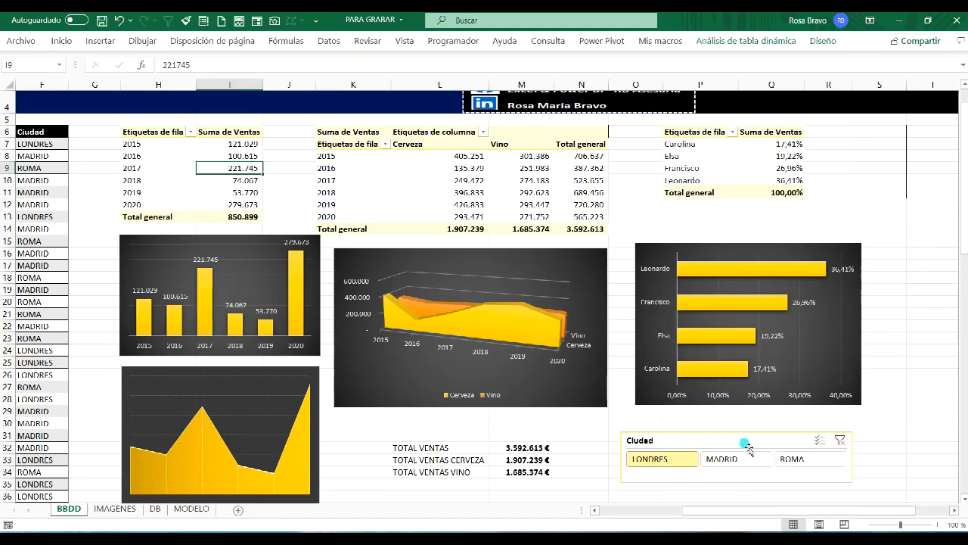
Connect the Ciudad slicer to the VENTAS X PDTO Y AÑO and VENTAS X VENDEDOR pivot tables as well
{"action": "left_click", "coordinate": [715, 445]}
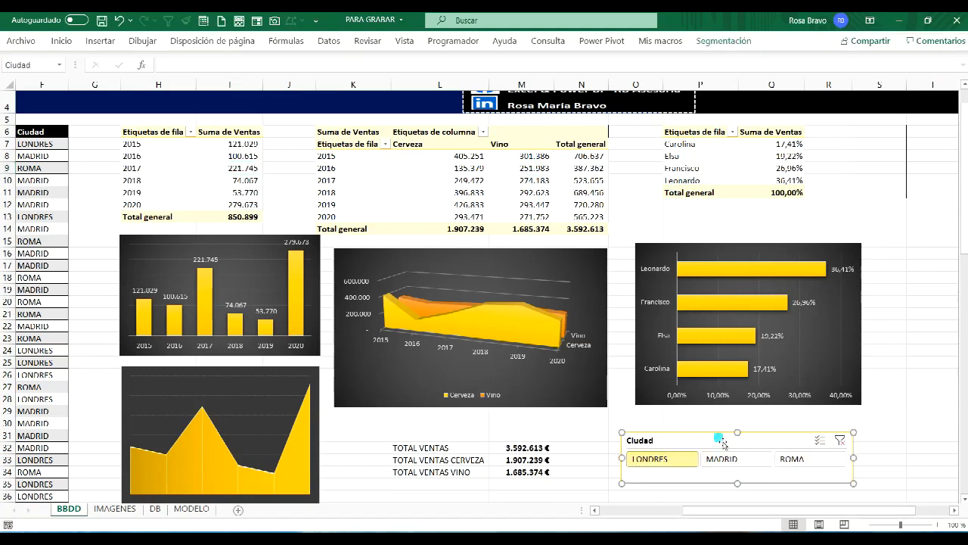
{"action": "left_click", "coordinate": [720, 44]}
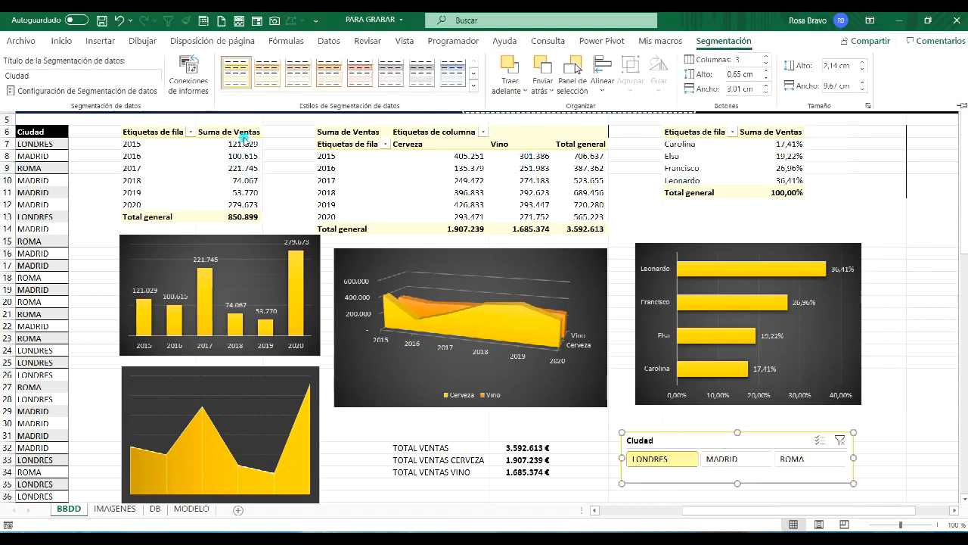
{"action": "left_click", "coordinate": [182, 81]}
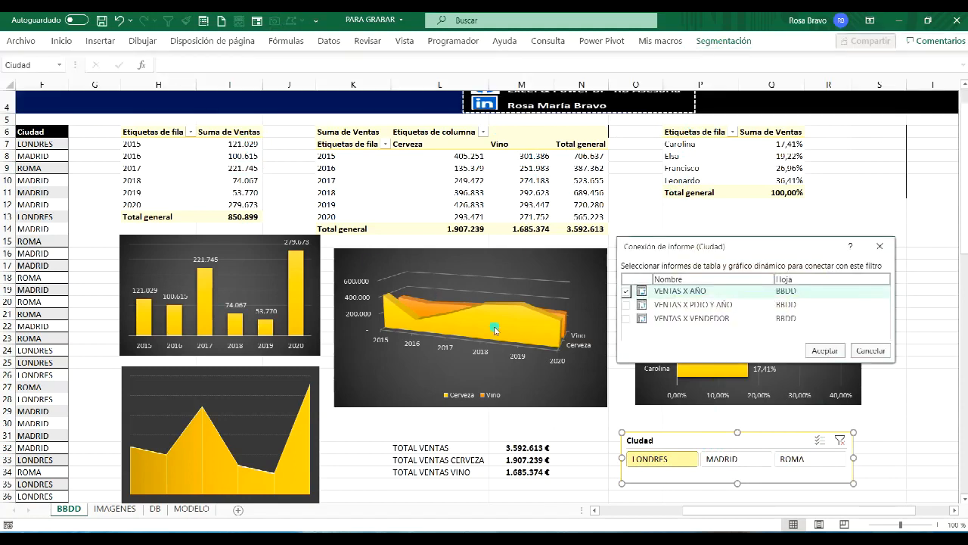
{"action": "left_click_drag", "start_coordinate": [749, 251], "coordinate": [472, 356]}
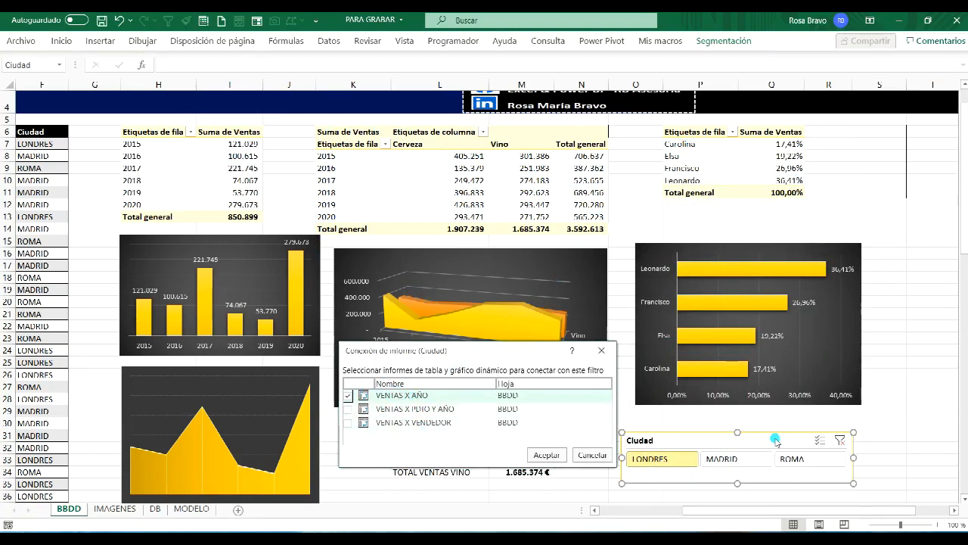
{"action": "left_click", "coordinate": [348, 409]}
{"action": "left_click", "coordinate": [348, 423]}
{"action": "left_click", "coordinate": [543, 456]}
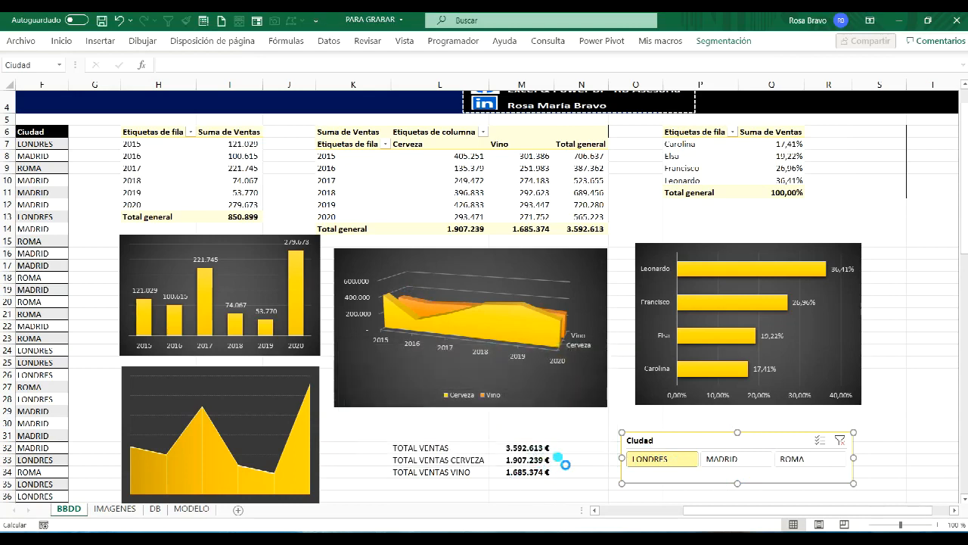
Test the connected slicer with MADRID, ROMA and LONDRES, widening column M to fit the totals, and leave the city filter cleared
{"action": "left_click_drag", "start_coordinate": [528, 85], "coordinate": [542, 85]}
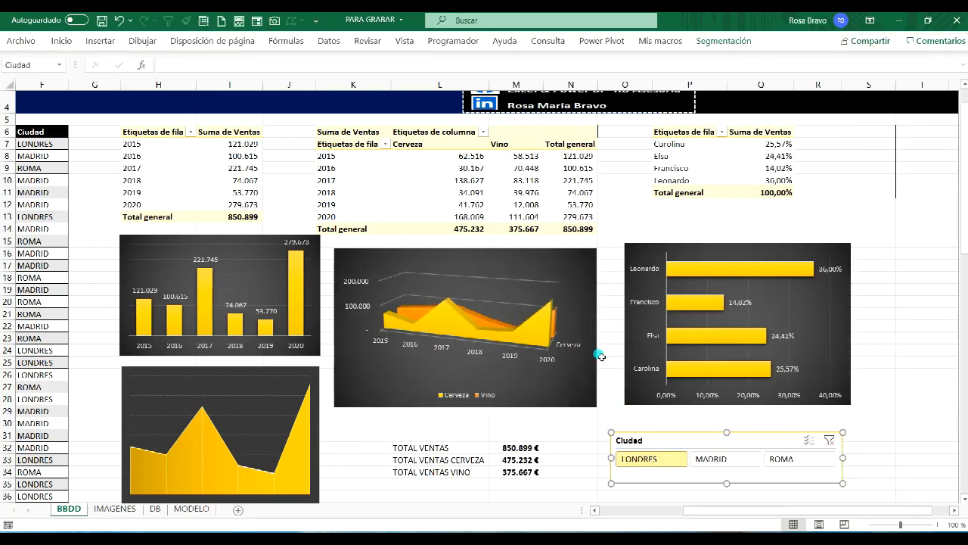
{"action": "left_click", "coordinate": [711, 466]}
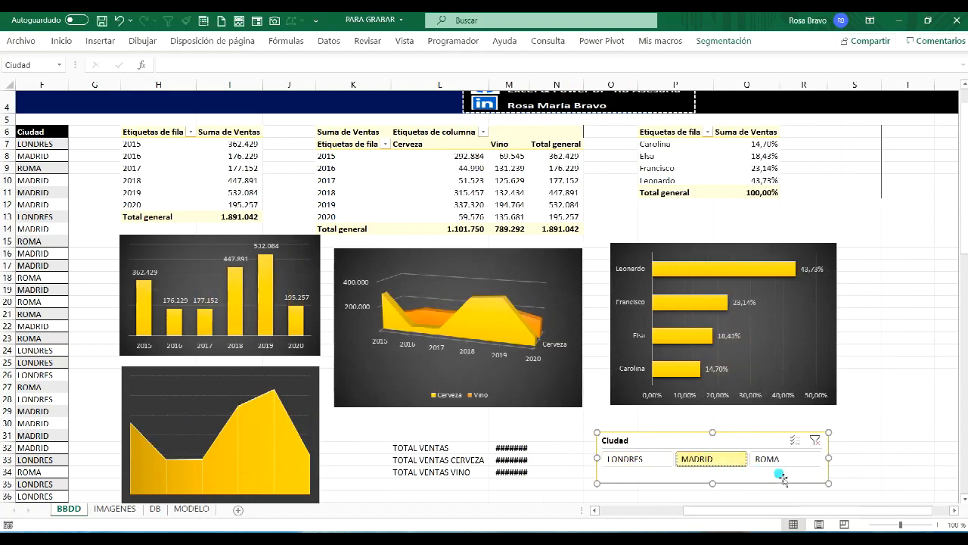
{"action": "left_click", "coordinate": [647, 464]}
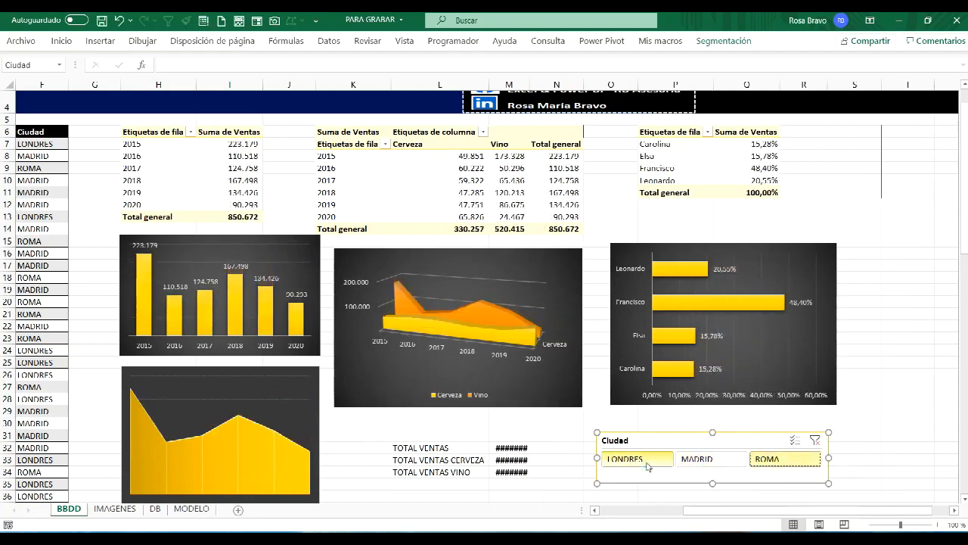
{"action": "left_click", "coordinate": [815, 441]}
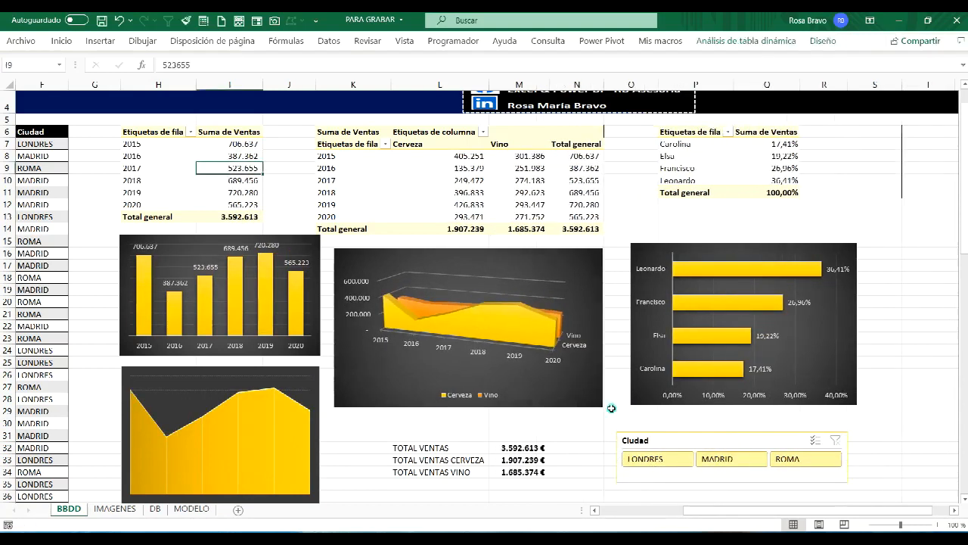
{"action": "left_click", "coordinate": [712, 463]}
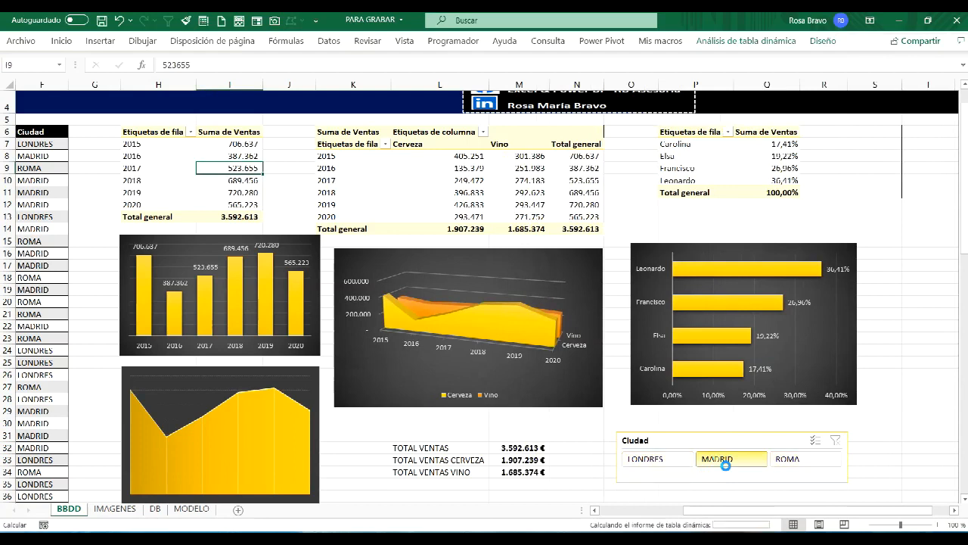
{"action": "left_click", "coordinate": [835, 442]}
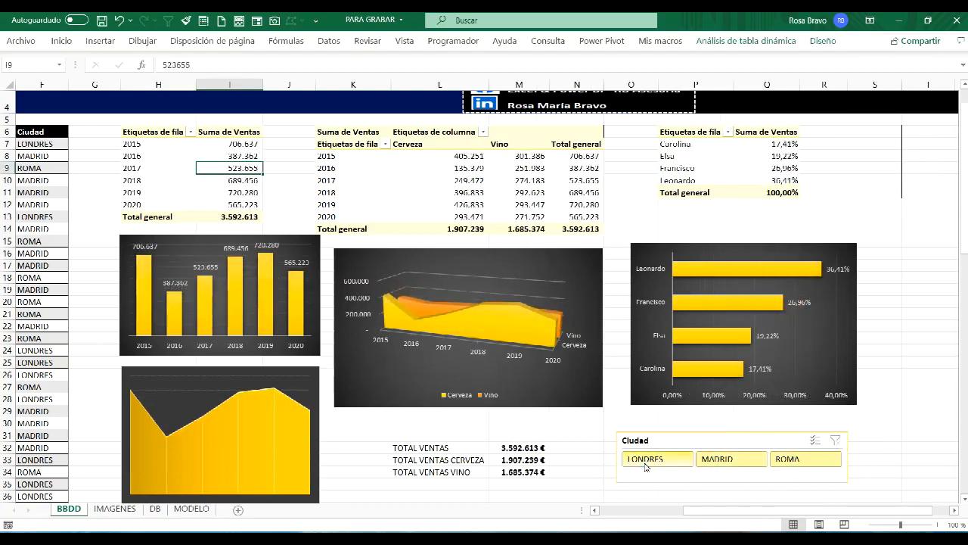
Examine the ranges of the three pivot tables: sales by year, by product and year, and by seller
{"action": "left_click", "coordinate": [210, 149]}
{"action": "left_click_drag", "start_coordinate": [146, 131], "coordinate": [258, 216]}
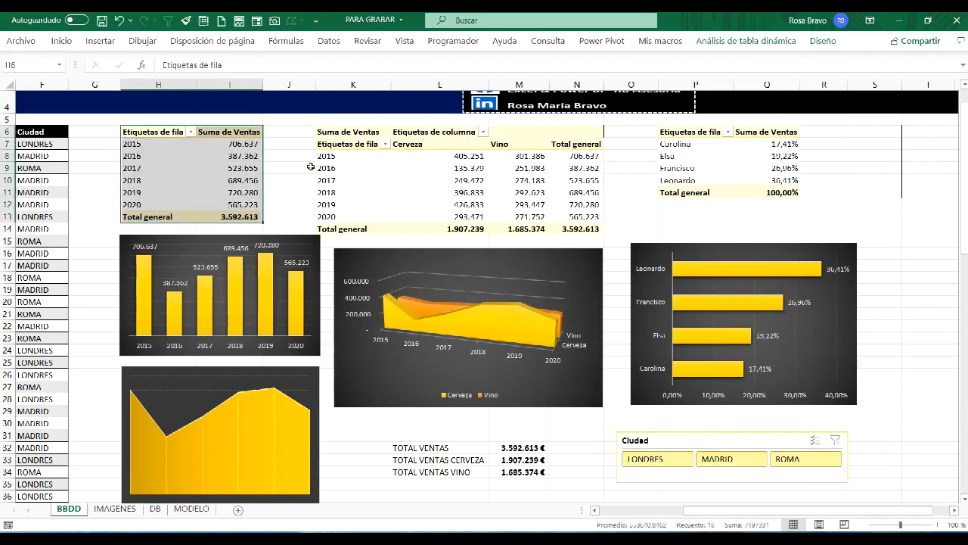
{"action": "left_click_drag", "start_coordinate": [329, 133], "coordinate": [583, 228]}
{"action": "left_click_drag", "start_coordinate": [668, 133], "coordinate": [770, 193]}
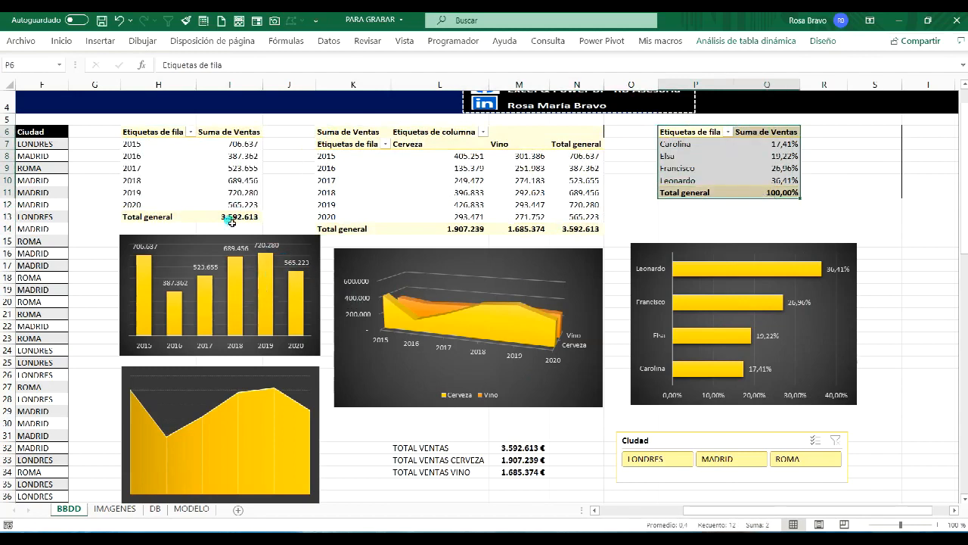
{"action": "left_click_drag", "start_coordinate": [140, 134], "coordinate": [225, 220]}
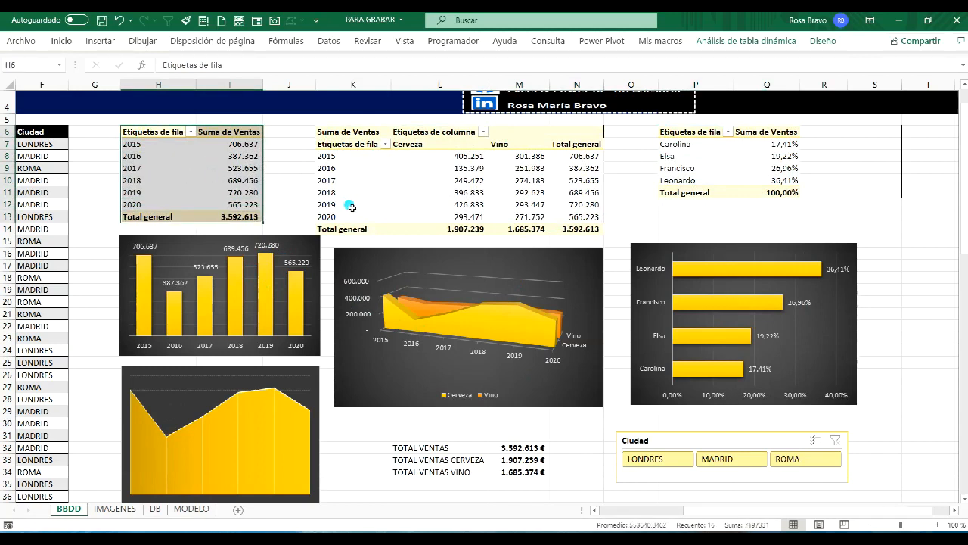
Filter the slicer on LONDRES and check the three pivot tables and the two sales-by-year charts
{"action": "left_click", "coordinate": [720, 447]}
{"action": "left_click", "coordinate": [673, 460]}
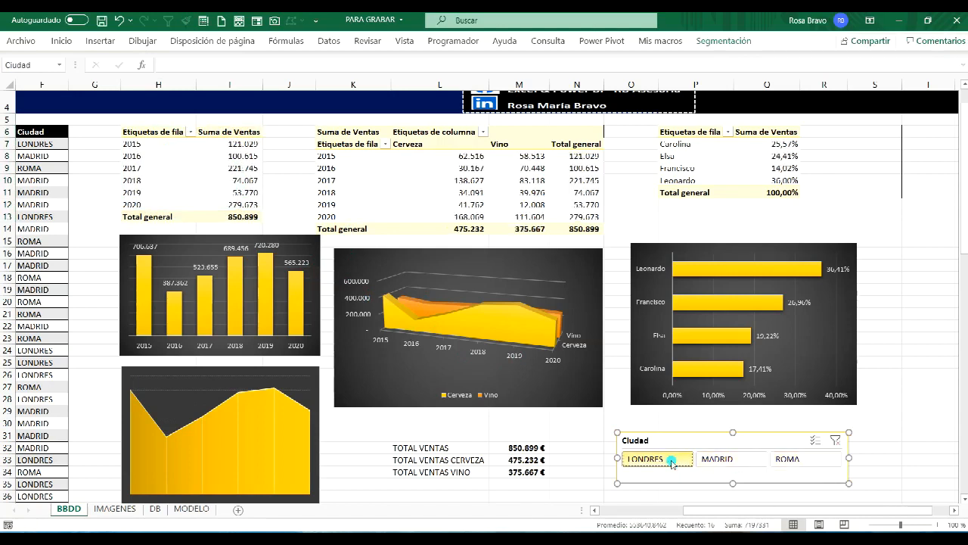
{"action": "left_click", "coordinate": [195, 144]}
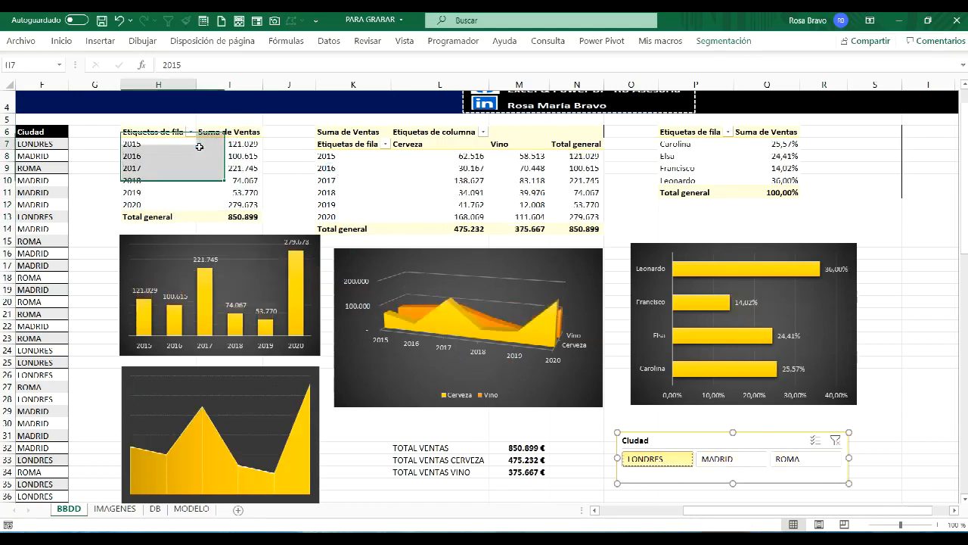
{"action": "left_click", "coordinate": [411, 168]}
{"action": "left_click", "coordinate": [680, 159]}
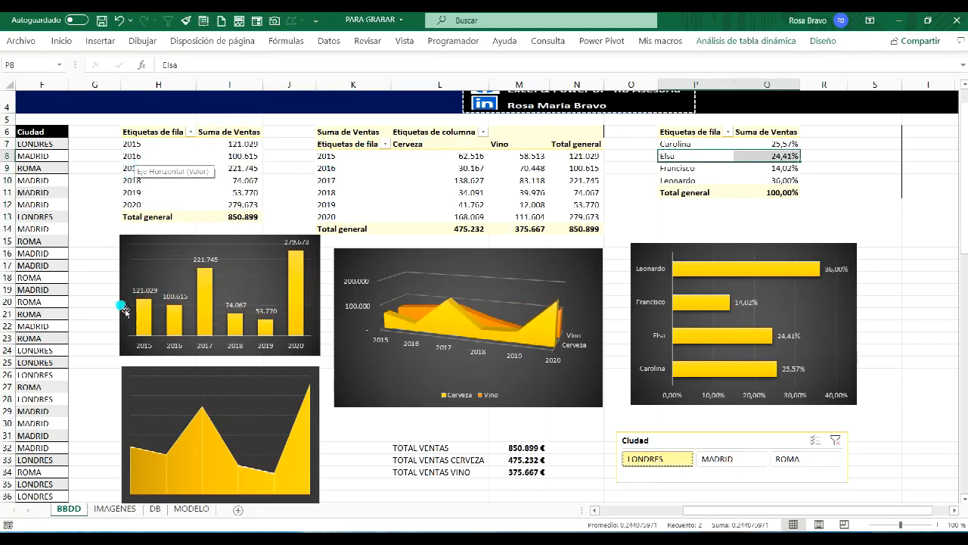
{"action": "left_click", "coordinate": [155, 252]}
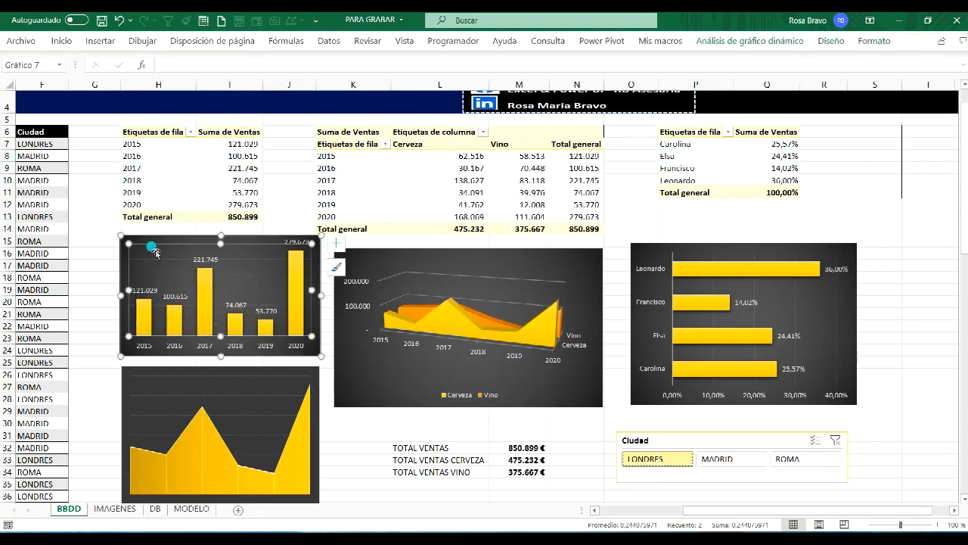
{"action": "left_click", "coordinate": [162, 393]}
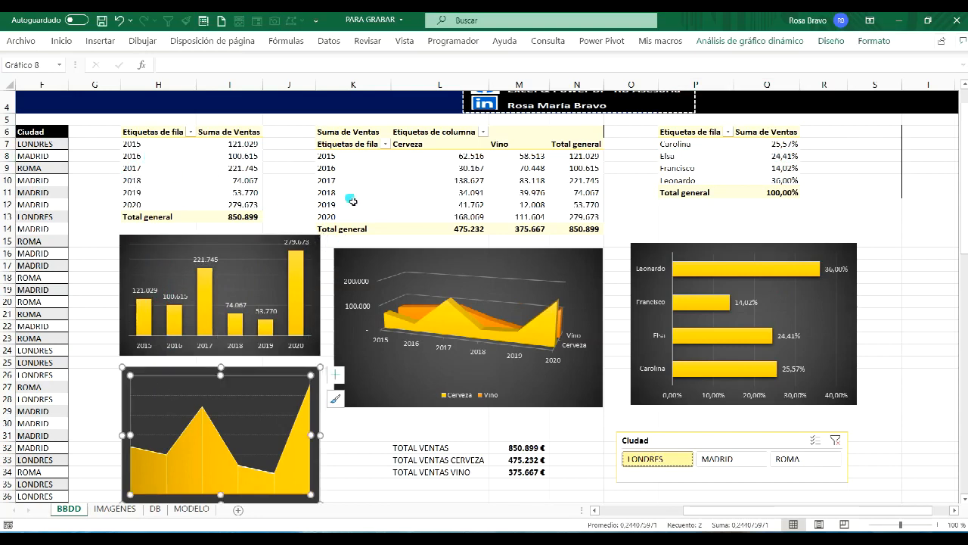
{"action": "left_click", "coordinate": [584, 439]}
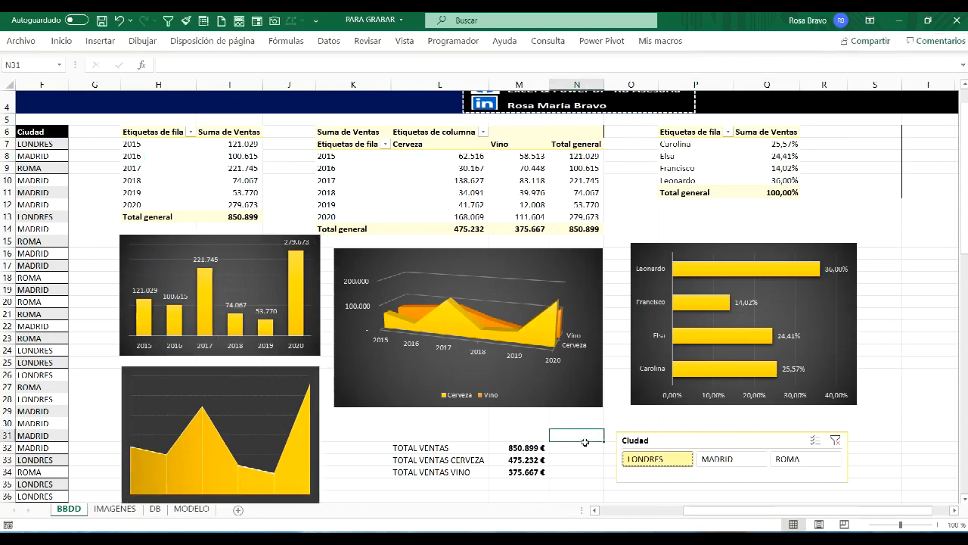
Draw a straight arrow from the Ciudad slicer to each of the three pivot tables
{"action": "left_click", "coordinate": [241, 156]}
{"action": "left_click", "coordinate": [192, 241]}
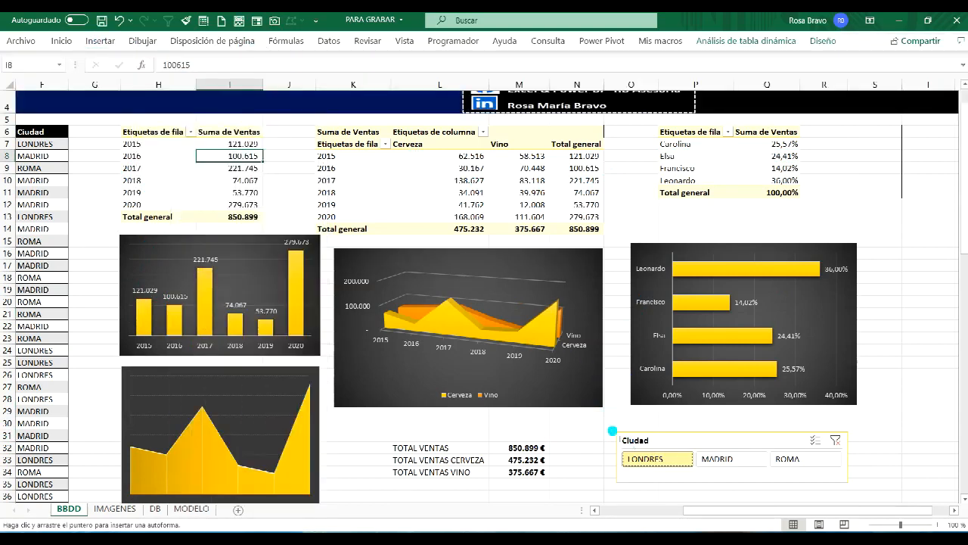
{"action": "mouse_move", "coordinate": [612, 430]}
{"action": "left_mouse_down"}
{"action": "mouse_move", "coordinate": [378, 237]}
{"action": "mouse_move", "coordinate": [264, 177]}
{"action": "left_mouse_up"}
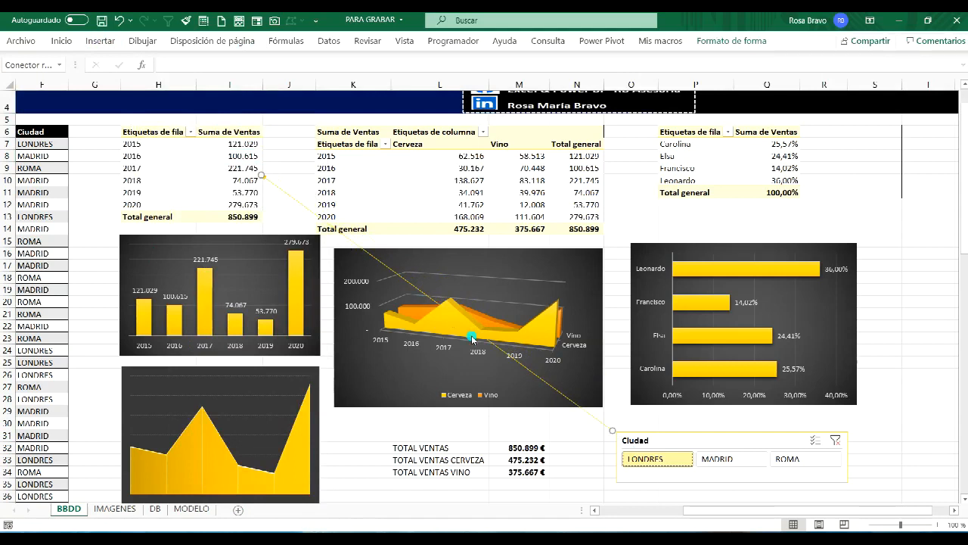
{"action": "left_click_drag", "start_coordinate": [643, 431], "coordinate": [564, 233]}
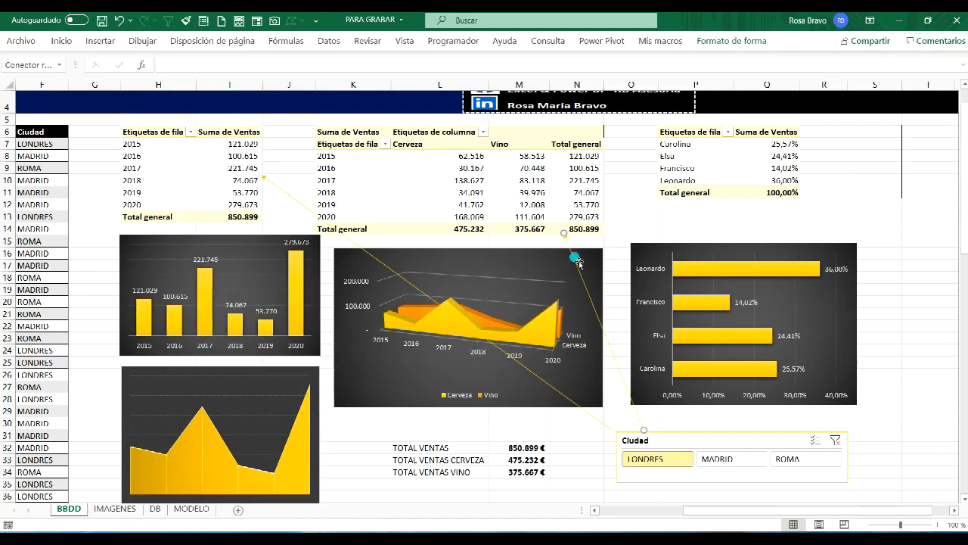
{"action": "left_click_drag", "start_coordinate": [694, 223], "coordinate": [694, 214]}
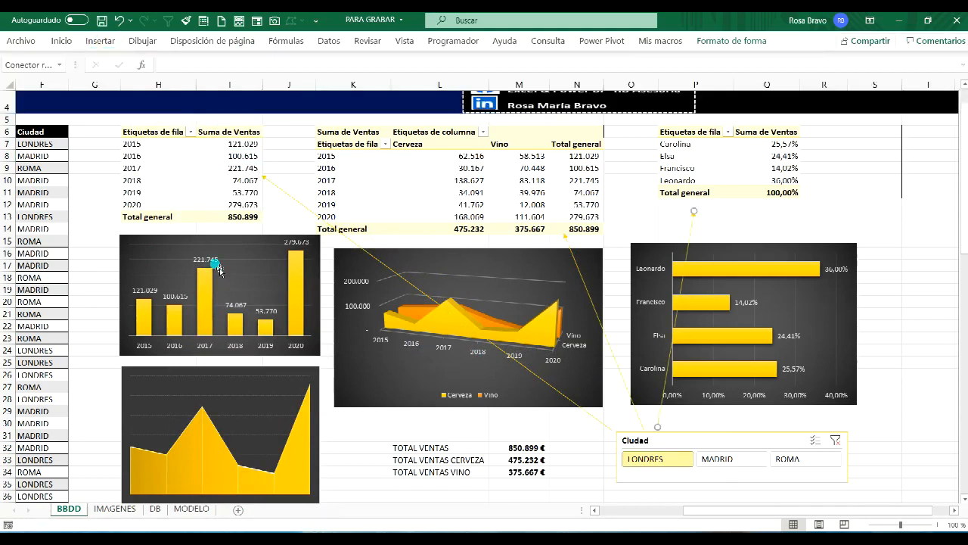
Draw curved arrows beside the sales-by-year pivot table, one to its column chart and one to its area chart
{"action": "left_click", "coordinate": [150, 151]}
{"action": "mouse_move", "coordinate": [110, 185]}
{"action": "left_mouse_down"}
{"action": "mouse_move", "coordinate": [121, 299]}
{"action": "mouse_move", "coordinate": [116, 291]}
{"action": "left_mouse_up"}
{"action": "mouse_move", "coordinate": [105, 171]}
{"action": "left_mouse_down"}
{"action": "mouse_move", "coordinate": [91, 332]}
{"action": "mouse_move", "coordinate": [116, 416]}
{"action": "left_mouse_up"}
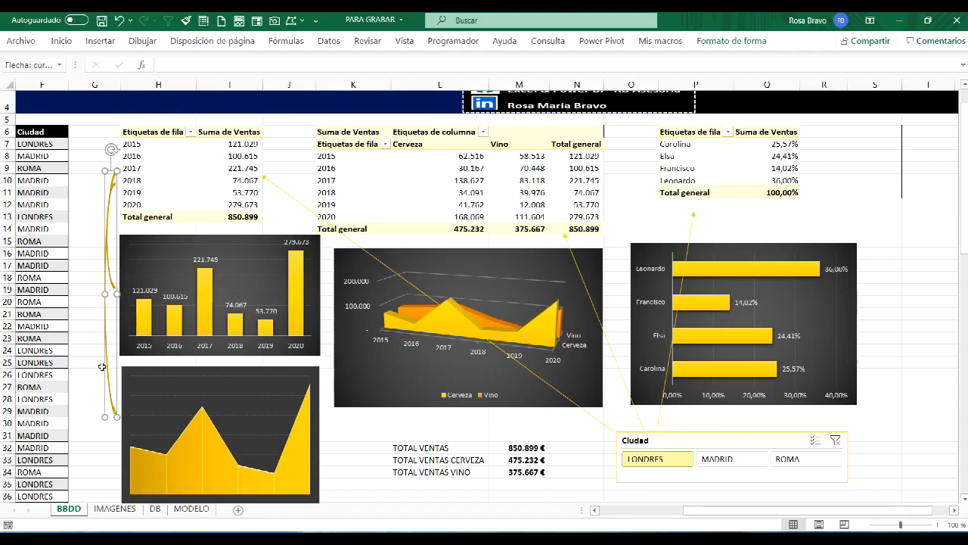
Draw a curved block arrow from the product-and-year pivot table down to its 3D area chart
{"action": "left_click", "coordinate": [617, 171]}
{"action": "left_click", "coordinate": [586, 160]}
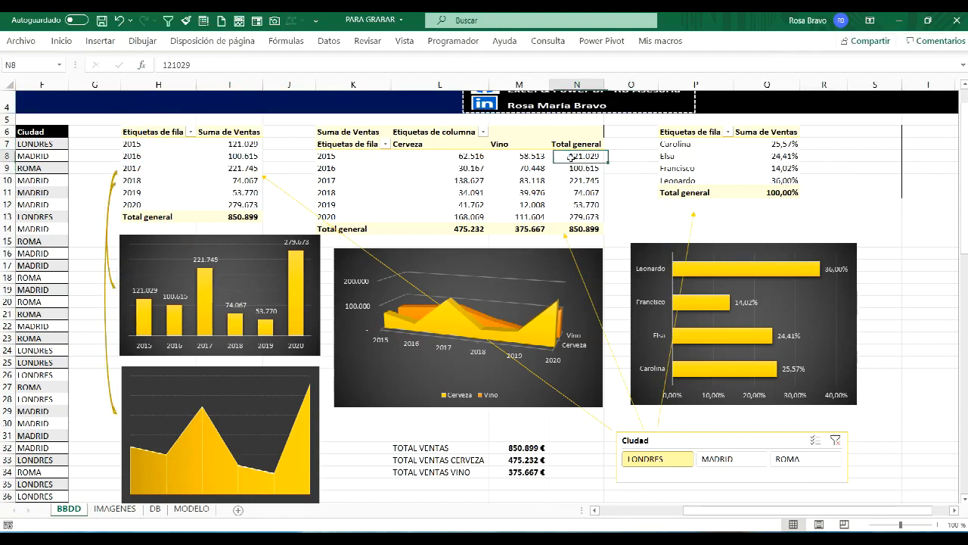
{"action": "left_click", "coordinate": [100, 41]}
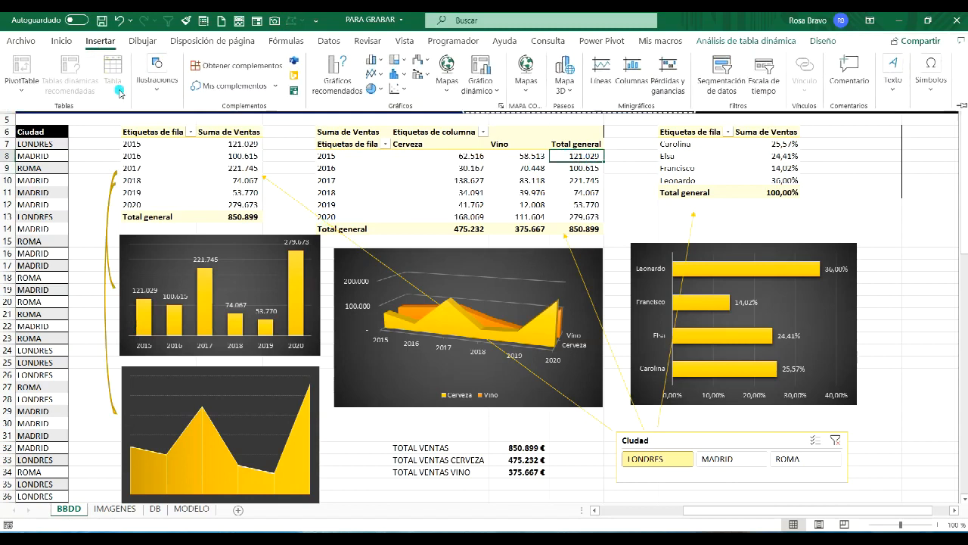
{"action": "left_click", "coordinate": [157, 72]}
{"action": "left_click", "coordinate": [186, 144]}
{"action": "left_click", "coordinate": [193, 393]}
{"action": "left_click_drag", "start_coordinate": [609, 174], "coordinate": [574, 319]}
Draw a curved block arrow from the seller pivot table down to the seller bar chart
{"action": "left_click", "coordinate": [766, 144]}
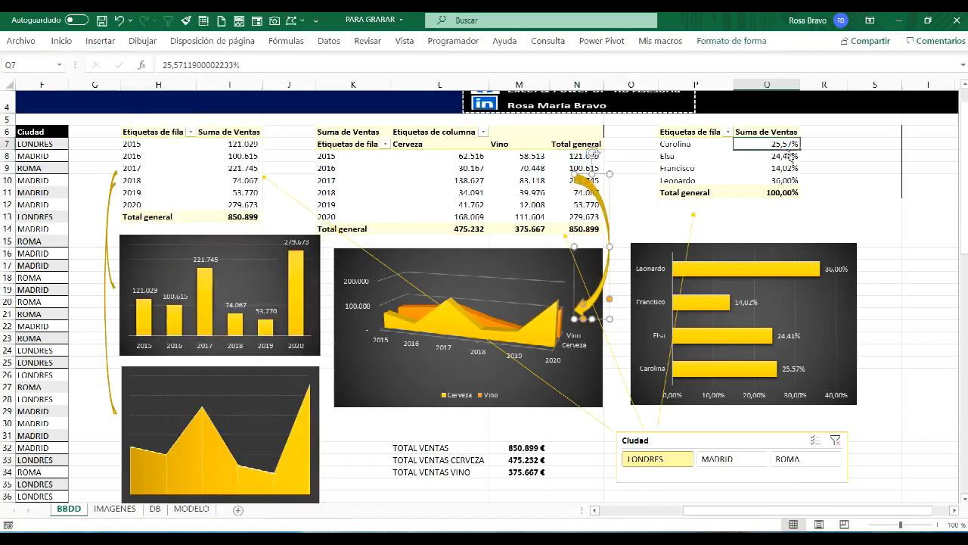
{"action": "left_click", "coordinate": [100, 40]}
{"action": "left_click_drag", "start_coordinate": [828, 166], "coordinate": [839, 179]}
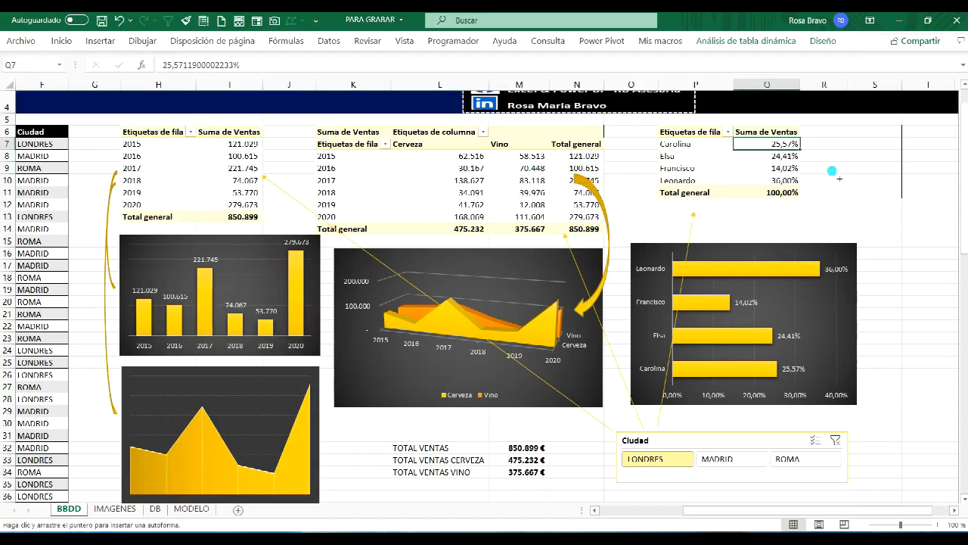
{"action": "left_click_drag", "start_coordinate": [802, 154], "coordinate": [832, 317]}
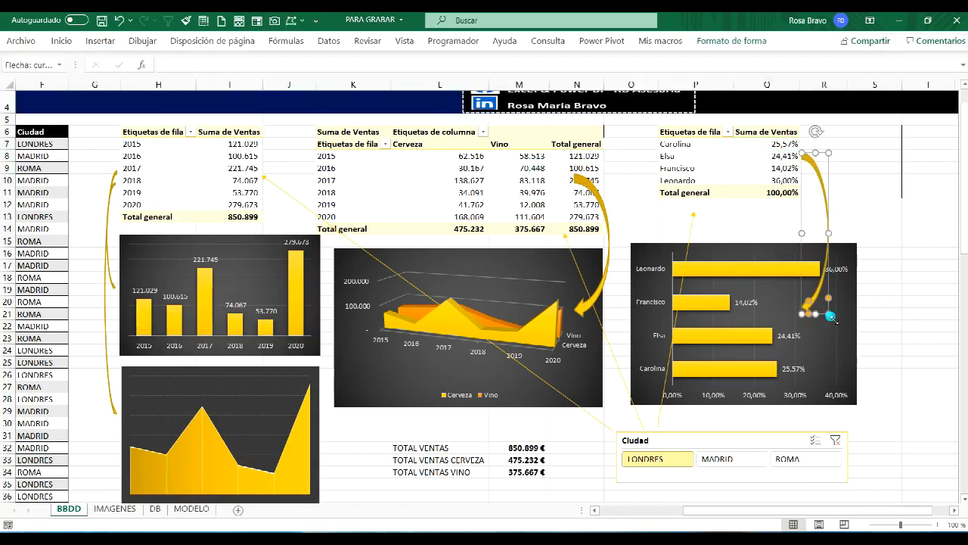
Filter the Ciudad slicer on MADRID and delete all the arrows drawn over the sheet
{"action": "left_click", "coordinate": [718, 459]}
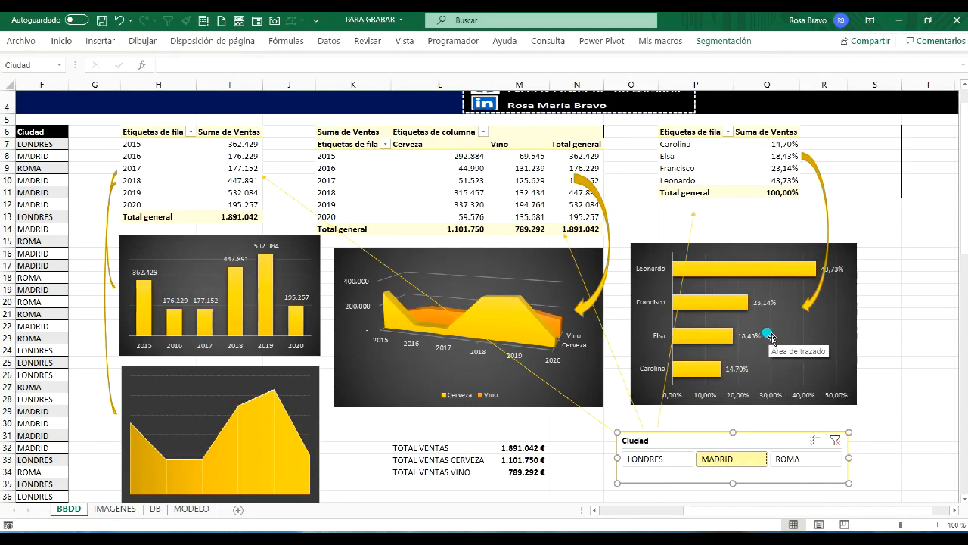
{"action": "mouse_move", "coordinate": [678, 264]}
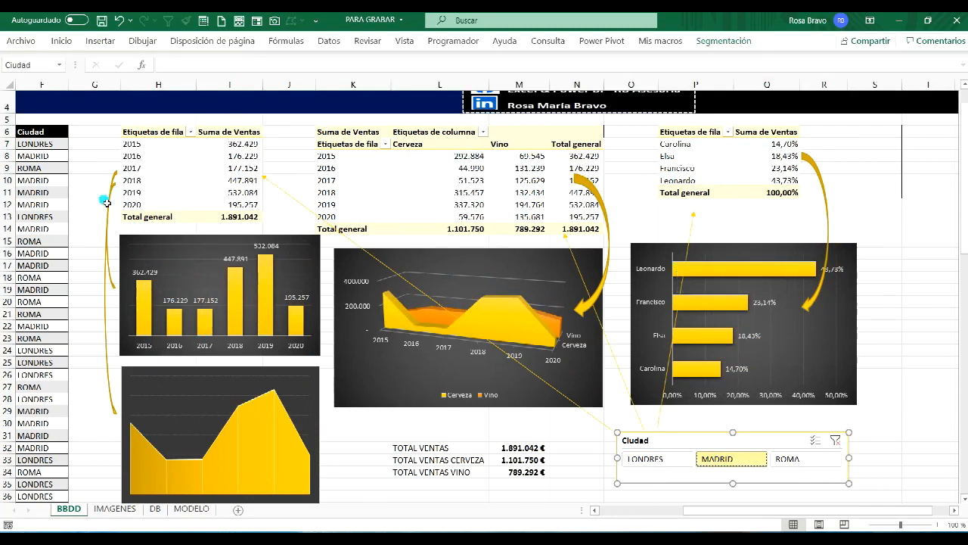
{"action": "left_click", "coordinate": [108, 203]}
{"action": "key", "text": "Delete"}
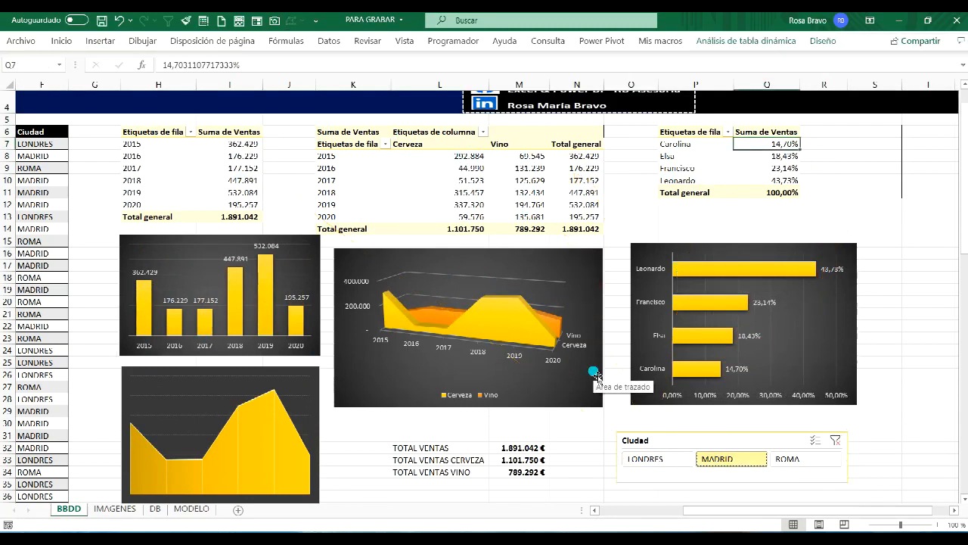
{"action": "scroll", "coordinate": [577, 282], "scroll_direction": "up", "scroll_amount": 1}
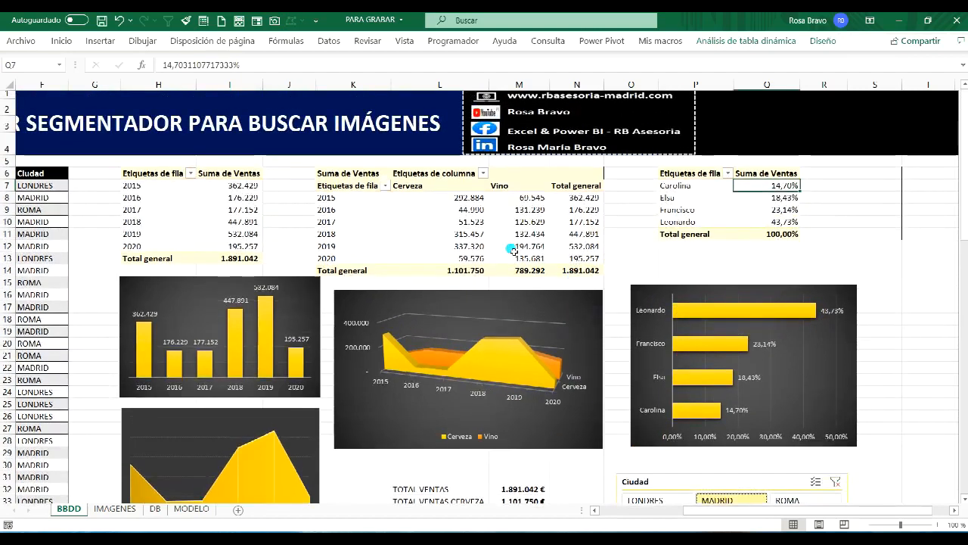
{"action": "scroll", "coordinate": [510, 246], "scroll_direction": "down", "scroll_amount": 2}
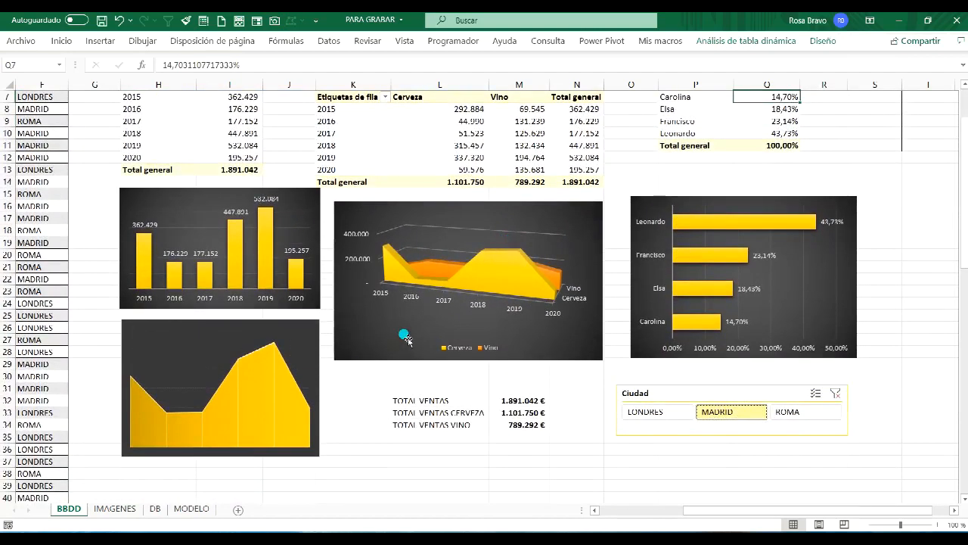
Copy the Ciudad slicer from the BBDD sheet to cell B9 of the DB sheet
{"action": "left_click", "coordinate": [679, 394]}
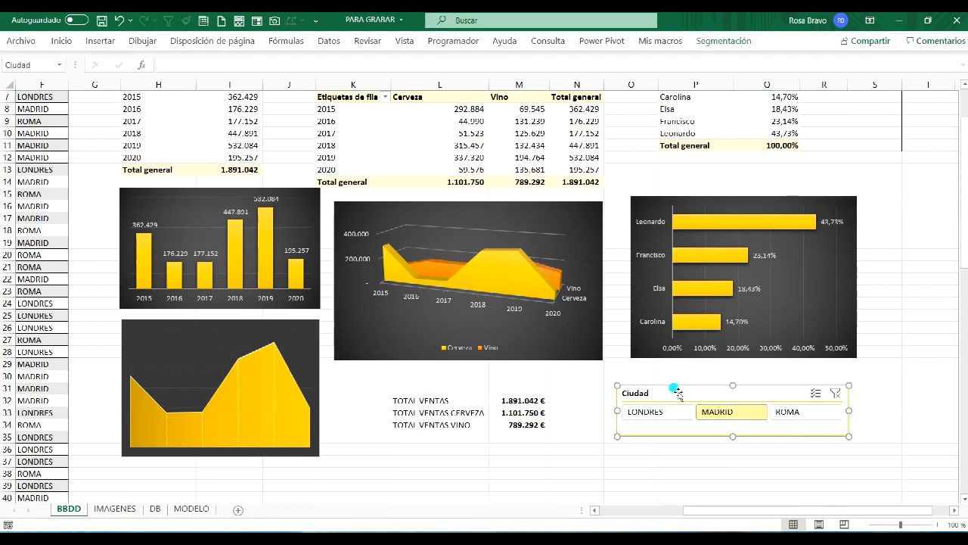
{"action": "left_click", "coordinate": [156, 508]}
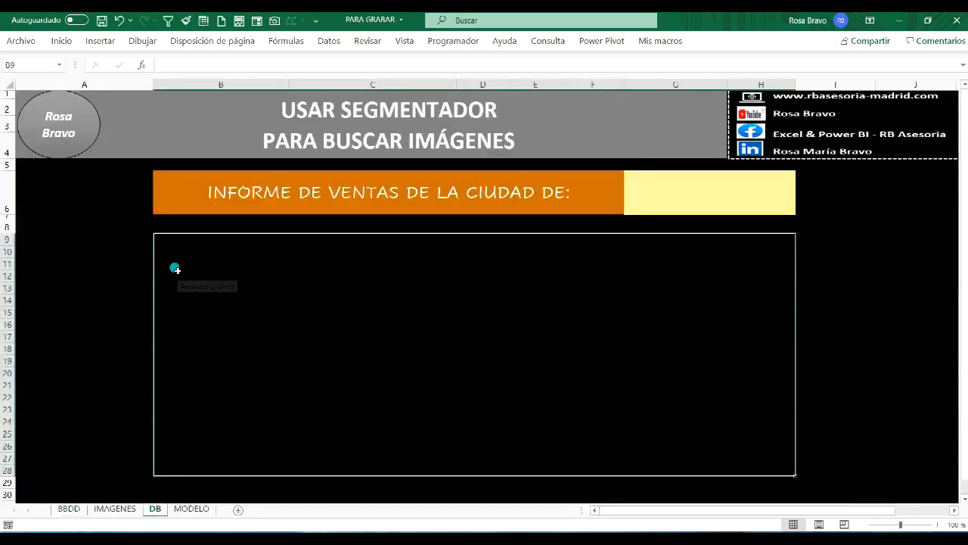
{"action": "left_click", "coordinate": [168, 241]}
{"action": "key", "text": "ctrl+v"}
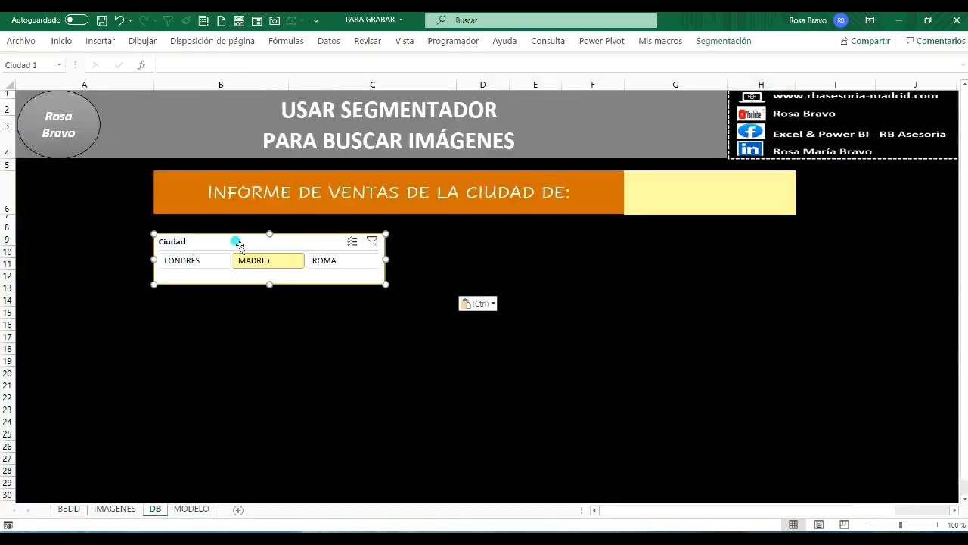
Copy the sales-by-year column chart from the BBDD sheet to cell B14 of the DB sheet, below the slicer
{"action": "left_click", "coordinate": [200, 301]}
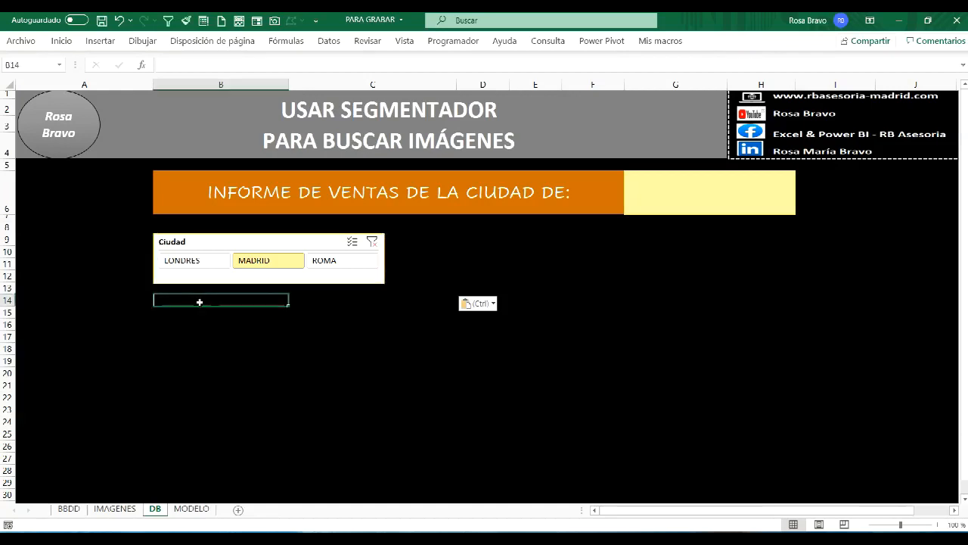
{"action": "key", "text": "ctrl+v"}
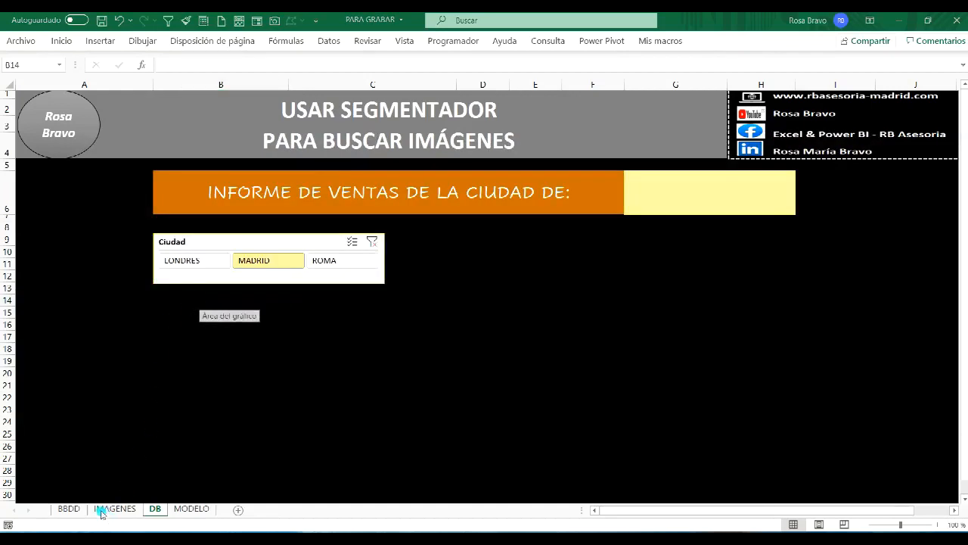
{"action": "left_click", "coordinate": [68, 508]}
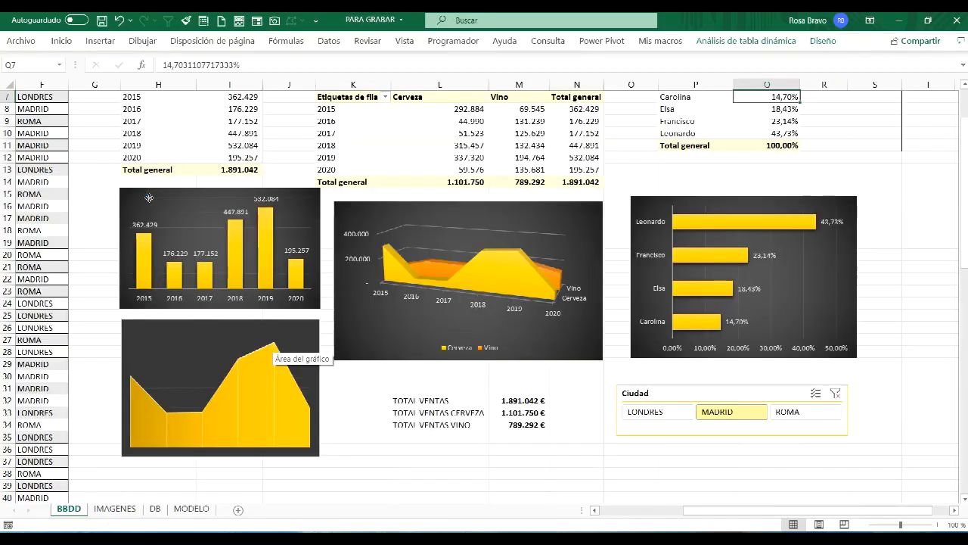
{"action": "left_click", "coordinate": [145, 196]}
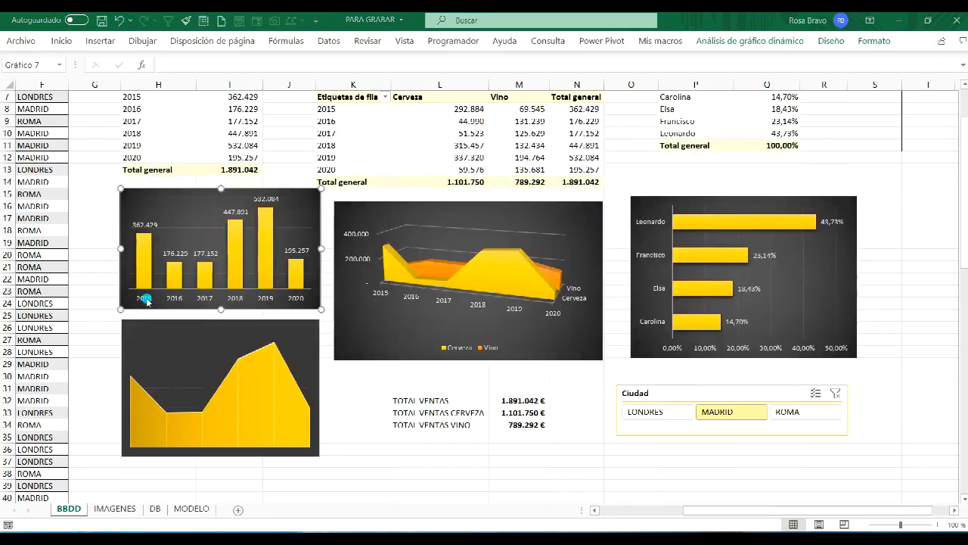
{"action": "key", "text": "ctrl+Page_Down"}
{"action": "key", "text": "ctrl+Page_Down"}
{"action": "key", "text": "ctrl+v"}
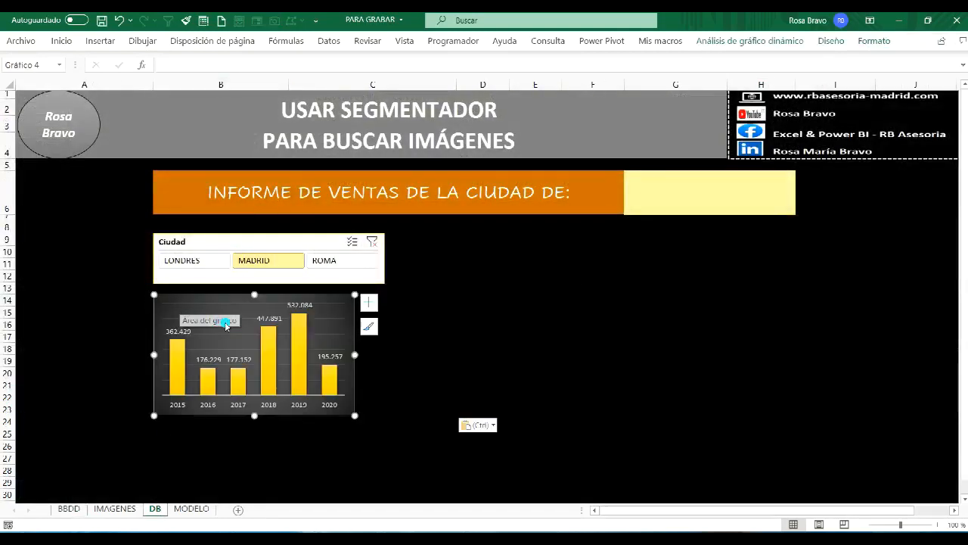
Widen the copied column chart to about the slicer's width and reduce its height to end around row 20
{"action": "left_click_drag", "start_coordinate": [355, 354], "coordinate": [389, 354]}
{"action": "left_click_drag", "start_coordinate": [269, 416], "coordinate": [266, 374]}
{"action": "left_click", "coordinate": [483, 263]}
Check the layout on the MODELO sheet and draw a rectangle about 5.8 cm high and 8.28 cm wide beside the DB sheet's slicer and chart
{"action": "left_click", "coordinate": [192, 508]}
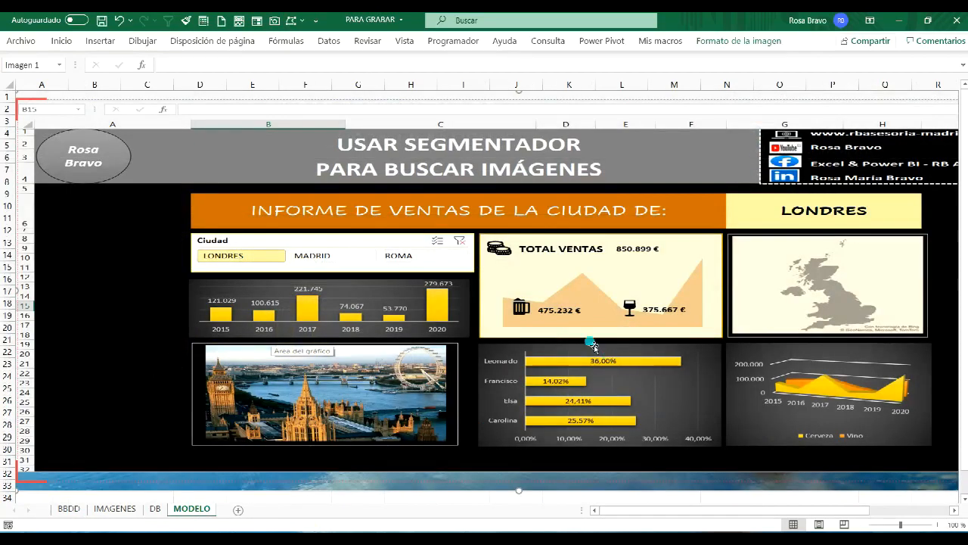
{"action": "left_click", "coordinate": [547, 253]}
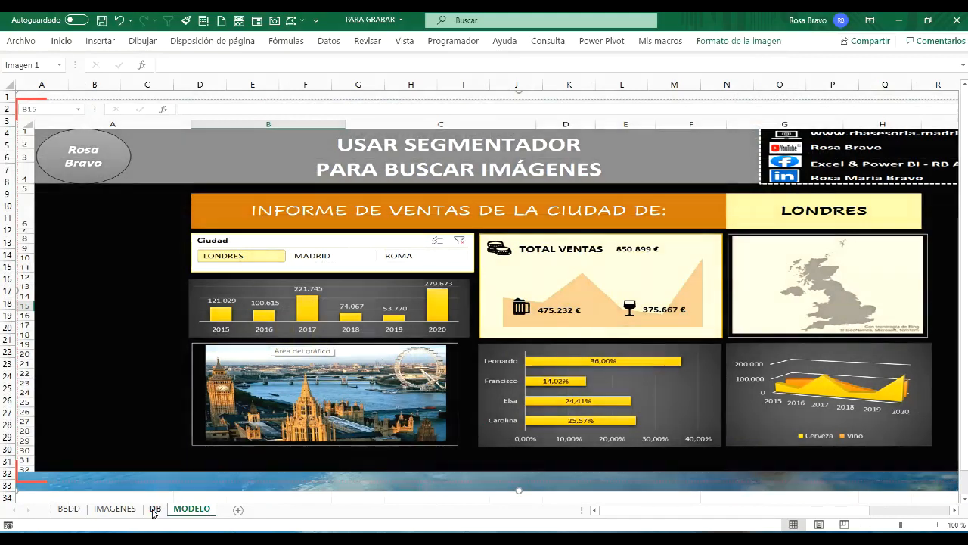
{"action": "left_click", "coordinate": [154, 509]}
{"action": "left_click", "coordinate": [406, 239]}
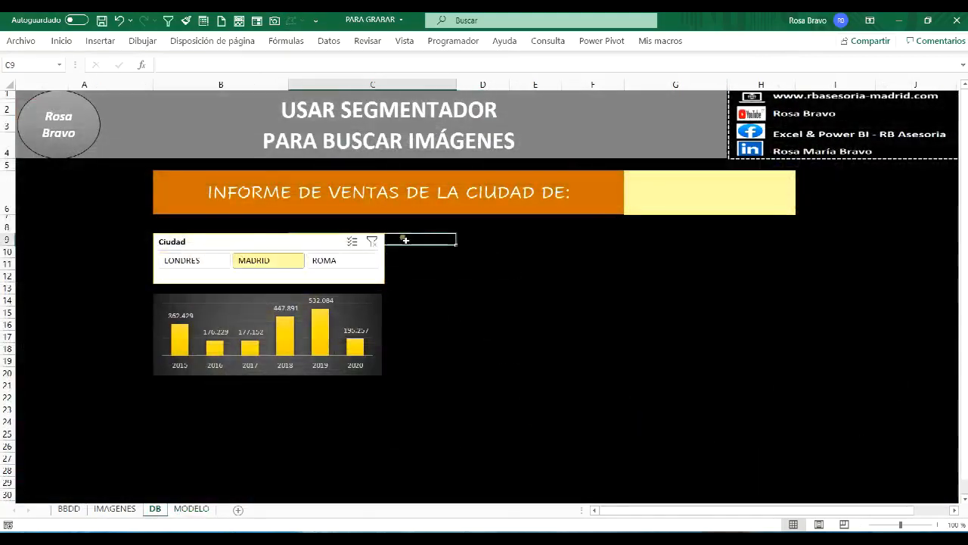
{"action": "left_click", "coordinate": [103, 42]}
{"action": "left_click", "coordinate": [156, 73]}
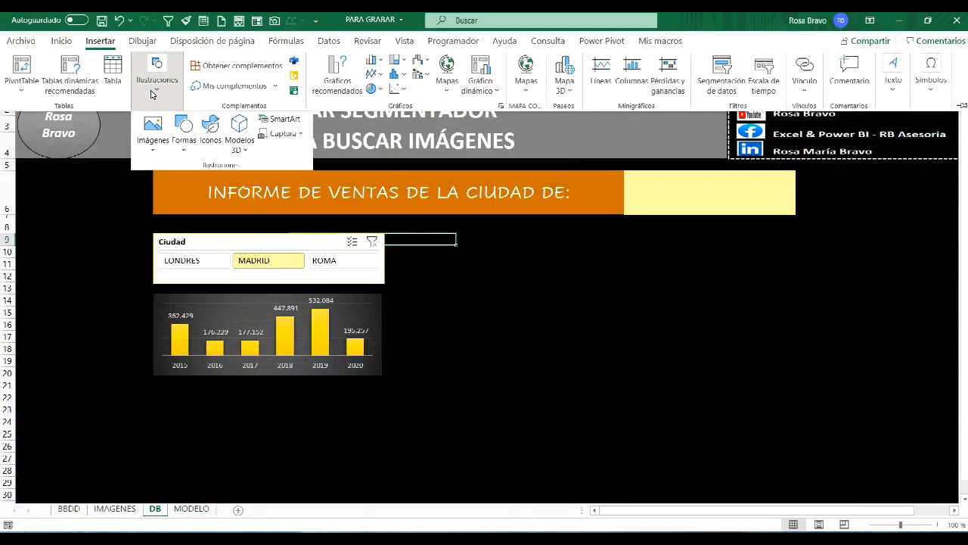
{"action": "left_click", "coordinate": [184, 130]}
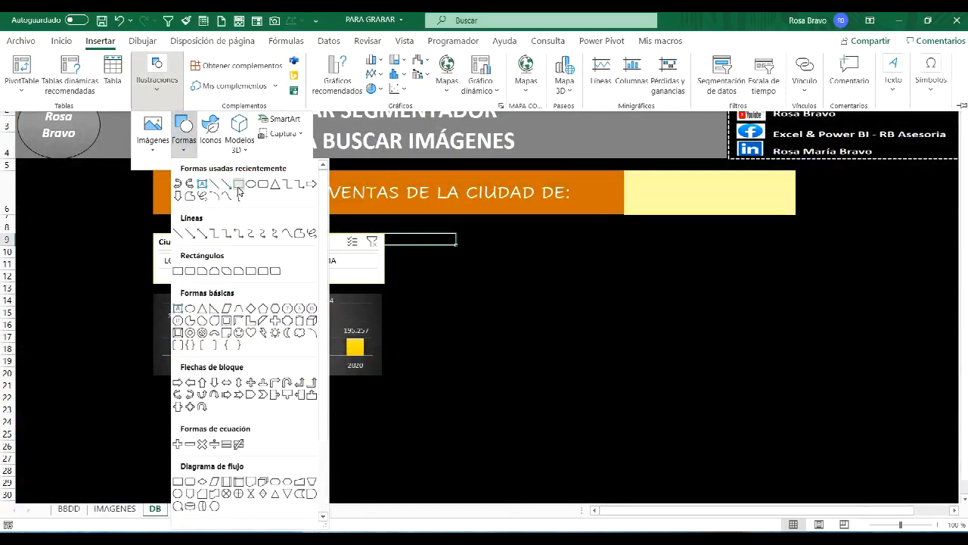
{"action": "left_click", "coordinate": [239, 185]}
{"action": "left_click_drag", "start_coordinate": [396, 236], "coordinate": [598, 383]}
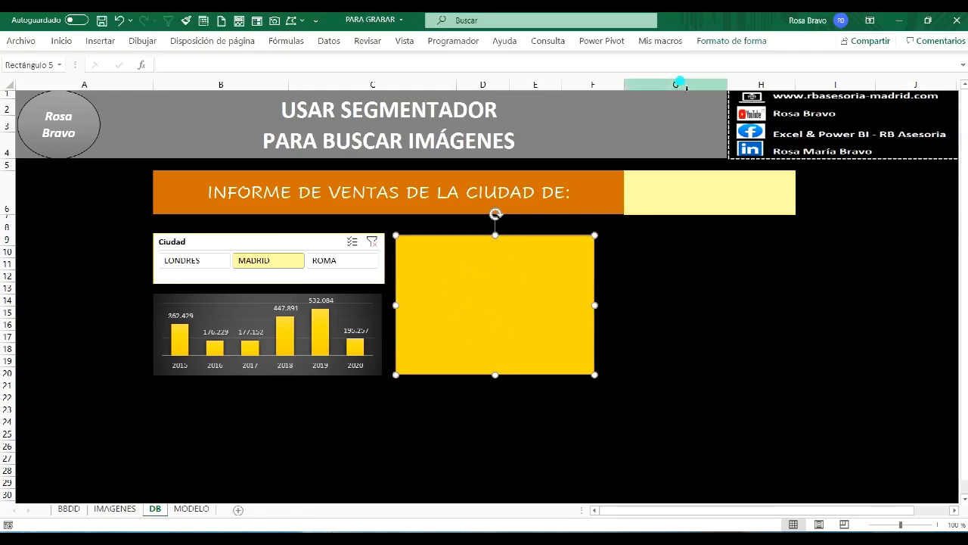
Fill the new rectangle beside the slicer with the palest yellow theme colour
{"action": "left_click", "coordinate": [709, 44]}
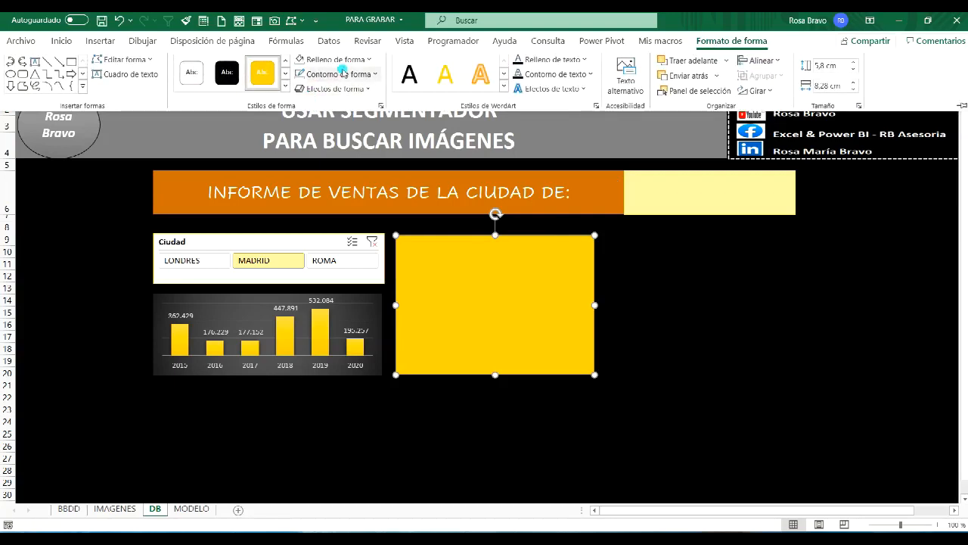
{"action": "left_click", "coordinate": [345, 65]}
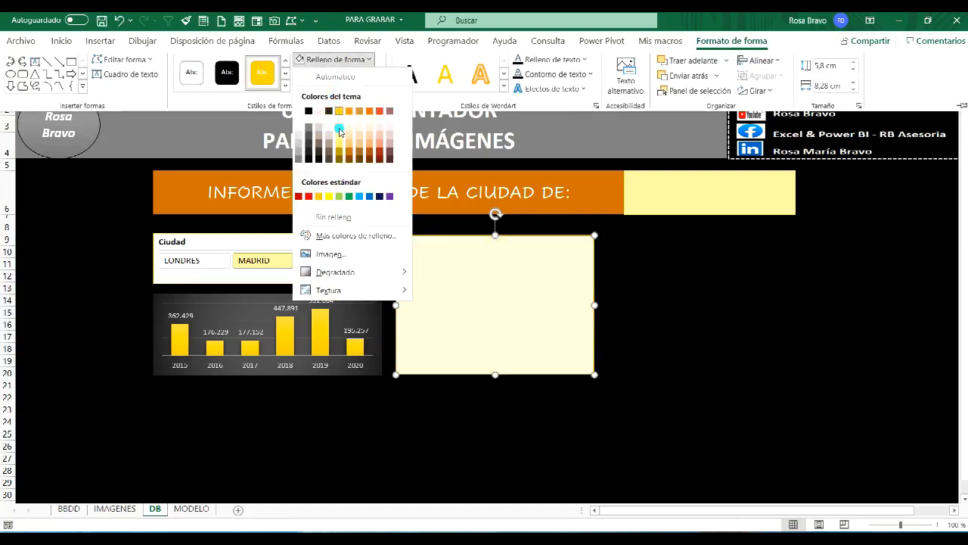
{"action": "left_click", "coordinate": [340, 133]}
{"action": "left_click", "coordinate": [531, 325]}
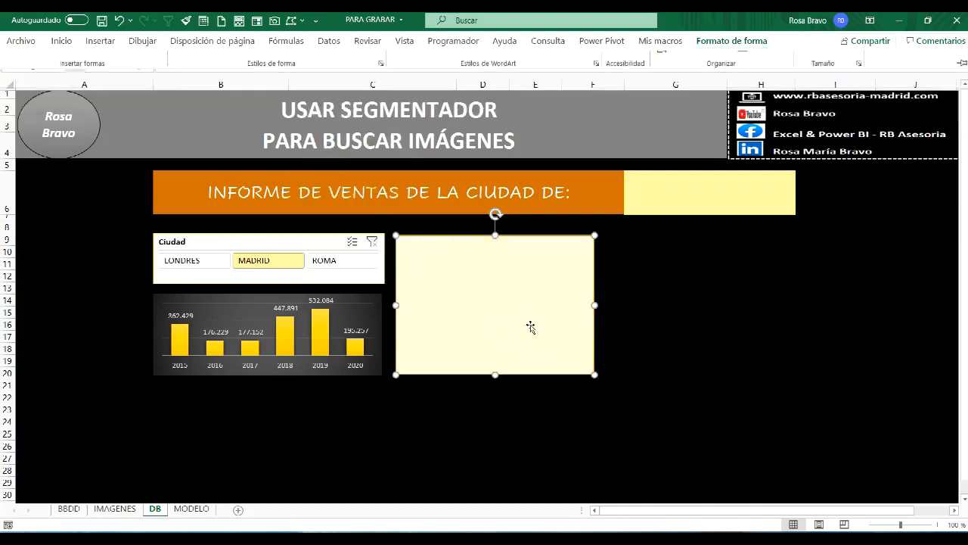
Copy the BBDD sheet's sales-by-year area chart onto the pale yellow rectangle in DB and shrink it to about 5.19 by 7.62 cm
{"action": "left_click", "coordinate": [110, 510]}
{"action": "left_click", "coordinate": [71, 509]}
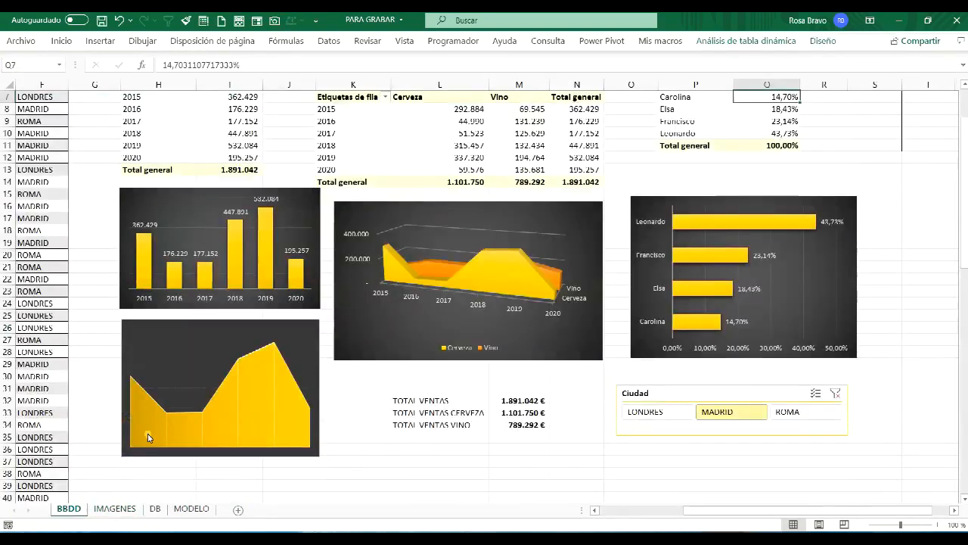
{"action": "left_click", "coordinate": [246, 391]}
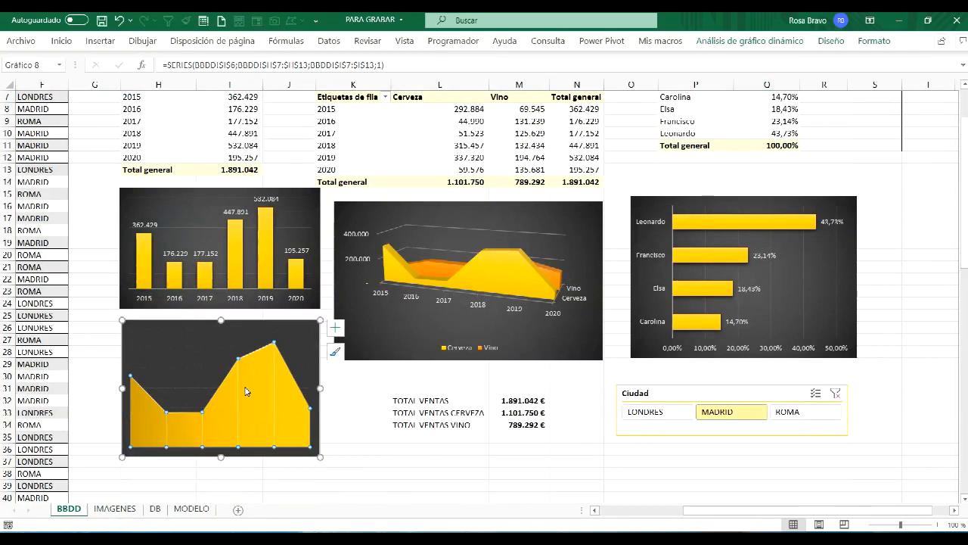
{"action": "left_click", "coordinate": [214, 343]}
{"action": "left_click", "coordinate": [205, 331]}
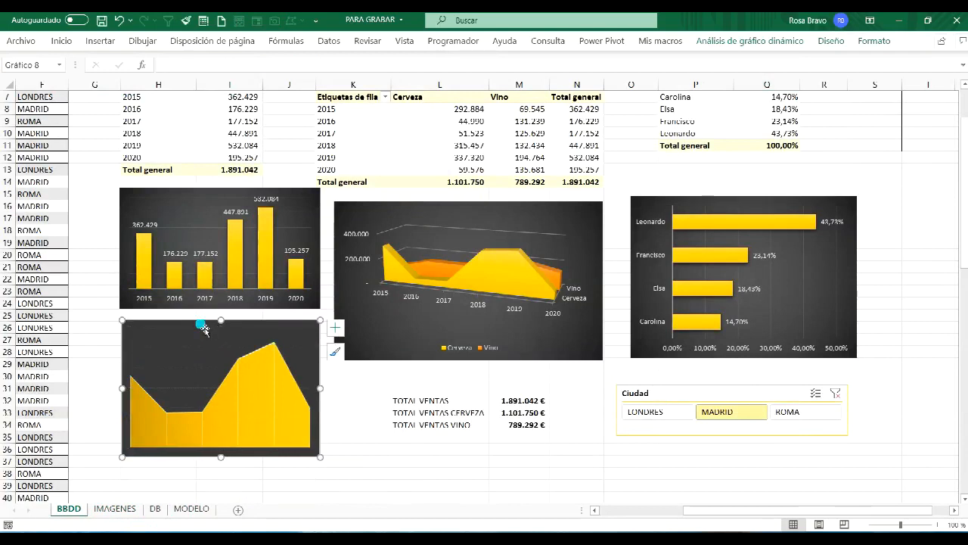
{"action": "left_click", "coordinate": [190, 509]}
{"action": "left_click", "coordinate": [156, 507]}
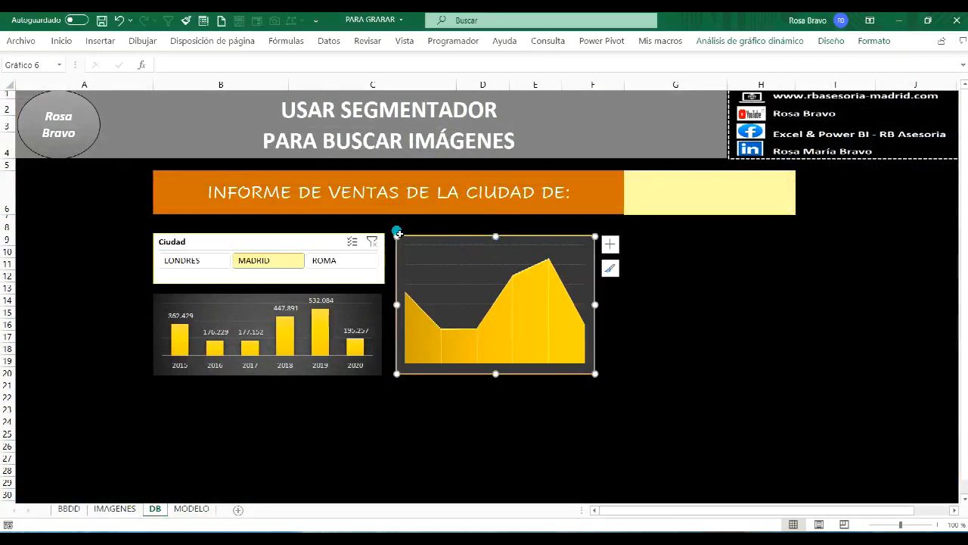
{"action": "left_click_drag", "start_coordinate": [398, 237], "coordinate": [407, 244]}
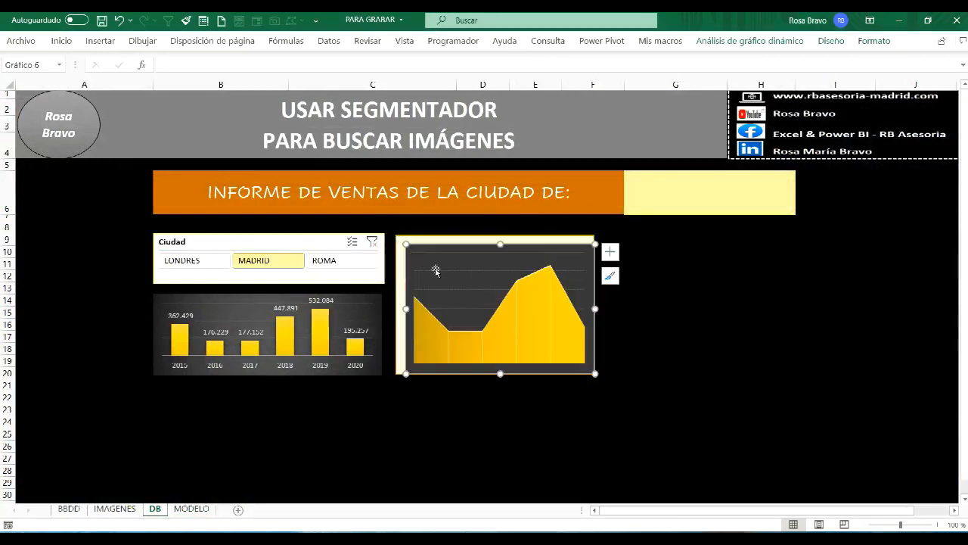
{"action": "left_click_drag", "start_coordinate": [595, 374], "coordinate": [591, 370]}
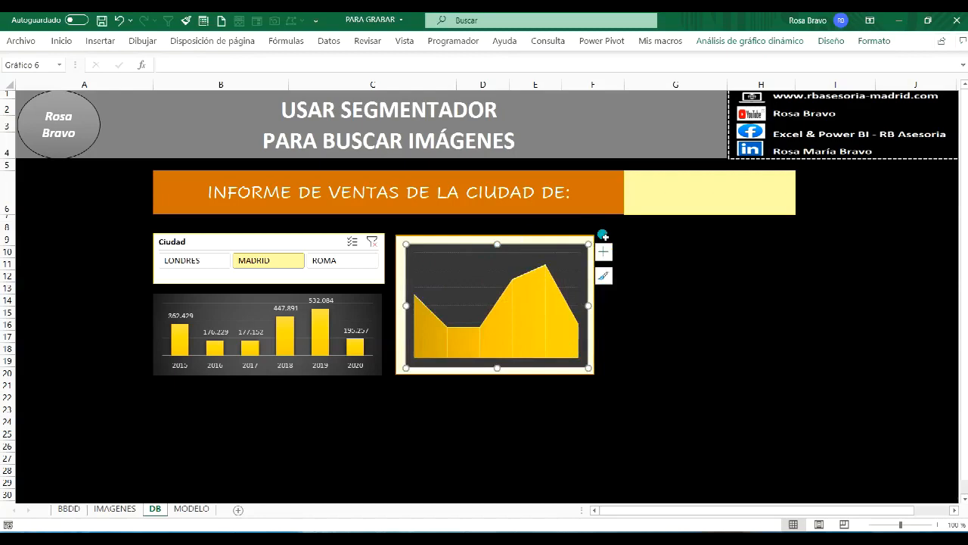
Remove the fill and the outline from the area chart on the pale yellow rectangle, and select its gridlines
{"action": "left_click", "coordinate": [875, 41]}
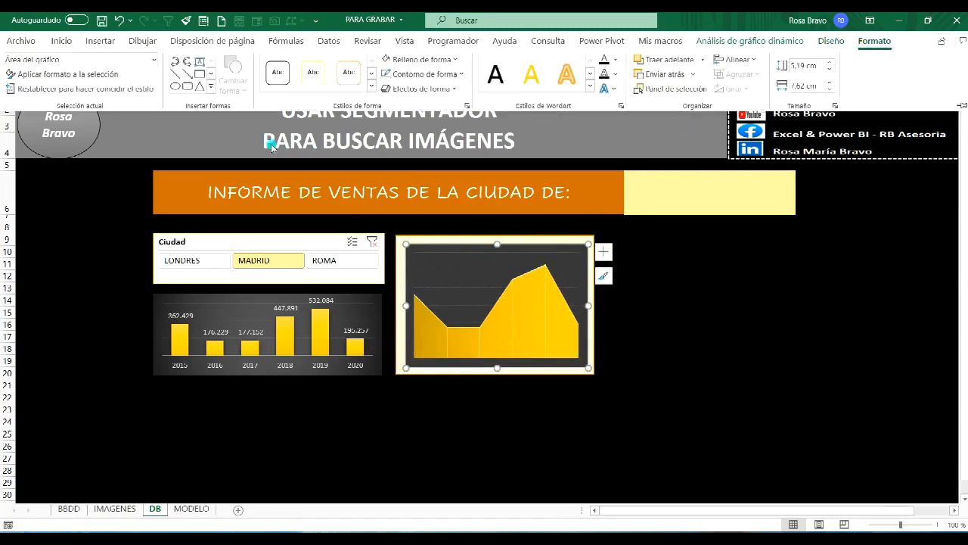
{"action": "left_click", "coordinate": [425, 59]}
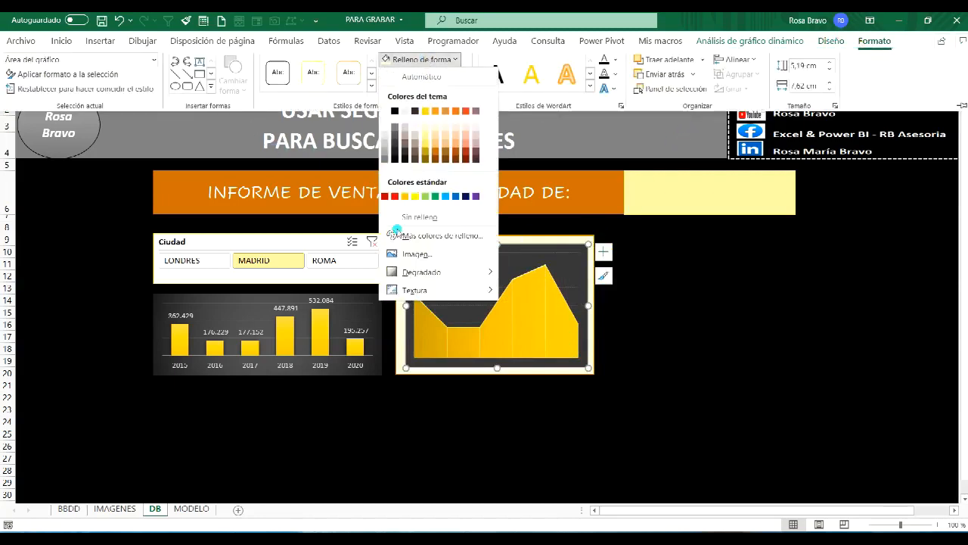
{"action": "left_click", "coordinate": [396, 218]}
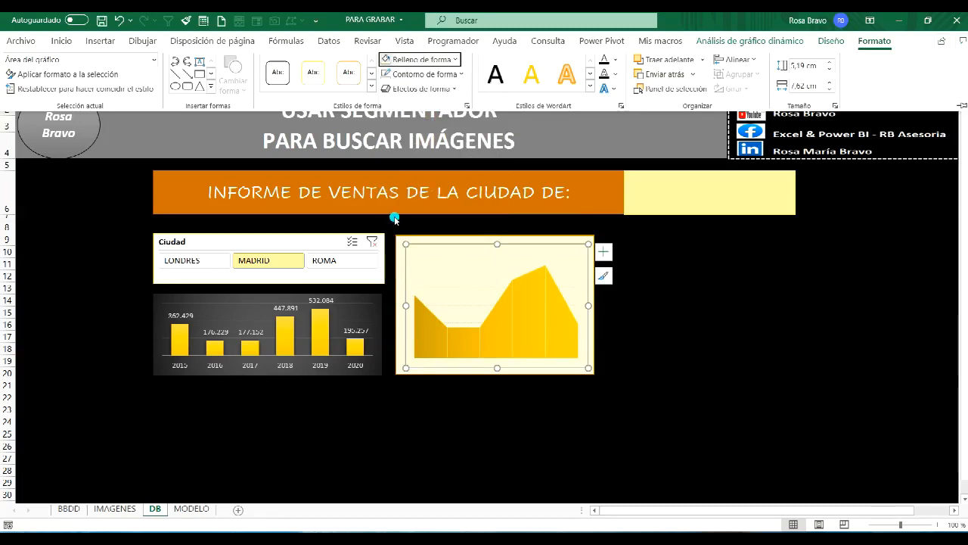
{"action": "left_click", "coordinate": [425, 73]}
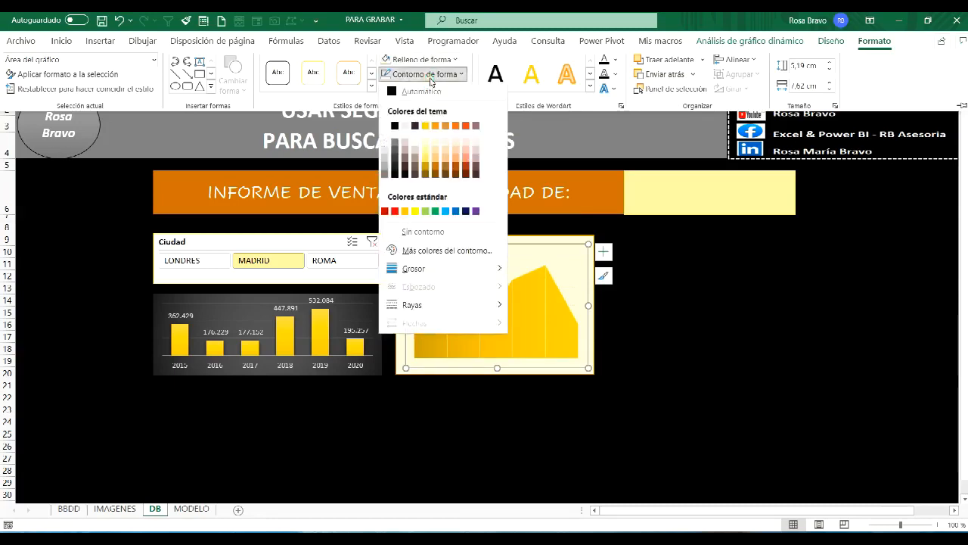
{"action": "left_click", "coordinate": [392, 232]}
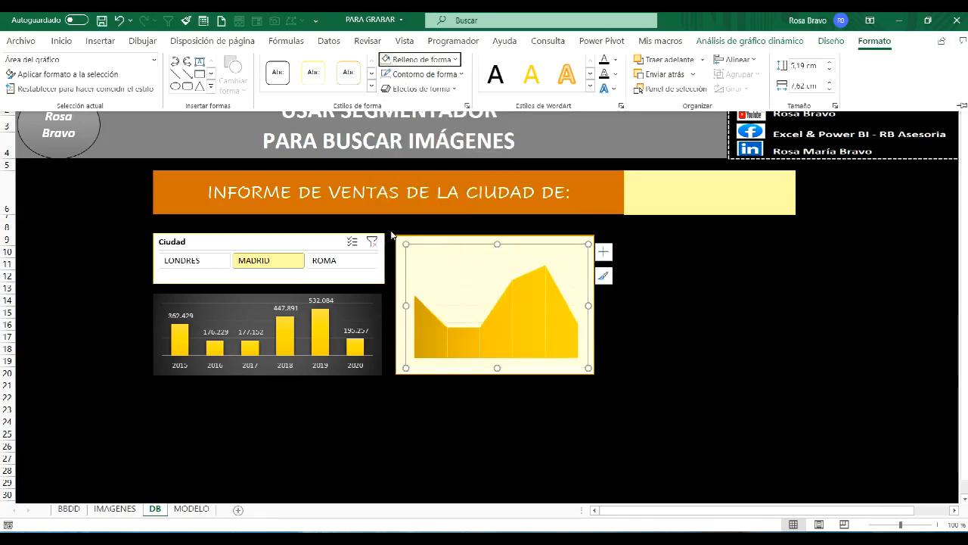
{"action": "left_click", "coordinate": [446, 274]}
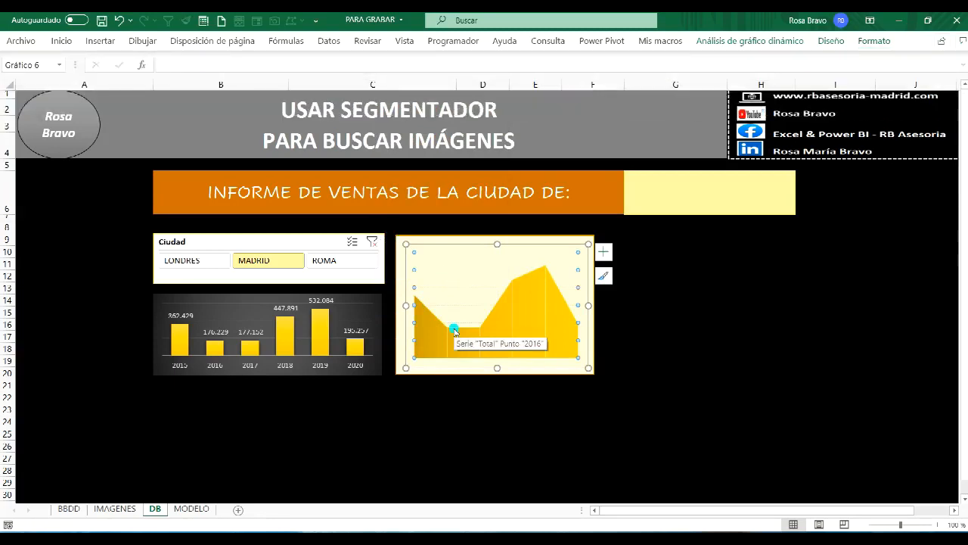
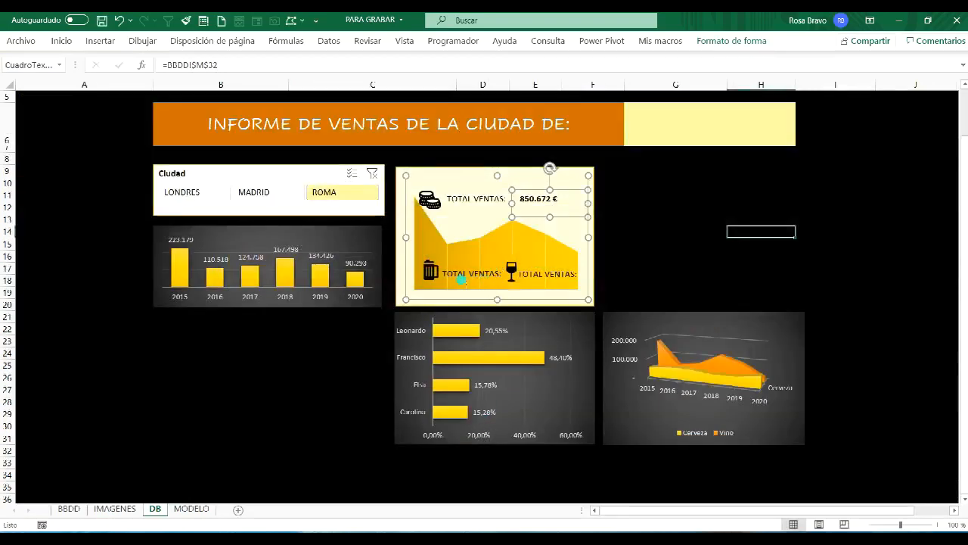
Clear the TOTAL VENTAS text beside the beer icon and link its text box to the beer sales total in BBDD cell M33
{"action": "left_click", "coordinate": [463, 277]}
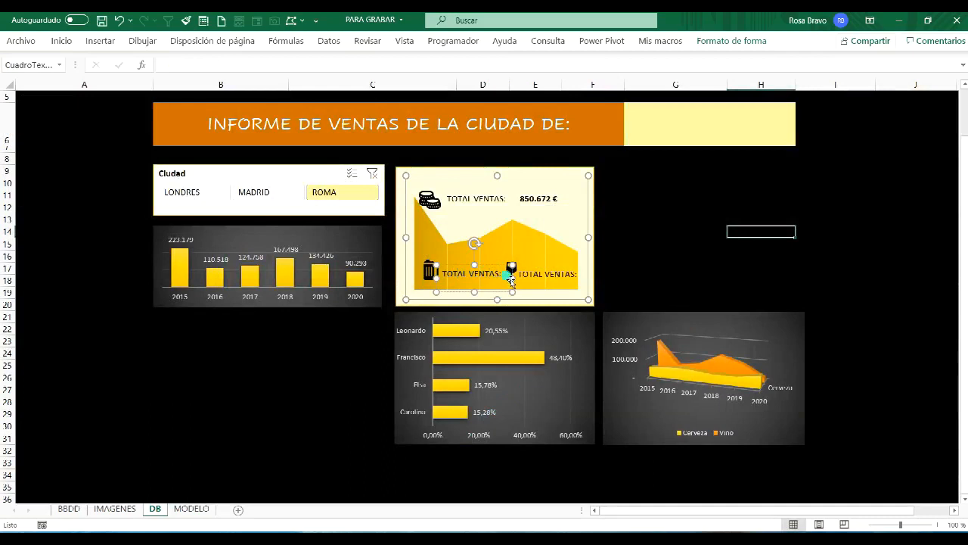
{"action": "key", "text": "BackSpace"}
{"action": "key", "text": "BackSpace"}
{"action": "key", "text": "BackSpace"}
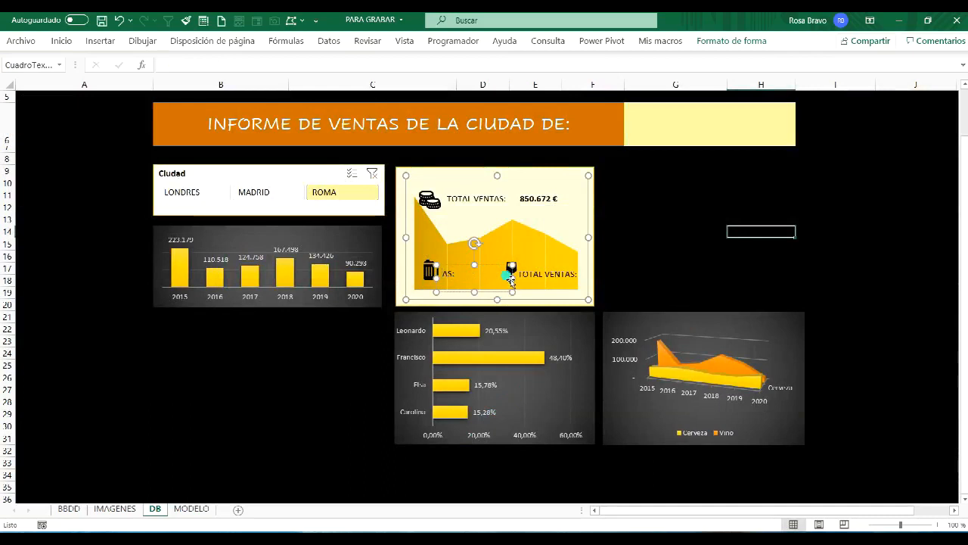
{"action": "left_click", "coordinate": [207, 68]}
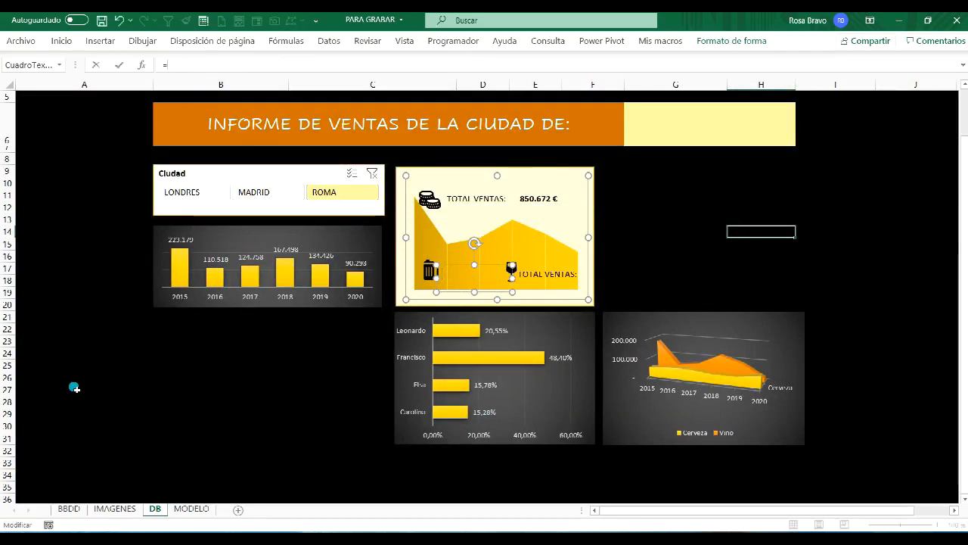
{"action": "left_click", "coordinate": [69, 509]}
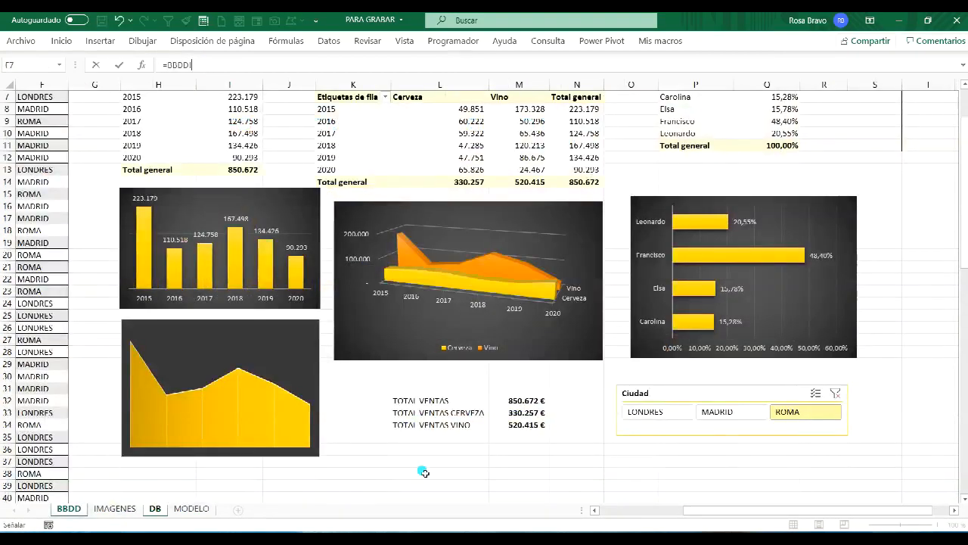
{"action": "left_click", "coordinate": [531, 414]}
{"action": "key", "text": "Return"}
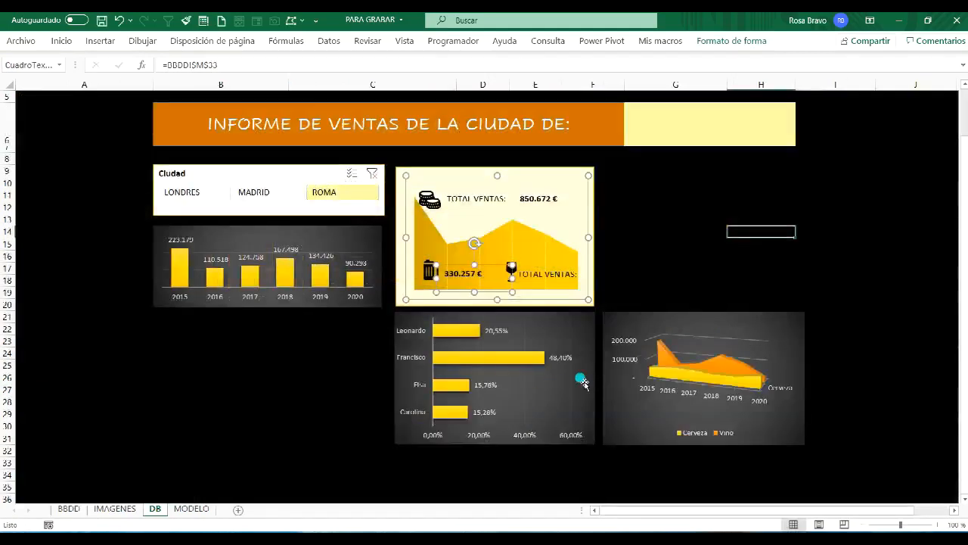
Clear the TOTAL VENTAS text beside the wine glass icon and link its text box to the wine sales total in BBDD cell M34
{"action": "left_click", "coordinate": [536, 274]}
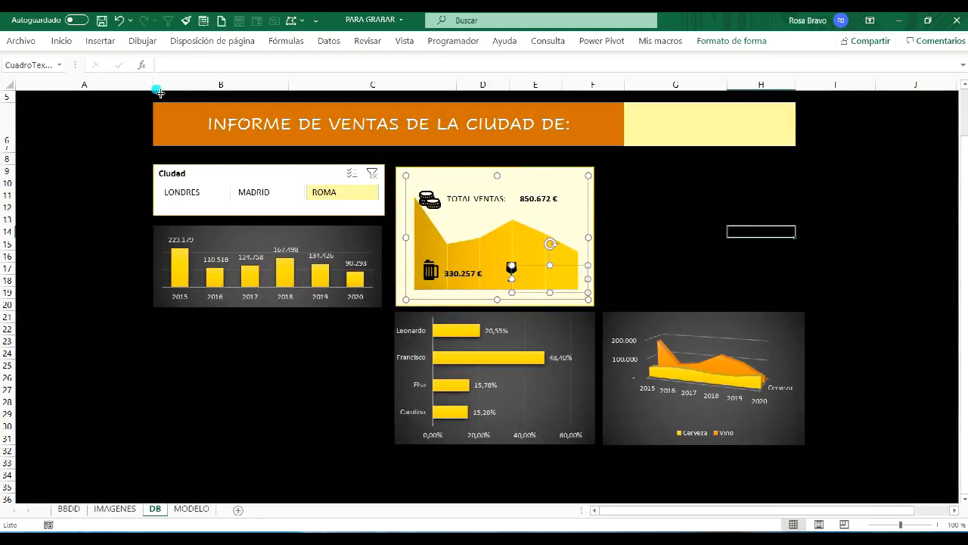
{"action": "left_click", "coordinate": [174, 70]}
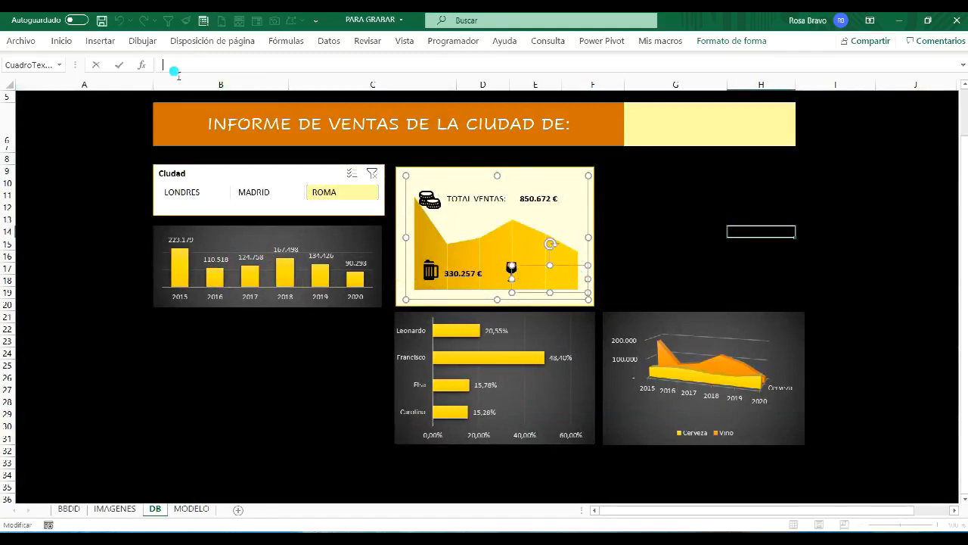
{"action": "left_click", "coordinate": [69, 508]}
{"action": "left_click", "coordinate": [514, 426]}
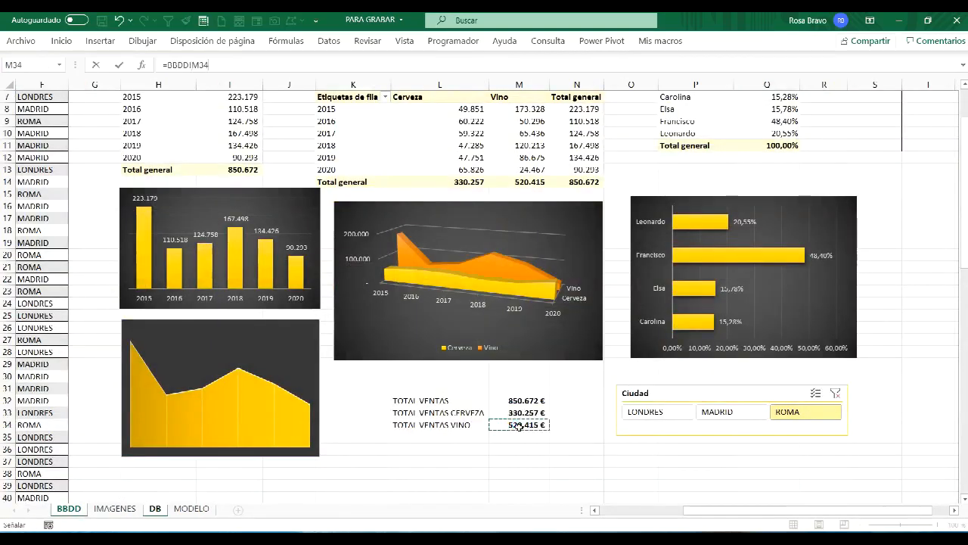
{"action": "key", "text": "Return"}
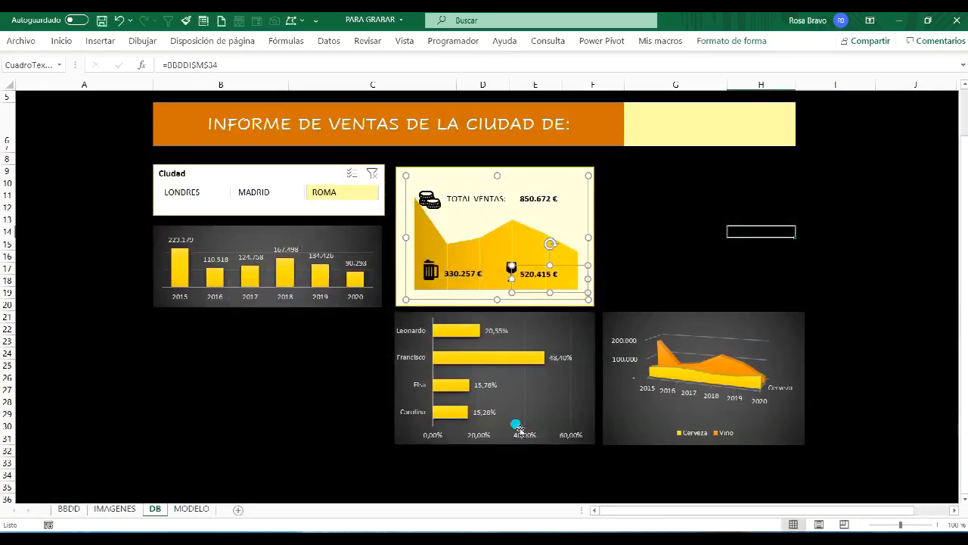
Test the Ciudad slicer on DB by switching between MADRID, LONDRES and ROMA, and check how the charts and linked totals respond
{"action": "left_click", "coordinate": [504, 237]}
{"action": "left_click", "coordinate": [287, 191]}
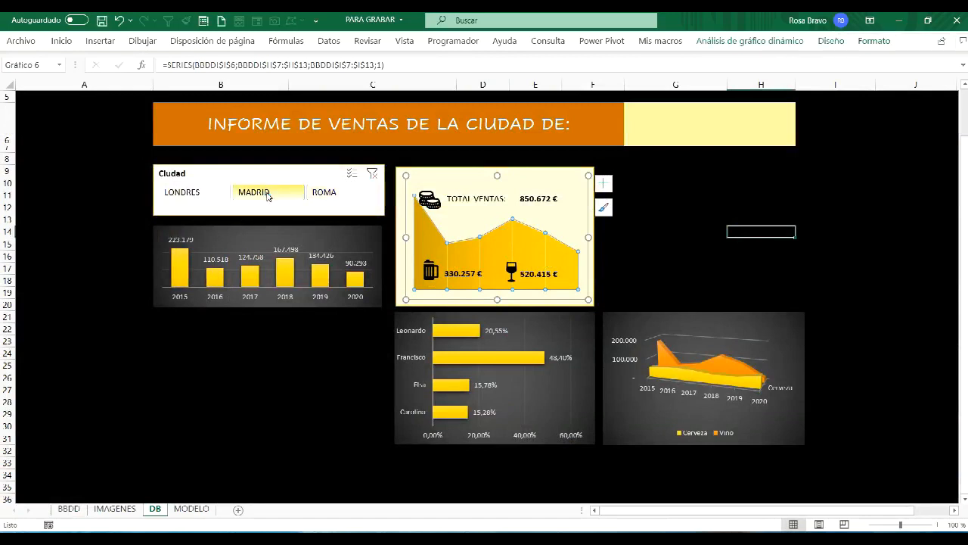
{"action": "left_click", "coordinate": [198, 193]}
{"action": "left_click", "coordinate": [320, 195]}
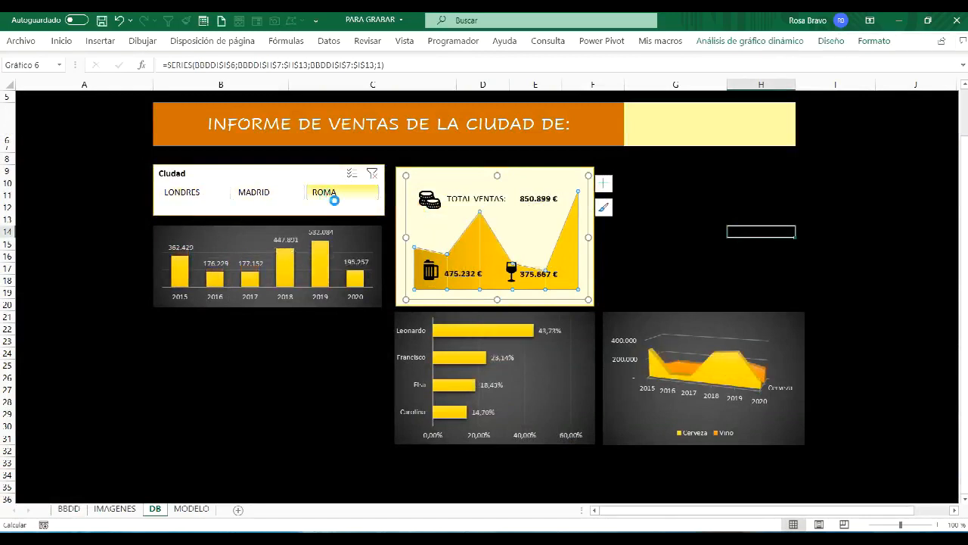
{"action": "left_click", "coordinate": [279, 193]}
{"action": "left_click", "coordinate": [198, 193]}
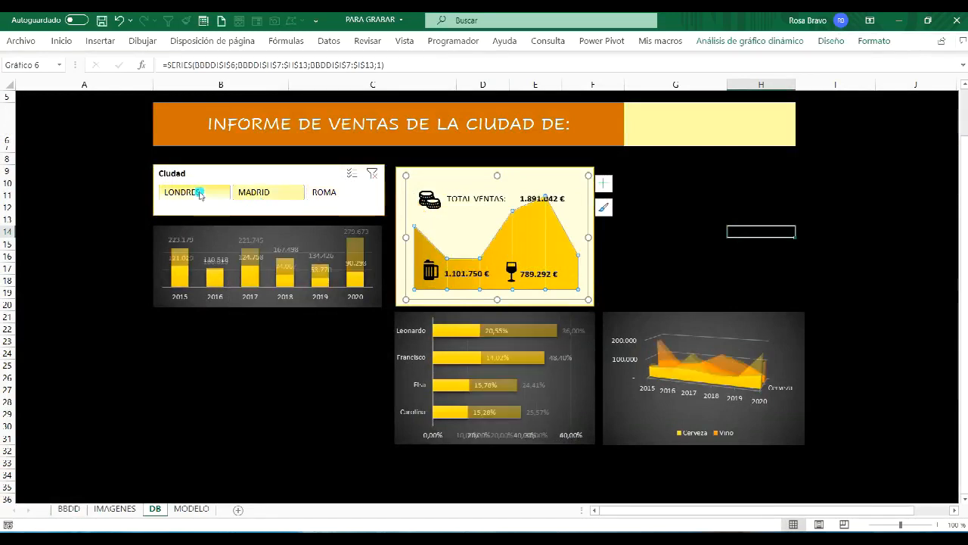
{"action": "left_click", "coordinate": [199, 194]}
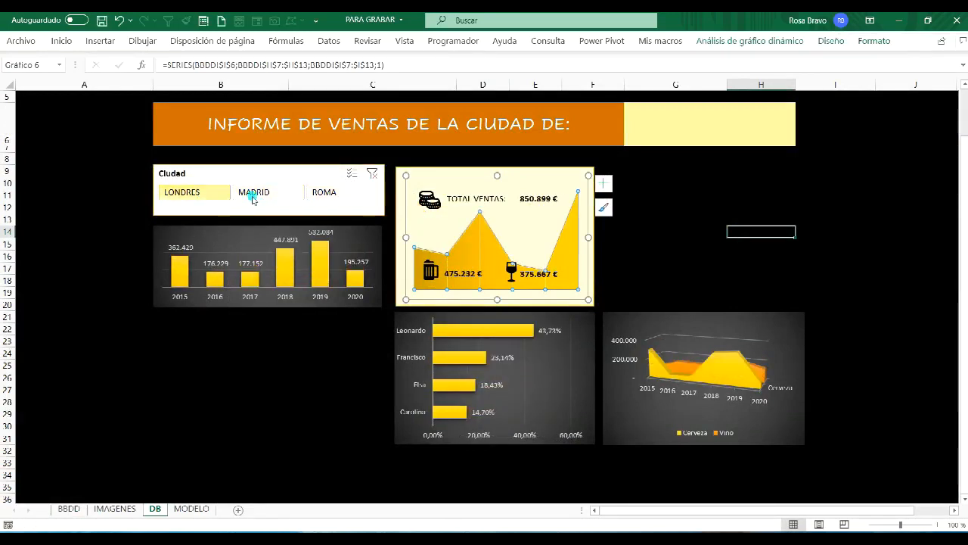
{"action": "left_click", "coordinate": [336, 194]}
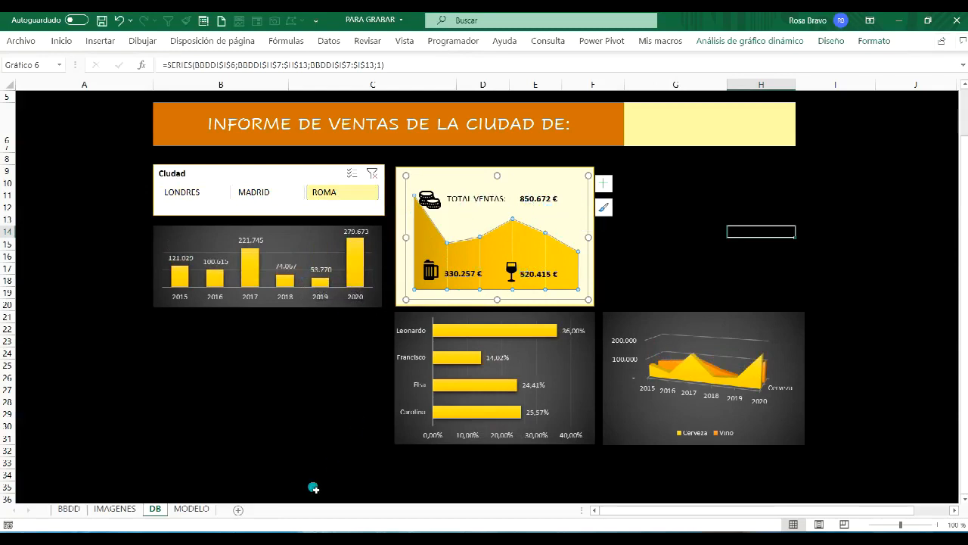
Review the finished dashboard on MODELO, and look through the city photos and country maps on the IMAGENES sheet
{"action": "left_click", "coordinate": [191, 509]}
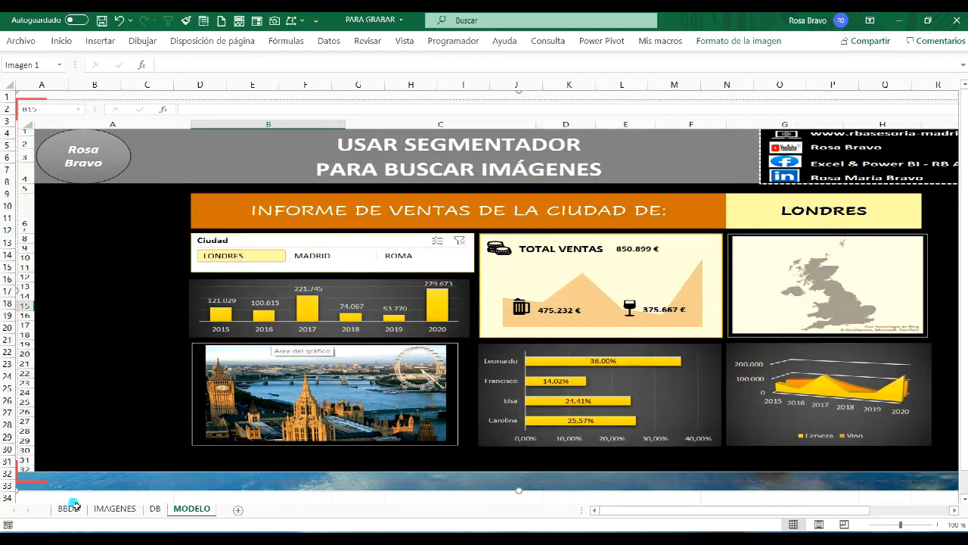
{"action": "left_click", "coordinate": [114, 509]}
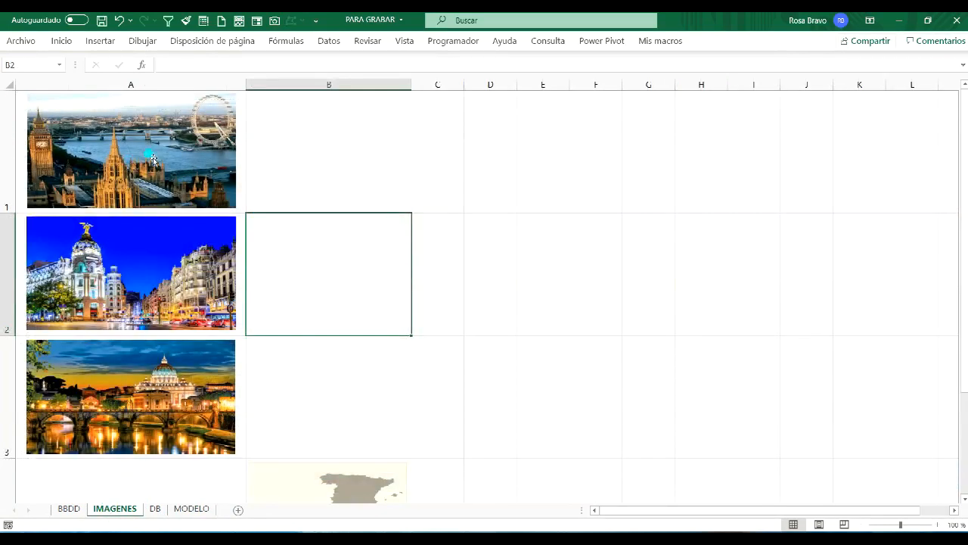
{"action": "scroll", "coordinate": [314, 382], "scroll_direction": "down", "scroll_amount": 3}
{"action": "scroll", "coordinate": [314, 382], "scroll_direction": "up", "scroll_amount": 3}
{"action": "key", "text": "Up"}
{"action": "key", "text": "Right"}
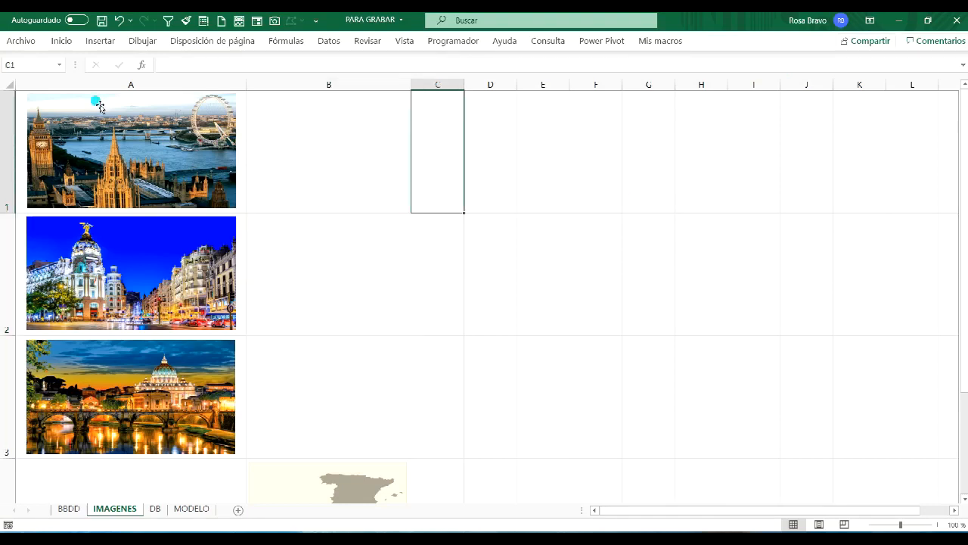
Check the cells named ESPAÑA, INGLATERRA and ITALIA on IMAGENES by going to each named range
{"action": "left_click", "coordinate": [60, 66]}
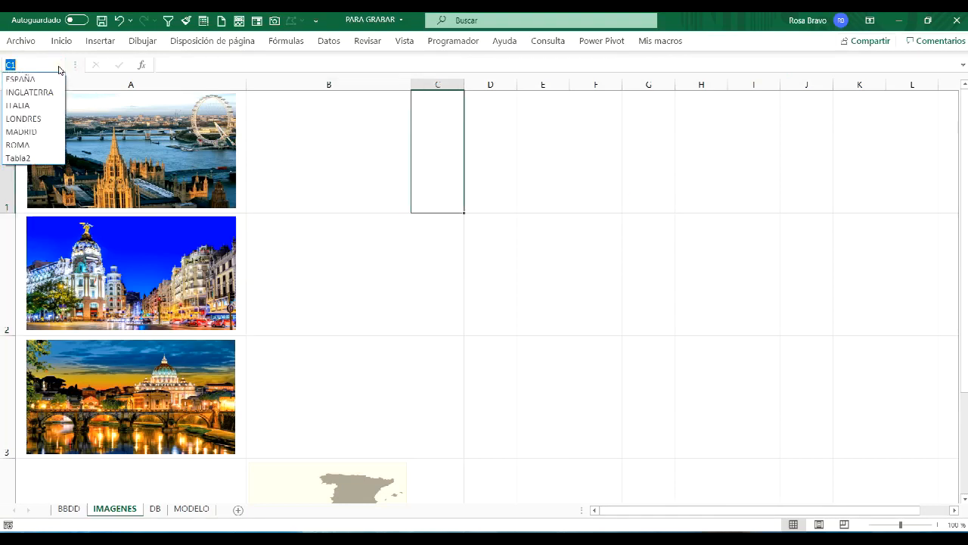
{"action": "left_click", "coordinate": [15, 78]}
{"action": "left_click", "coordinate": [58, 66]}
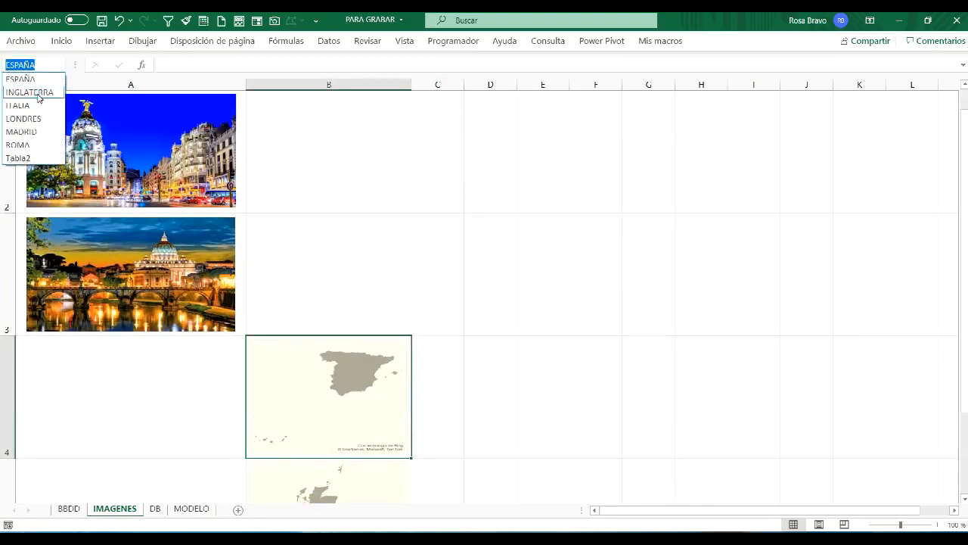
{"action": "left_click", "coordinate": [15, 91]}
{"action": "left_click", "coordinate": [61, 66]}
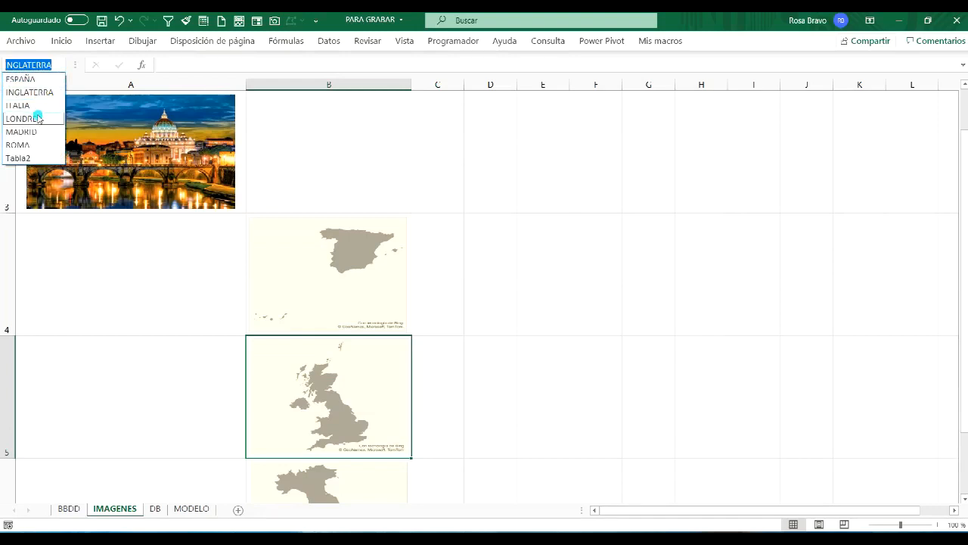
{"action": "left_click", "coordinate": [33, 107]}
Check which photo cells on IMAGENES carry the names LONDRES, MADRID and ROMA by going to each named range
{"action": "left_click", "coordinate": [59, 66]}
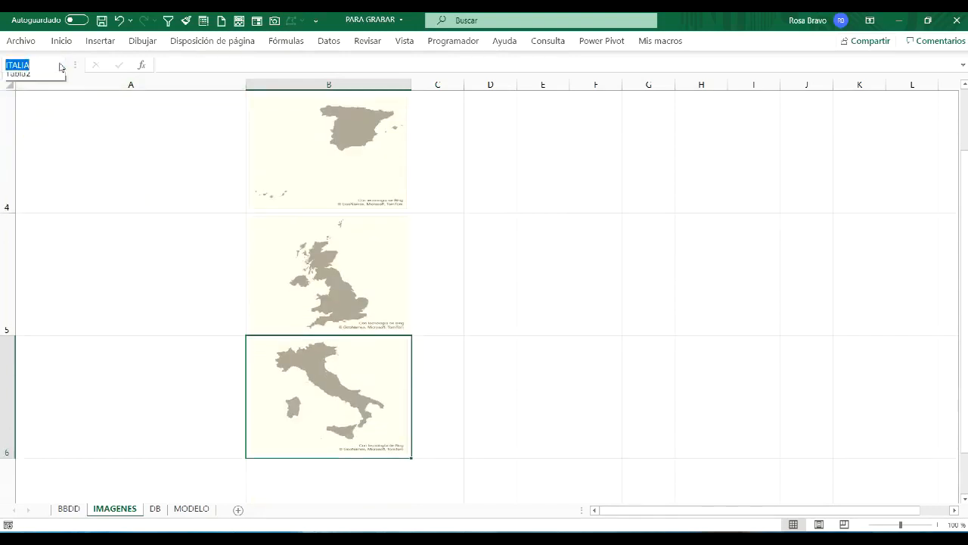
{"action": "left_click", "coordinate": [34, 119]}
{"action": "left_click", "coordinate": [59, 65]}
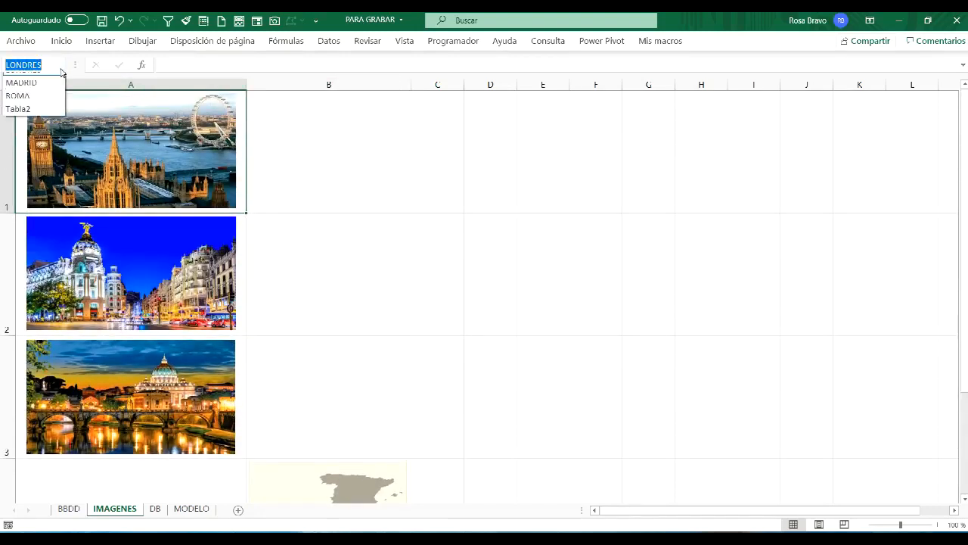
{"action": "left_click", "coordinate": [33, 132]}
{"action": "left_click", "coordinate": [59, 65]}
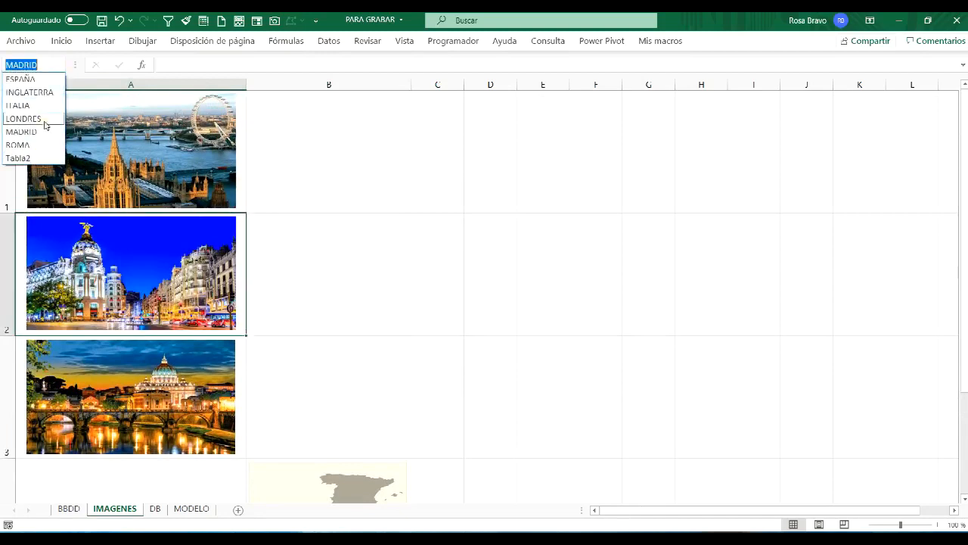
{"action": "left_click", "coordinate": [42, 143]}
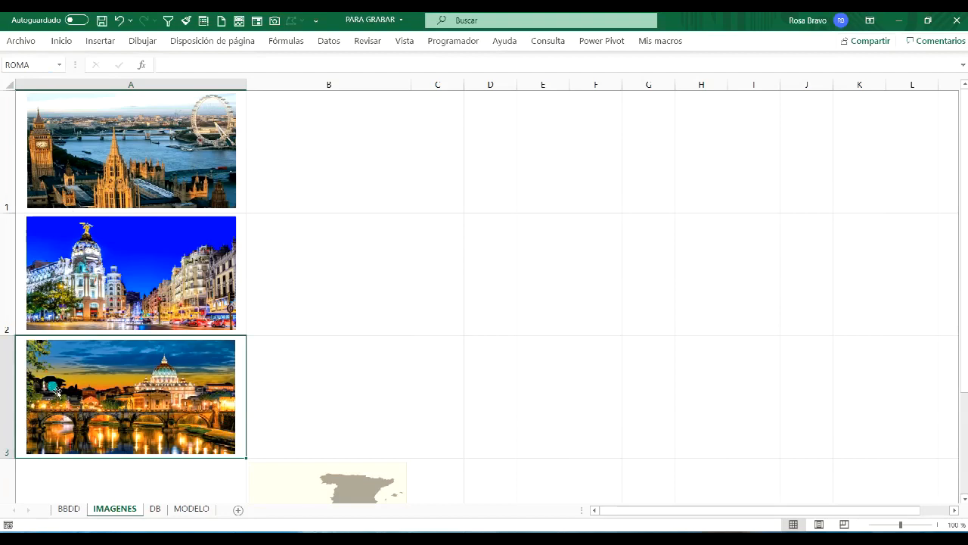
{"action": "left_click", "coordinate": [60, 65]}
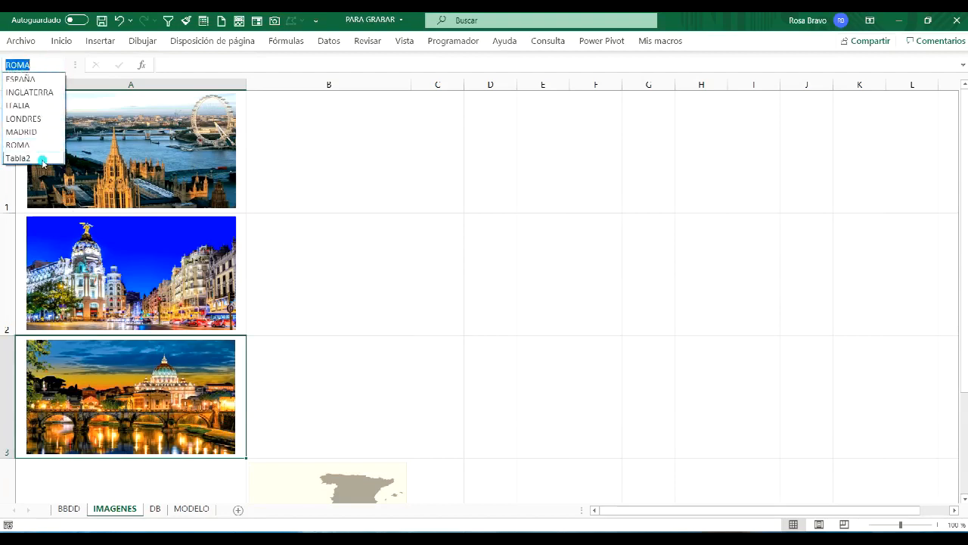
{"action": "left_click", "coordinate": [34, 131]}
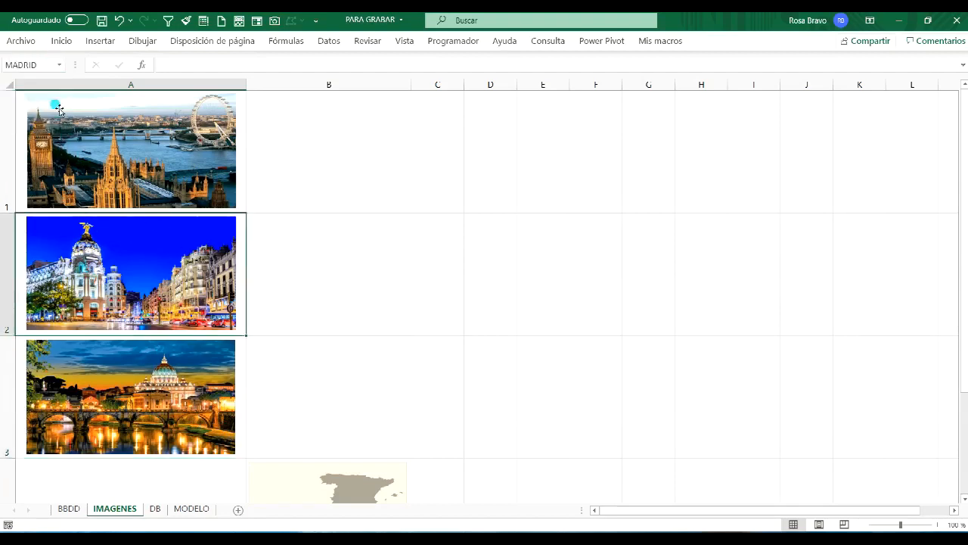
{"action": "left_click", "coordinate": [61, 65]}
{"action": "left_click", "coordinate": [43, 120]}
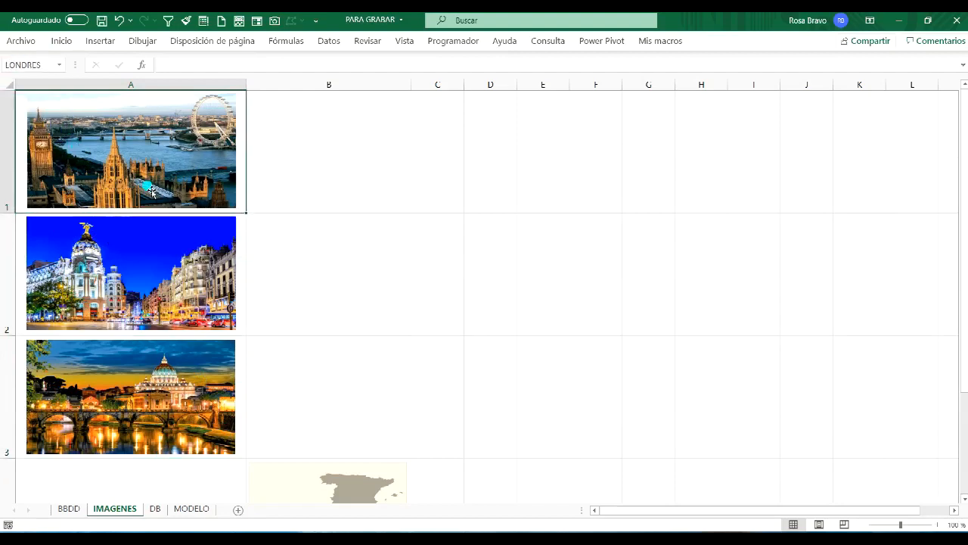
{"action": "left_click", "coordinate": [154, 394]}
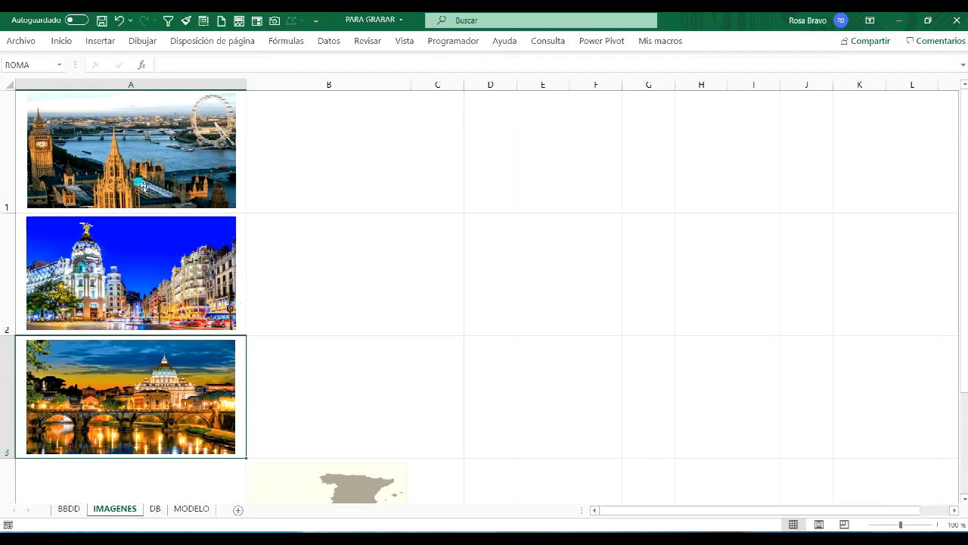
Copy the London photo from IMAGENES to DB below the sales column chart, and stretch it to the chart's width and the neighbouring charts' lower edge
{"action": "left_click", "coordinate": [145, 149]}
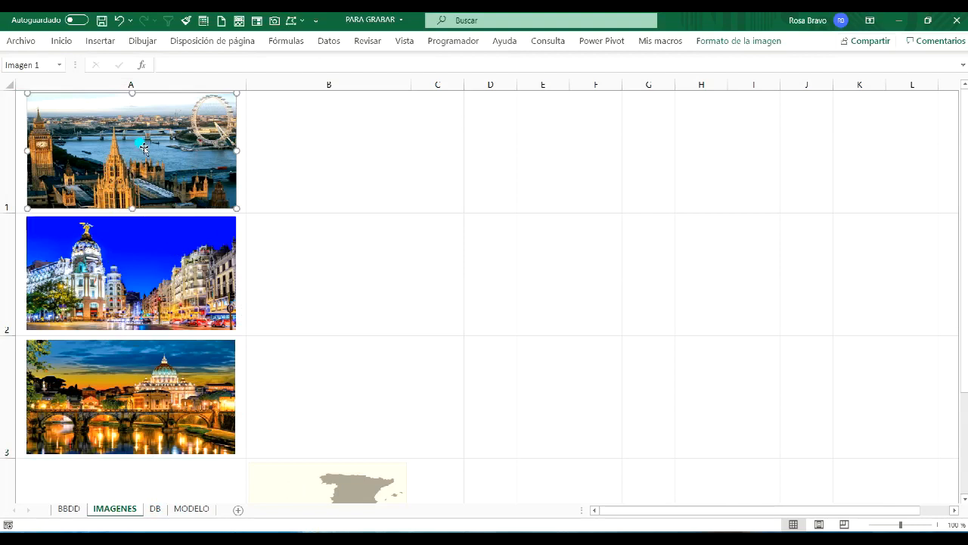
{"action": "left_click", "coordinate": [154, 509]}
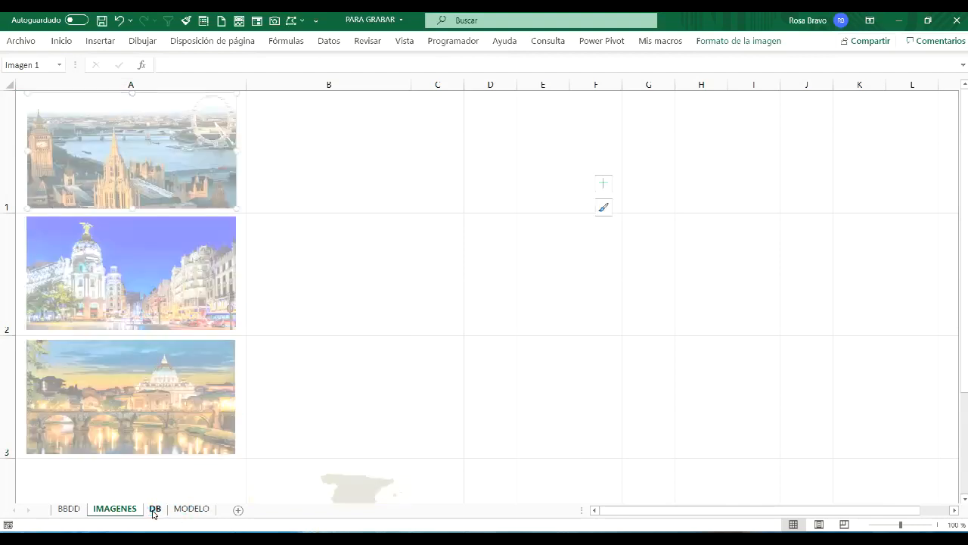
{"action": "left_click", "coordinate": [216, 334]}
{"action": "key", "text": "ctrl+v"}
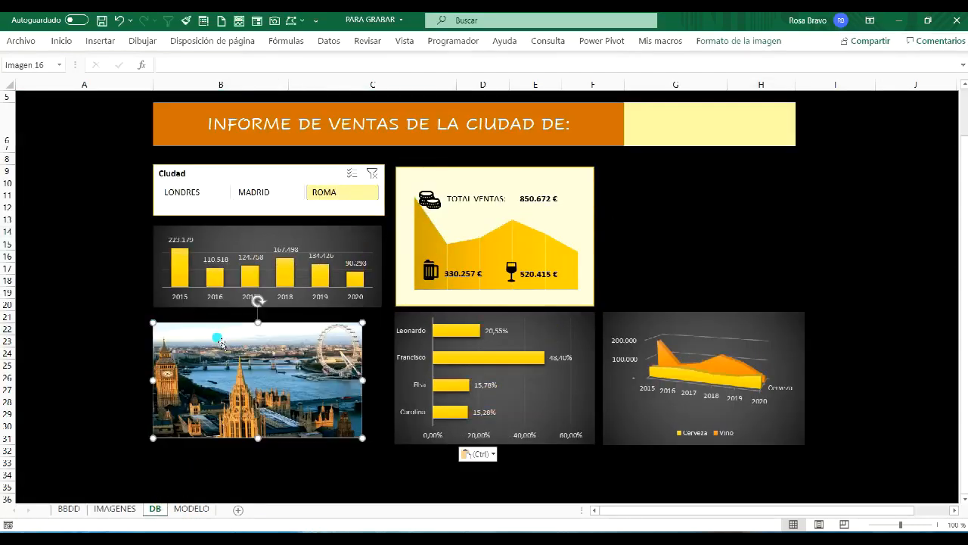
{"action": "left_click_drag", "start_coordinate": [232, 338], "coordinate": [234, 332]}
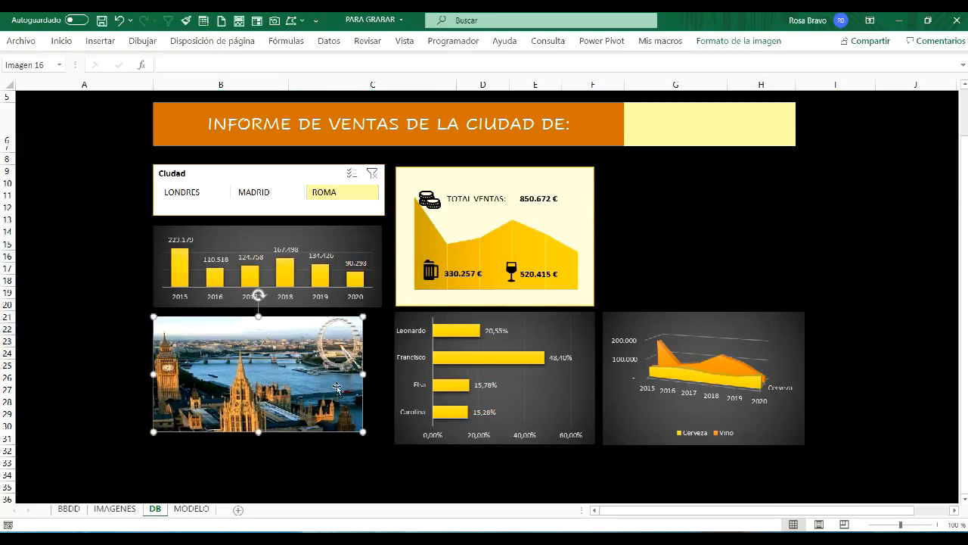
{"action": "left_click_drag", "start_coordinate": [364, 373], "coordinate": [383, 373]}
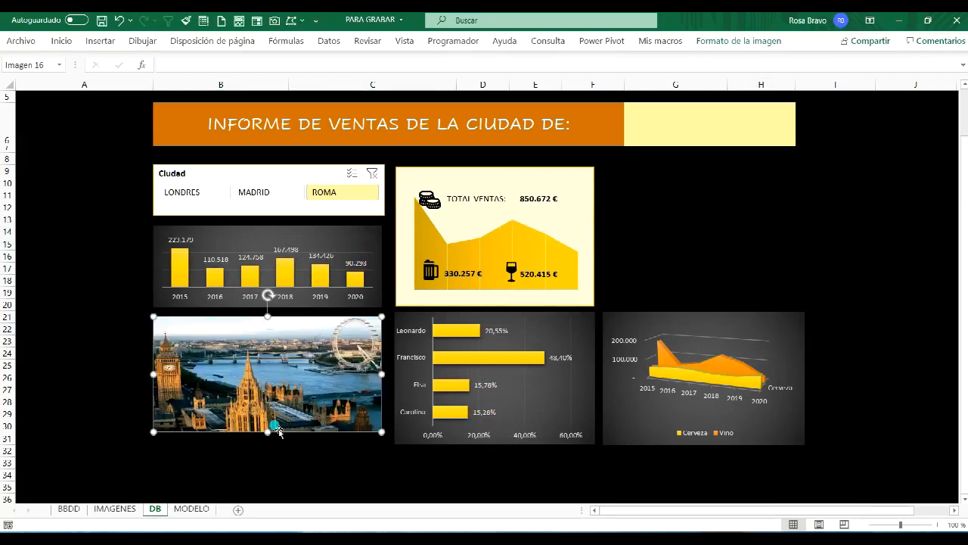
{"action": "left_click_drag", "start_coordinate": [268, 433], "coordinate": [269, 442]}
Copy the Spain map from IMAGENES into DB beside the pale yellow rectangle and enlarge it to fill the space above the 3D area chart
{"action": "left_click", "coordinate": [115, 508]}
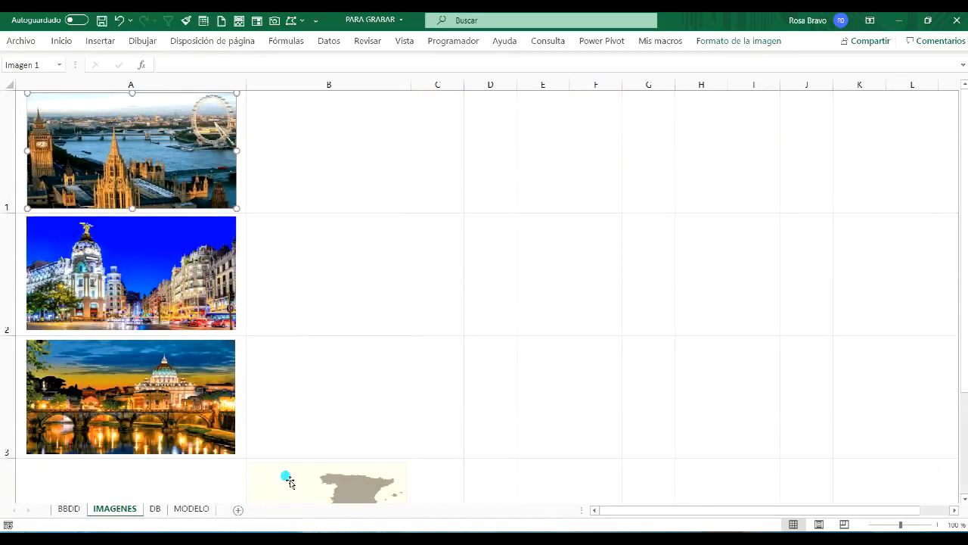
{"action": "left_click", "coordinate": [289, 481]}
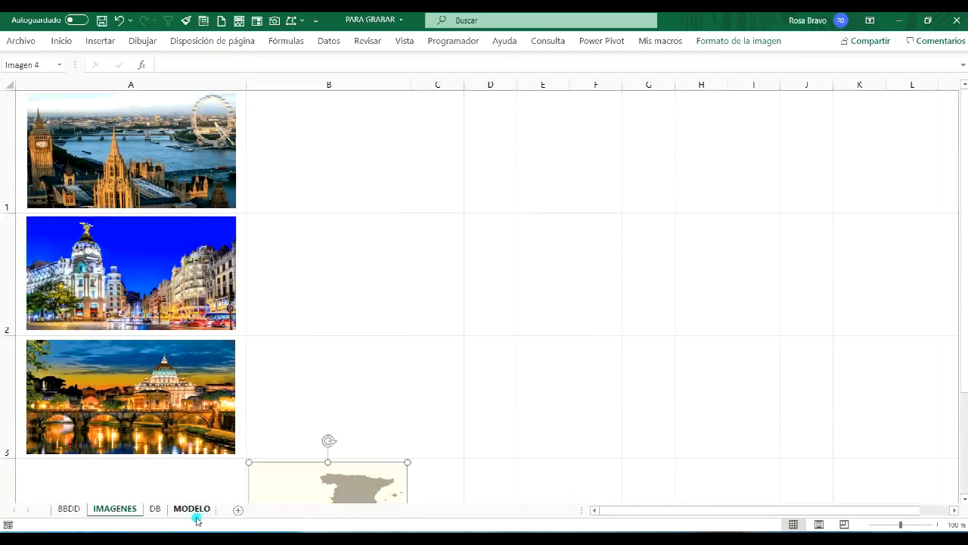
{"action": "left_click", "coordinate": [156, 508]}
{"action": "left_click", "coordinate": [663, 221]}
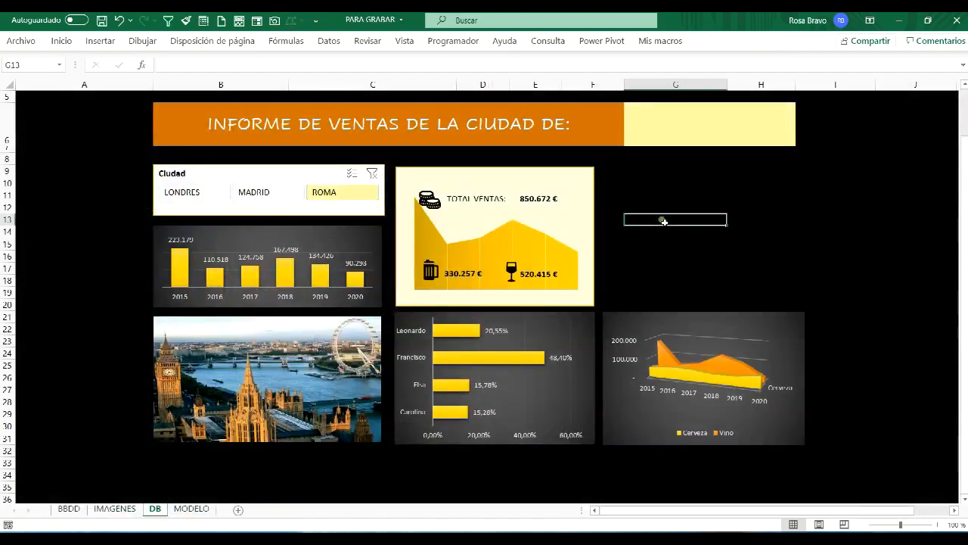
{"action": "key", "text": "ctrl+v"}
{"action": "left_click_drag", "start_coordinate": [685, 225], "coordinate": [663, 179]}
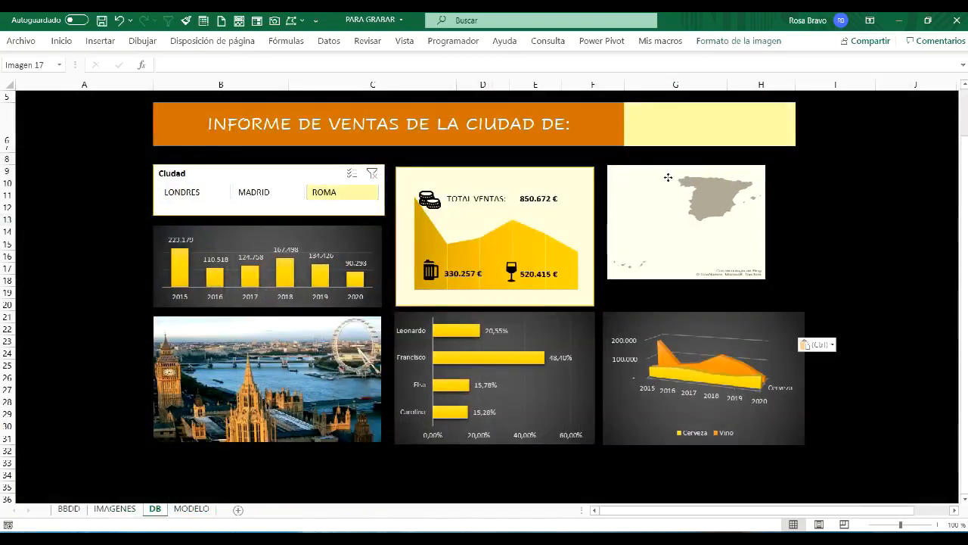
{"action": "left_click_drag", "start_coordinate": [760, 227], "coordinate": [792, 227]}
{"action": "left_click_drag", "start_coordinate": [698, 281], "coordinate": [698, 310]}
On BBDD, insert a pivot table based on Tabla2 into the existing sheet at cell S6, beside the sales-by-vendor pivot table
{"action": "left_click", "coordinate": [230, 375]}
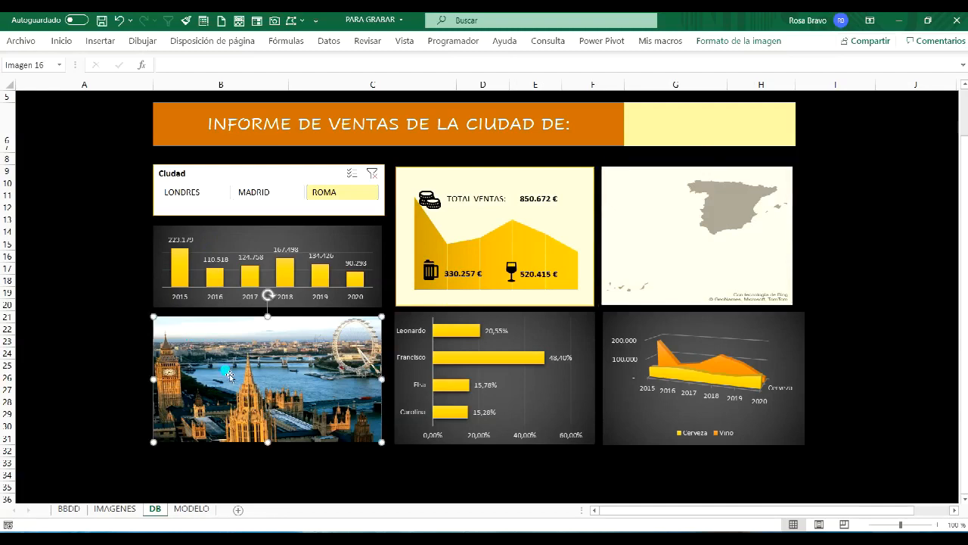
{"action": "left_click", "coordinate": [68, 510]}
{"action": "scroll", "coordinate": [804, 307], "scroll_direction": "up", "scroll_amount": 2}
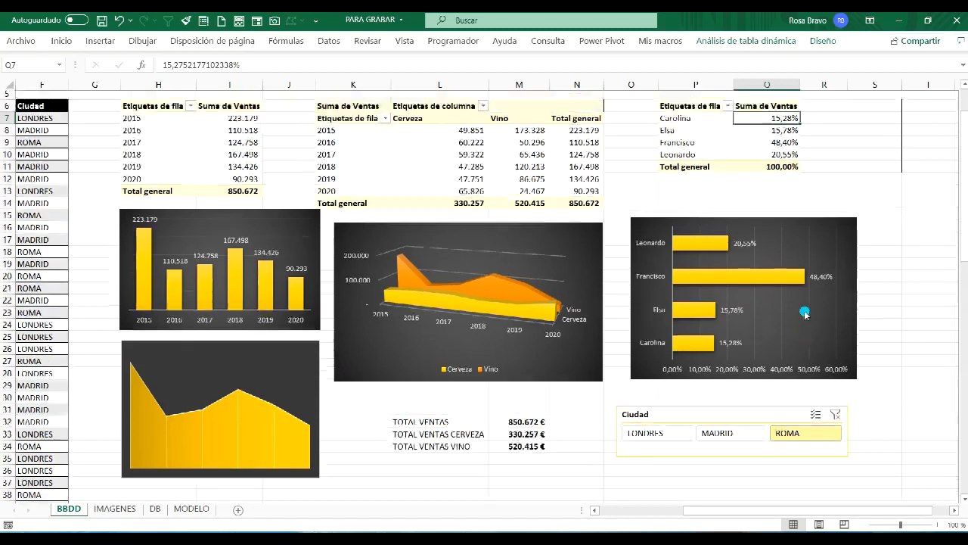
{"action": "scroll", "coordinate": [802, 309], "scroll_direction": "down", "scroll_amount": 2}
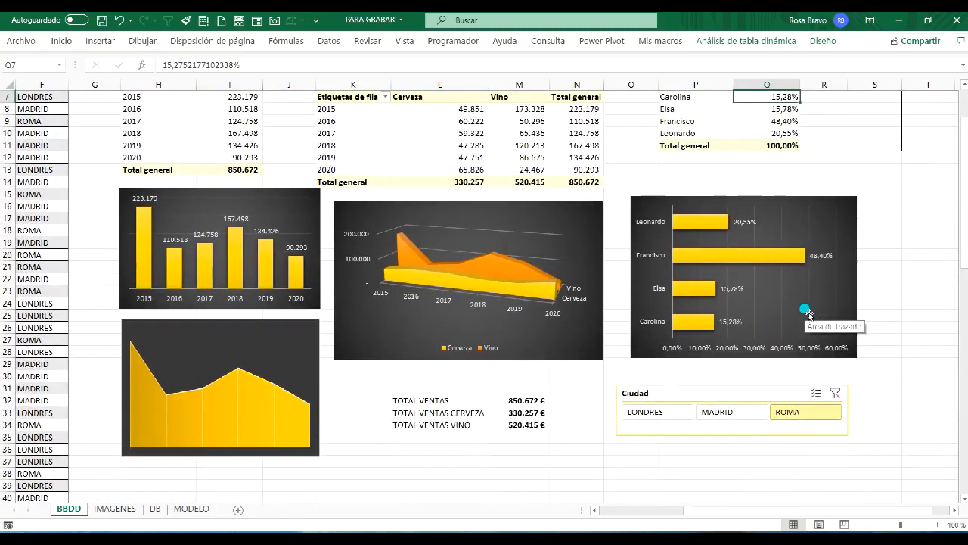
{"action": "scroll", "coordinate": [808, 310], "scroll_direction": "up", "scroll_amount": 2}
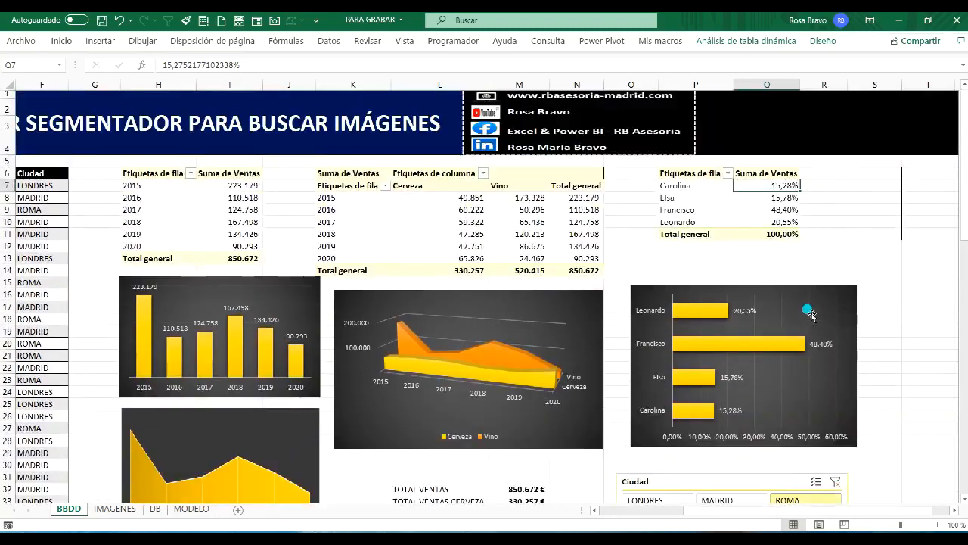
{"action": "left_click", "coordinate": [875, 173]}
{"action": "left_click", "coordinate": [50, 236]}
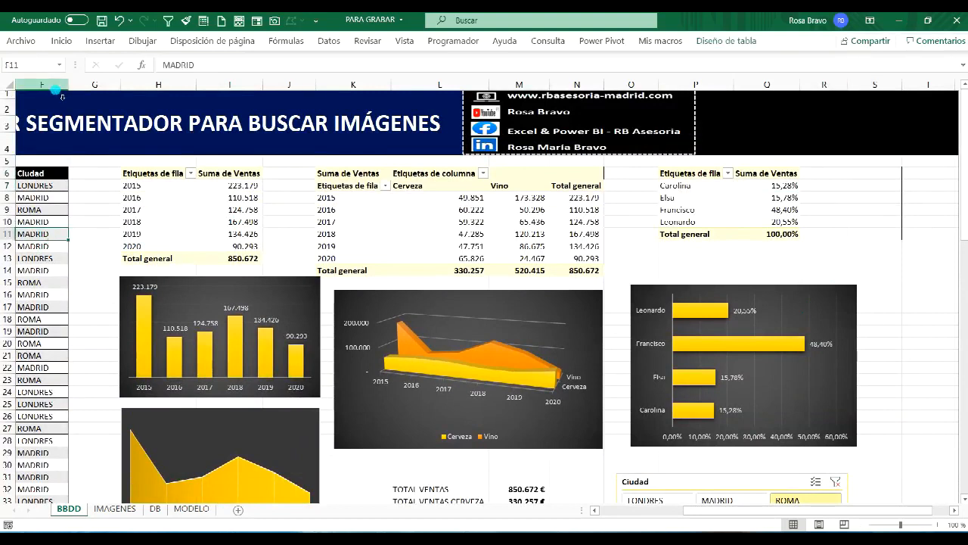
{"action": "left_click", "coordinate": [91, 44]}
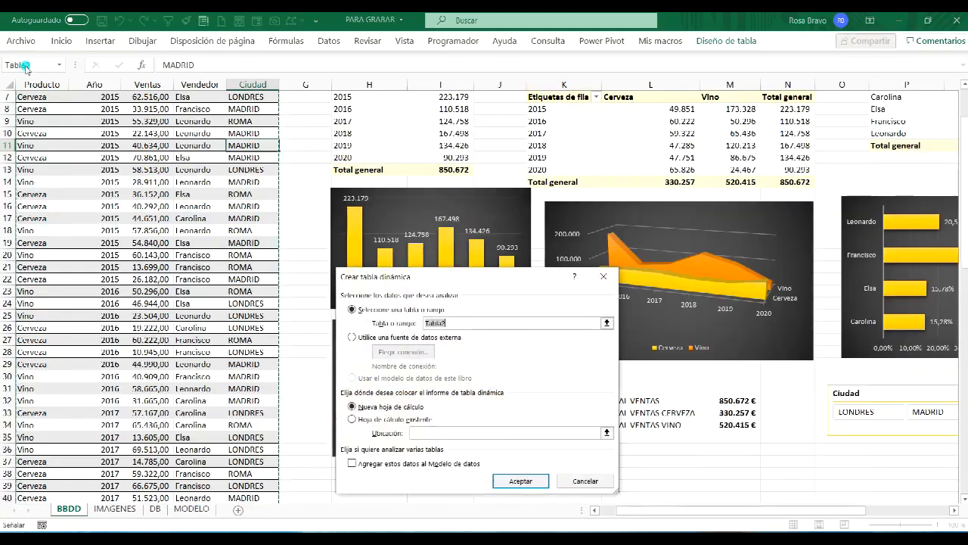
{"action": "left_click", "coordinate": [21, 63]}
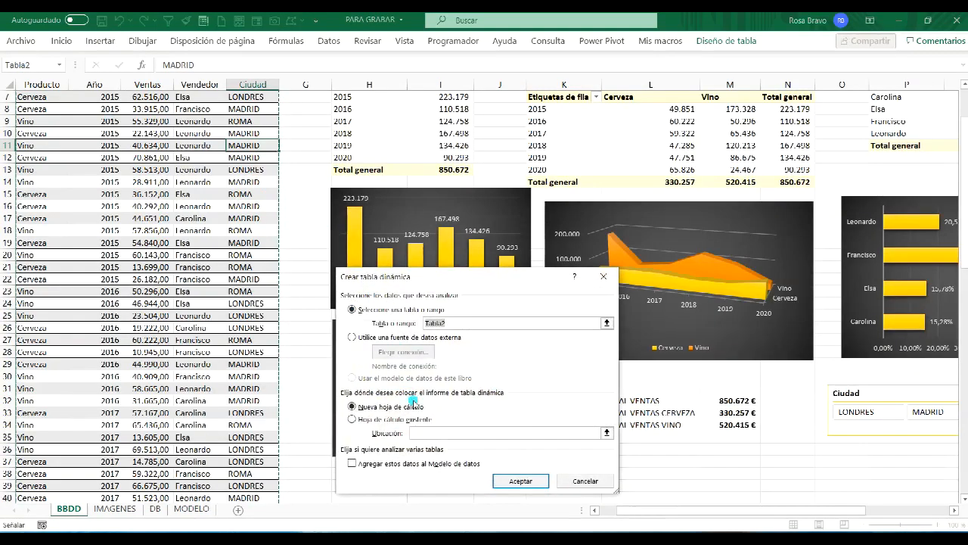
{"action": "left_click", "coordinate": [351, 419]}
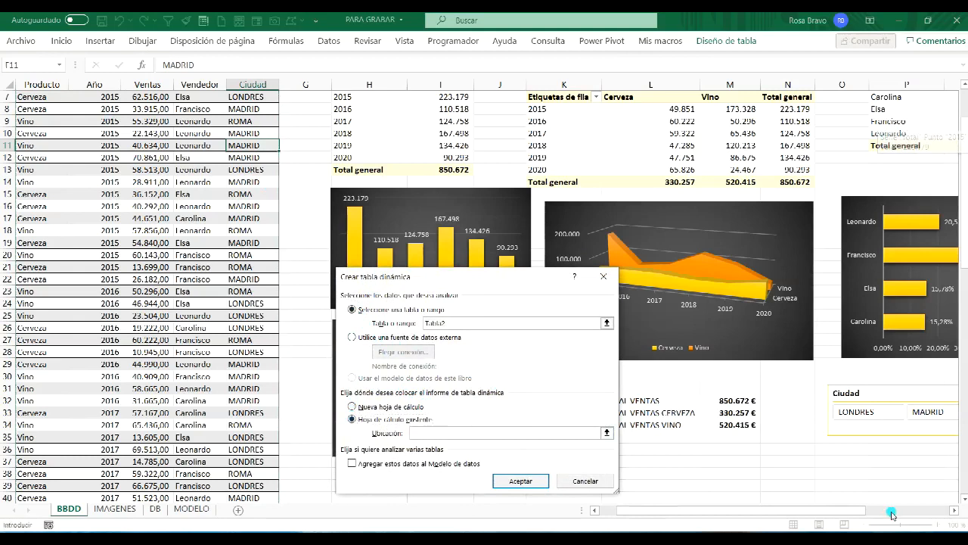
{"action": "scroll", "coordinate": [870, 129], "scroll_direction": "right", "scroll_amount": 5}
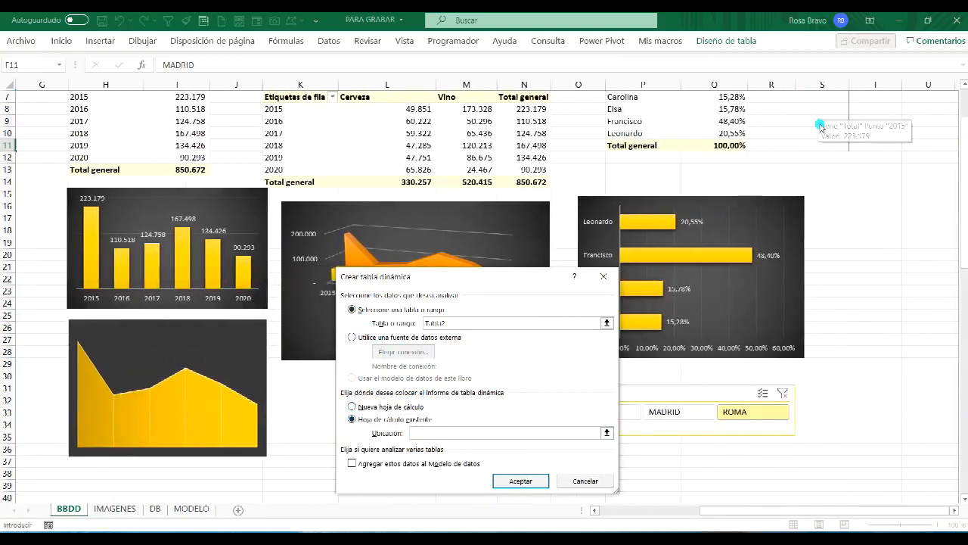
{"action": "scroll", "coordinate": [825, 151], "scroll_direction": "up", "scroll_amount": 2}
{"action": "left_click", "coordinate": [822, 174]}
{"action": "left_click", "coordinate": [520, 482]}
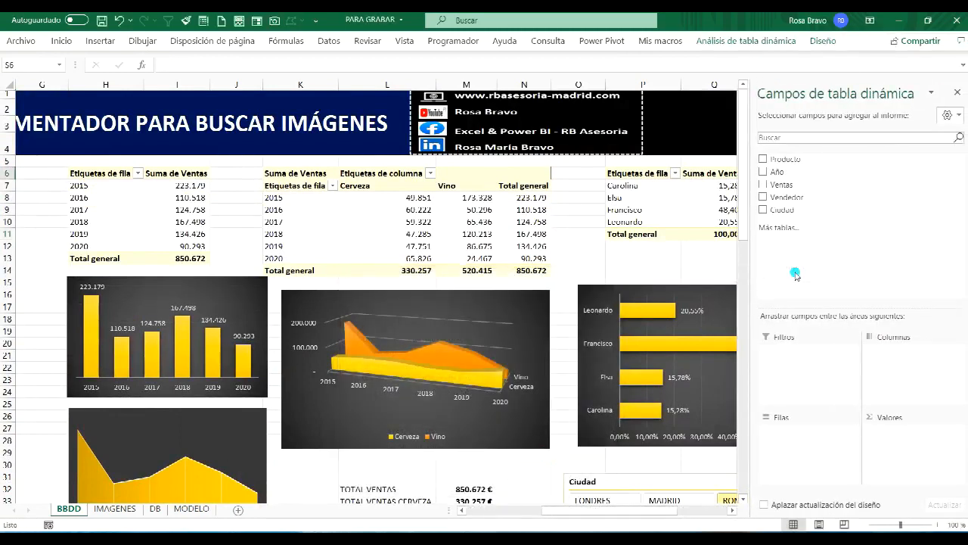
Add the Ciudad field to the rows of the new pivot table and name the pivot table CIUDADES
{"action": "left_click_drag", "start_coordinate": [786, 216], "coordinate": [808, 446]}
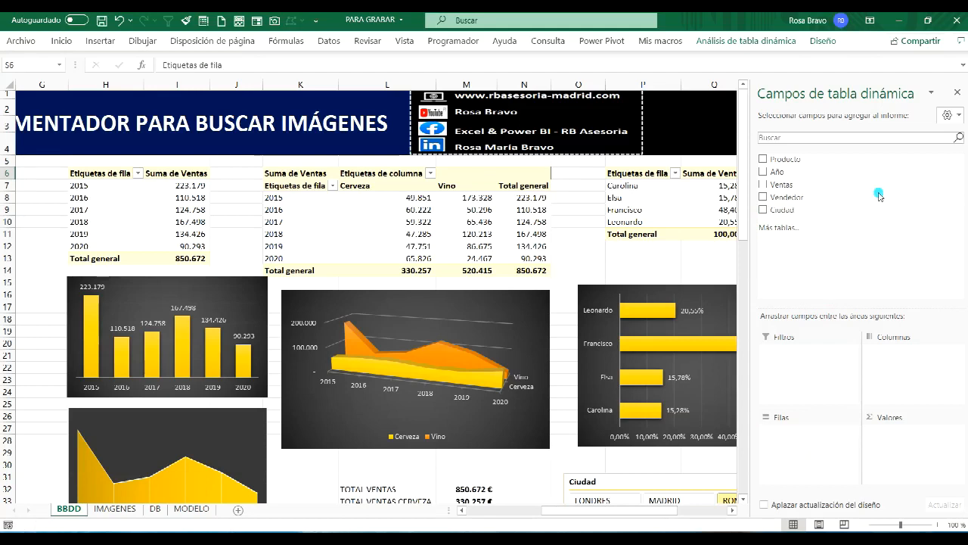
{"action": "left_click", "coordinate": [957, 92]}
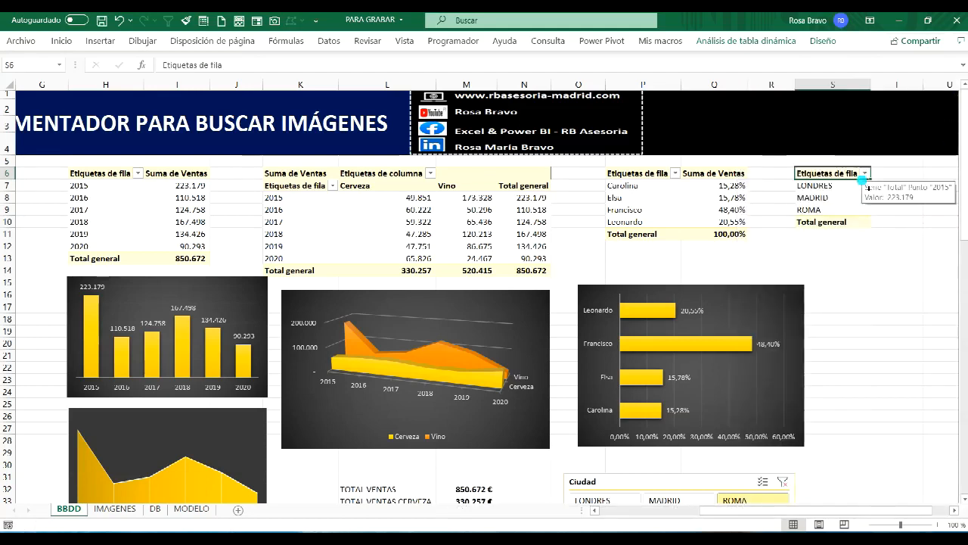
{"action": "left_click_drag", "start_coordinate": [778, 511], "coordinate": [794, 510]}
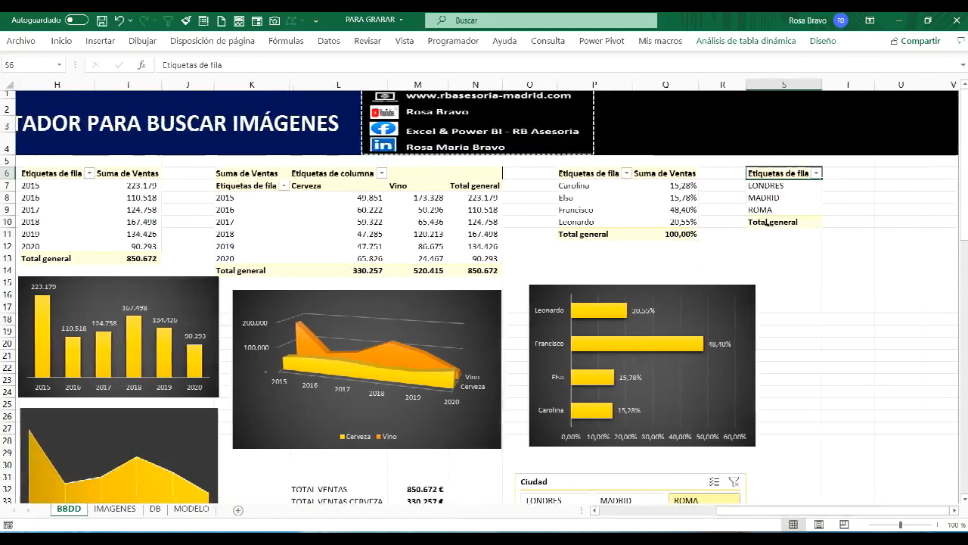
{"action": "left_click", "coordinate": [772, 40]}
{"action": "left_click", "coordinate": [34, 89]}
{"action": "left_click", "coordinate": [74, 135]}
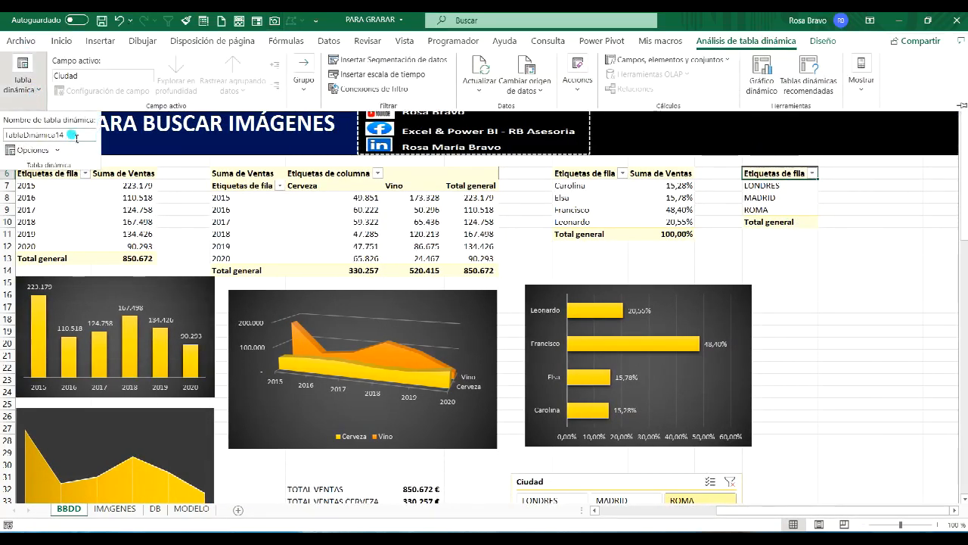
{"action": "type", "text": "C"}
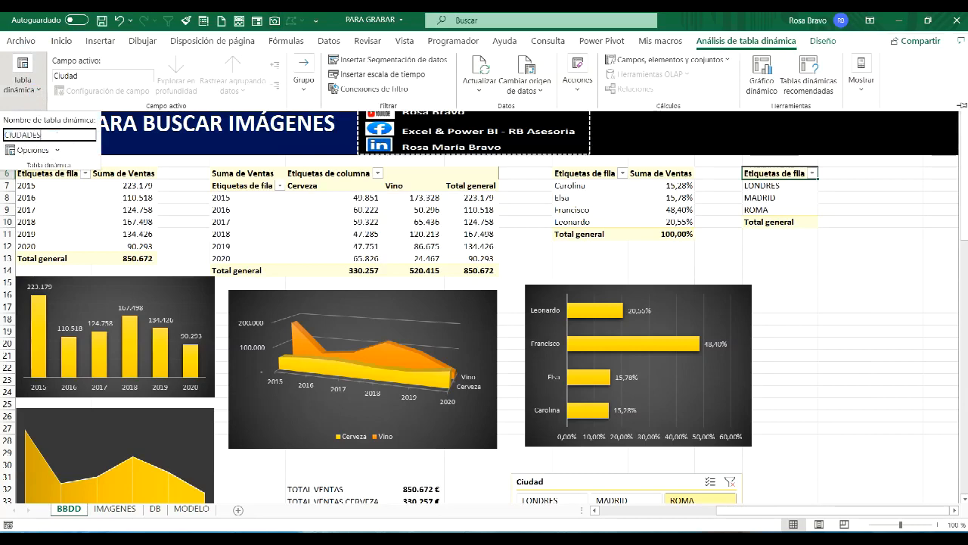
{"action": "type", "text": "IUDADES"}
{"action": "key", "text": "Return"}
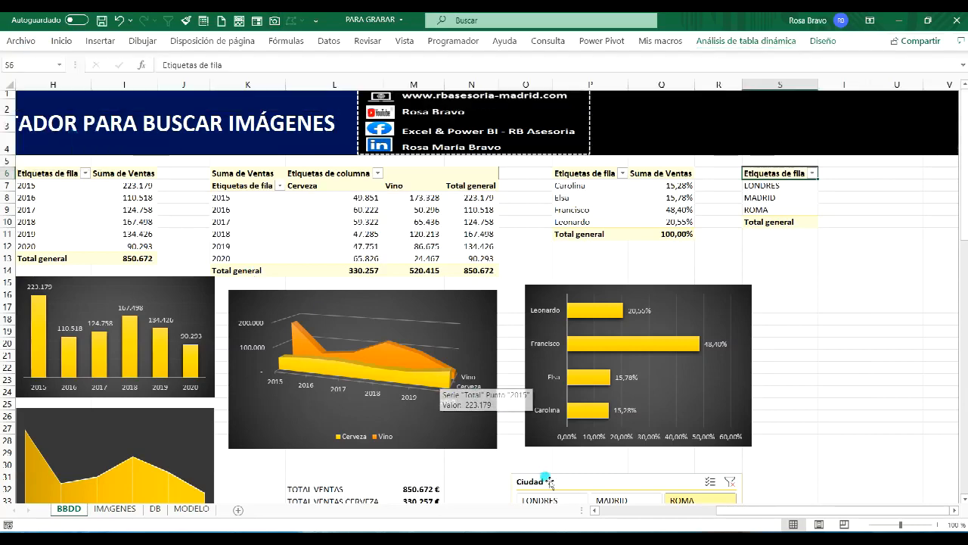
Connect the Ciudad slicer on BBDD to the CIUDADES pivot table through its report connections
{"action": "left_click", "coordinate": [575, 483]}
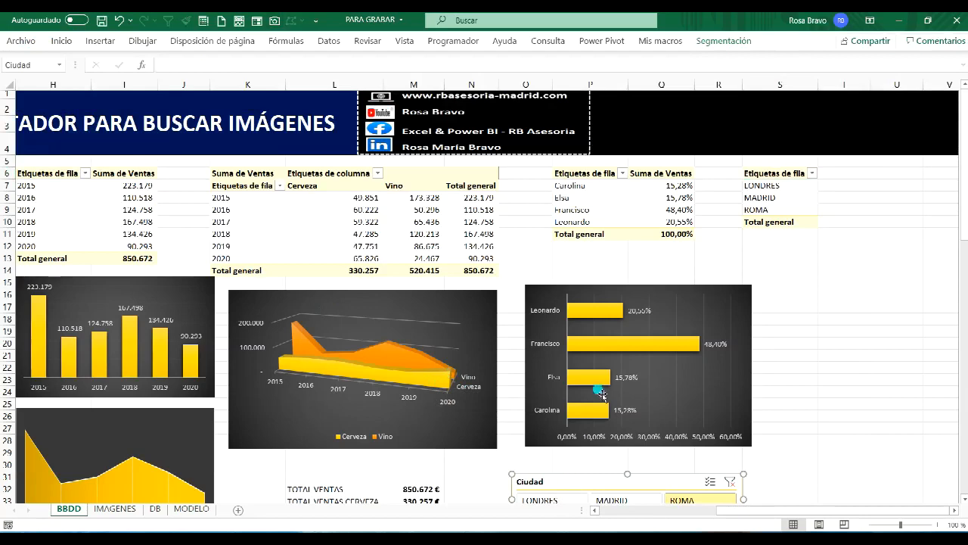
{"action": "left_click", "coordinate": [588, 191]}
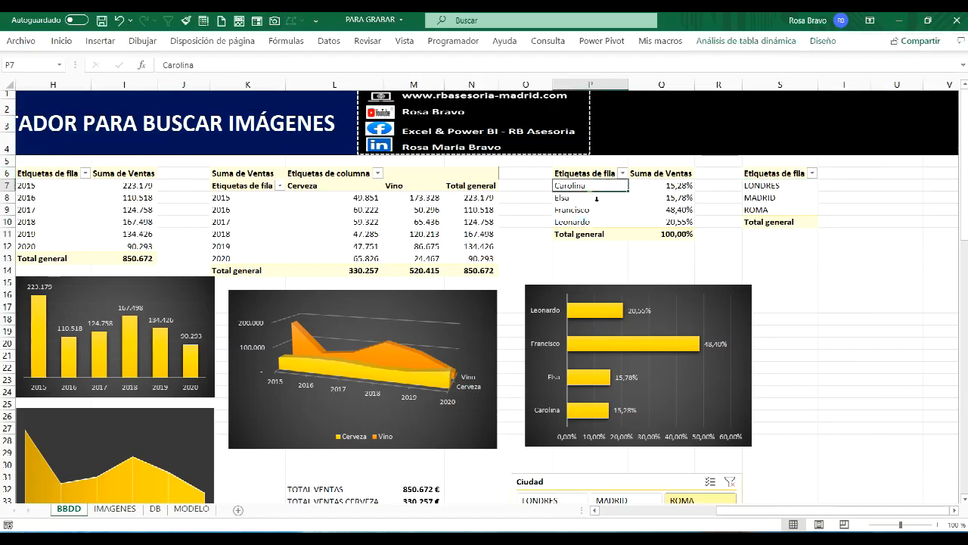
{"action": "left_click", "coordinate": [143, 209]}
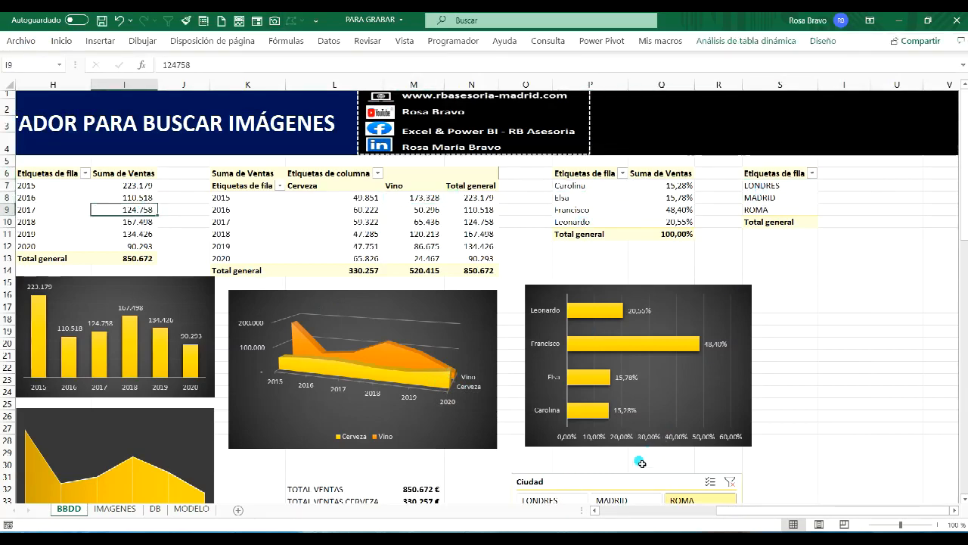
{"action": "left_click", "coordinate": [624, 482]}
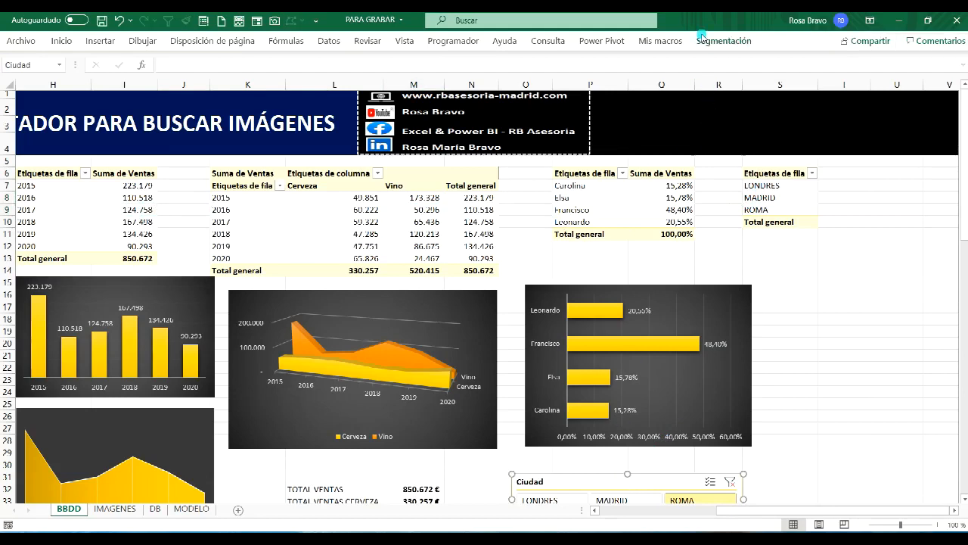
{"action": "left_click", "coordinate": [724, 41]}
{"action": "left_click", "coordinate": [186, 80]}
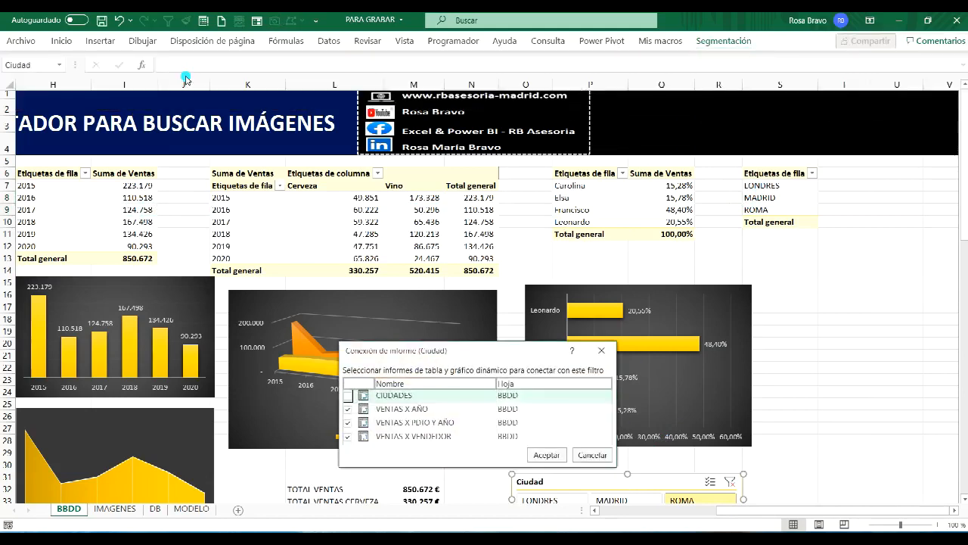
{"action": "left_click", "coordinate": [348, 396]}
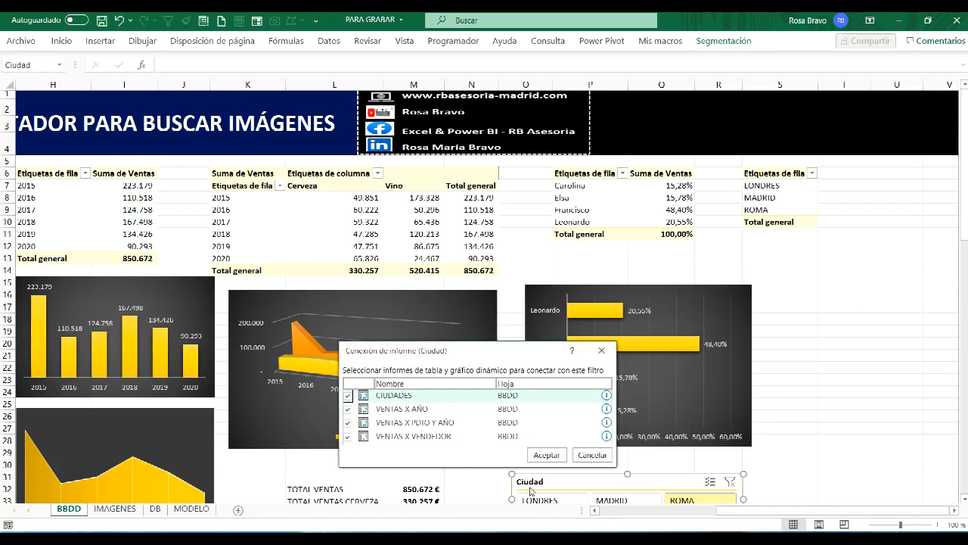
{"action": "left_click", "coordinate": [547, 458]}
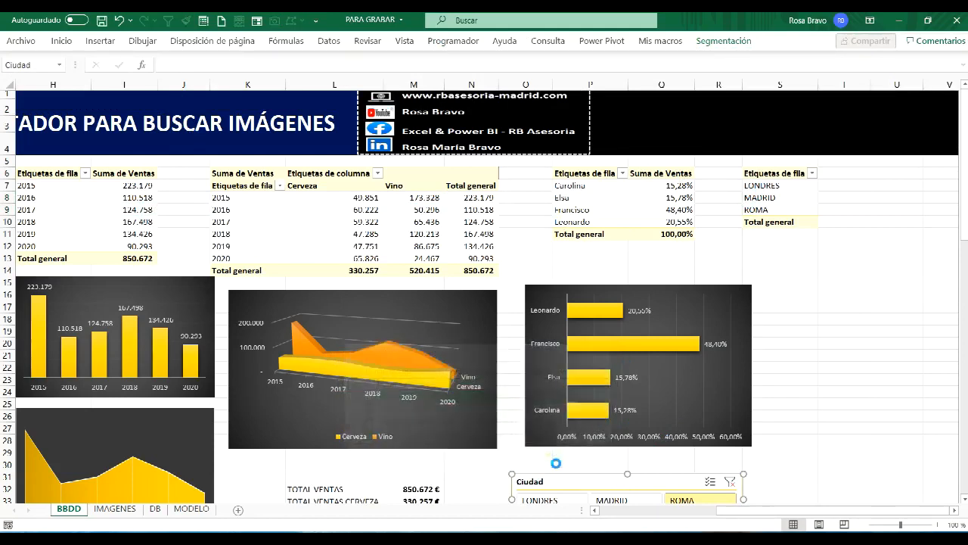
Test the Ciudad slicer on BBDD by filtering by MADRID, ROMA and LONDRES in turn, ending with LONDRES only
{"action": "left_click", "coordinate": [814, 250]}
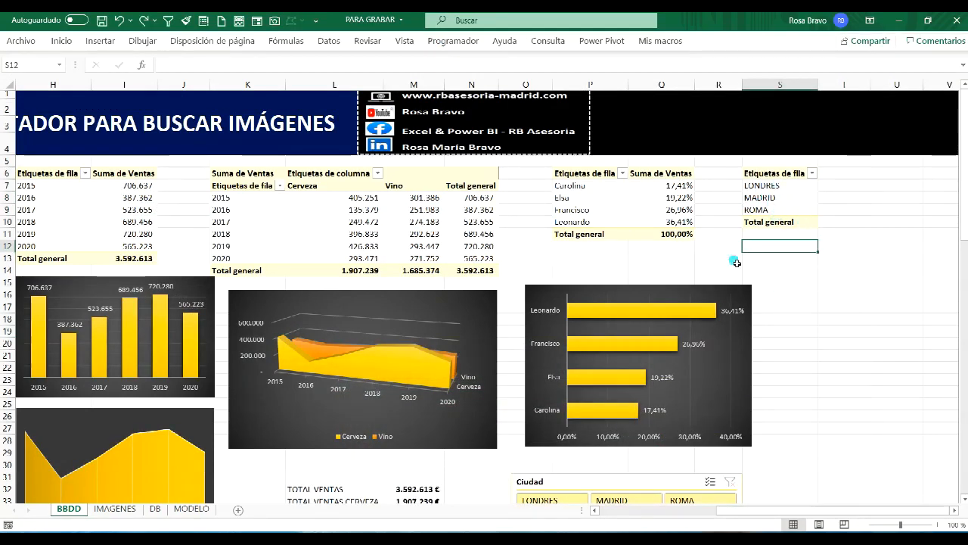
{"action": "left_click", "coordinate": [623, 502]}
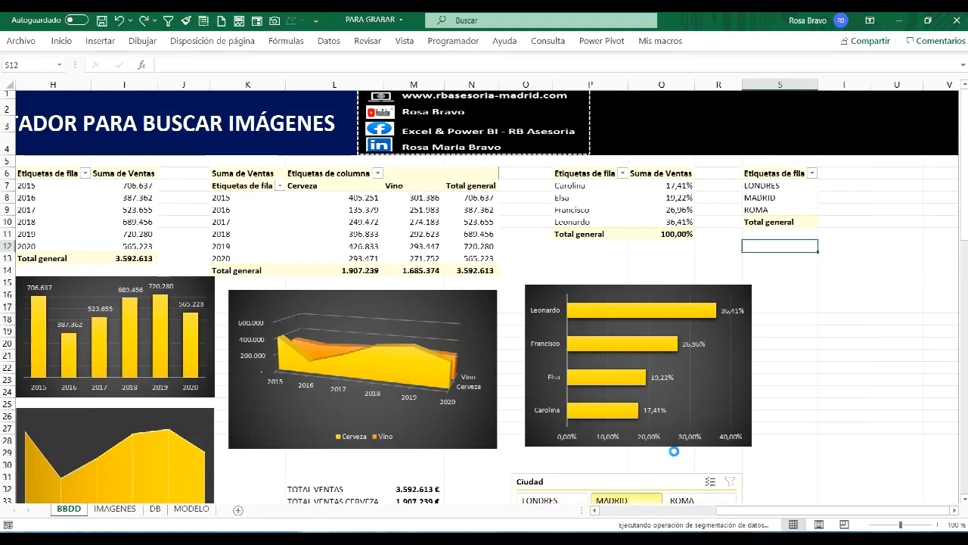
{"action": "left_click", "coordinate": [712, 499]}
{"action": "left_click", "coordinate": [547, 501], "text": "ctrl"}
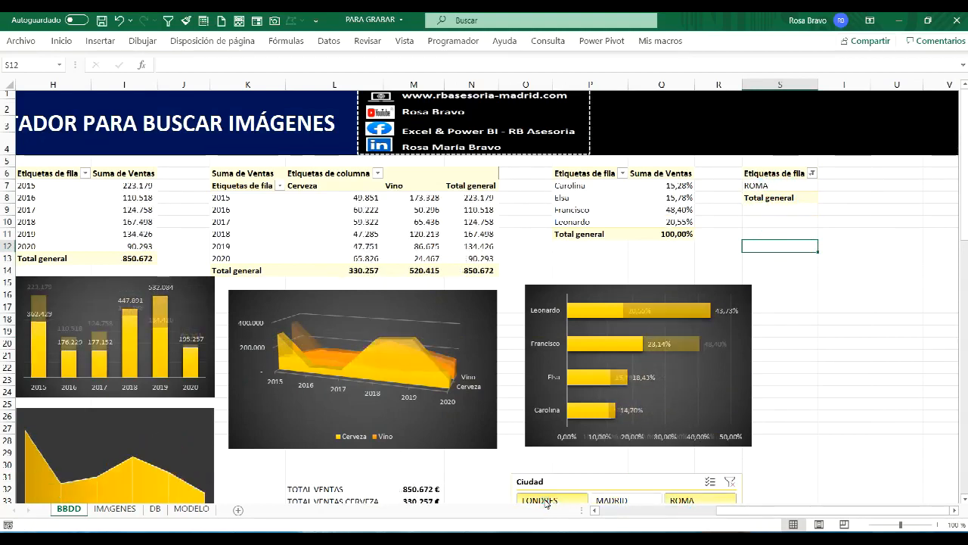
{"action": "left_click", "coordinate": [611, 502]}
{"action": "left_click", "coordinate": [697, 501]}
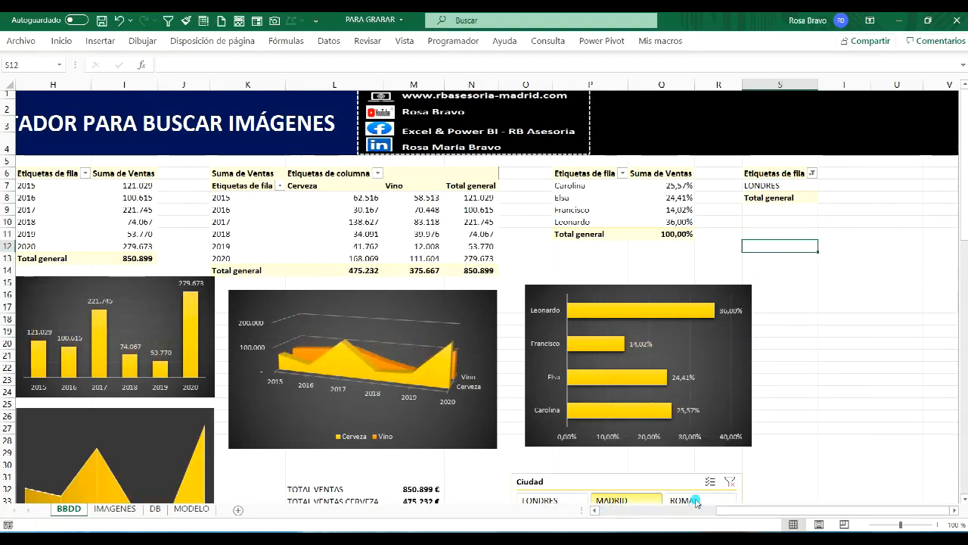
{"action": "left_click", "coordinate": [556, 501]}
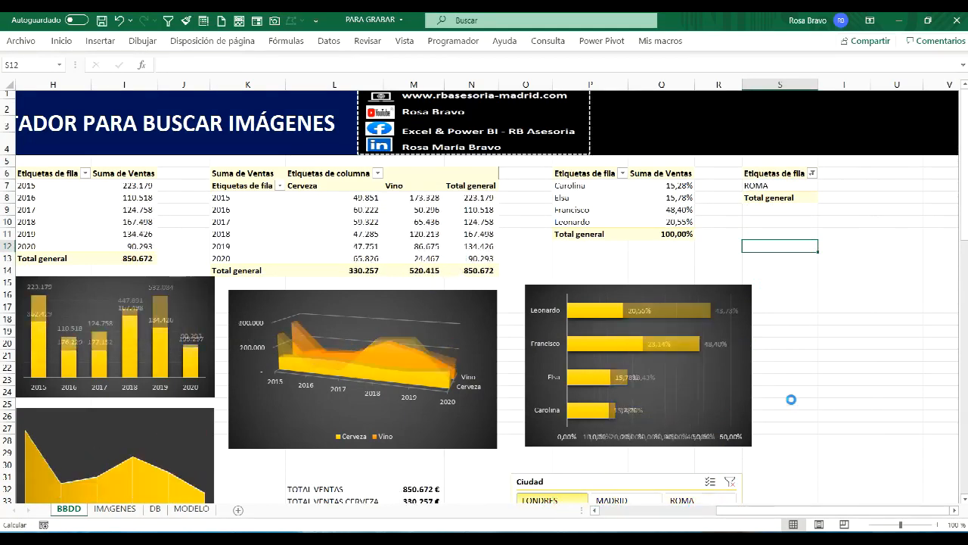
Enter the headers VALOR TD, CIUDADES and PAISES in S11, T11 and U11 below the CIUDADES pivot table
{"action": "left_click", "coordinate": [831, 235]}
{"action": "type", "text": "Cl"}
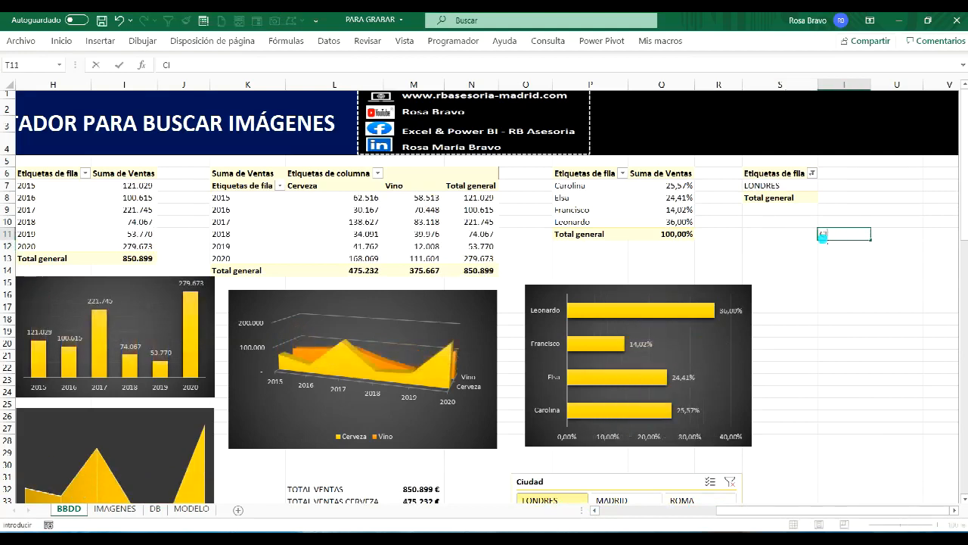
{"action": "key", "text": "Tab"}
{"action": "type", "text": "PAISE"}
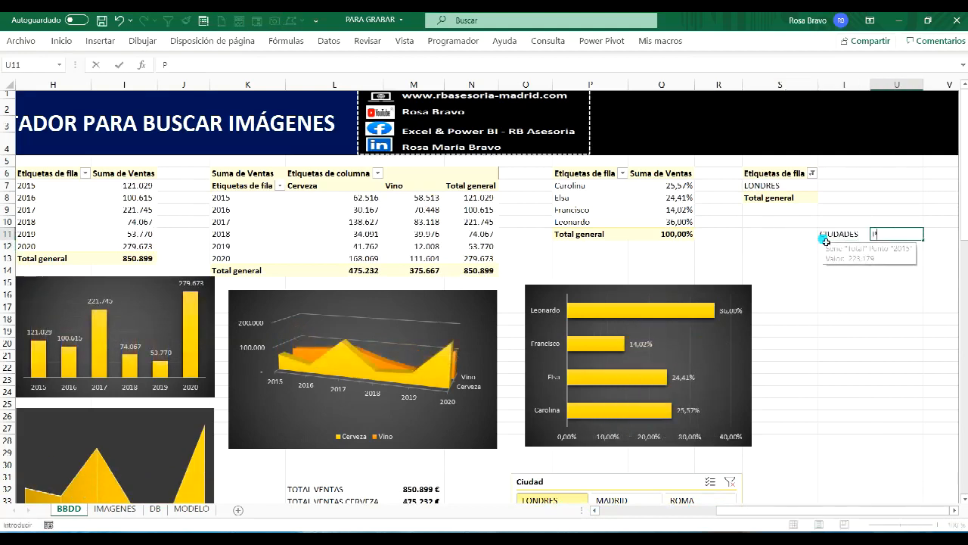
{"action": "key", "text": "Return"}
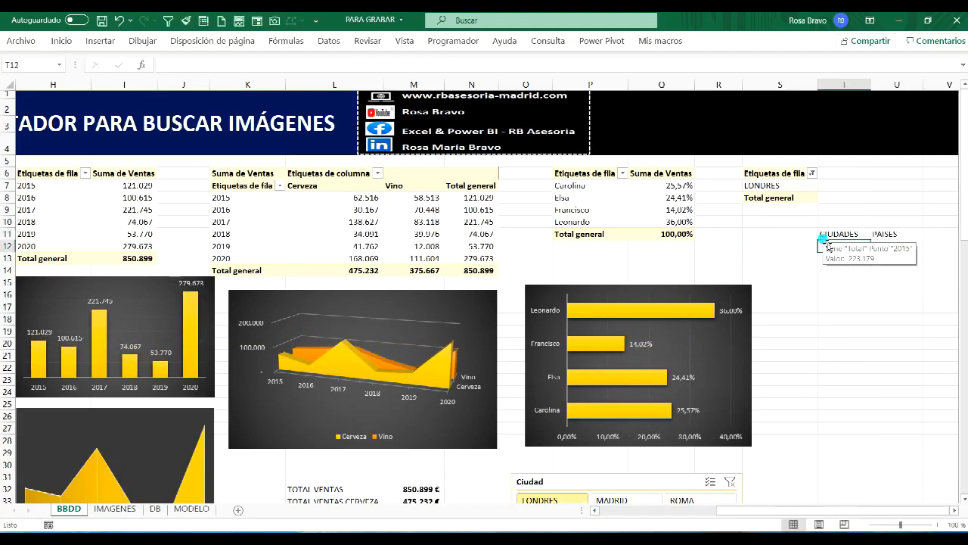
{"action": "key", "text": "Left"}
{"action": "key", "text": "Up"}
{"action": "type", "text": "VALOR TD"}
{"action": "key", "text": "Return"}
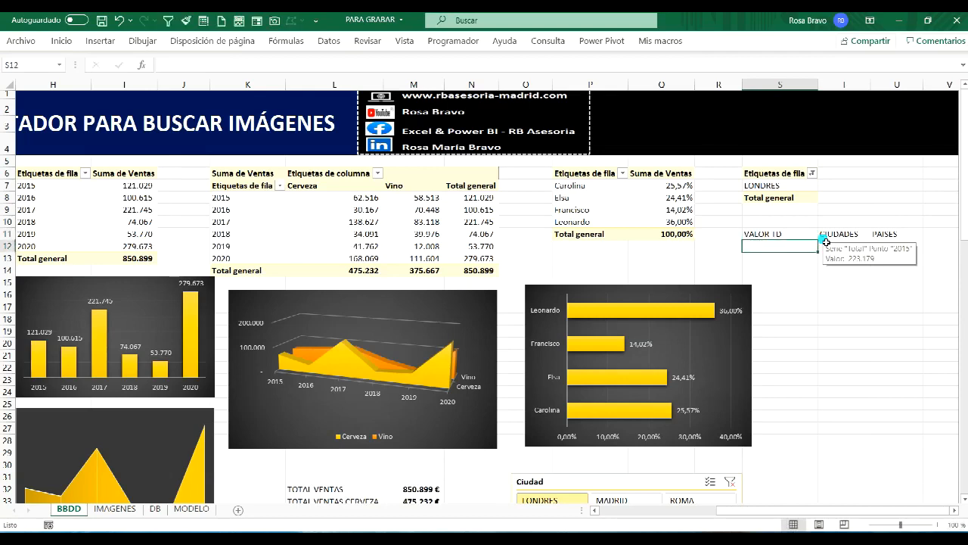
Clear the Ciudad slicer filter and move the VALOR TD, CIUDADES and PAISES headers down one row to S12:U12
{"action": "type", "text": "MA"}
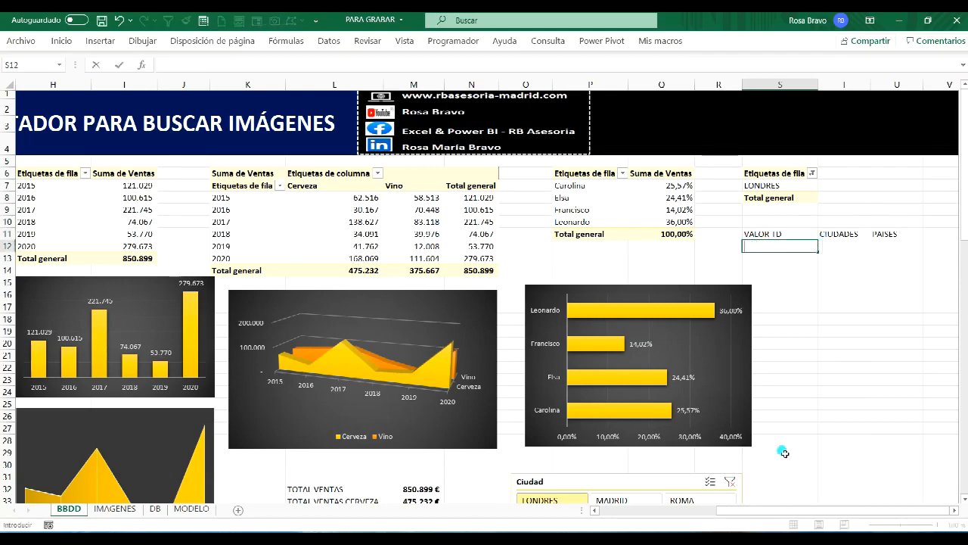
{"action": "left_click", "coordinate": [729, 481]}
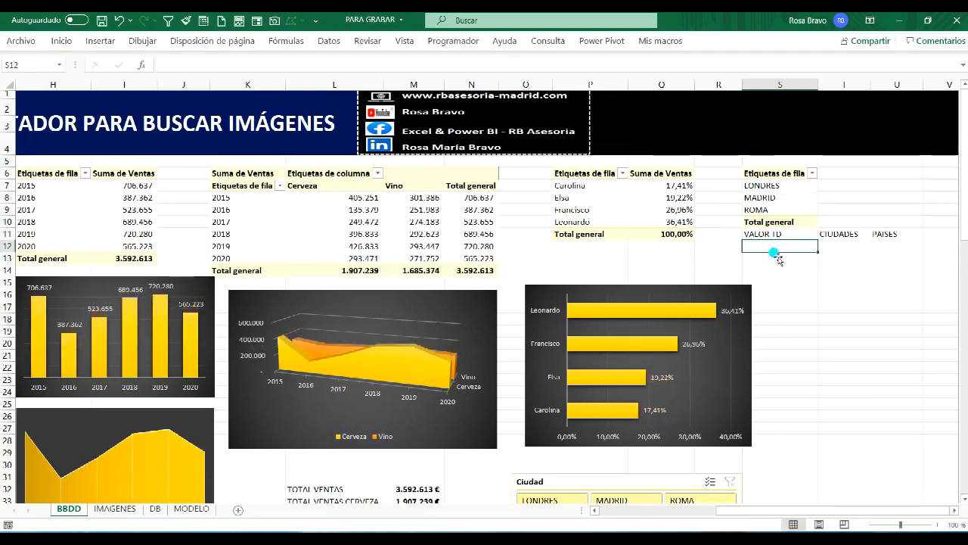
{"action": "left_click_drag", "start_coordinate": [772, 237], "coordinate": [878, 236]}
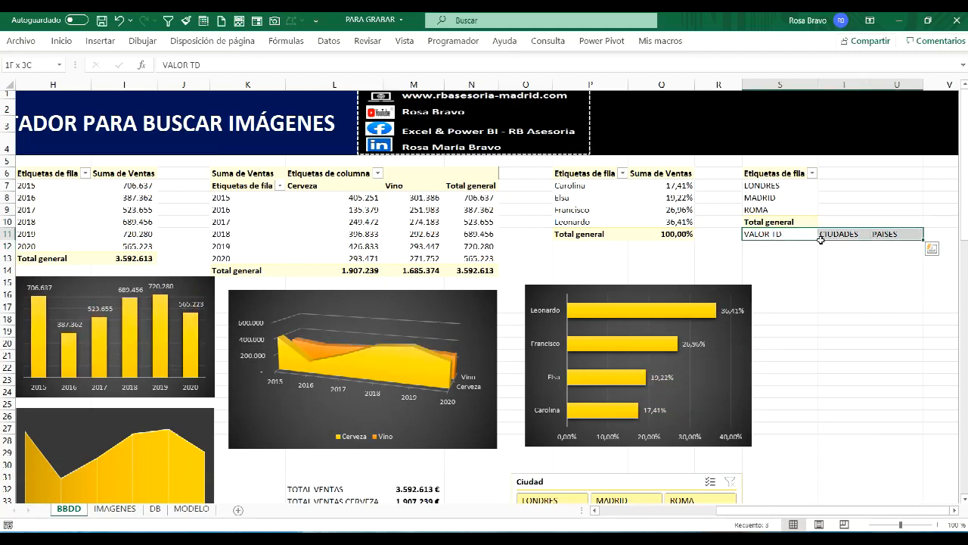
{"action": "left_click_drag", "start_coordinate": [817, 240], "coordinate": [658, 251]}
Enter LONDRES, MADRID and ROMA in S13, S14 and S15 under the VALOR TD header
{"action": "left_click", "coordinate": [635, 260]}
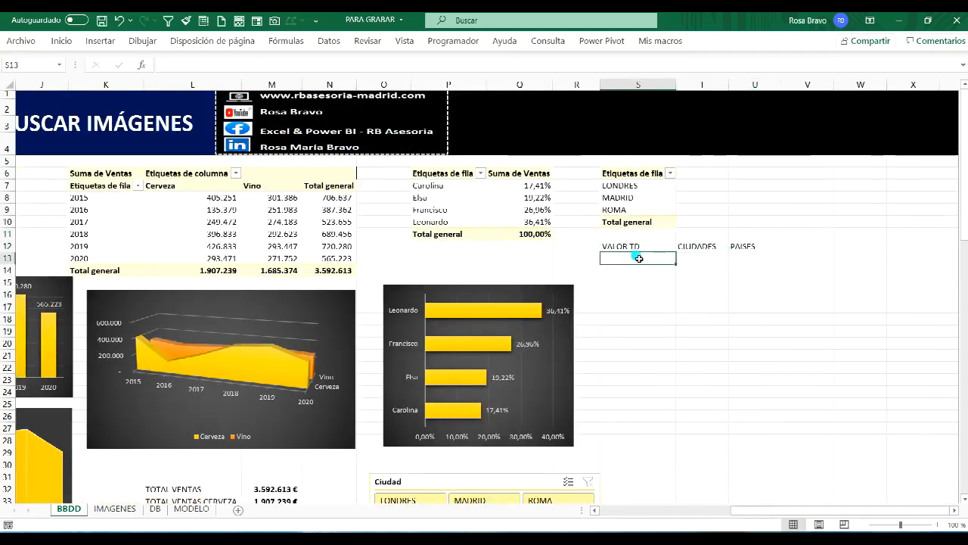
{"action": "type", "text": "LONDRES"}
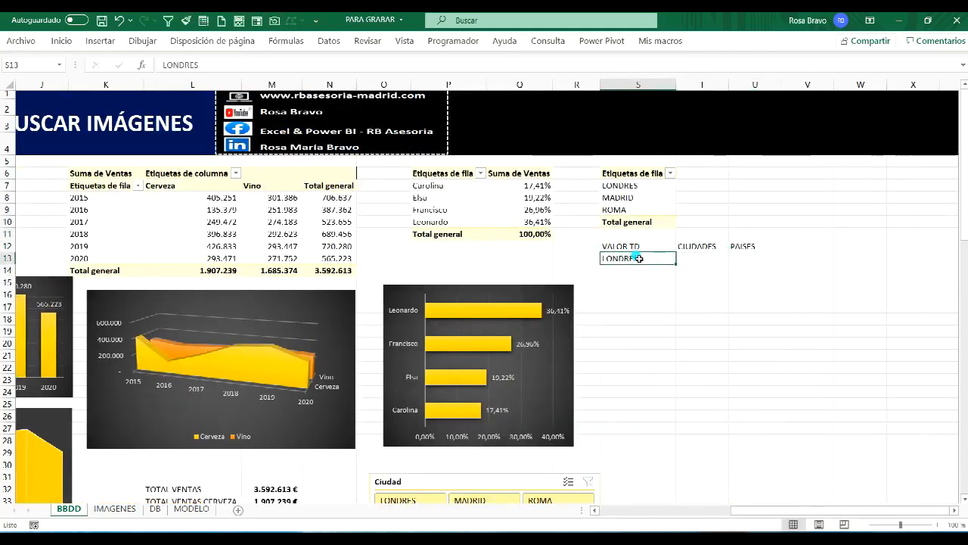
{"action": "key", "text": "Return"}
{"action": "type", "text": "MADR"}
{"action": "key", "text": "Return"}
{"action": "type", "text": "ROMA"}
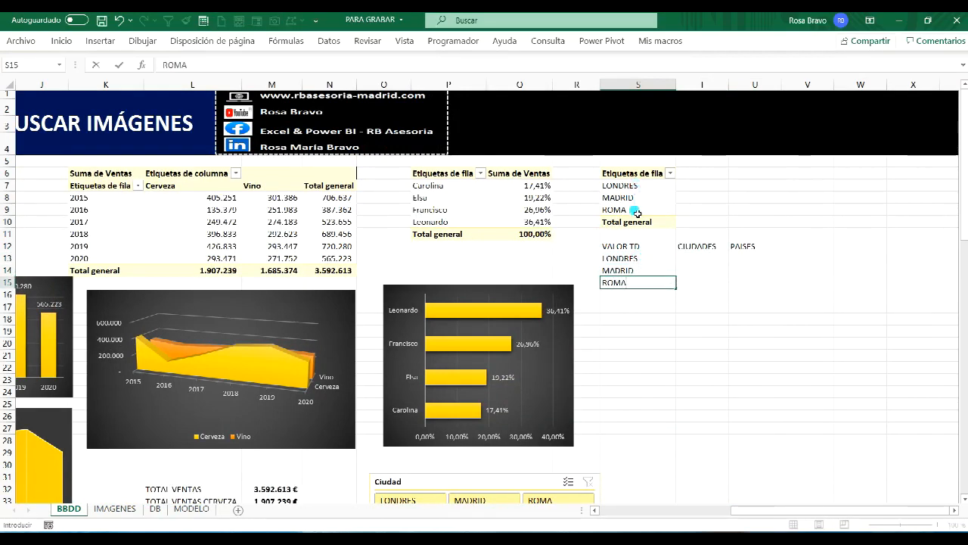
{"action": "left_click", "coordinate": [690, 260]}
{"action": "left_click", "coordinate": [695, 263]}
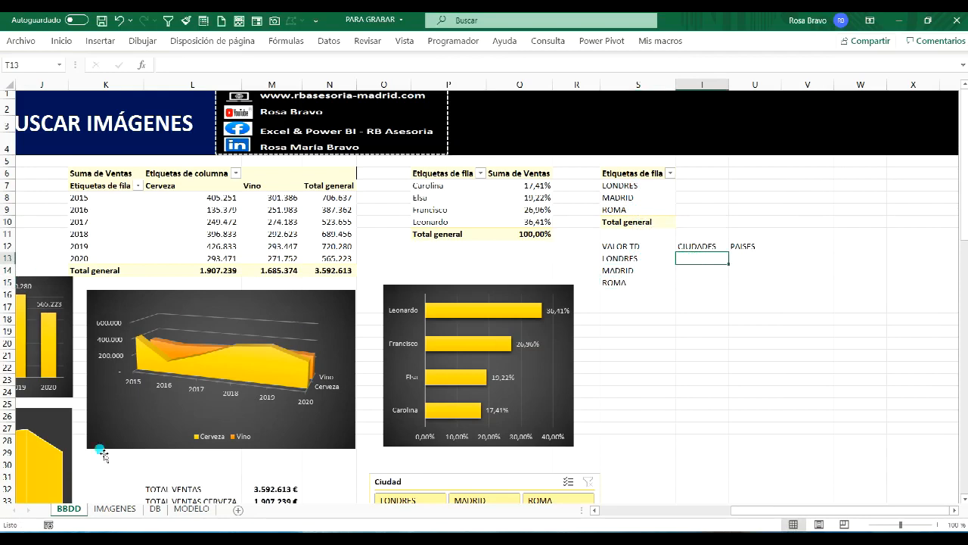
Check the named city photo cells on the IMAGENES sheet by going to LONDRES, MADRID and ROMA in turn
{"action": "left_click", "coordinate": [111, 508]}
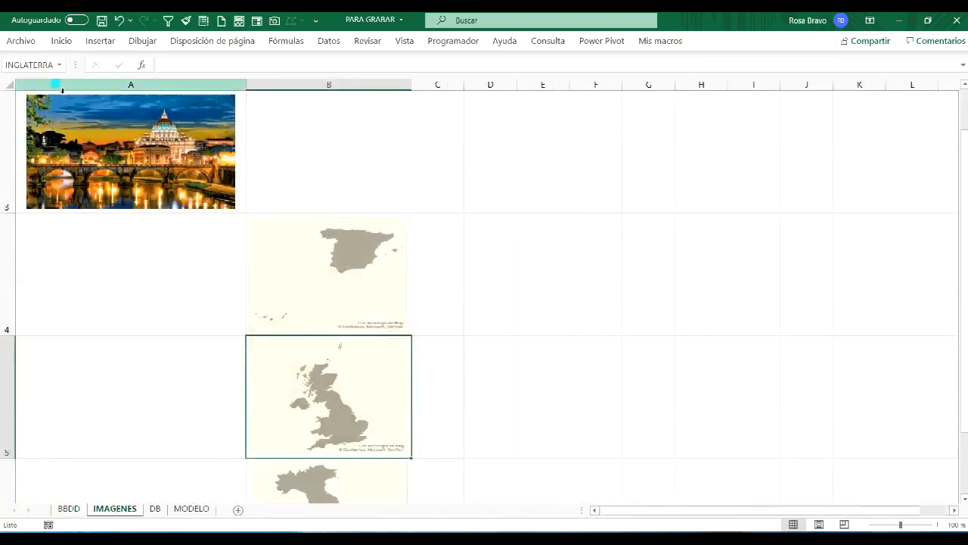
{"action": "left_click", "coordinate": [59, 65]}
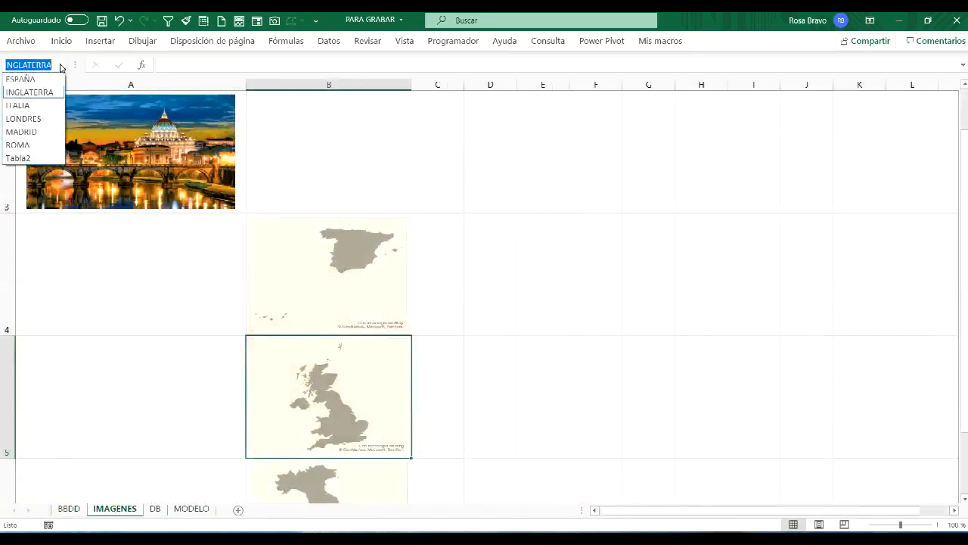
{"action": "left_click", "coordinate": [46, 120]}
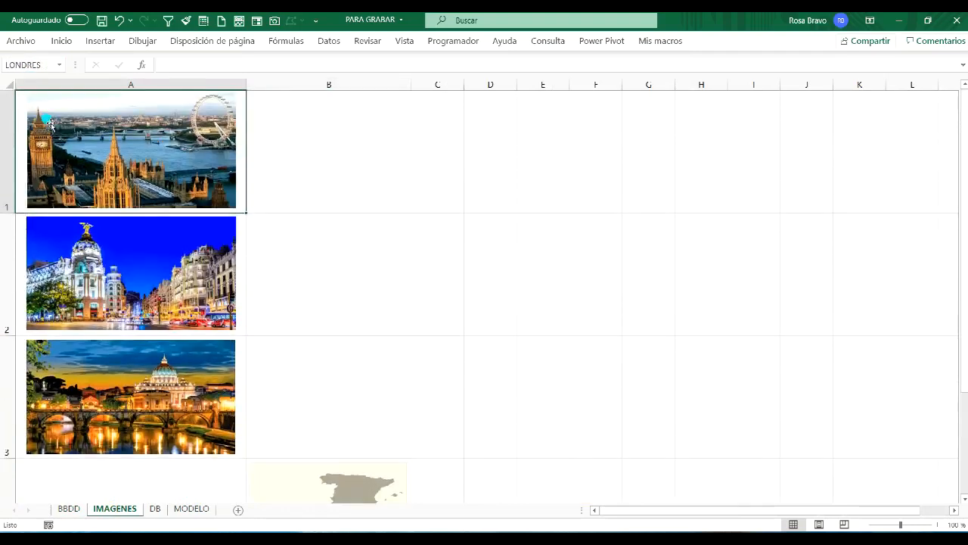
{"action": "left_click", "coordinate": [61, 67]}
{"action": "left_click", "coordinate": [47, 129]}
{"action": "left_click", "coordinate": [64, 66]}
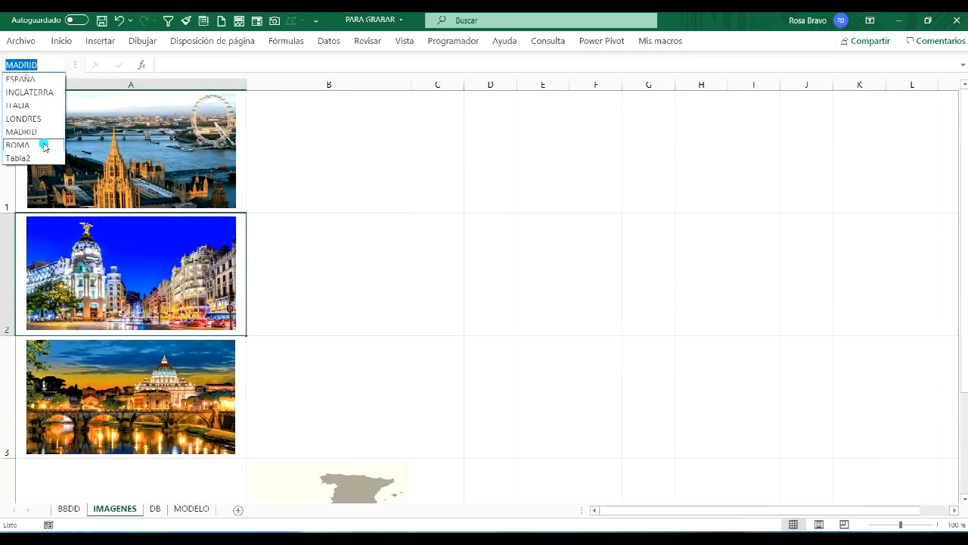
{"action": "left_click", "coordinate": [45, 148]}
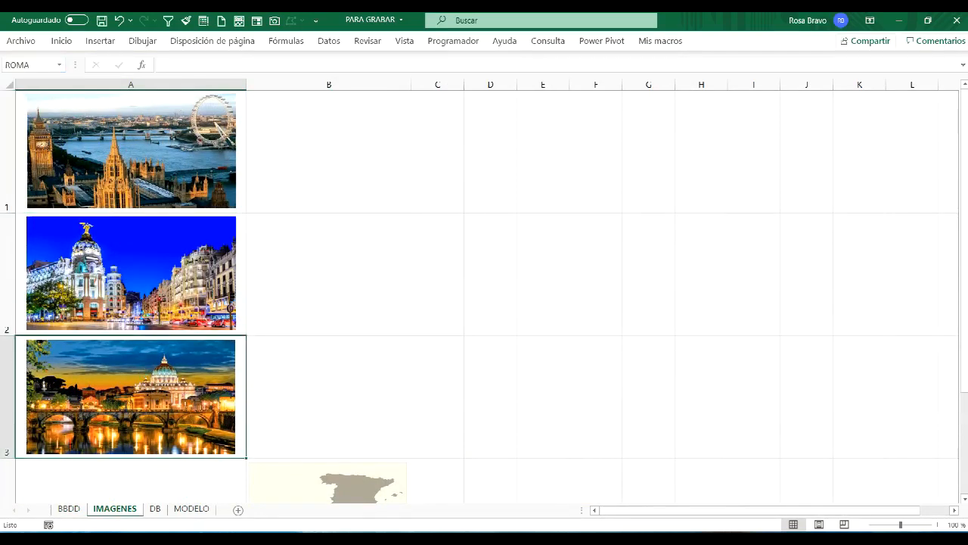
Enter LONDRES, MADRID and ROMA in T13, T14 and T15 under the CIUDADES header on BBDD
{"action": "left_click", "coordinate": [69, 508]}
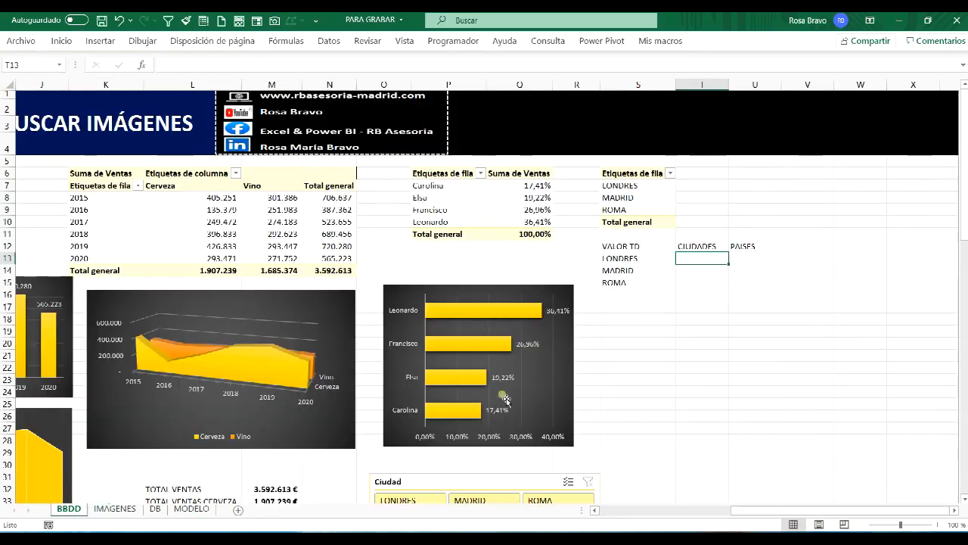
{"action": "type", "text": "LOND"}
{"action": "key", "text": "Return"}
{"action": "type", "text": "MADRID"}
{"action": "key", "text": "Return"}
{"action": "type", "text": "ROMA"}
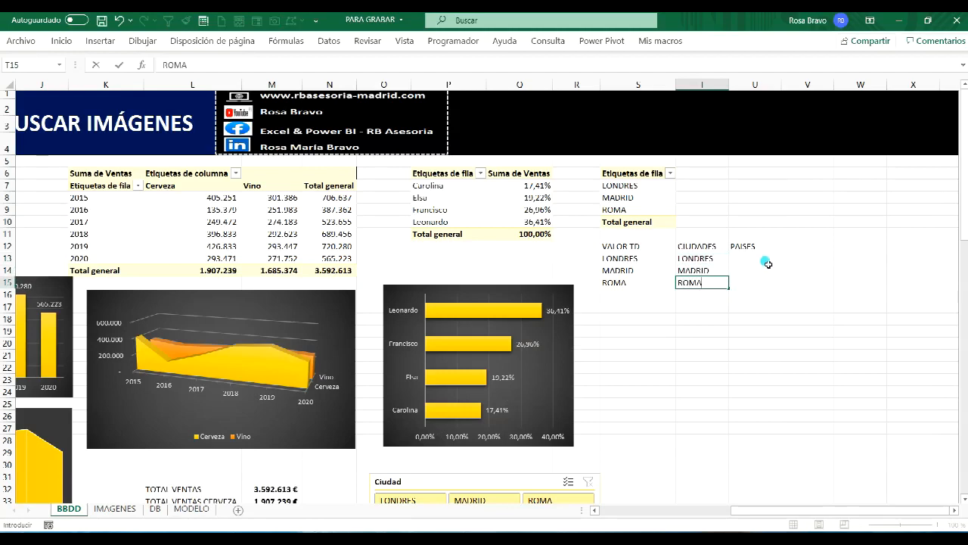
{"action": "left_click", "coordinate": [768, 263]}
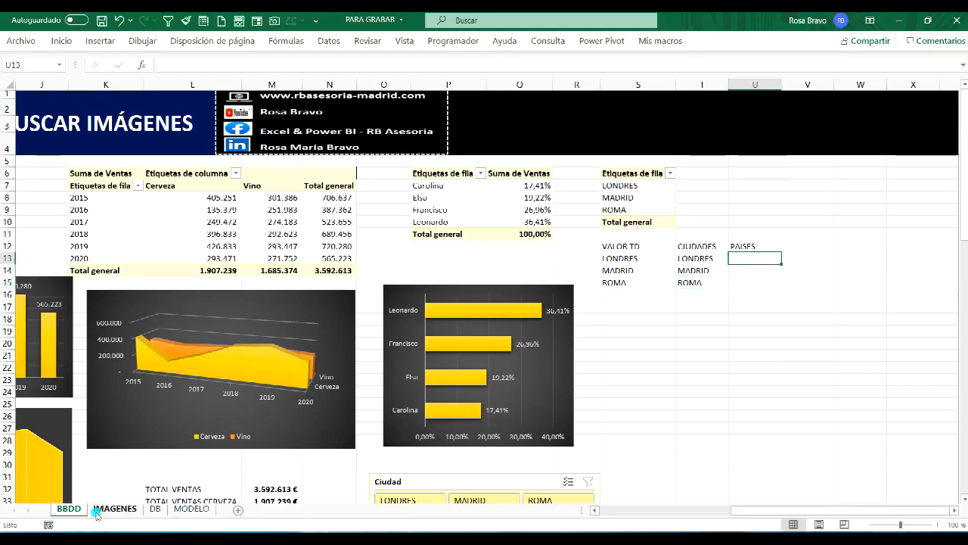
Check the named country map cells on the IMAGENES sheet by going to ESPAÑA, INGLATERRA and ITALIA in turn
{"action": "left_click", "coordinate": [97, 513]}
{"action": "scroll", "coordinate": [303, 424], "scroll_direction": "down", "scroll_amount": 1}
{"action": "scroll", "coordinate": [305, 424], "scroll_direction": "up", "scroll_amount": 1}
{"action": "left_click", "coordinate": [59, 65]}
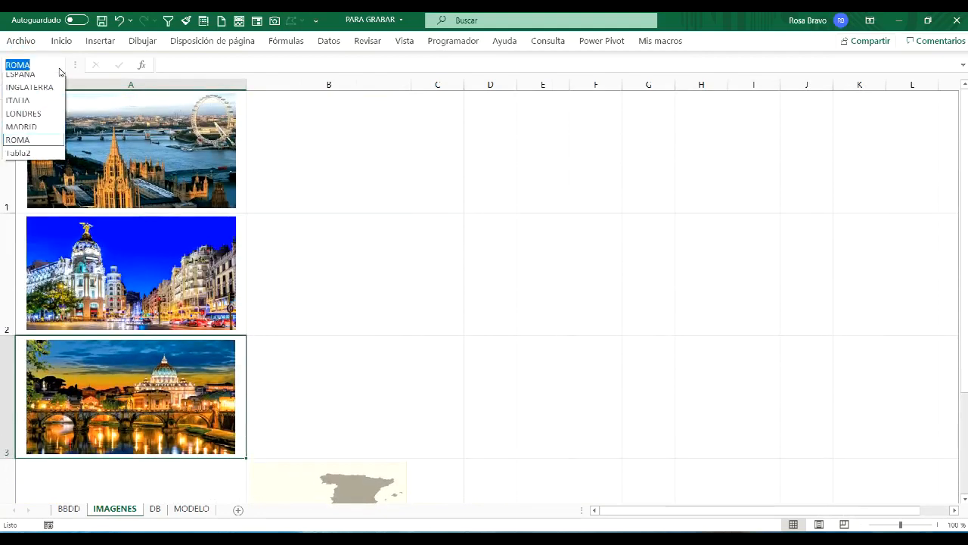
{"action": "left_click", "coordinate": [39, 75]}
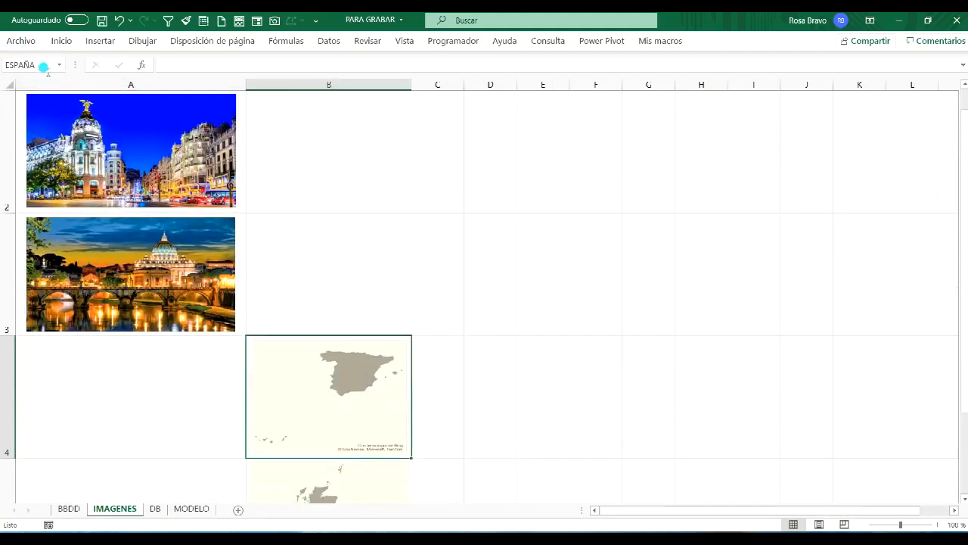
{"action": "left_click", "coordinate": [57, 66]}
{"action": "left_click", "coordinate": [45, 88]}
{"action": "left_click", "coordinate": [61, 67]}
{"action": "left_click", "coordinate": [47, 109]}
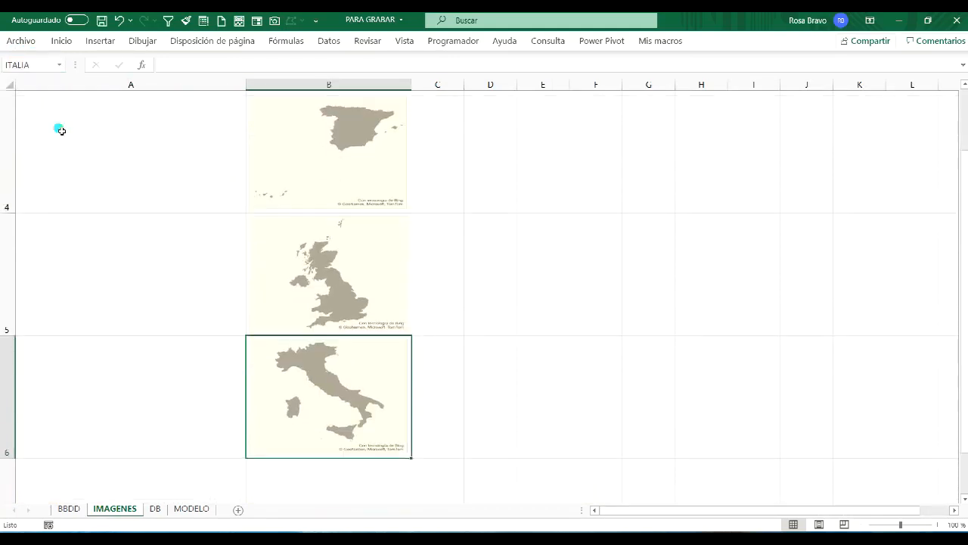
Enter INGLATERRA, ESPAÑA and ITALIA in U13, U14 and U15 under the PAISES header on BBDD
{"action": "left_click", "coordinate": [69, 508]}
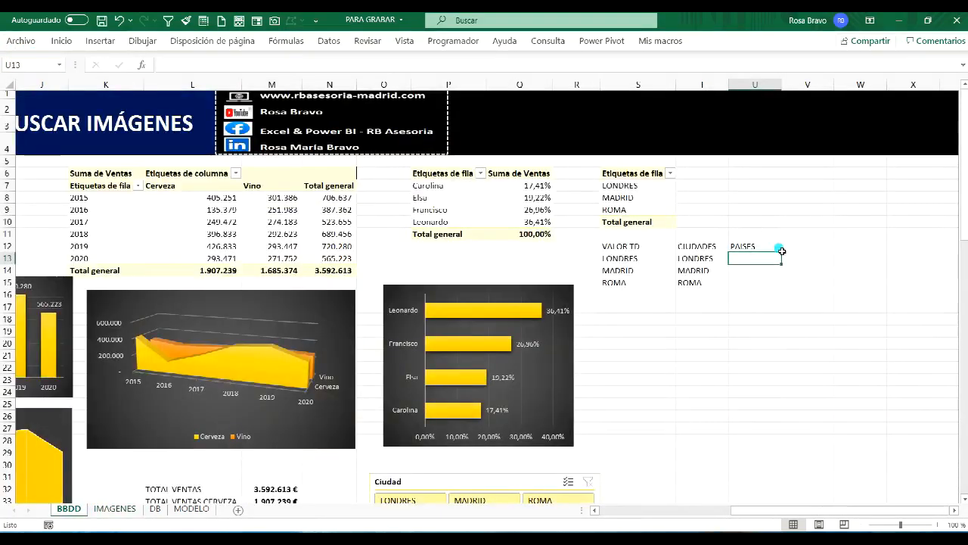
{"action": "type", "text": "INGLAT"}
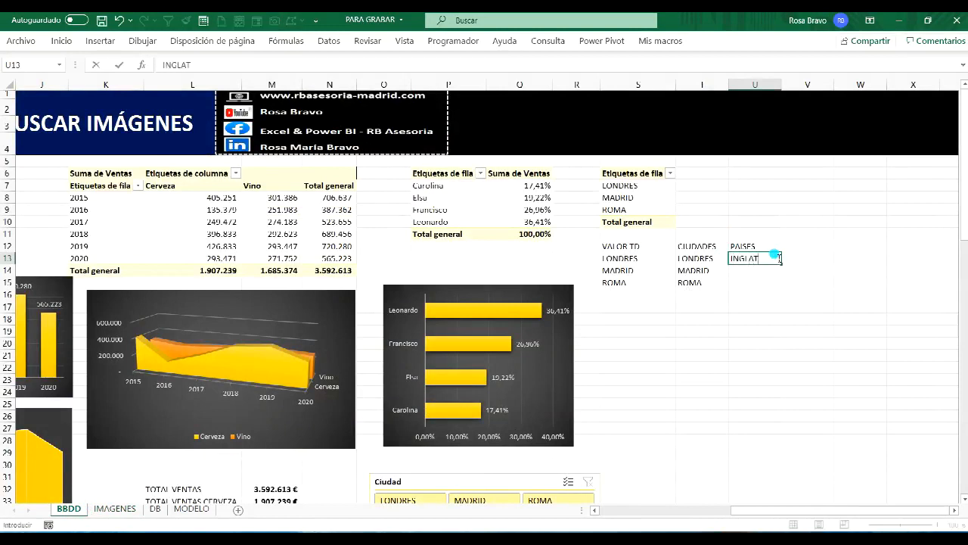
{"action": "type", "text": "ERRA"}
{"action": "key", "text": "Return"}
{"action": "type", "text": "E"}
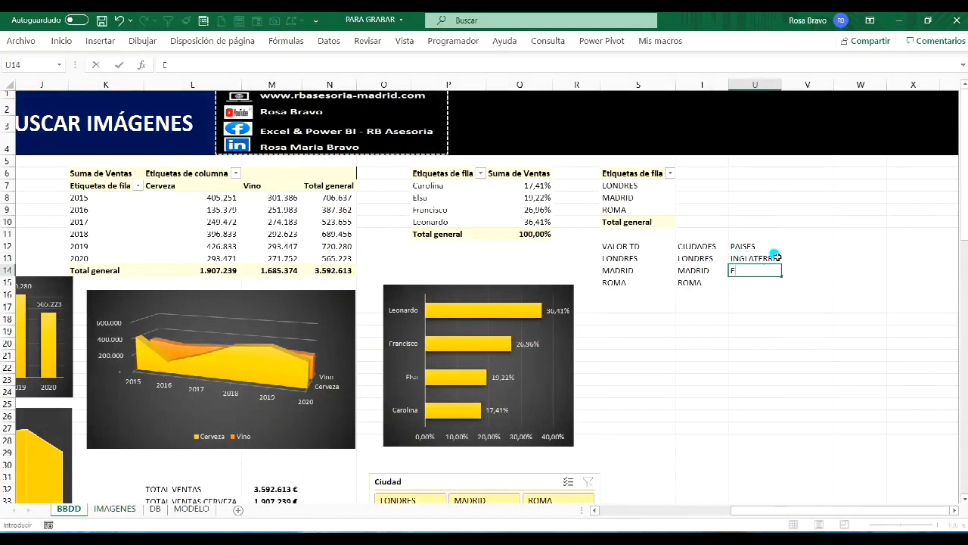
{"action": "type", "text": "SPAÑA"}
{"action": "key", "text": "Return"}
{"action": "type", "text": "ITALIA"}
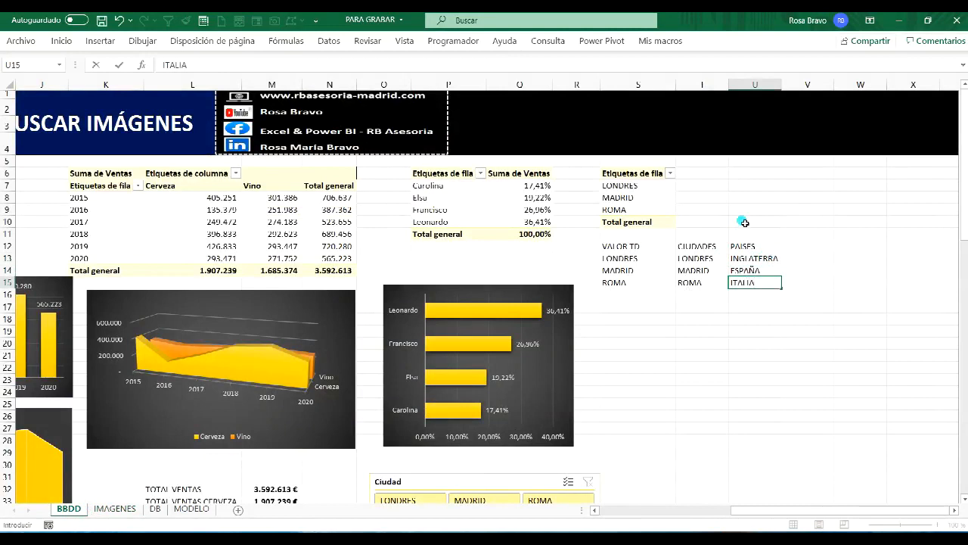
{"action": "left_click", "coordinate": [744, 223]}
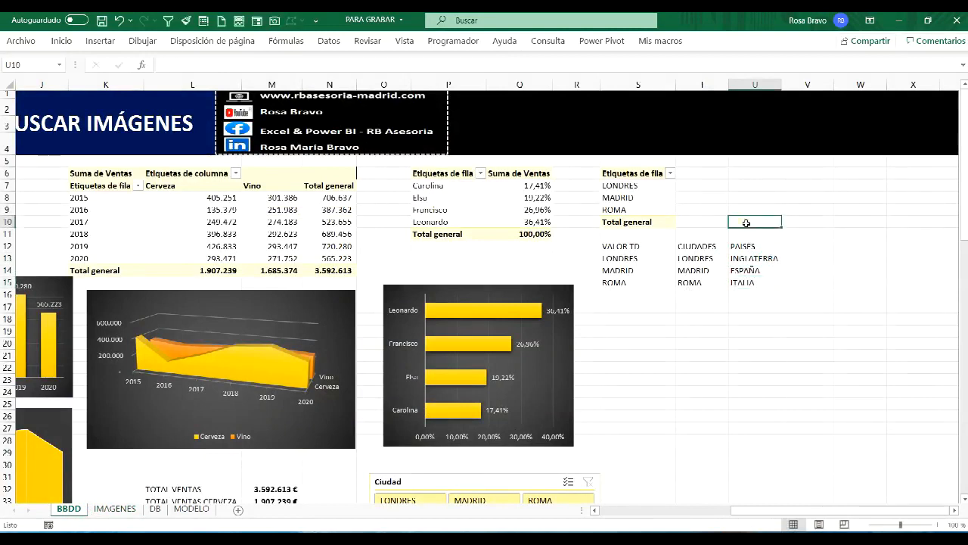
Enter the formula =BUSCARV(S7;S12:U15;2;FALSO) in T7 beside the CIUDADES pivot table
{"action": "left_click", "coordinate": [712, 187]}
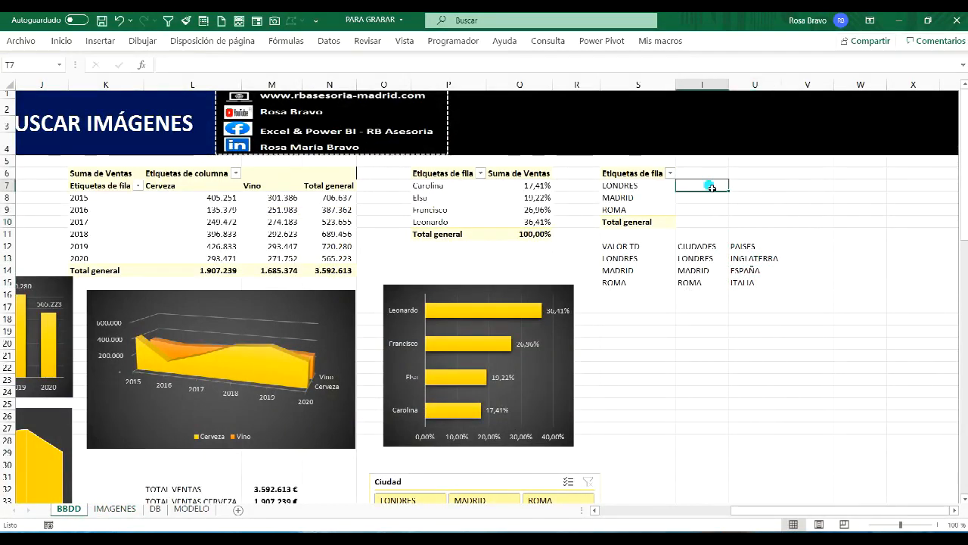
{"action": "type", "text": "=BUSCARV("}
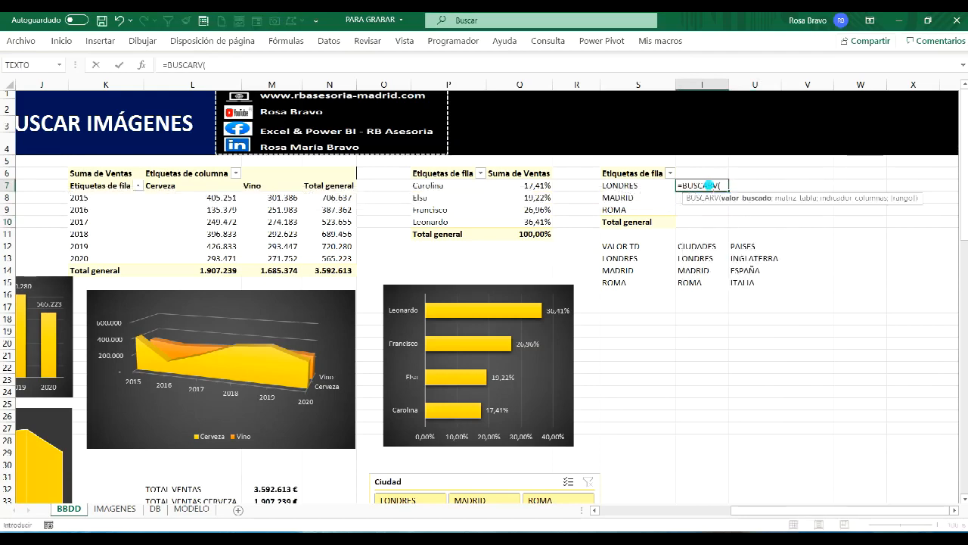
{"action": "left_click", "coordinate": [647, 188]}
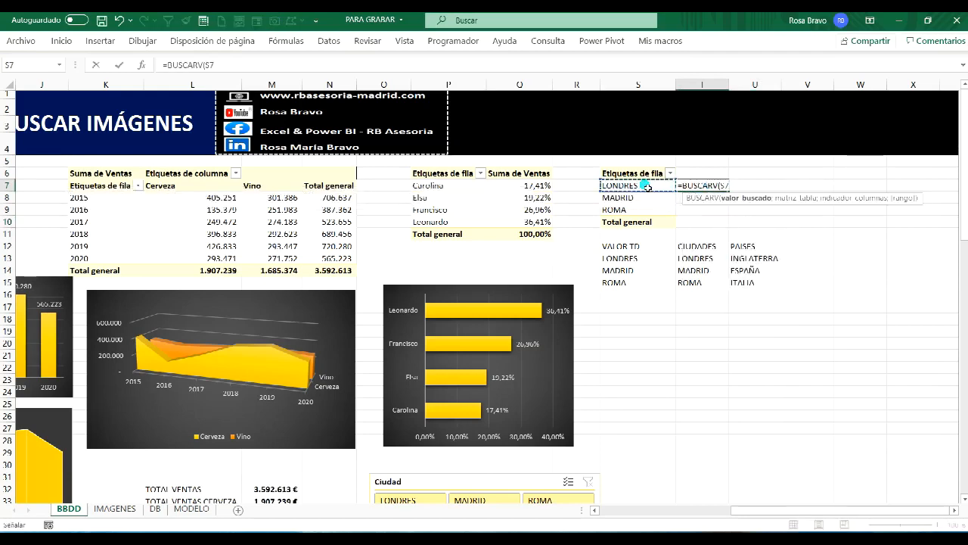
{"action": "type", "text": ";"}
{"action": "left_click_drag", "start_coordinate": [642, 246], "coordinate": [752, 285]}
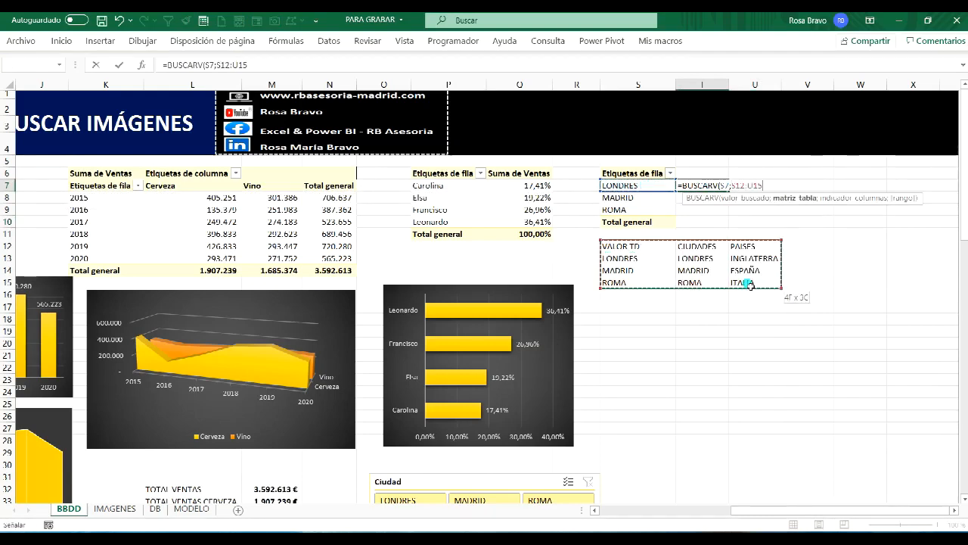
{"action": "type", "text": ";"}
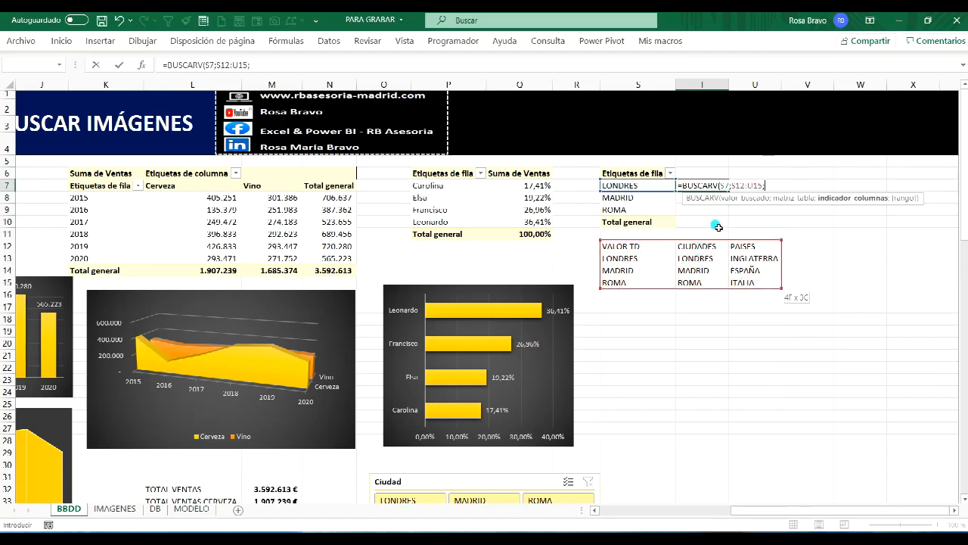
{"action": "type", "text": "2;"}
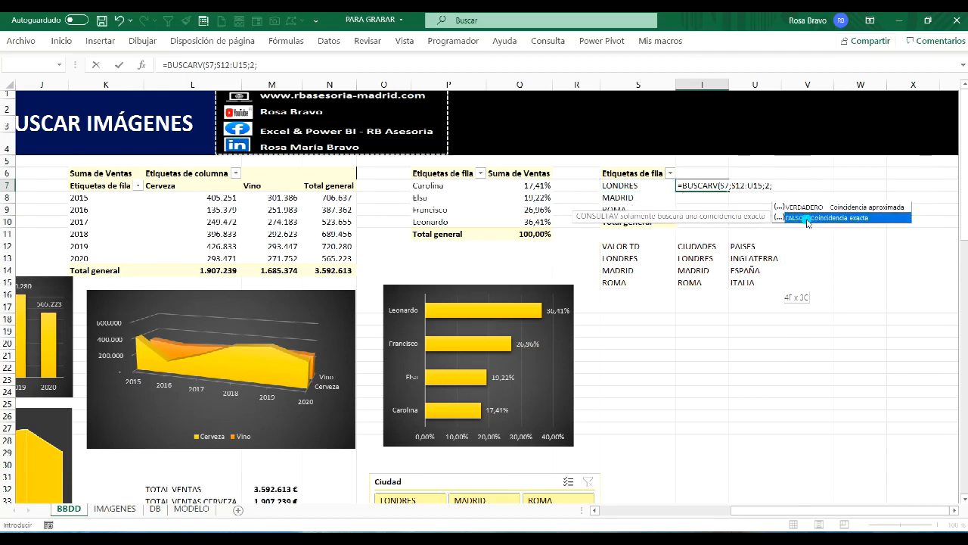
{"action": "double_click", "coordinate": [808, 218]}
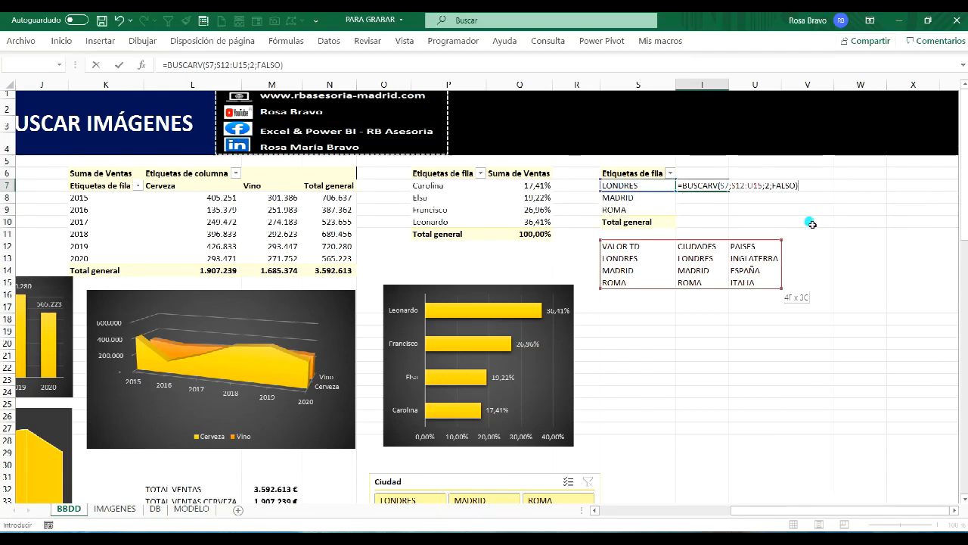
{"action": "key", "text": "Return"}
Enter the headers CIUDAD and PAIS in T6 and U6 beside the CIUDADES pivot table
{"action": "left_click", "coordinate": [711, 177]}
{"action": "type", "text": "CIUDAD"}
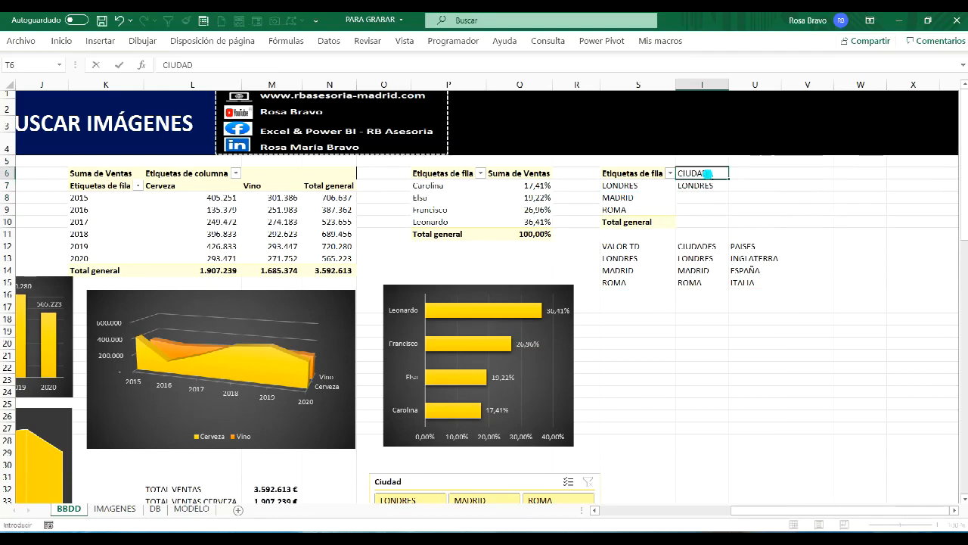
{"action": "key", "text": "Tab"}
{"action": "type", "text": "CS"}
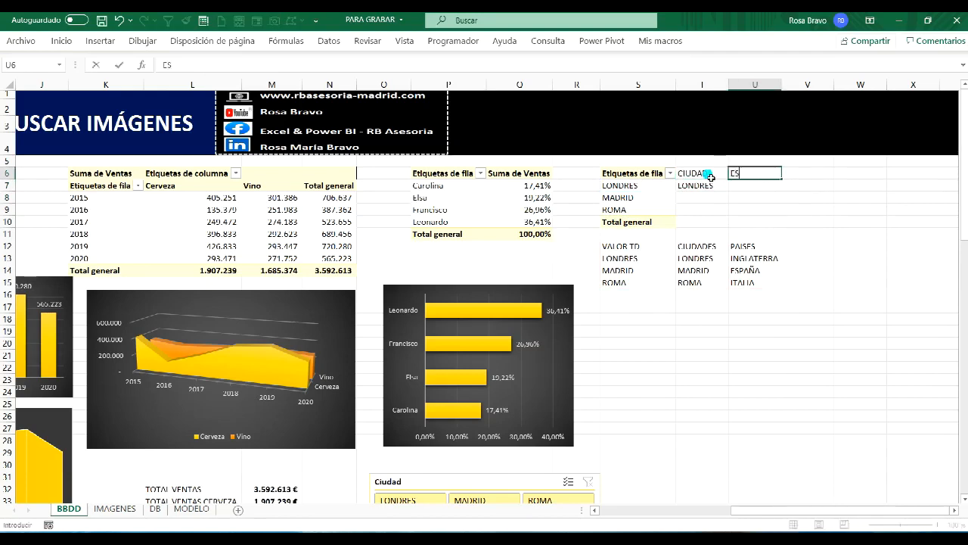
{"action": "type", "text": "IS"}
{"action": "key", "text": "Return"}
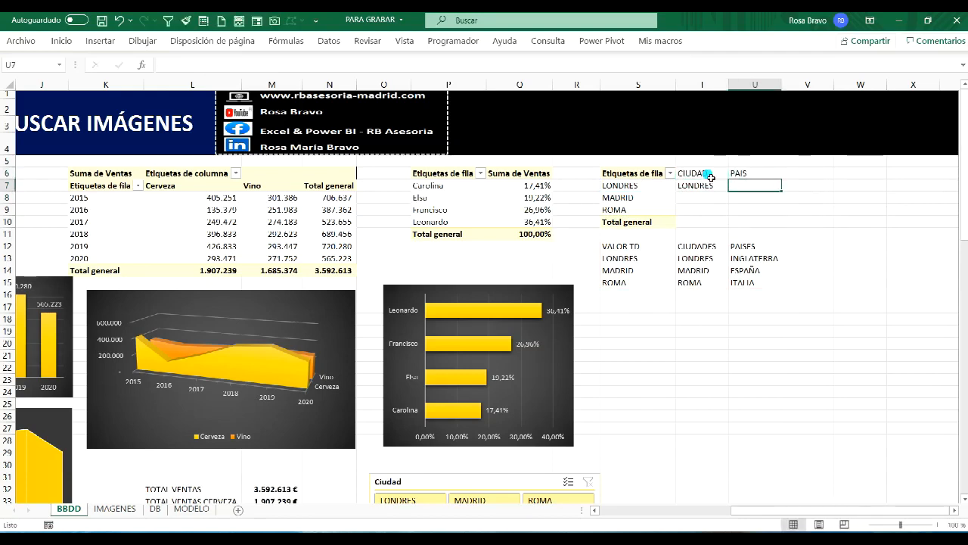
Filter the Ciudad slicer by MADRID to test the city lookup in T7, and select the lookup table S12:U15 for checking
{"action": "left_click", "coordinate": [471, 500]}
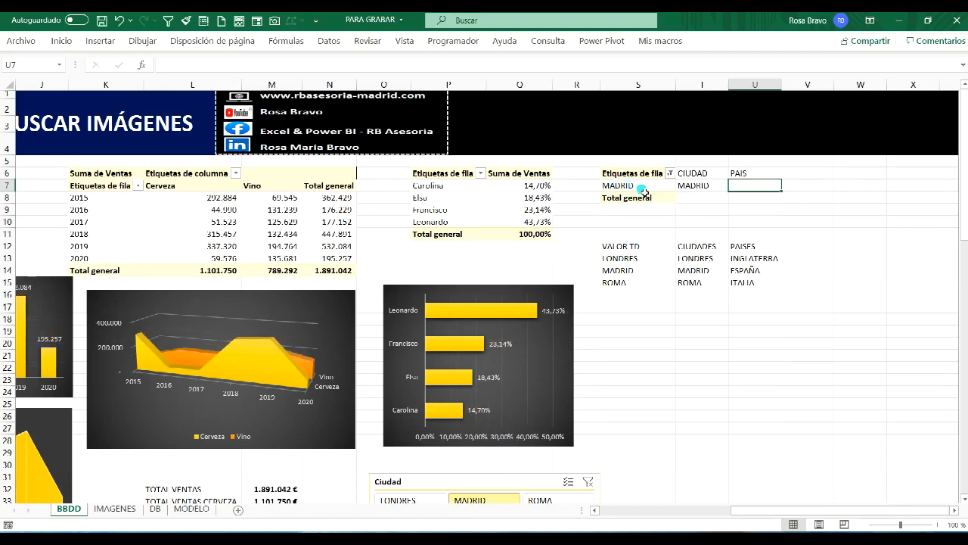
{"action": "left_click_drag", "start_coordinate": [635, 246], "coordinate": [756, 284]}
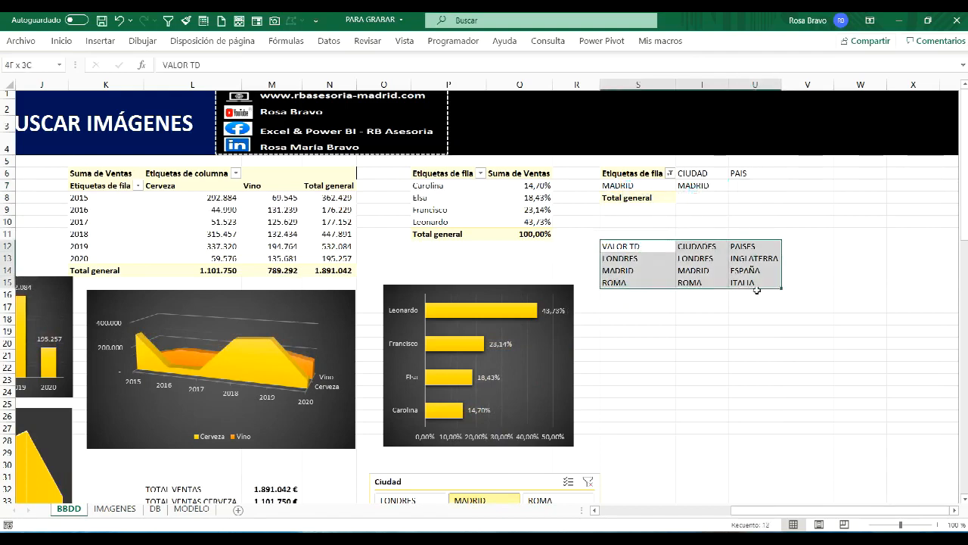
Add an outside border around the lookup table S12:U15 on BBDD
{"action": "left_click", "coordinate": [61, 42]}
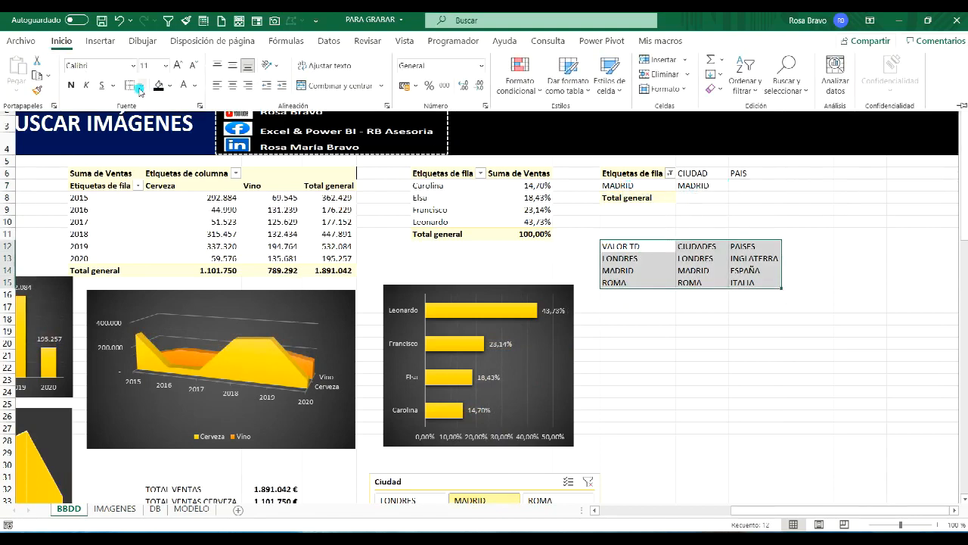
{"action": "left_click", "coordinate": [142, 85]}
{"action": "left_click", "coordinate": [151, 250]}
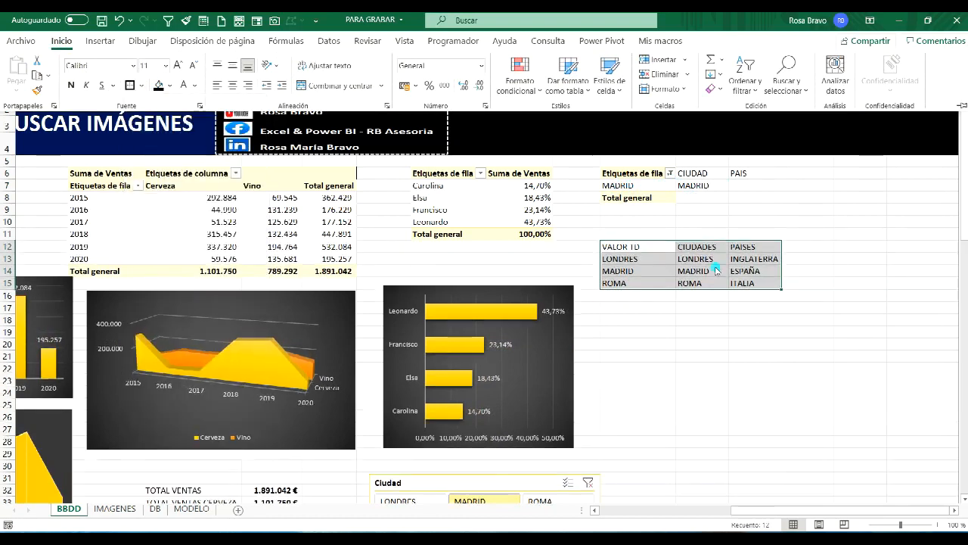
Enter the formula =BUSCARV(S7;S12:U15;3;FALSO) in U7 under the PAIS header
{"action": "left_click", "coordinate": [751, 186]}
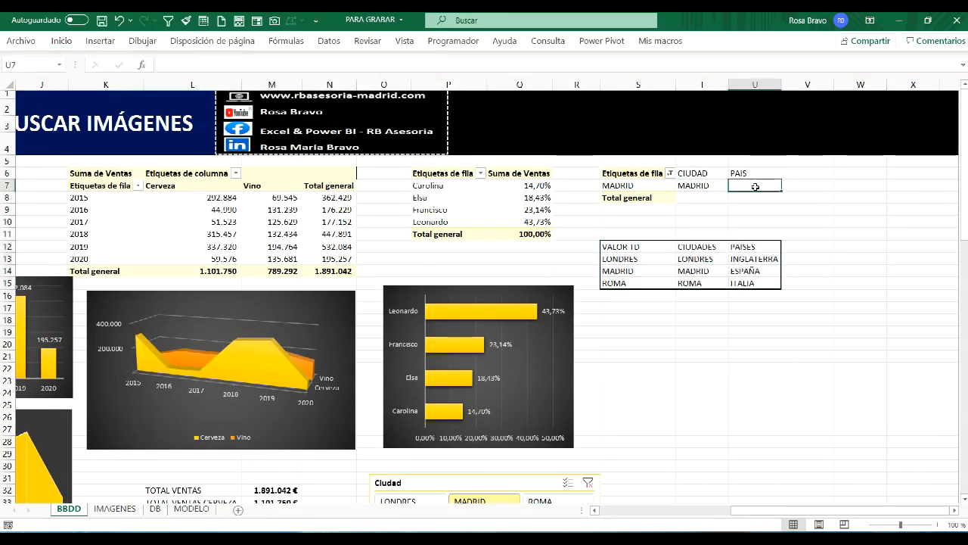
{"action": "type", "text": "=BUSCARV("}
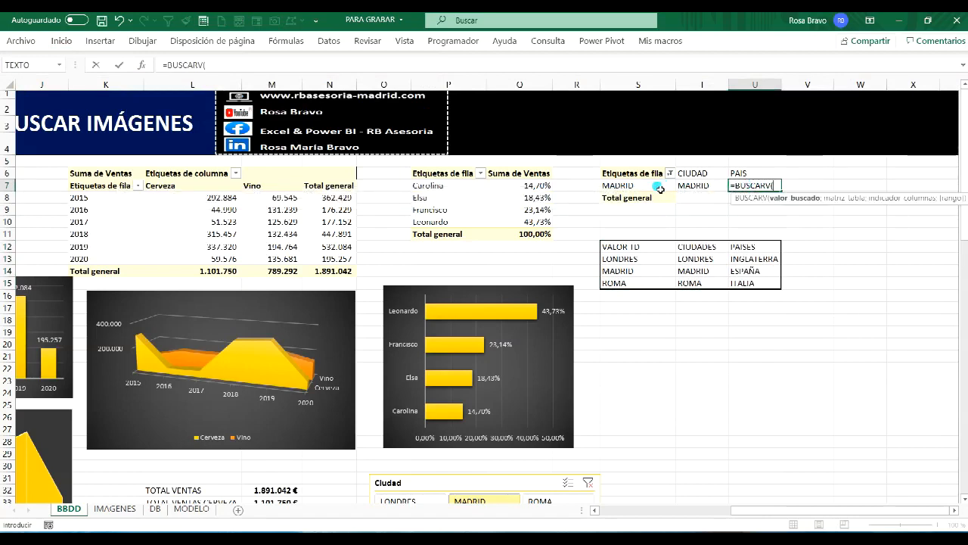
{"action": "left_click", "coordinate": [658, 186]}
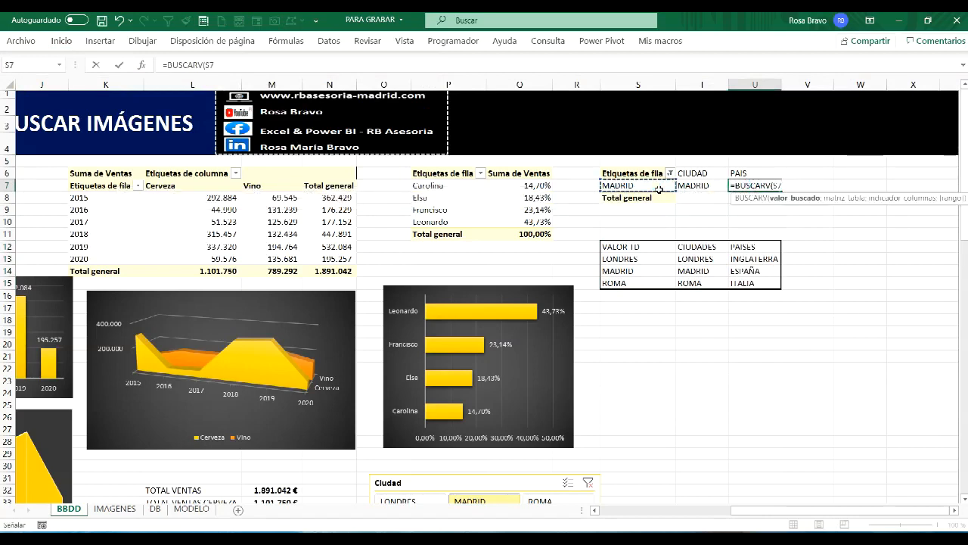
{"action": "type", "text": ";"}
{"action": "left_click_drag", "start_coordinate": [632, 248], "coordinate": [754, 288]}
{"action": "type", "text": ";"}
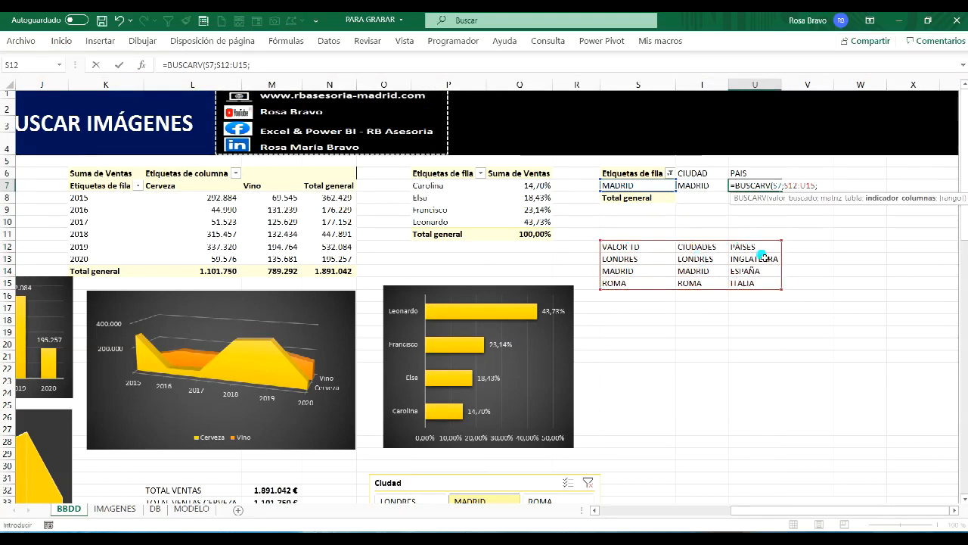
{"action": "type", "text": "3;"}
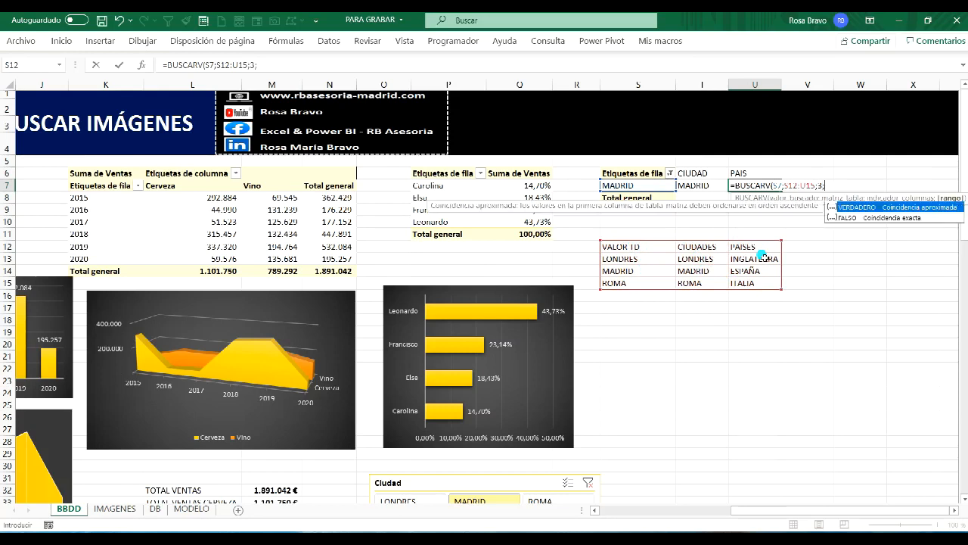
{"action": "double_click", "coordinate": [899, 220]}
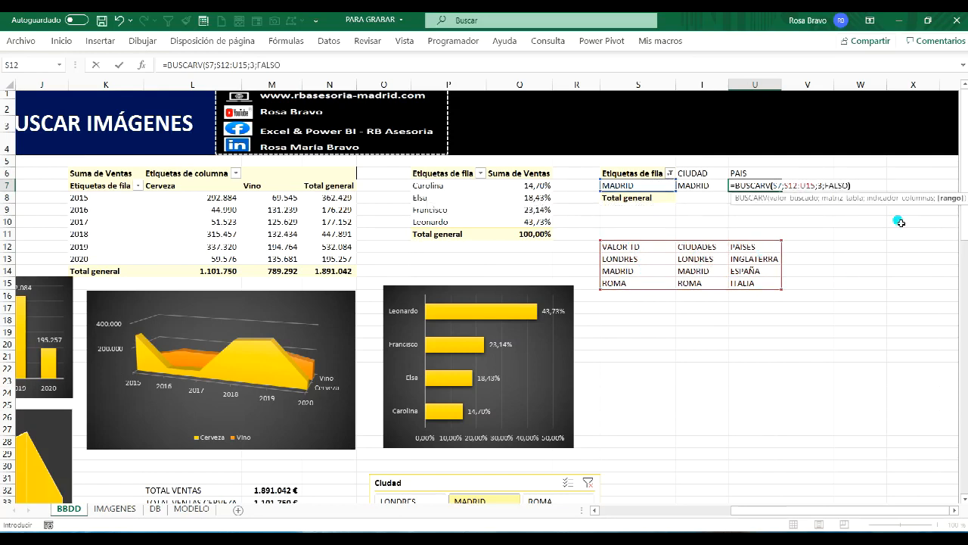
{"action": "key", "text": "Return"}
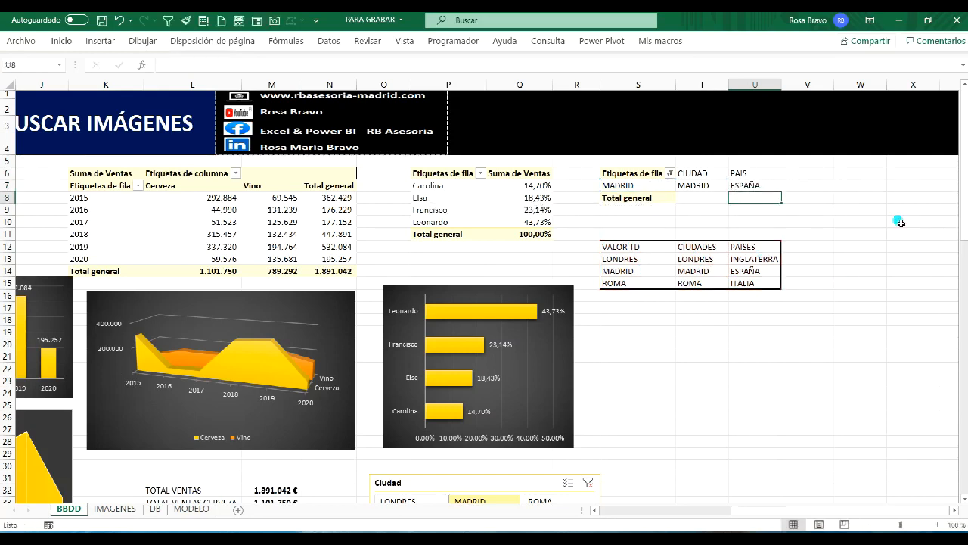
Test the city and country lookups in T7 and U7 against the lookup table by filtering the Ciudad slicer by ROMA, MADRID, LONDRES and ROMA again
{"action": "left_click", "coordinate": [536, 502]}
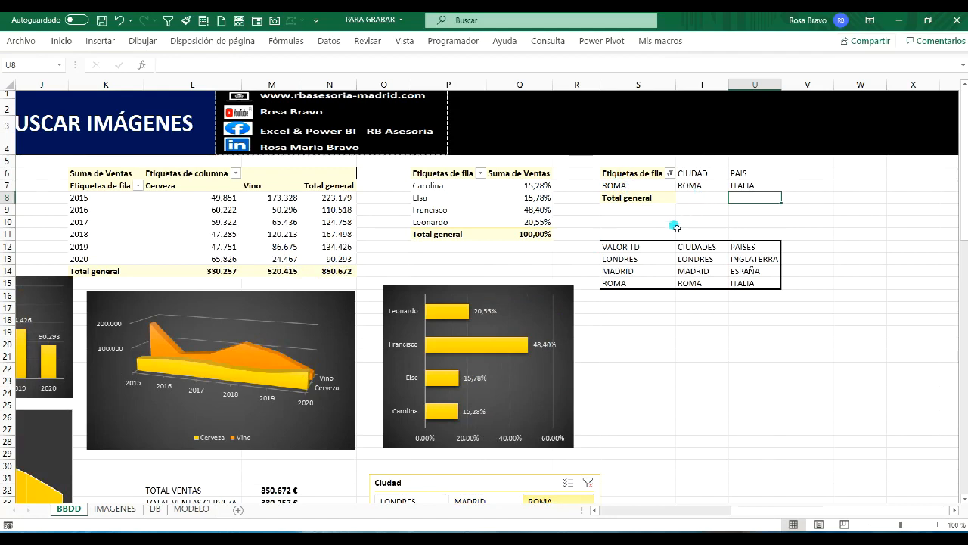
{"action": "left_click_drag", "start_coordinate": [645, 247], "coordinate": [756, 284]}
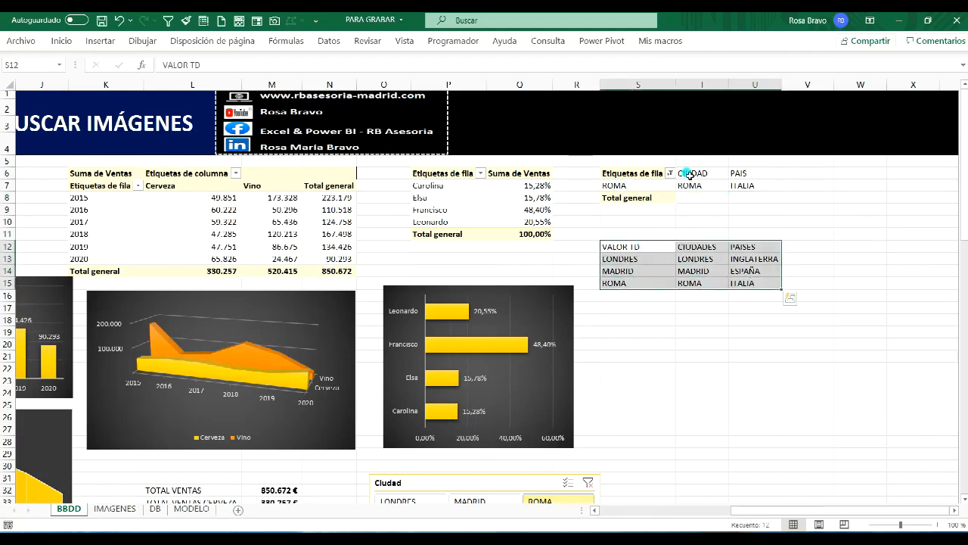
{"action": "left_click", "coordinate": [704, 247]}
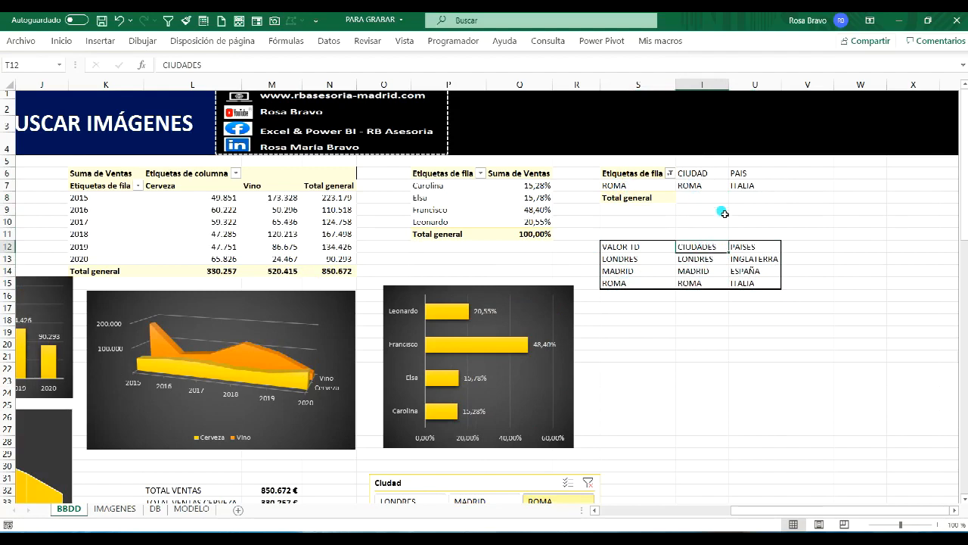
{"action": "left_click", "coordinate": [753, 246]}
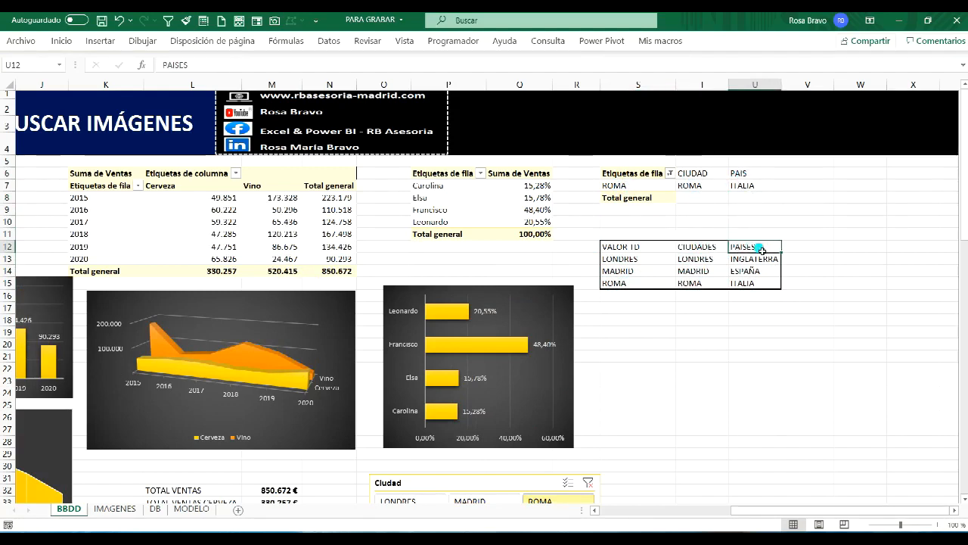
{"action": "left_click", "coordinate": [494, 501]}
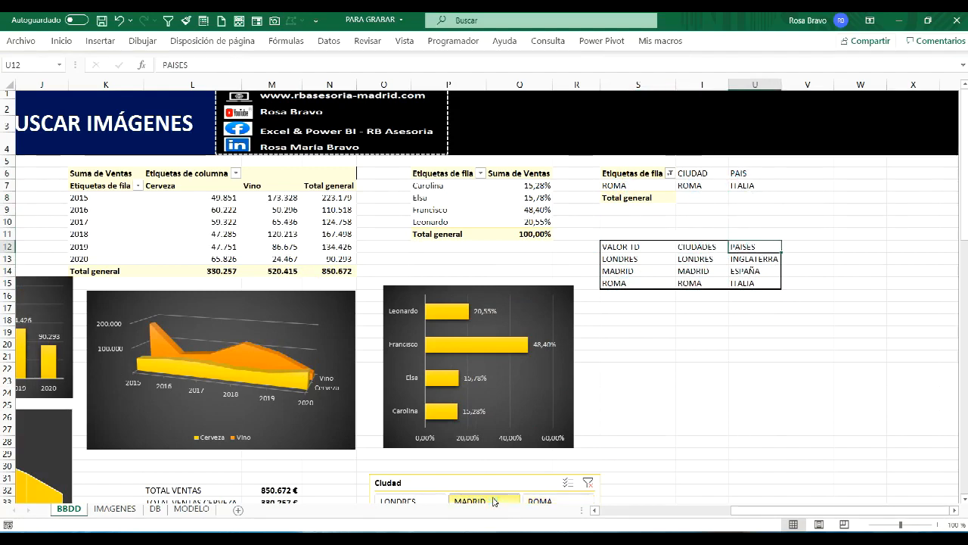
{"action": "left_click", "coordinate": [421, 503]}
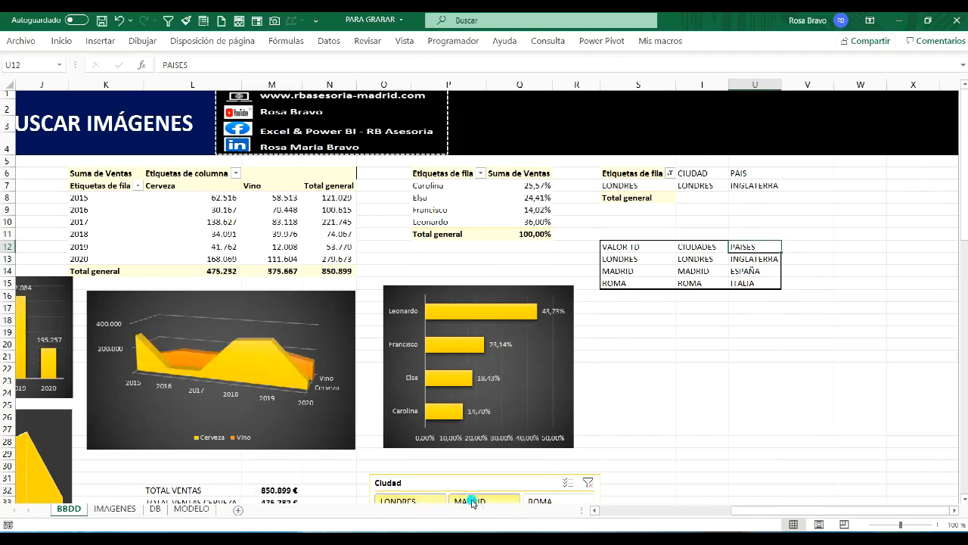
{"action": "left_click", "coordinate": [540, 502]}
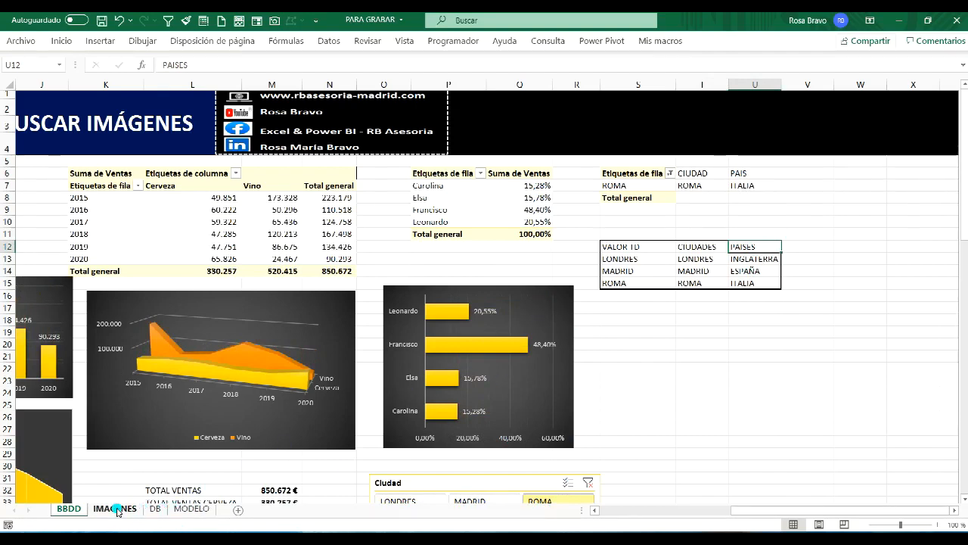
Review the maps on IMAGENES and check the DB dashboard's pictures while filtering its Ciudad slicer by MADRID and ROMA
{"action": "left_click", "coordinate": [115, 510]}
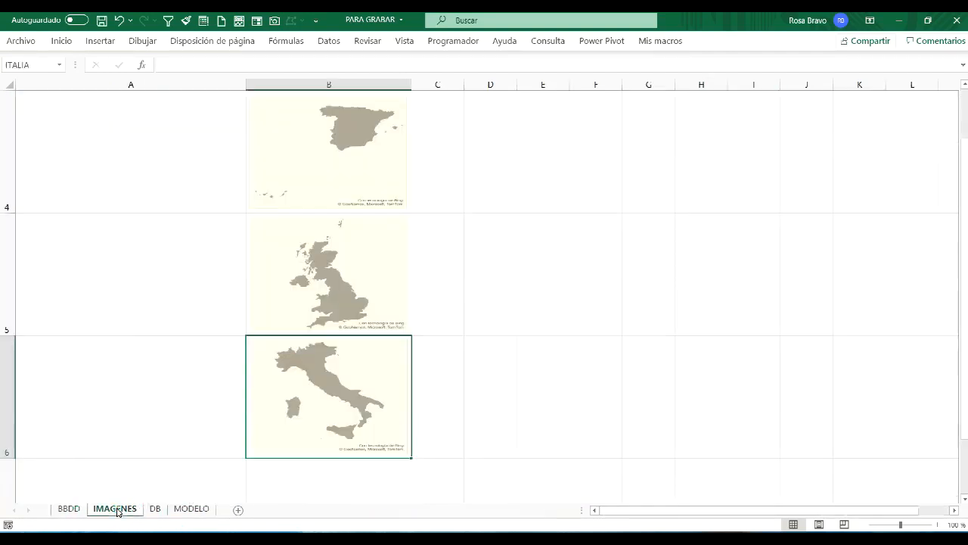
{"action": "left_click", "coordinate": [156, 508]}
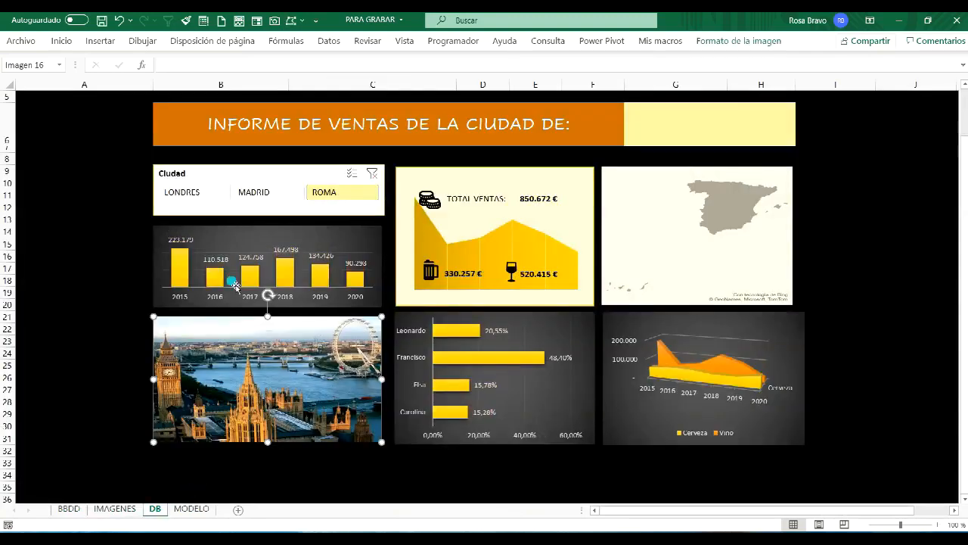
{"action": "left_click", "coordinate": [254, 199]}
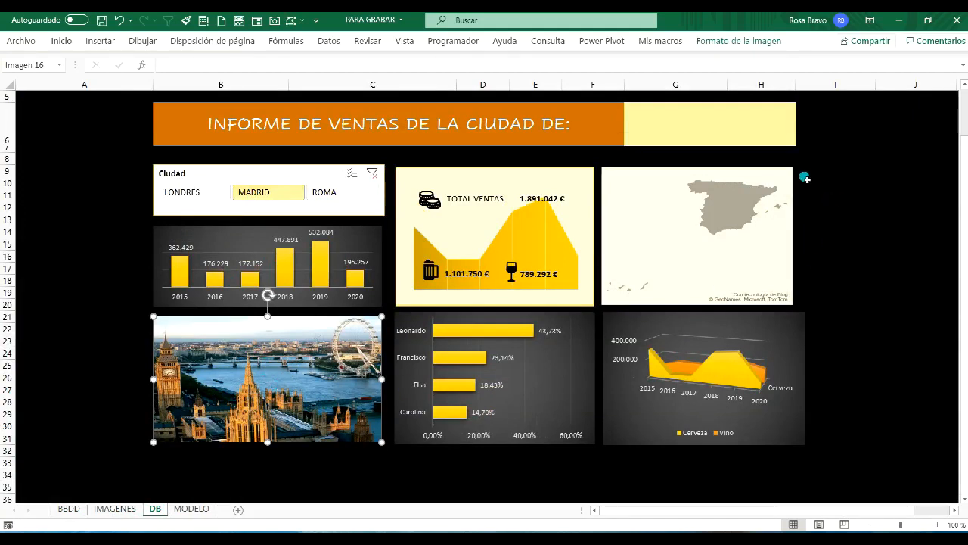
{"action": "left_click", "coordinate": [324, 192]}
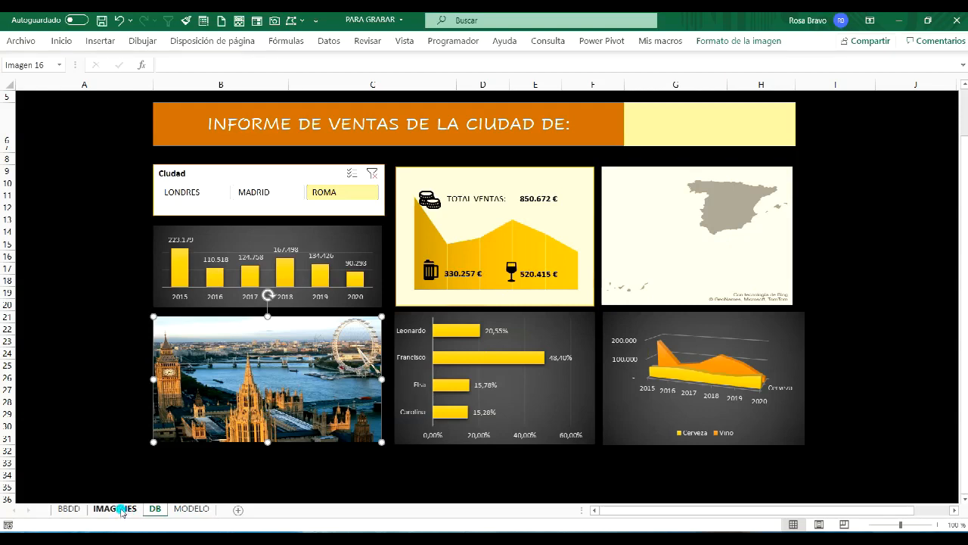
Define the workbook name BUSCADOR_IM_CIUDAD as =INDIRECTO(BBDD!$T$7), pointing to the city lookup cell on BBDD
{"action": "left_click", "coordinate": [70, 509]}
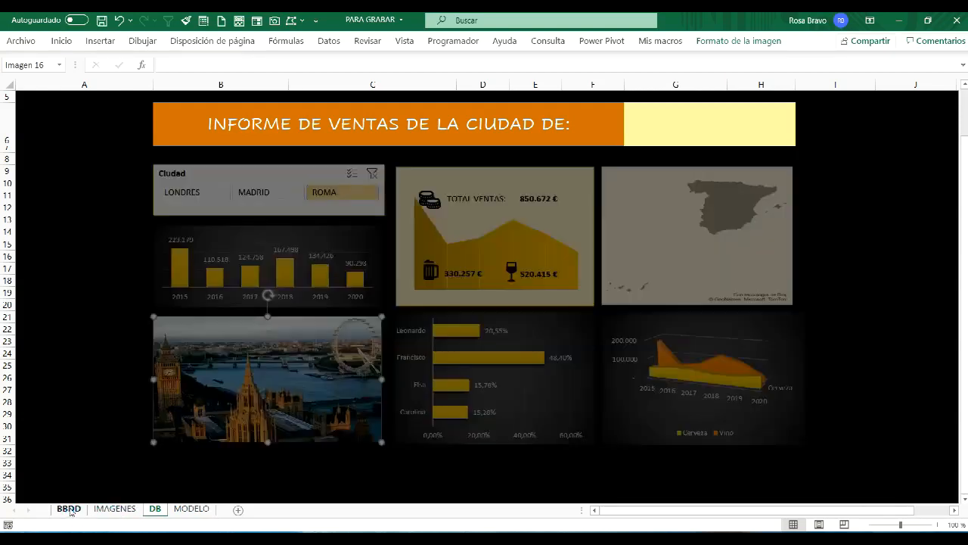
{"action": "left_click", "coordinate": [632, 309]}
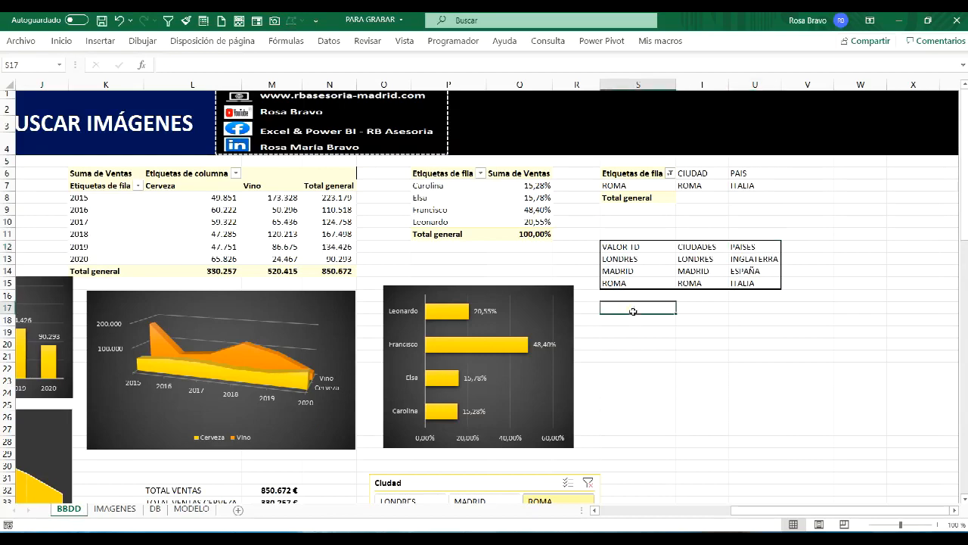
{"action": "left_click", "coordinate": [286, 40]}
{"action": "left_click", "coordinate": [413, 64]}
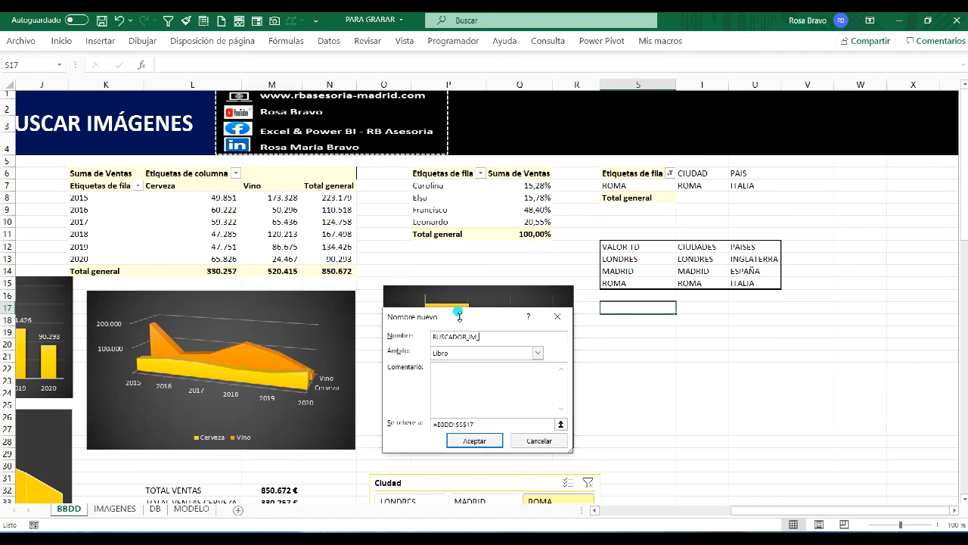
{"action": "left_click", "coordinate": [479, 425]}
{"action": "key", "text": "BackSpace"}
{"action": "key", "text": "BackSpace"}
{"action": "key", "text": "BackSpace"}
{"action": "key", "text": "BackSpace"}
{"action": "key", "text": "BackSpace"}
{"action": "key", "text": "BackSpace"}
{"action": "key", "text": "BackSpace"}
{"action": "key", "text": "BackSpace"}
{"action": "key", "text": "BackSpace"}
{"action": "key", "text": "BackSpace"}
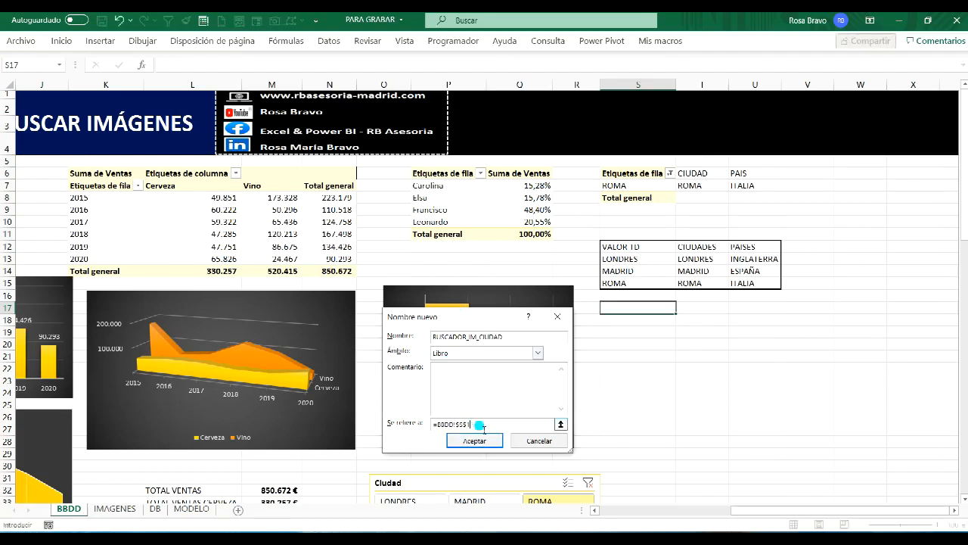
{"action": "type", "text": "INDIRECTO("}
{"action": "left_click", "coordinate": [705, 186]}
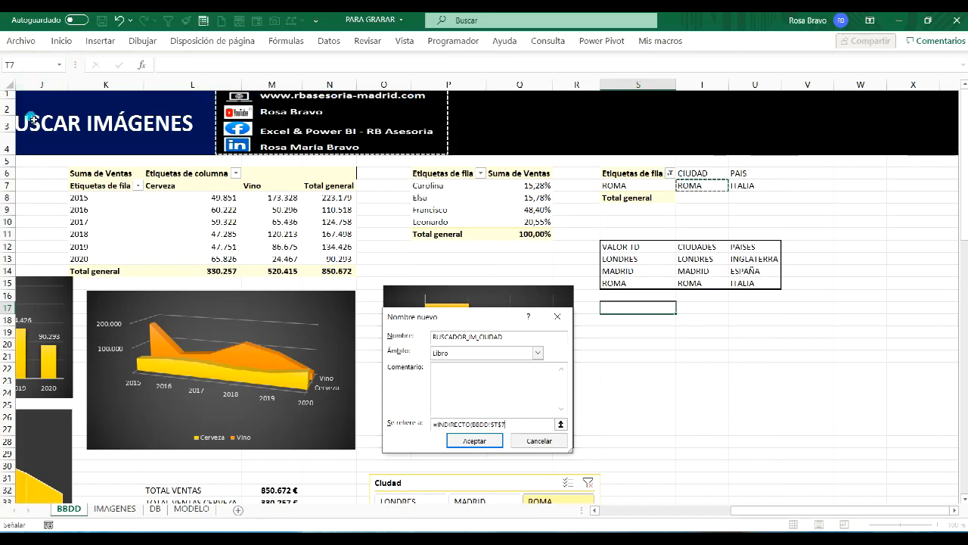
{"action": "type", "text": ")"}
{"action": "key", "text": "Return"}
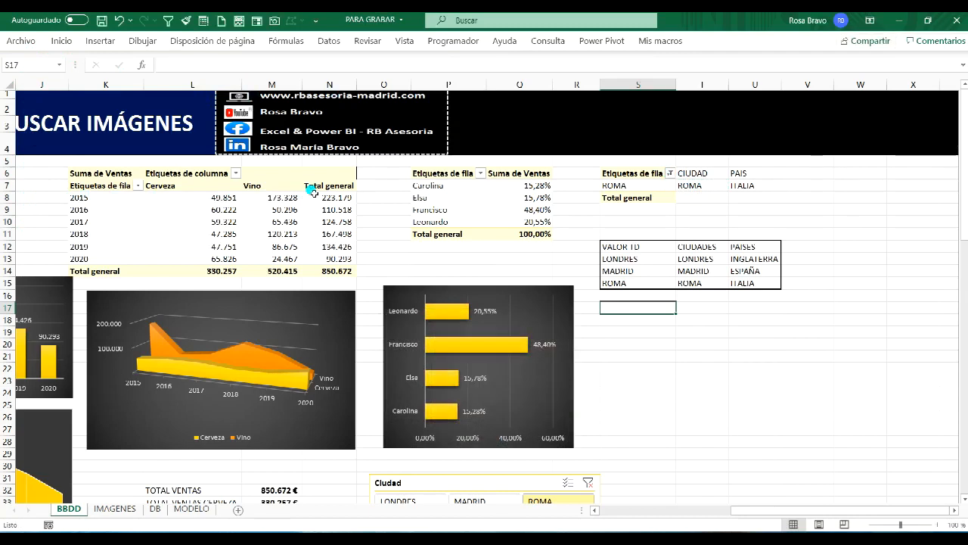
Define the workbook name BUSCADOR_IM_PAIS as =INDIRECTO(BBDD!$U$7), pointing to the country lookup cell
{"action": "left_click", "coordinate": [286, 42]}
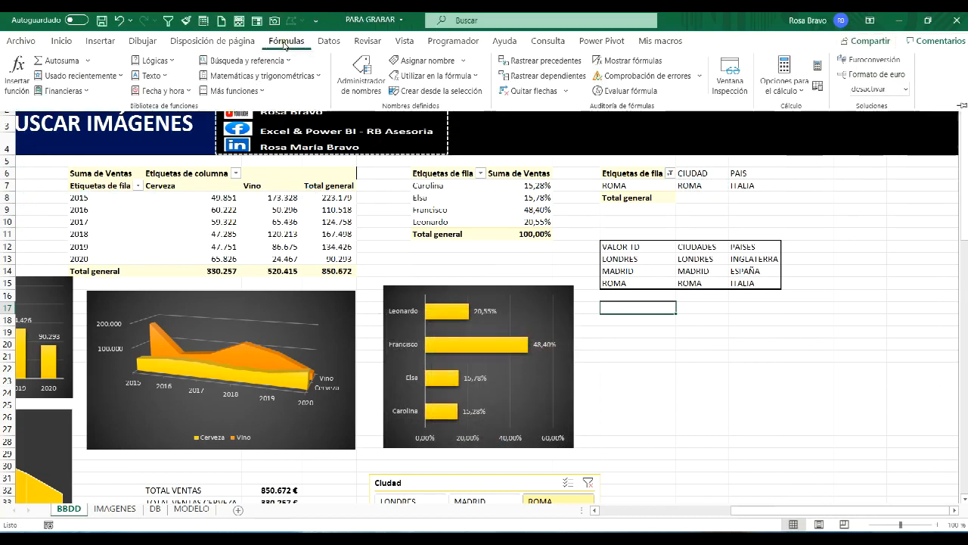
{"action": "left_click", "coordinate": [396, 61]}
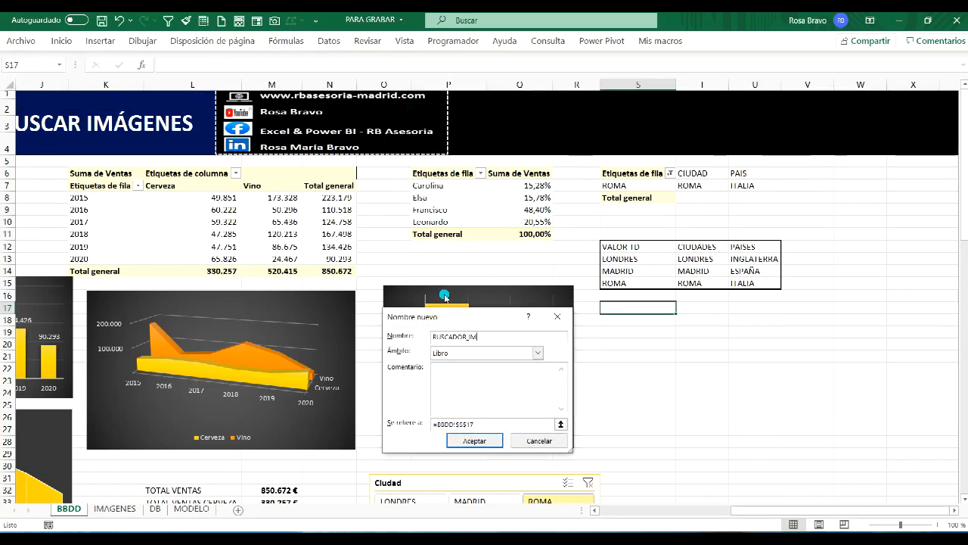
{"action": "left_click", "coordinate": [482, 424]}
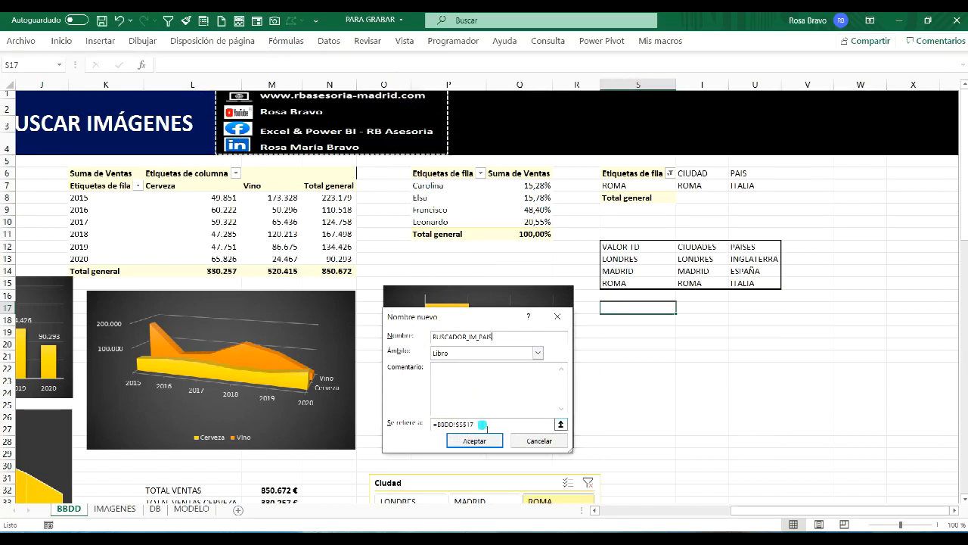
{"action": "key", "text": "BackSpace"}
{"action": "key", "text": "BackSpace"}
{"action": "key", "text": "BackSpace"}
{"action": "key", "text": "BackSpace"}
{"action": "key", "text": "BackSpace"}
{"action": "key", "text": "BackSpace"}
{"action": "key", "text": "BackSpace"}
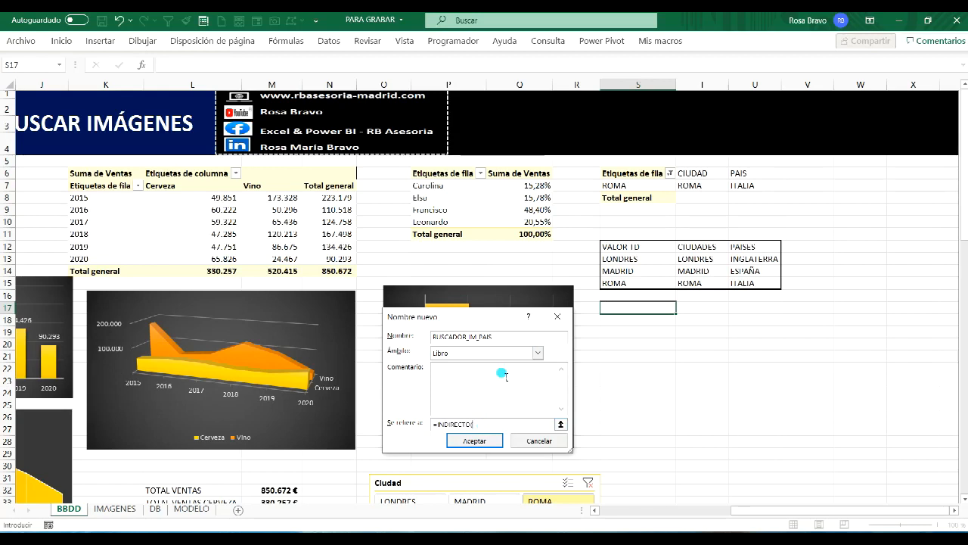
{"action": "left_click", "coordinate": [754, 187]}
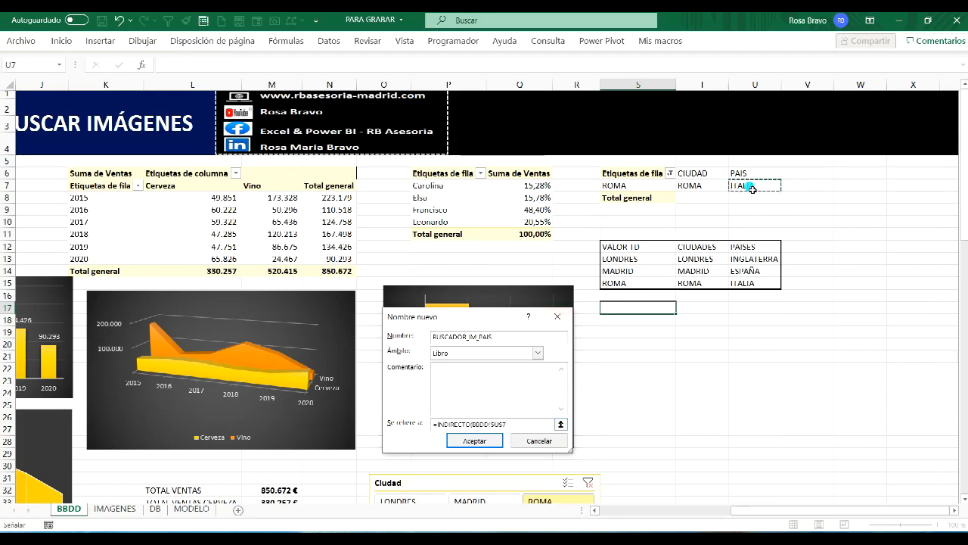
{"action": "type", "text": ")"}
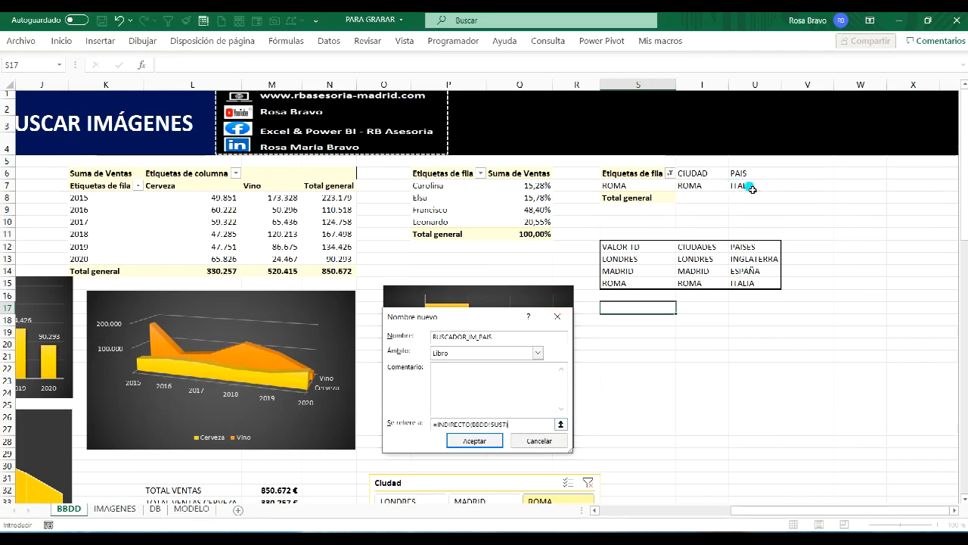
{"action": "key", "text": "Return"}
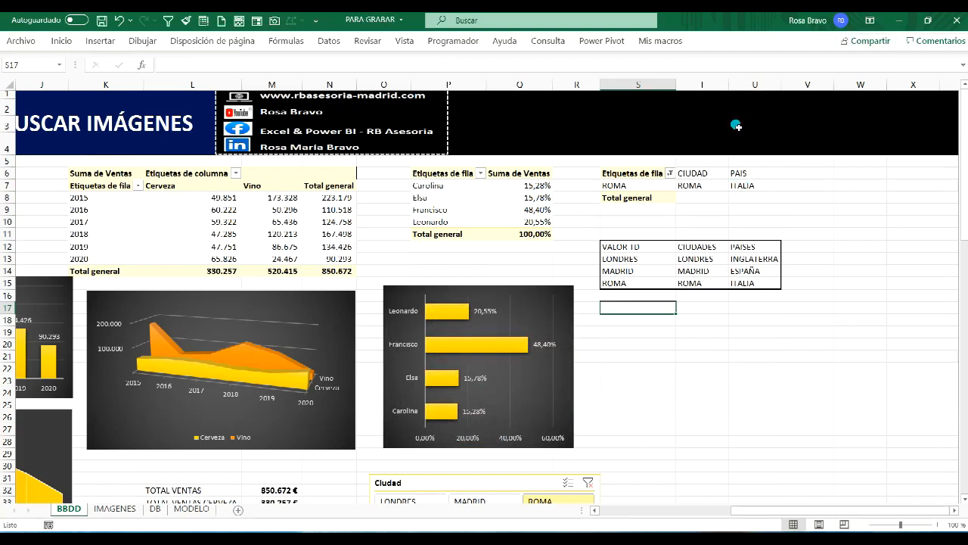
Filter the Ciudad slicer by LONDRES and check the city lookup formula in T7
{"action": "left_click", "coordinate": [437, 500]}
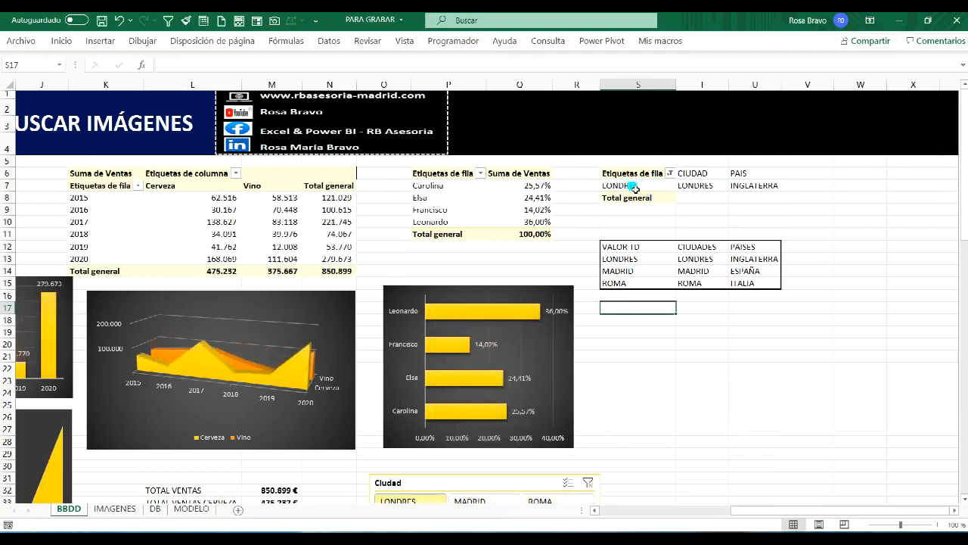
{"action": "left_click", "coordinate": [692, 186]}
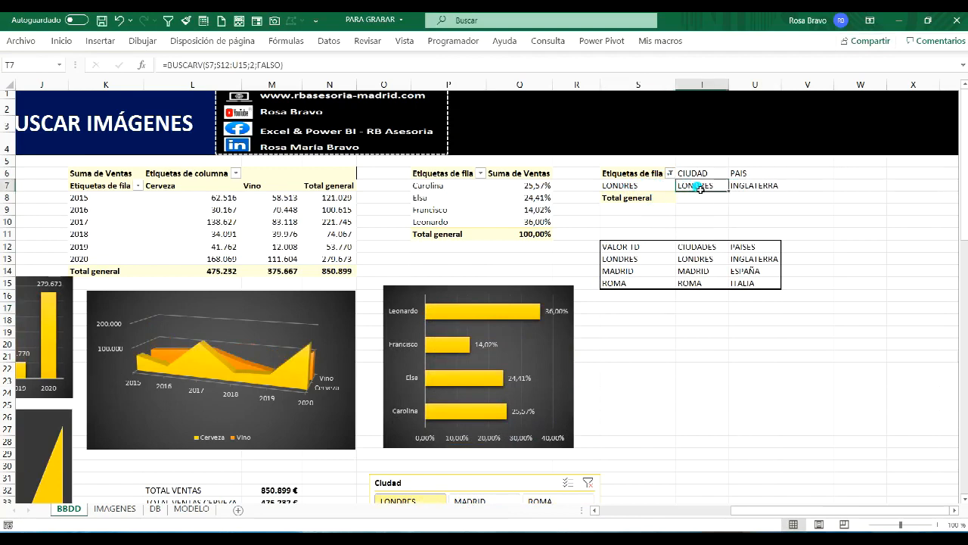
Check the country lookup formula in U7 on BBDD and return to the DB sheet with no picture selected
{"action": "left_click", "coordinate": [757, 188]}
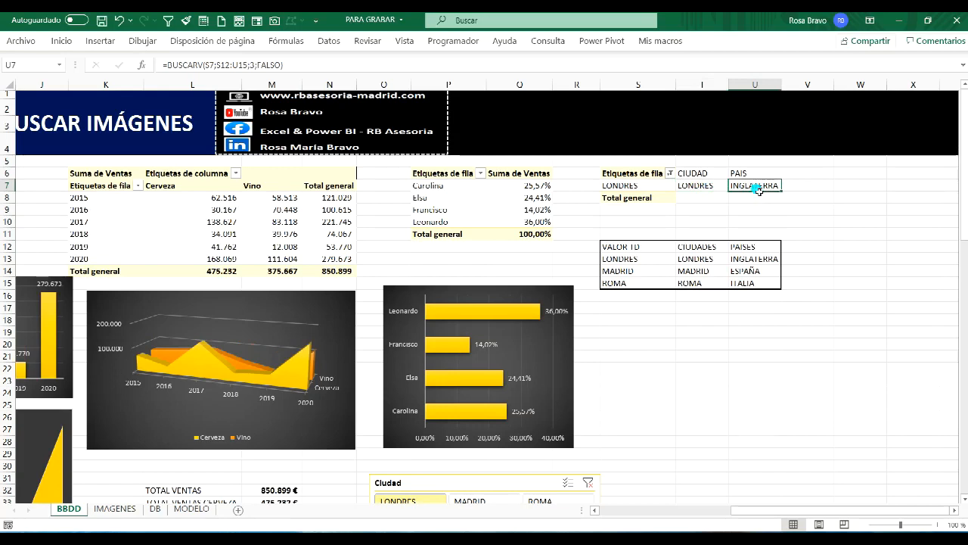
{"action": "left_click", "coordinate": [155, 509]}
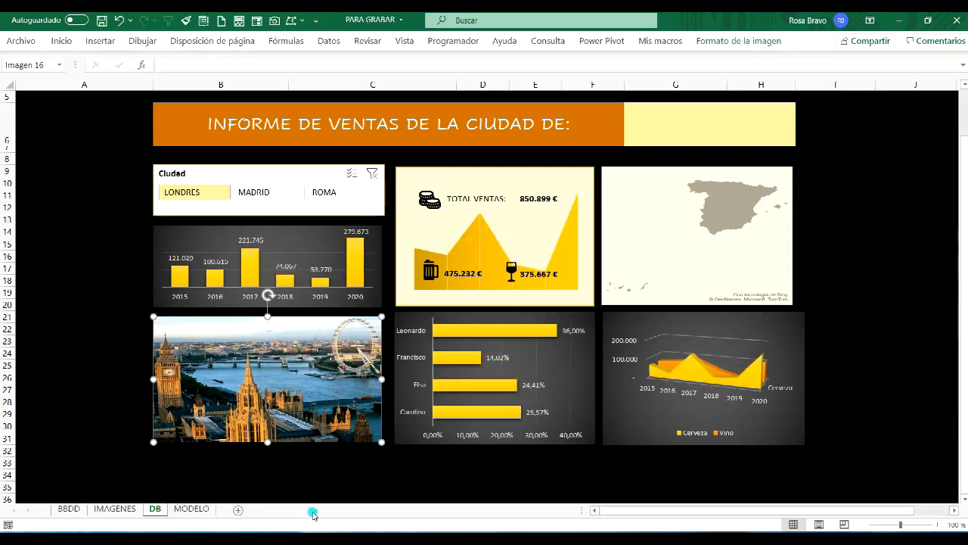
{"action": "left_click", "coordinate": [303, 486]}
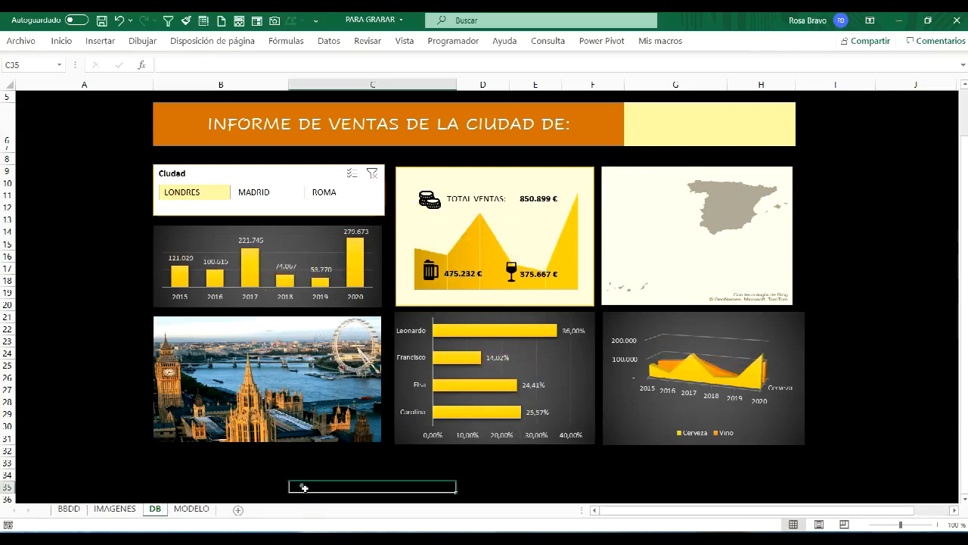
Link the London city photo on the DB dashboard to the defined name with the formula =BUSCADOR_IM_CIUDAD
{"action": "left_click", "coordinate": [299, 371]}
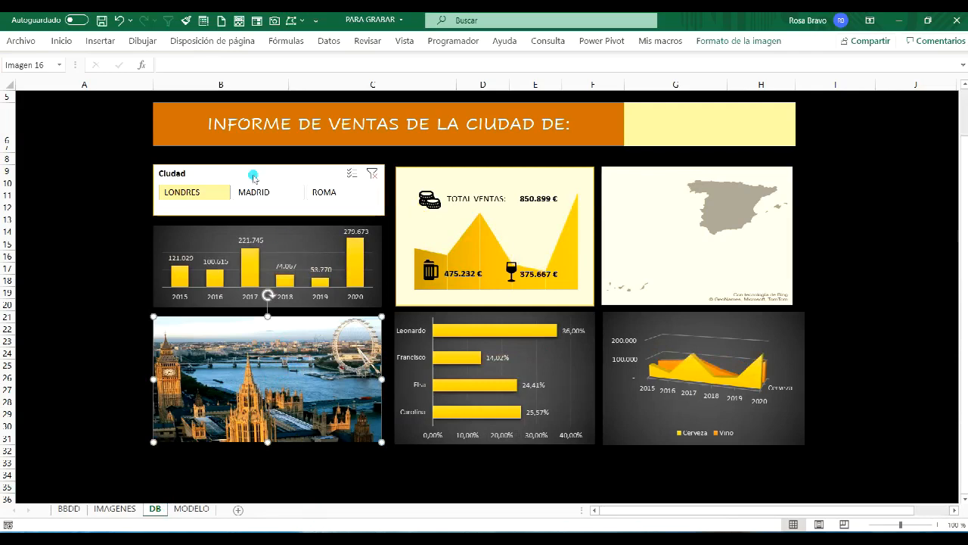
{"action": "left_click", "coordinate": [183, 63]}
{"action": "type", "text": "="}
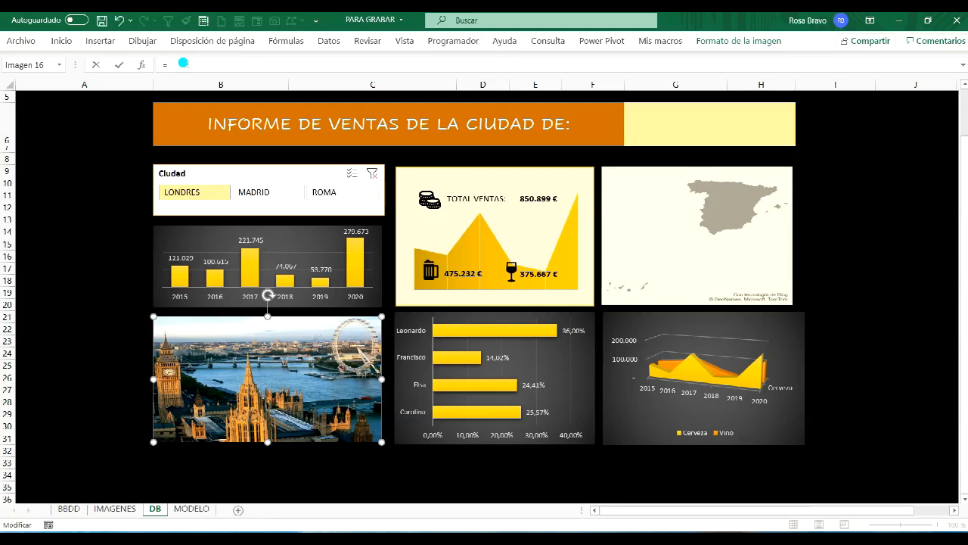
{"action": "type", "text": "BUS"}
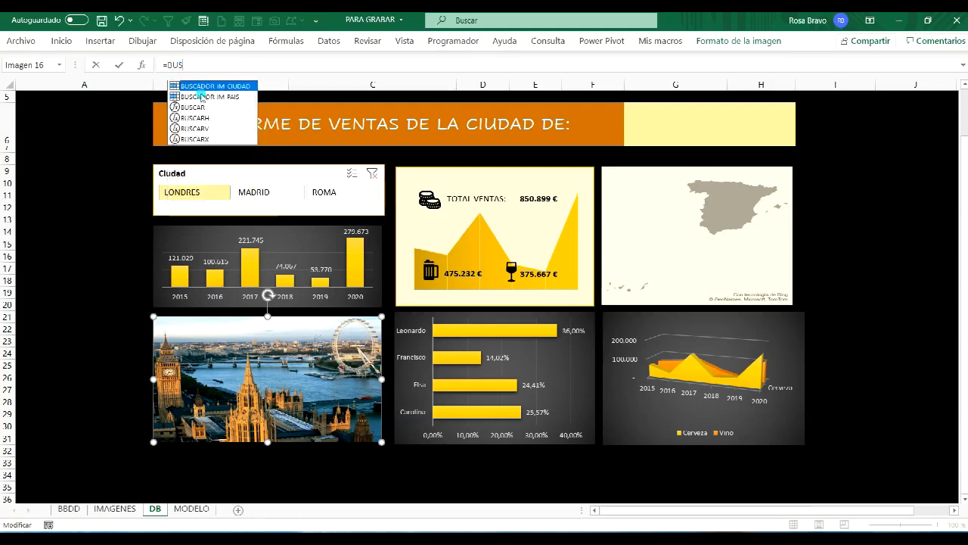
{"action": "double_click", "coordinate": [209, 88]}
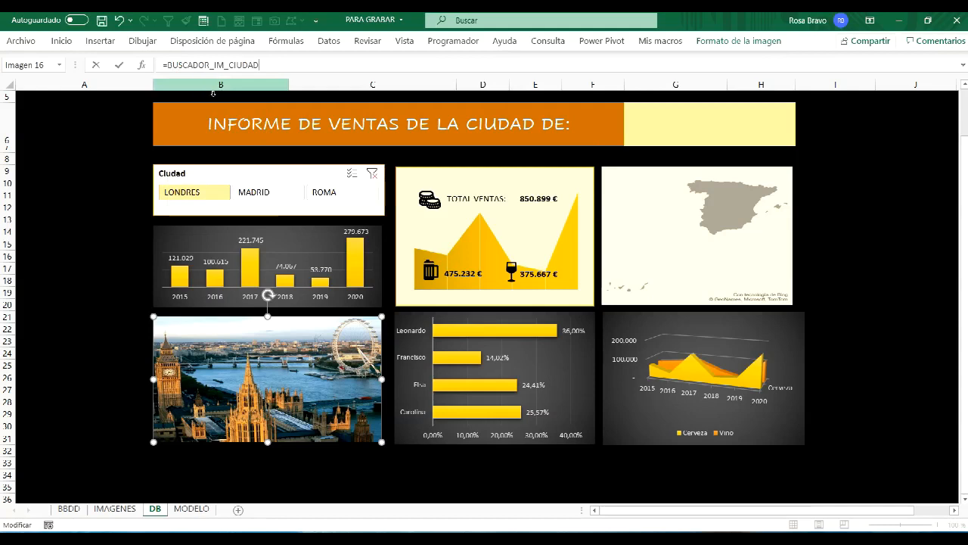
{"action": "key", "text": "Return"}
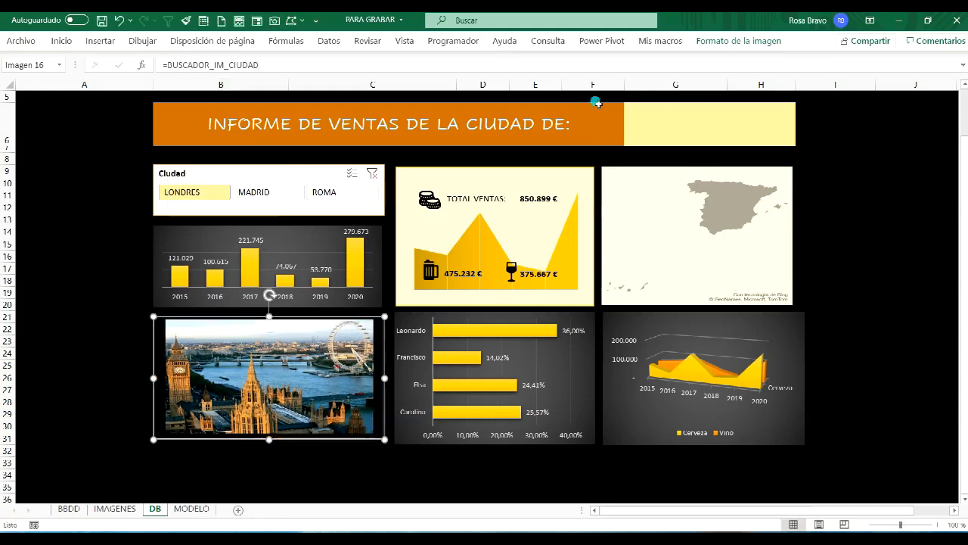